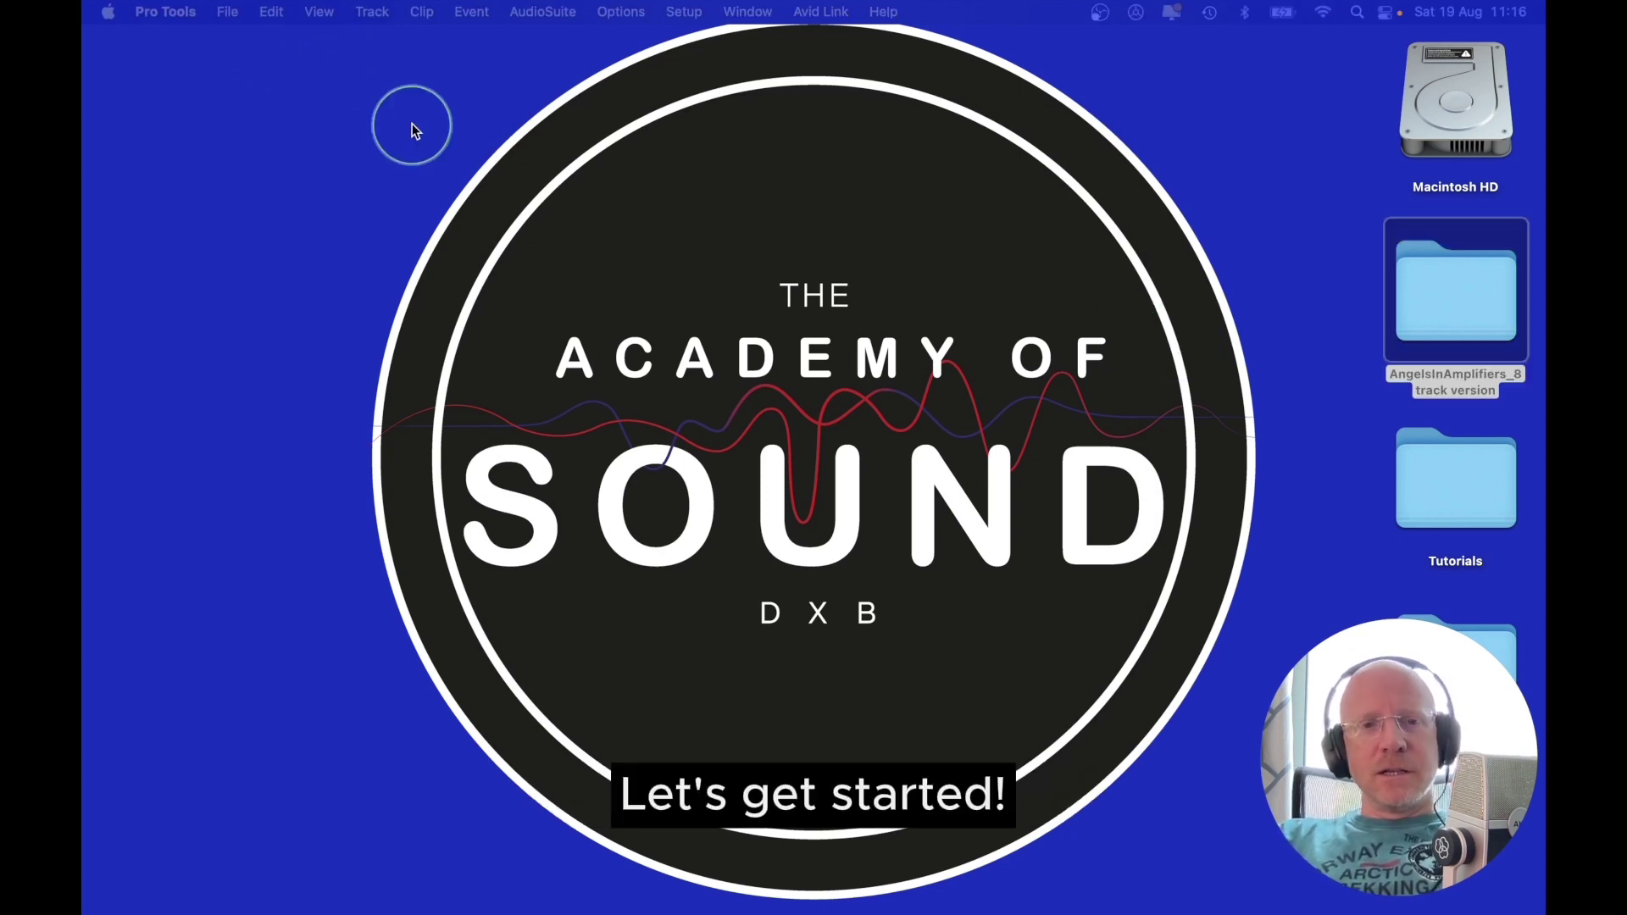
Step: Show Avid's Pro Tools music page listing the Intro, Artist, Studio and Ultimate editions
{"action": "left_click", "coordinate": [403, 866]}
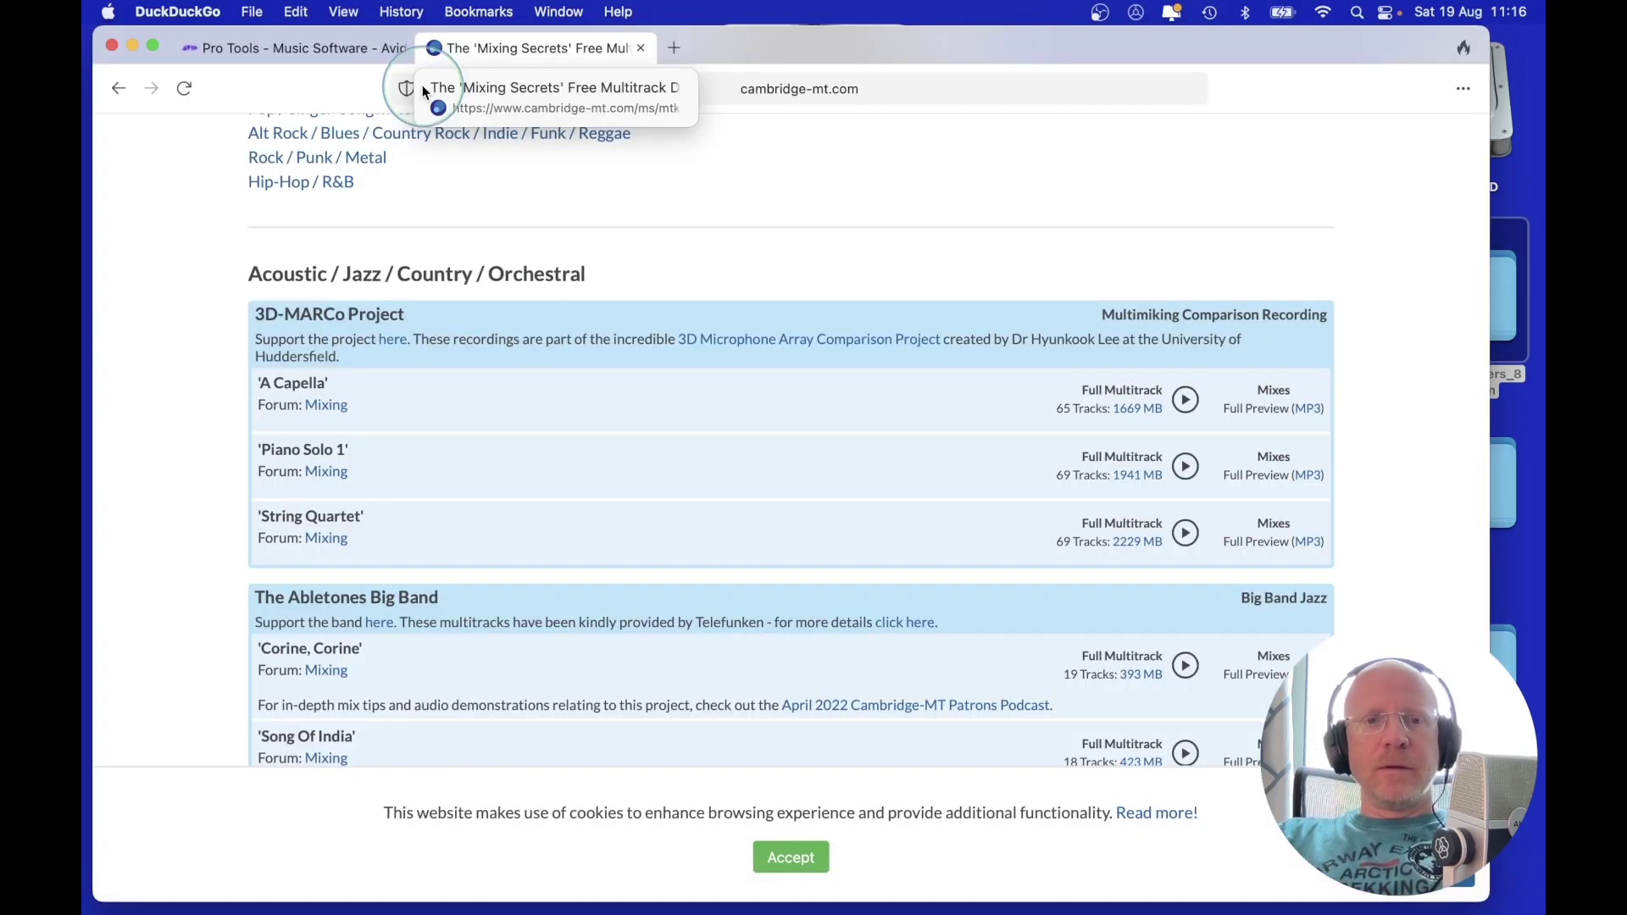
{"action": "left_click", "coordinate": [270, 49]}
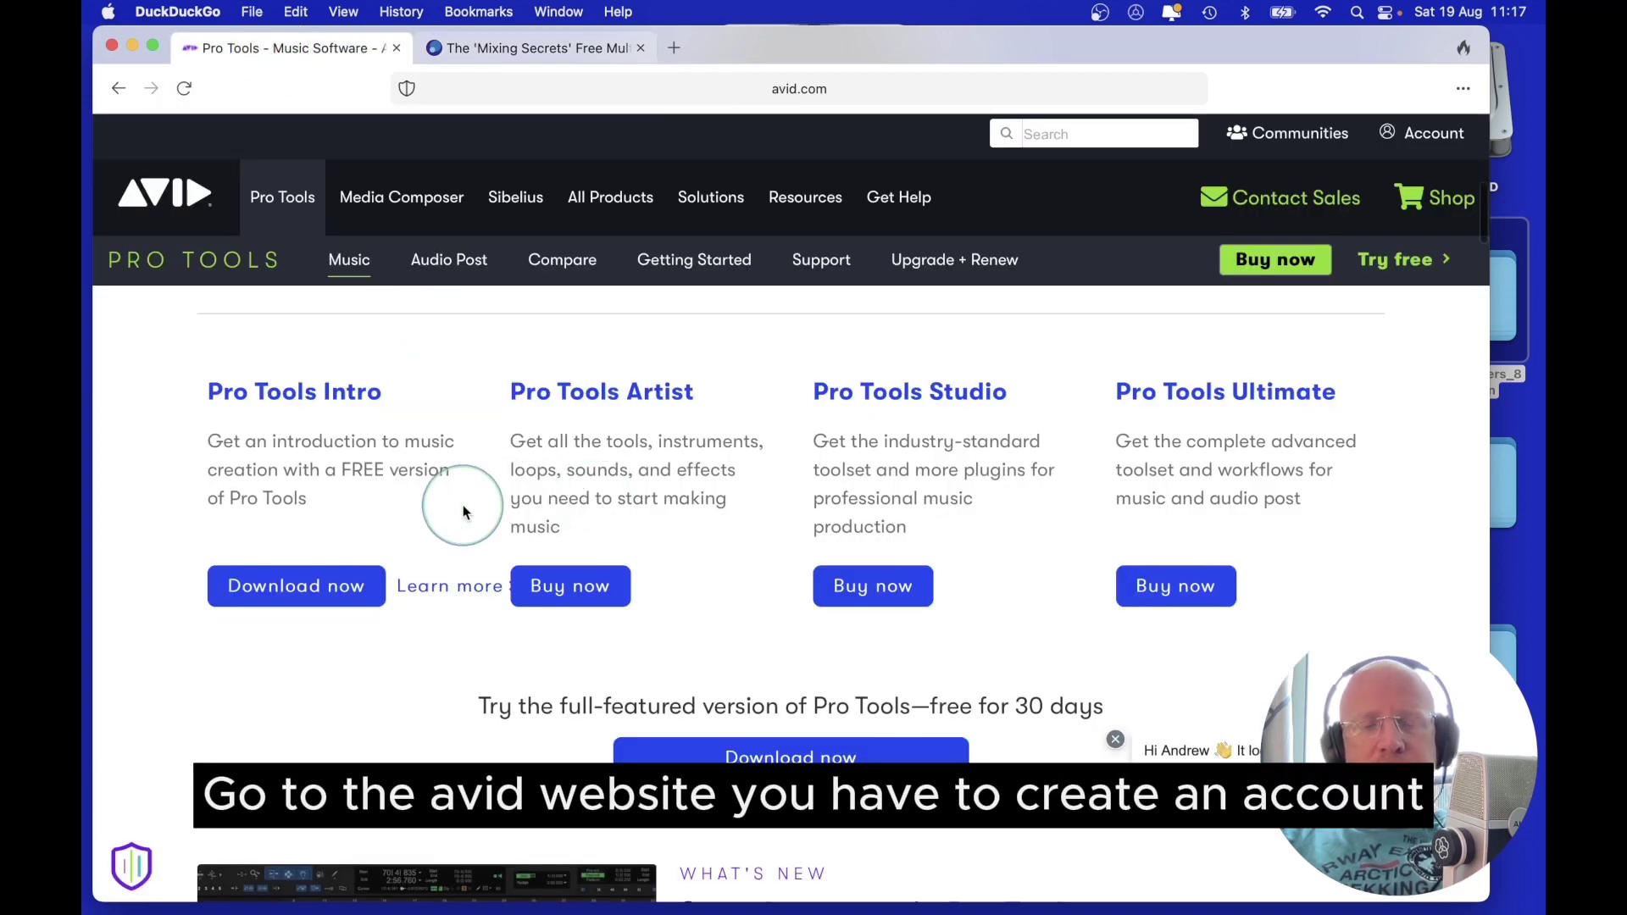
{"action": "scroll", "coordinate": [465, 515], "scroll_direction": "down", "scroll_amount": 1}
{"action": "scroll", "coordinate": [1376, 407], "scroll_direction": "up", "scroll_amount": 5}
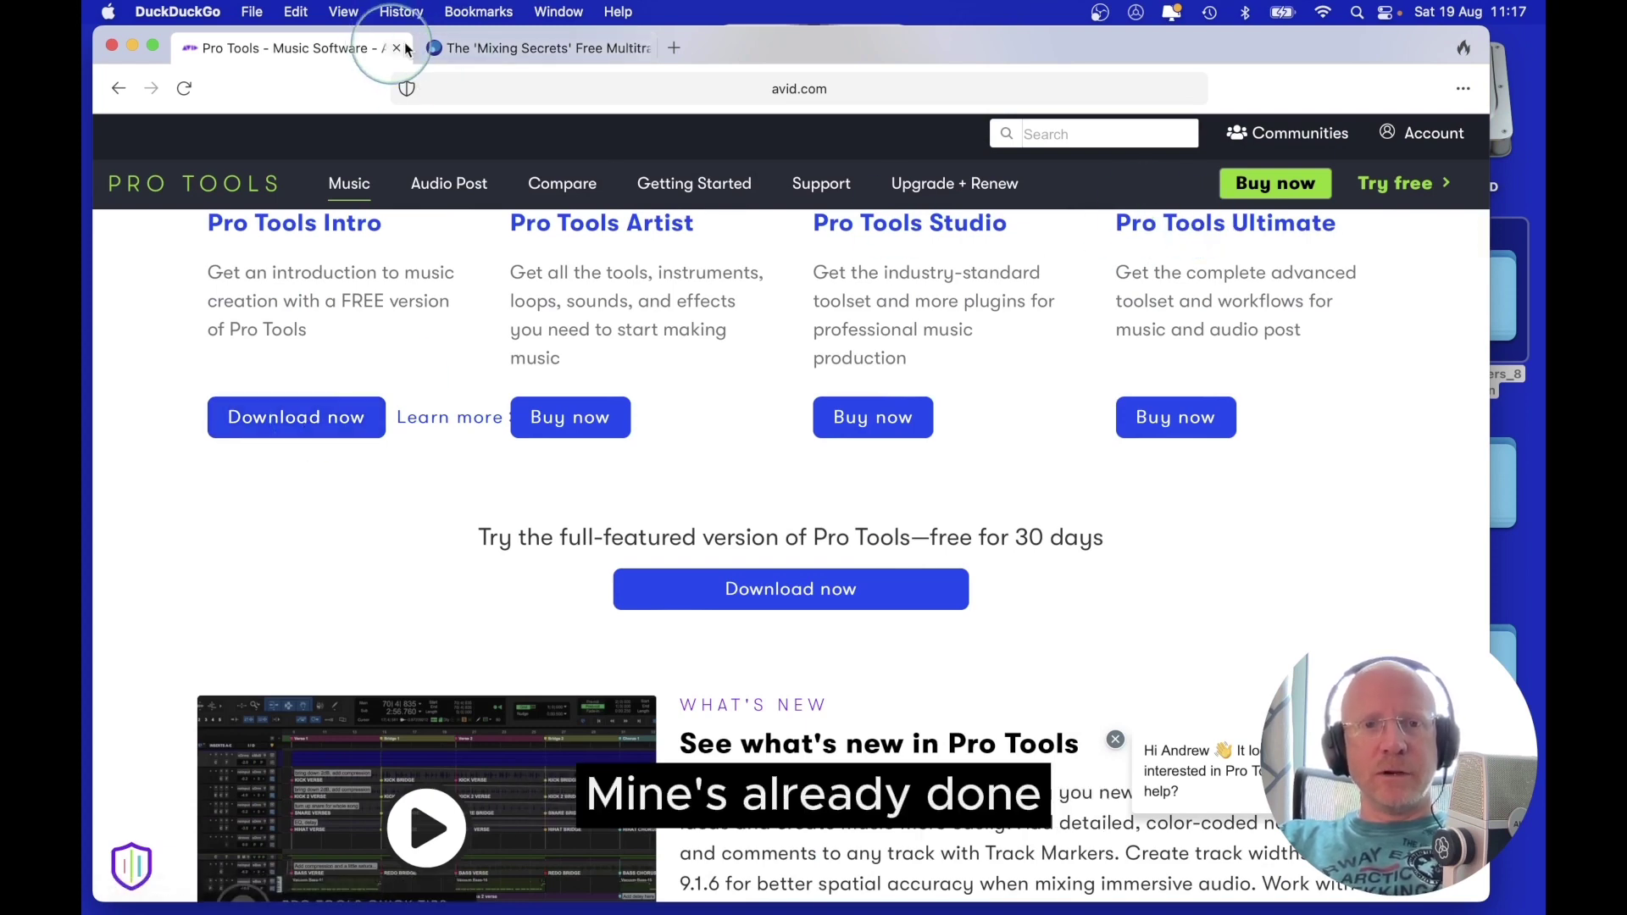
Step: Browse the Mixing Secrets Free Multitrack Download Library page and highlight its heading
{"action": "left_click", "coordinate": [518, 49]}
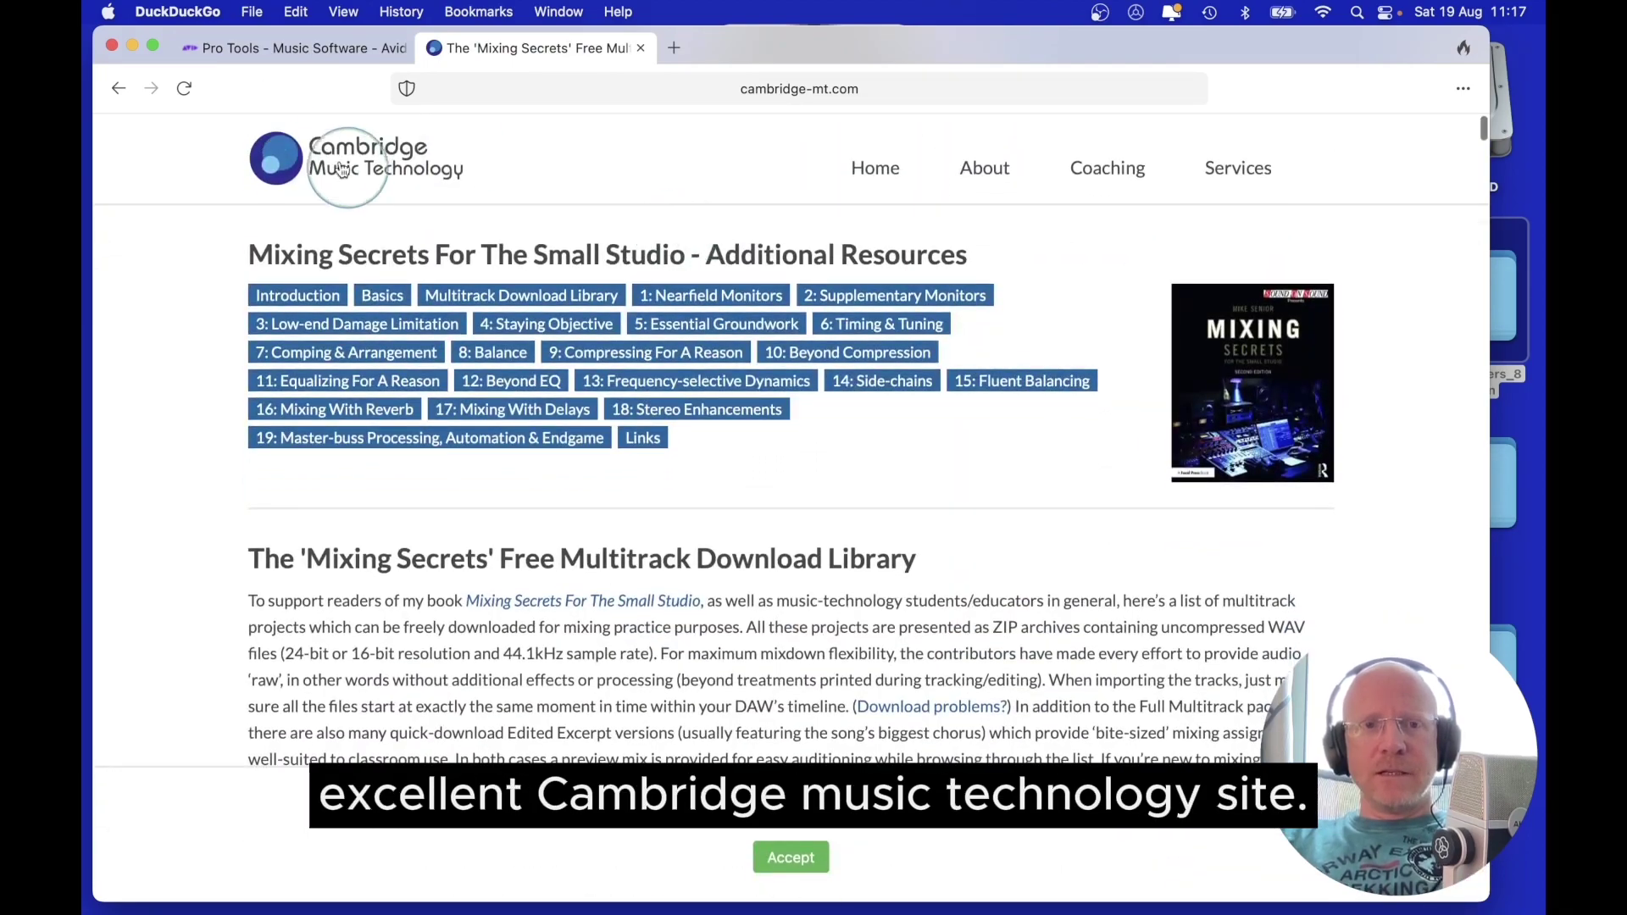
{"action": "scroll", "coordinate": [1022, 547], "scroll_direction": "down", "scroll_amount": 10}
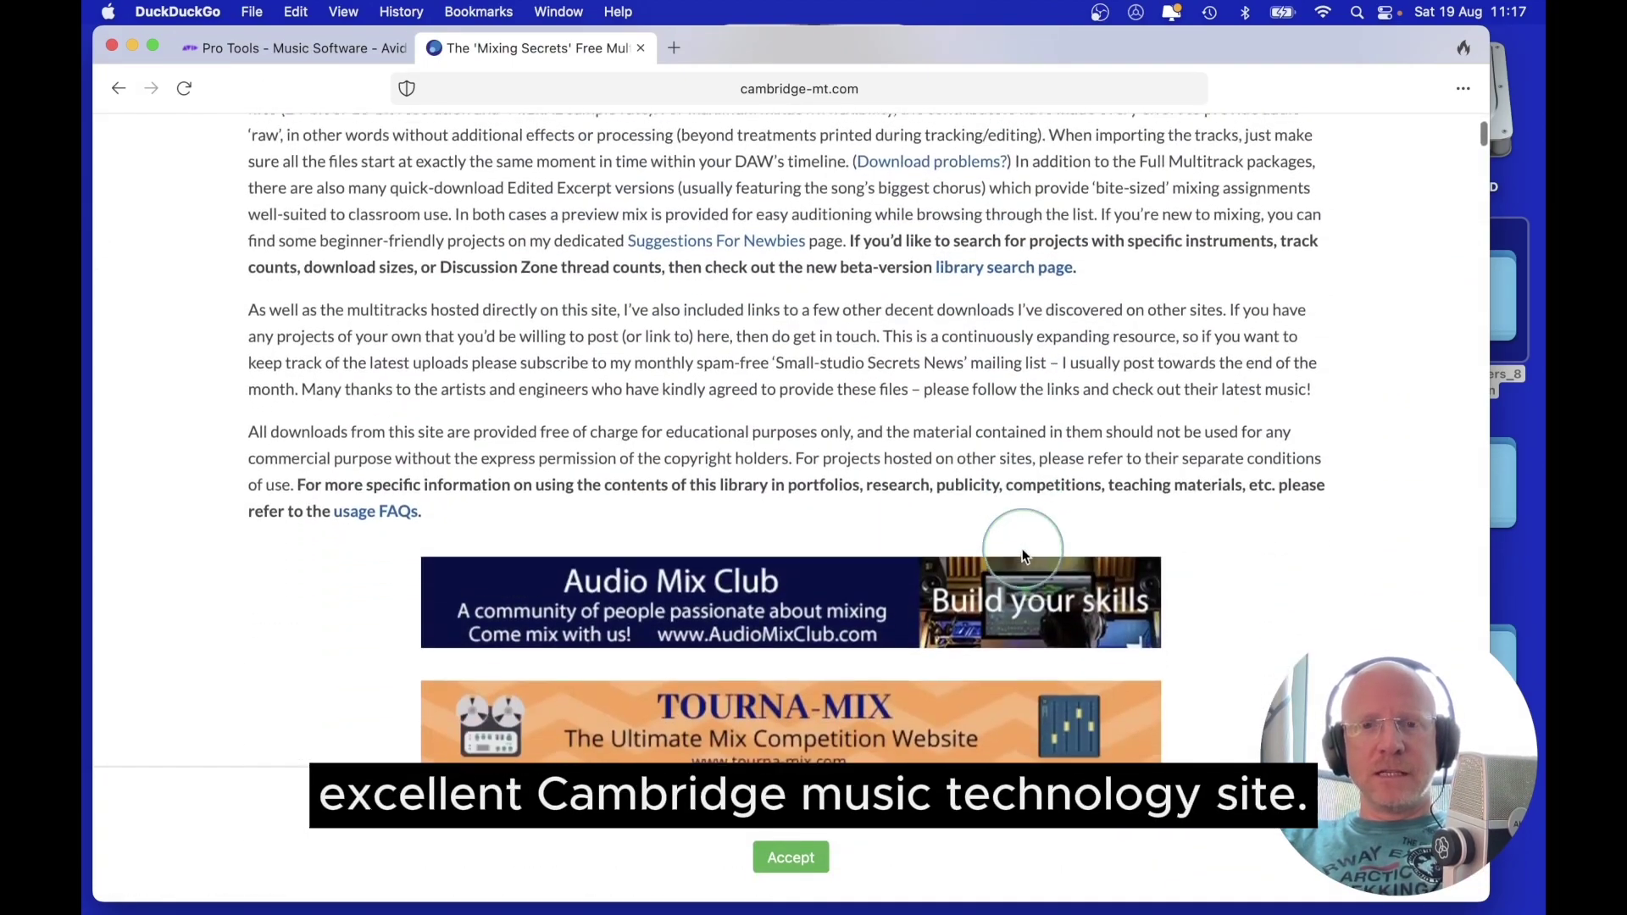
{"action": "scroll", "coordinate": [1022, 551], "scroll_direction": "down", "scroll_amount": 5}
{"action": "scroll", "coordinate": [1017, 556], "scroll_direction": "up", "scroll_amount": 15}
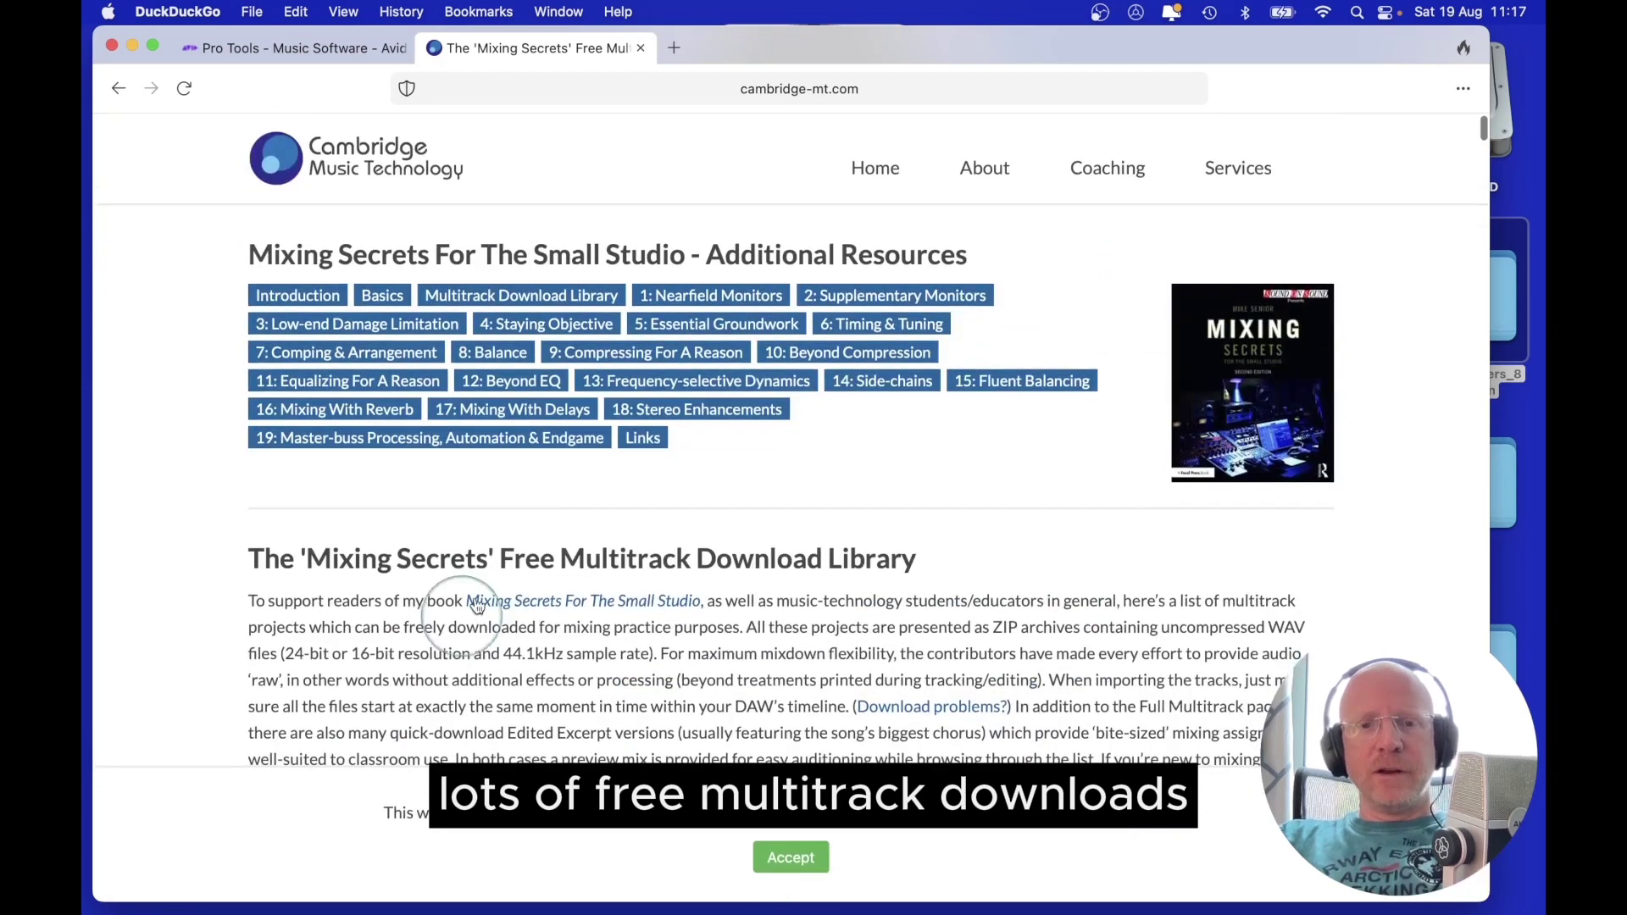
{"action": "left_click_drag", "start_coordinate": [501, 559], "coordinate": [932, 557]}
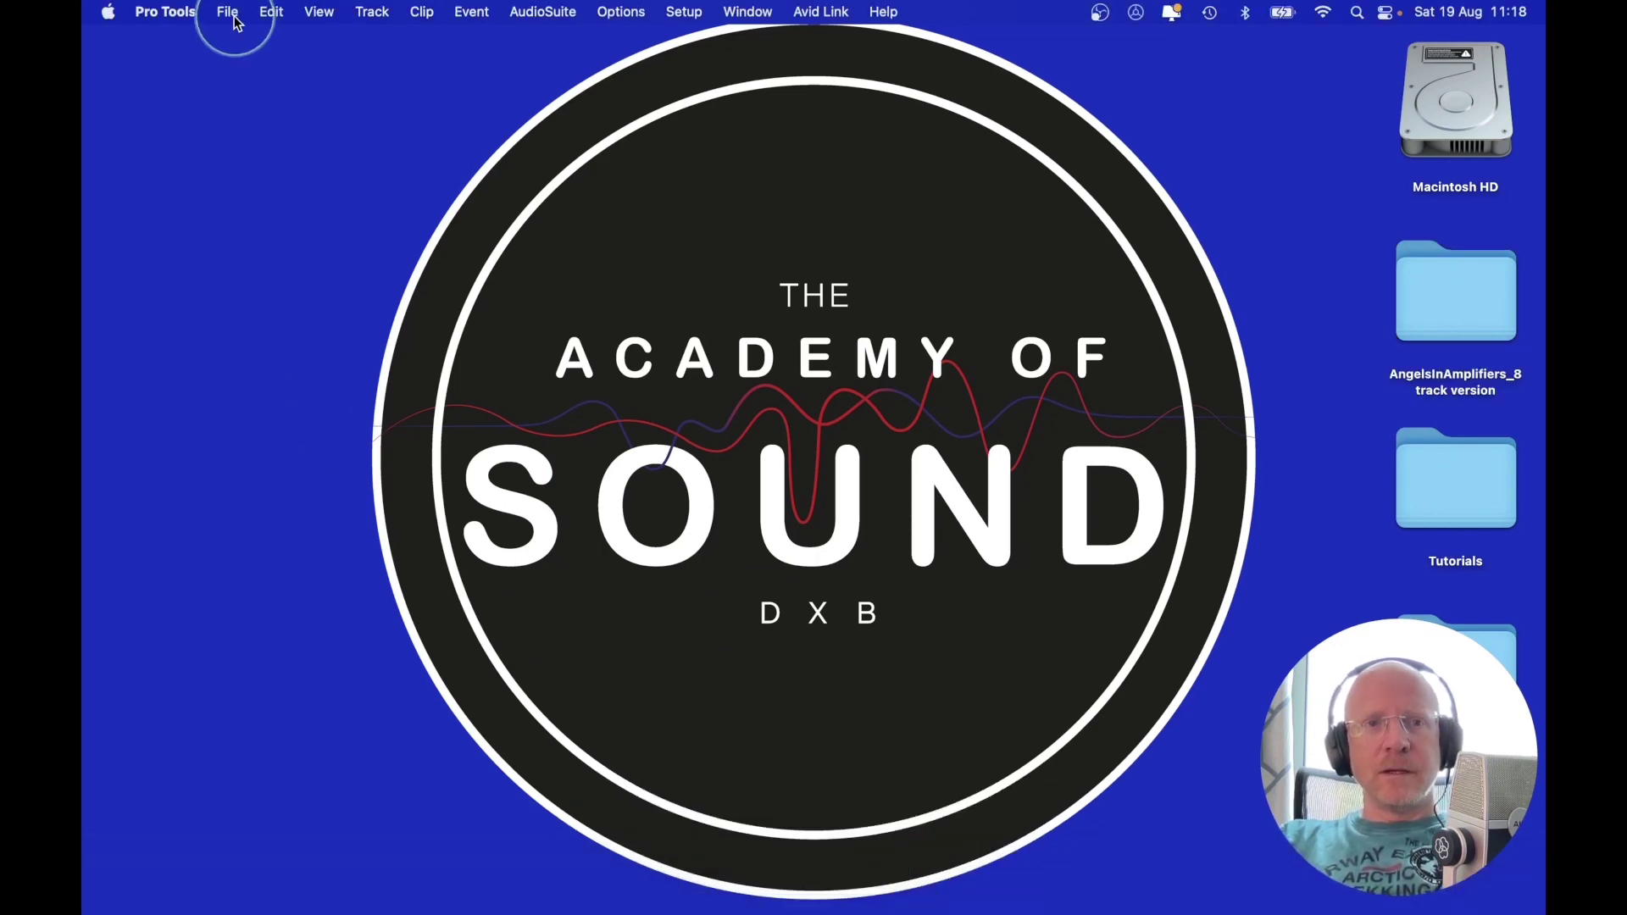
Step: Start a new session named 'AngelsInAmplifiers_8 track version'
{"action": "left_click", "coordinate": [227, 12]}
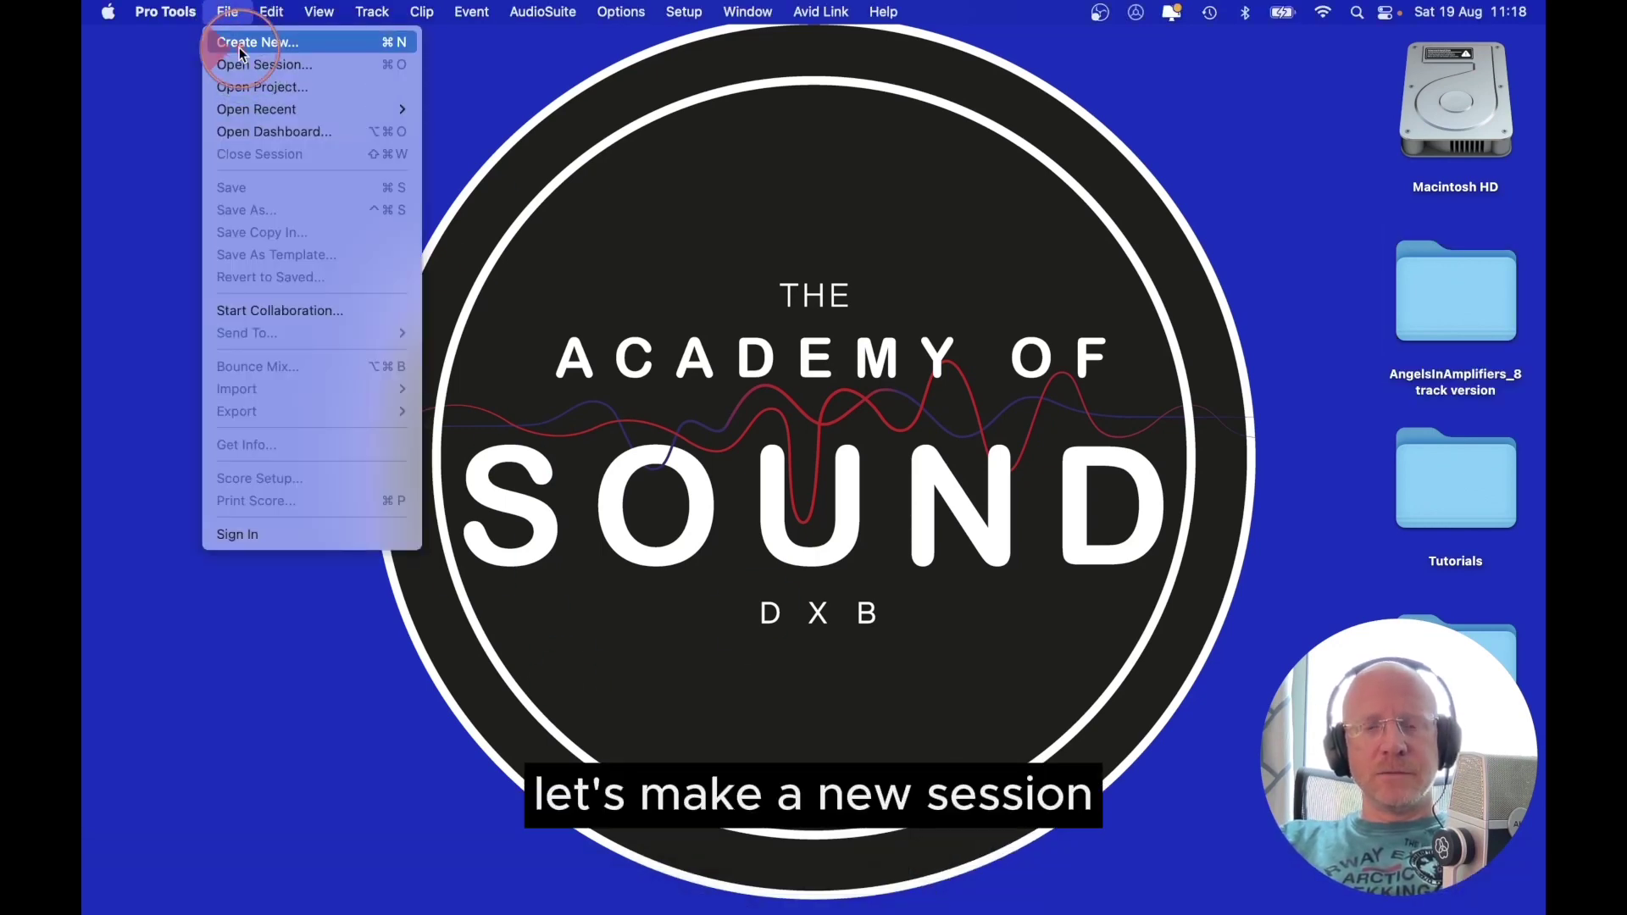
{"action": "left_click", "coordinate": [246, 42]}
{"action": "double_click", "coordinate": [799, 204]}
{"action": "type", "text": "AngelsInAmplifiers_8 track"}
{"action": "type", "text": "version"}
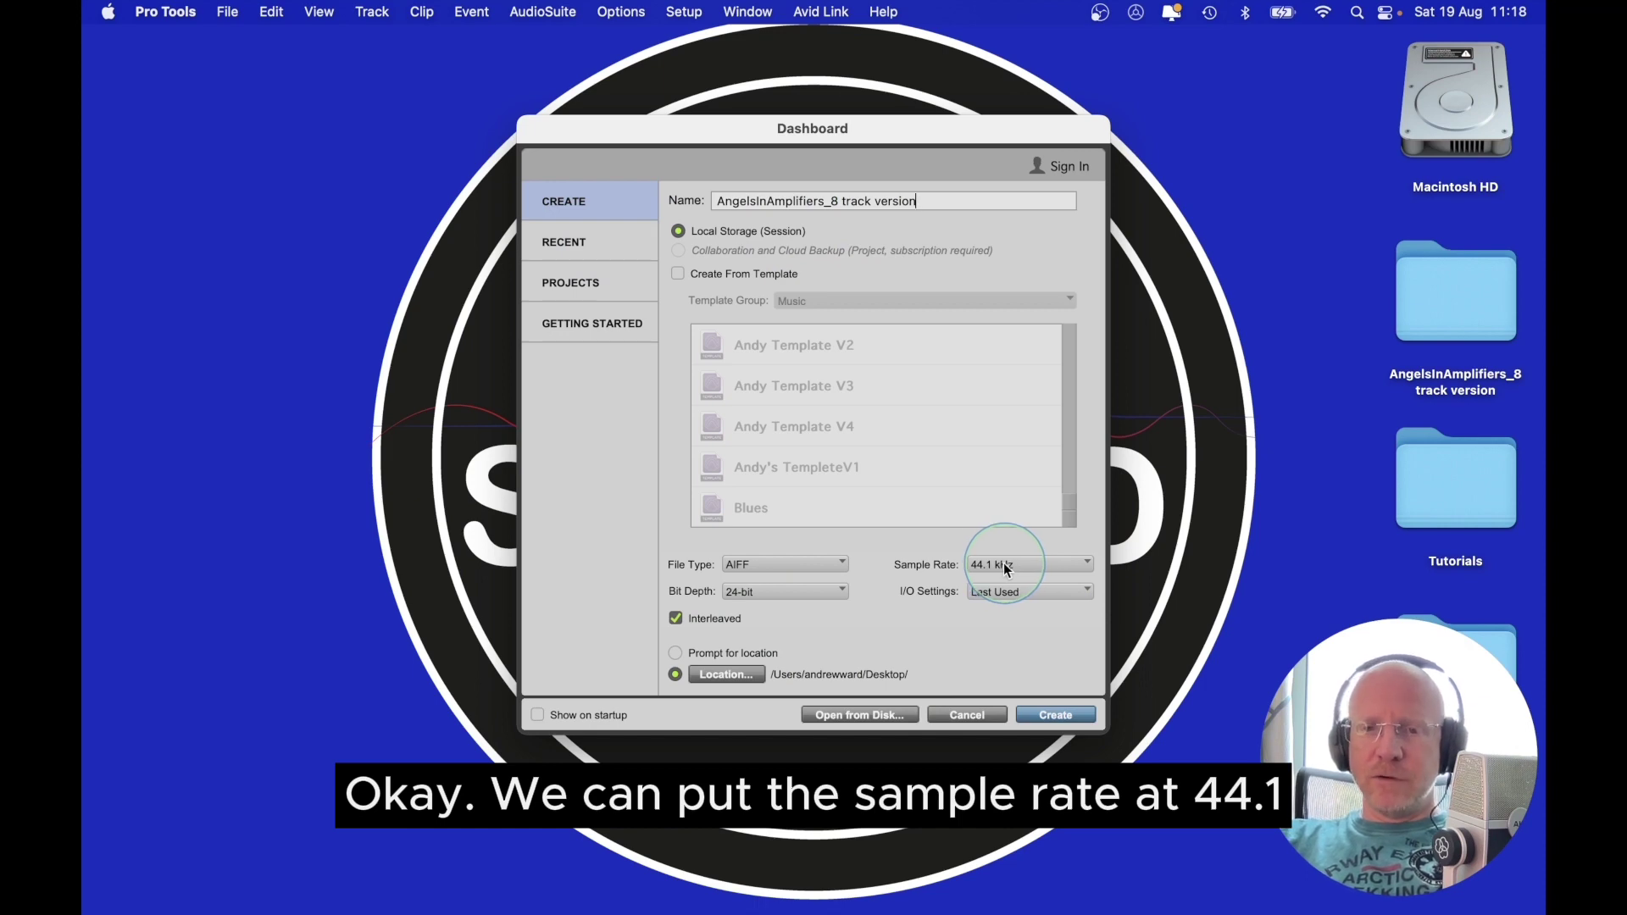
Step: Set 24-bit, 44.1 kHz, AIFF, interleaved audio and create the session
{"action": "left_click", "coordinate": [749, 592]}
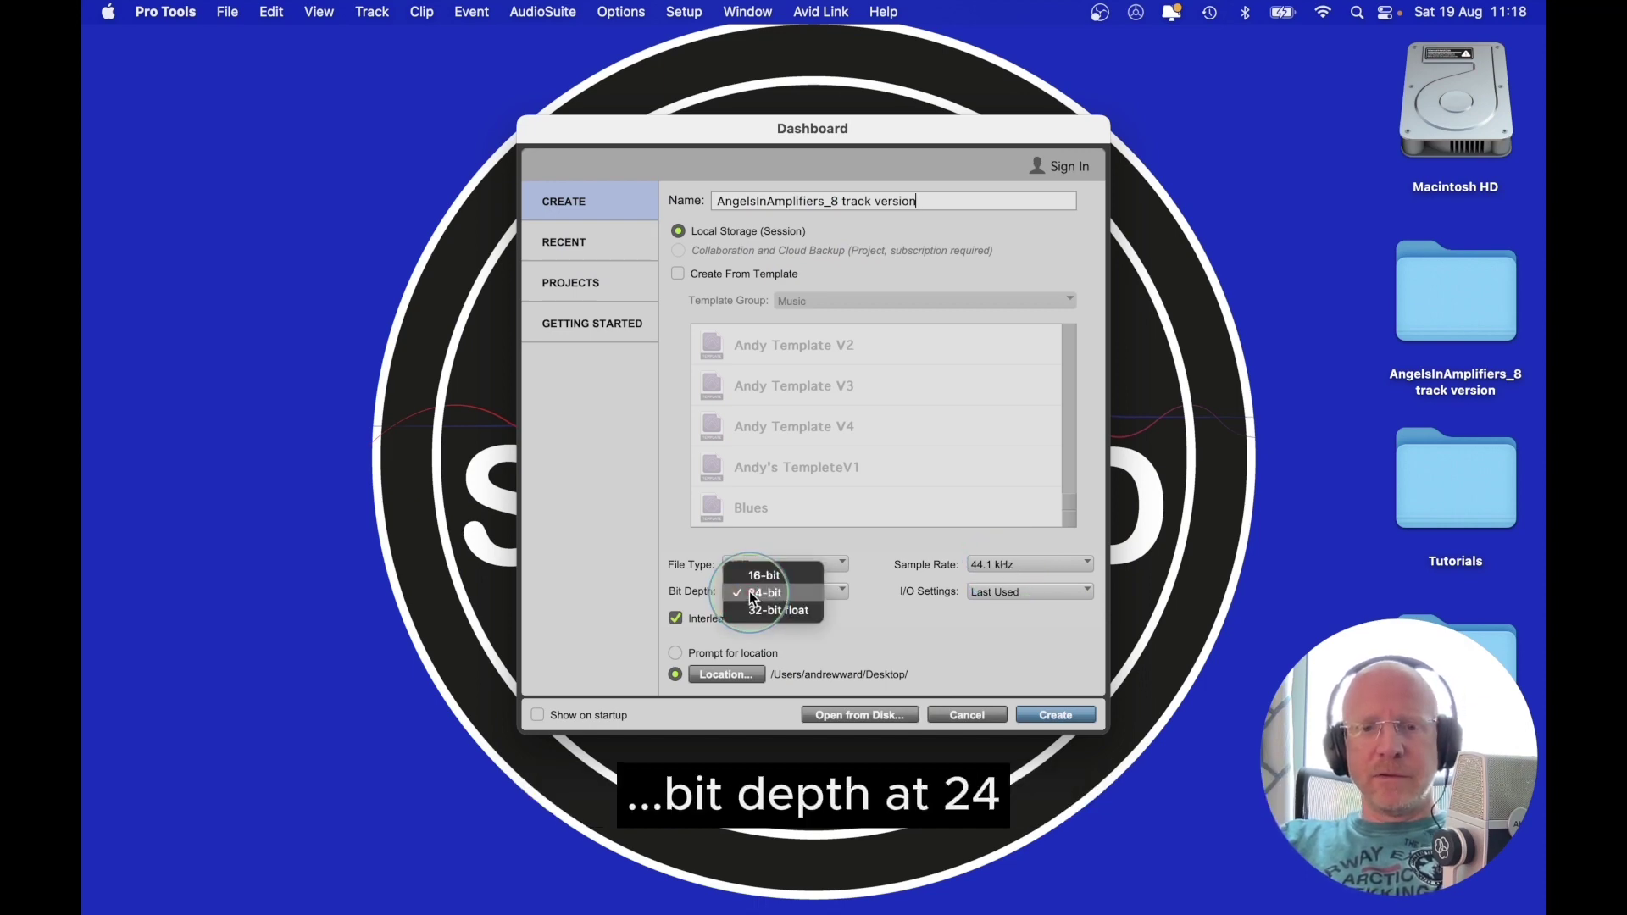
{"action": "left_click", "coordinate": [768, 591]}
{"action": "left_click", "coordinate": [770, 592]}
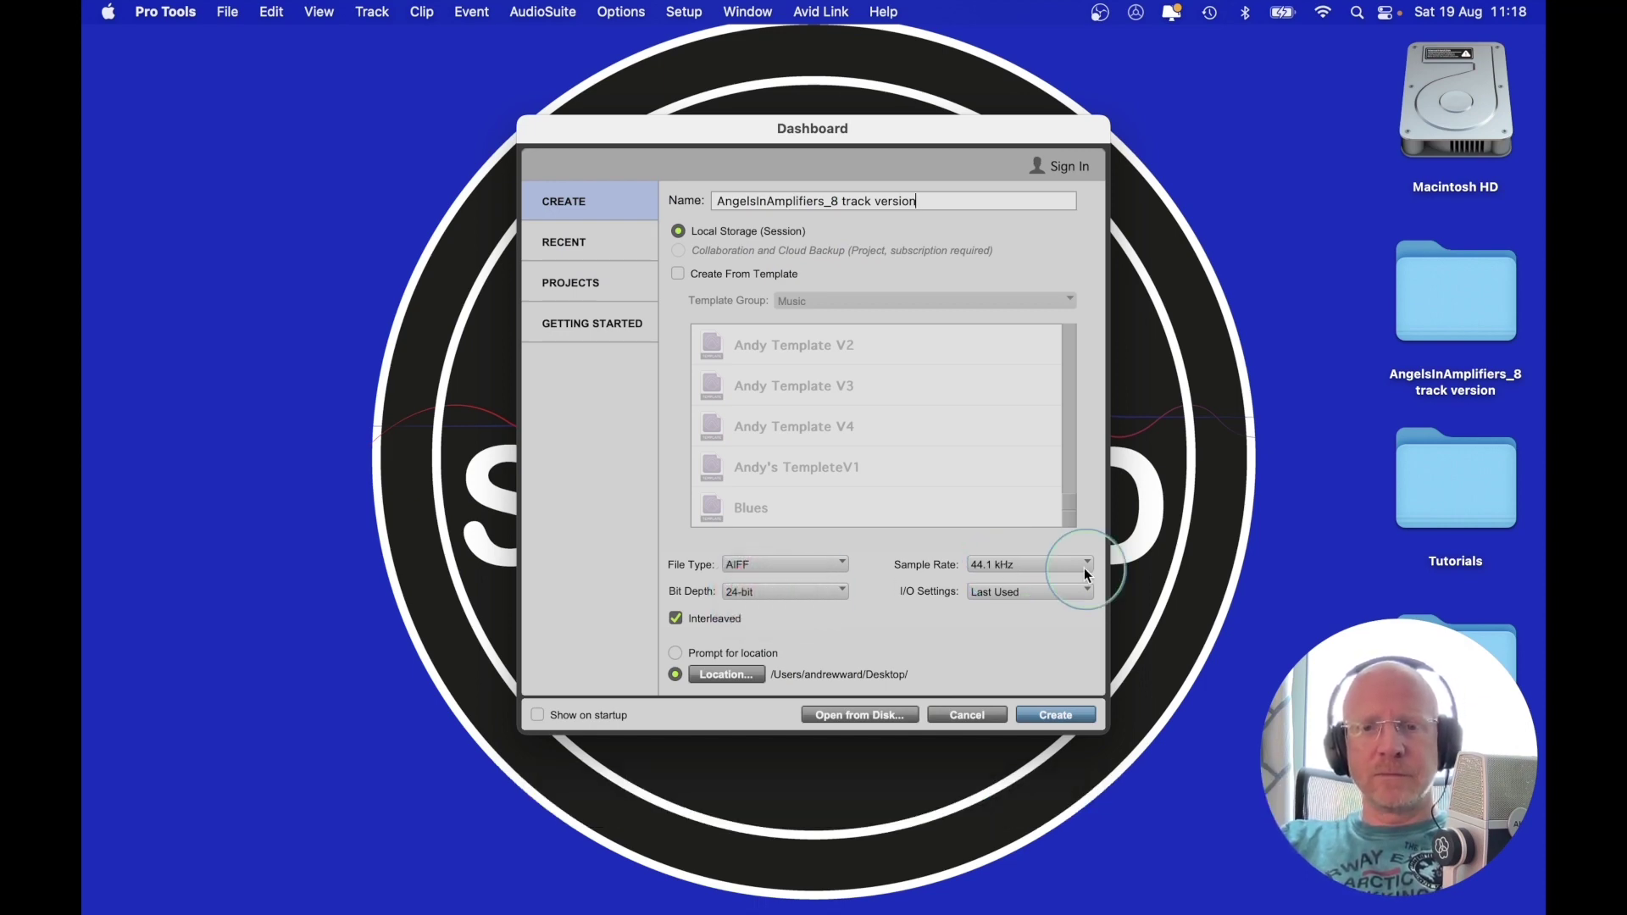
{"action": "left_click", "coordinate": [1079, 565]}
{"action": "left_click", "coordinate": [1009, 568]}
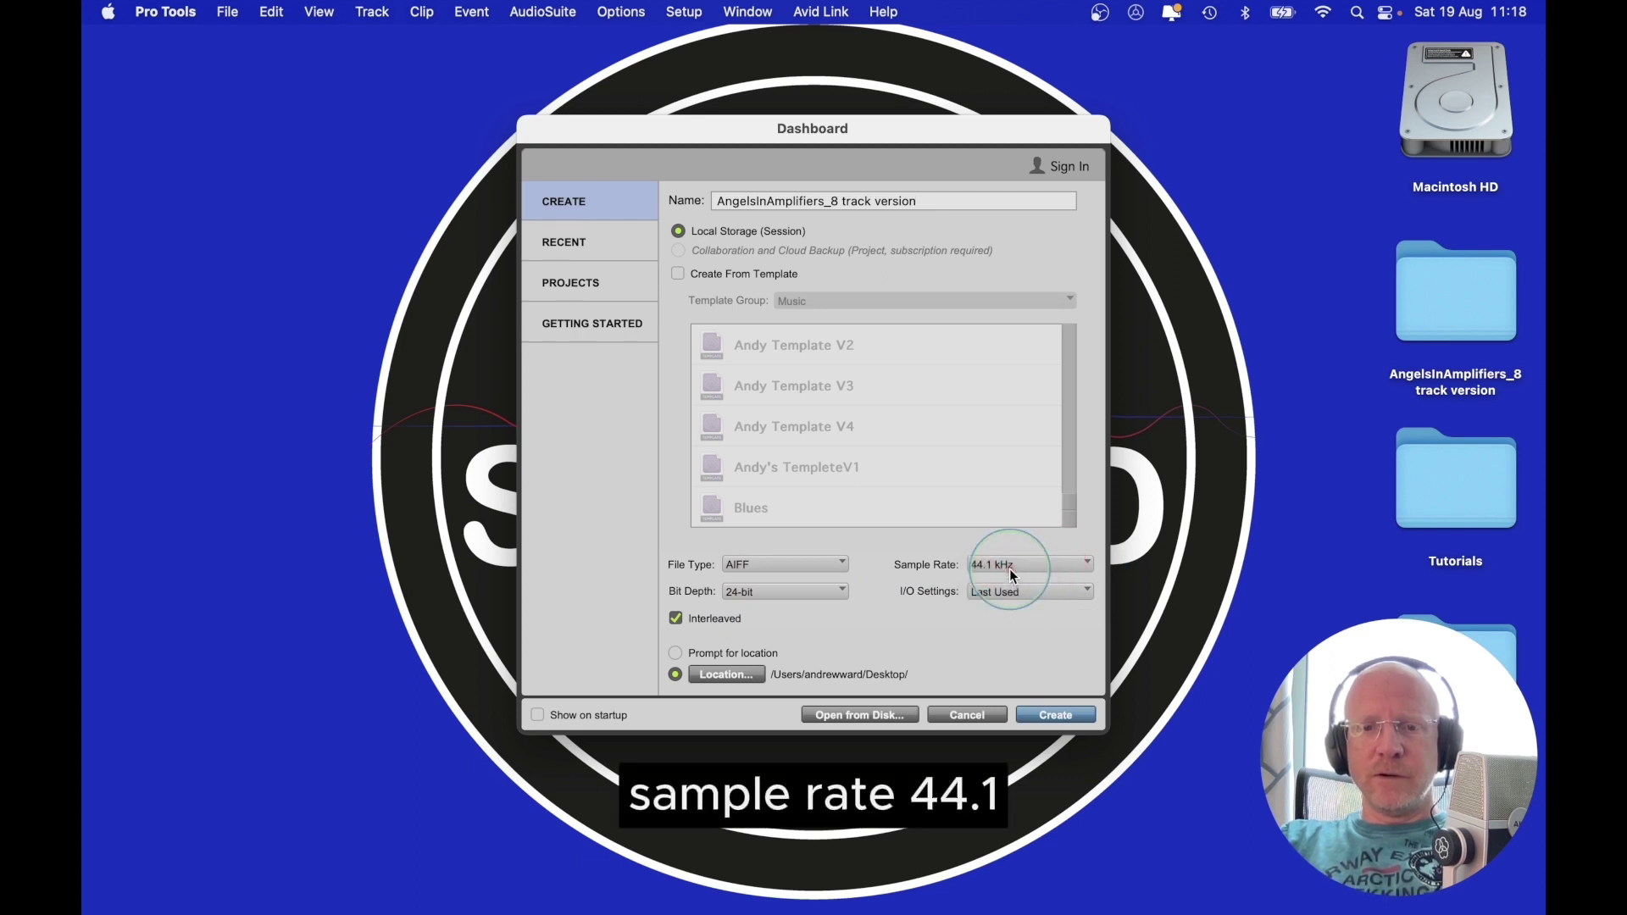
{"action": "left_click", "coordinate": [749, 566]}
{"action": "left_click", "coordinate": [773, 547]}
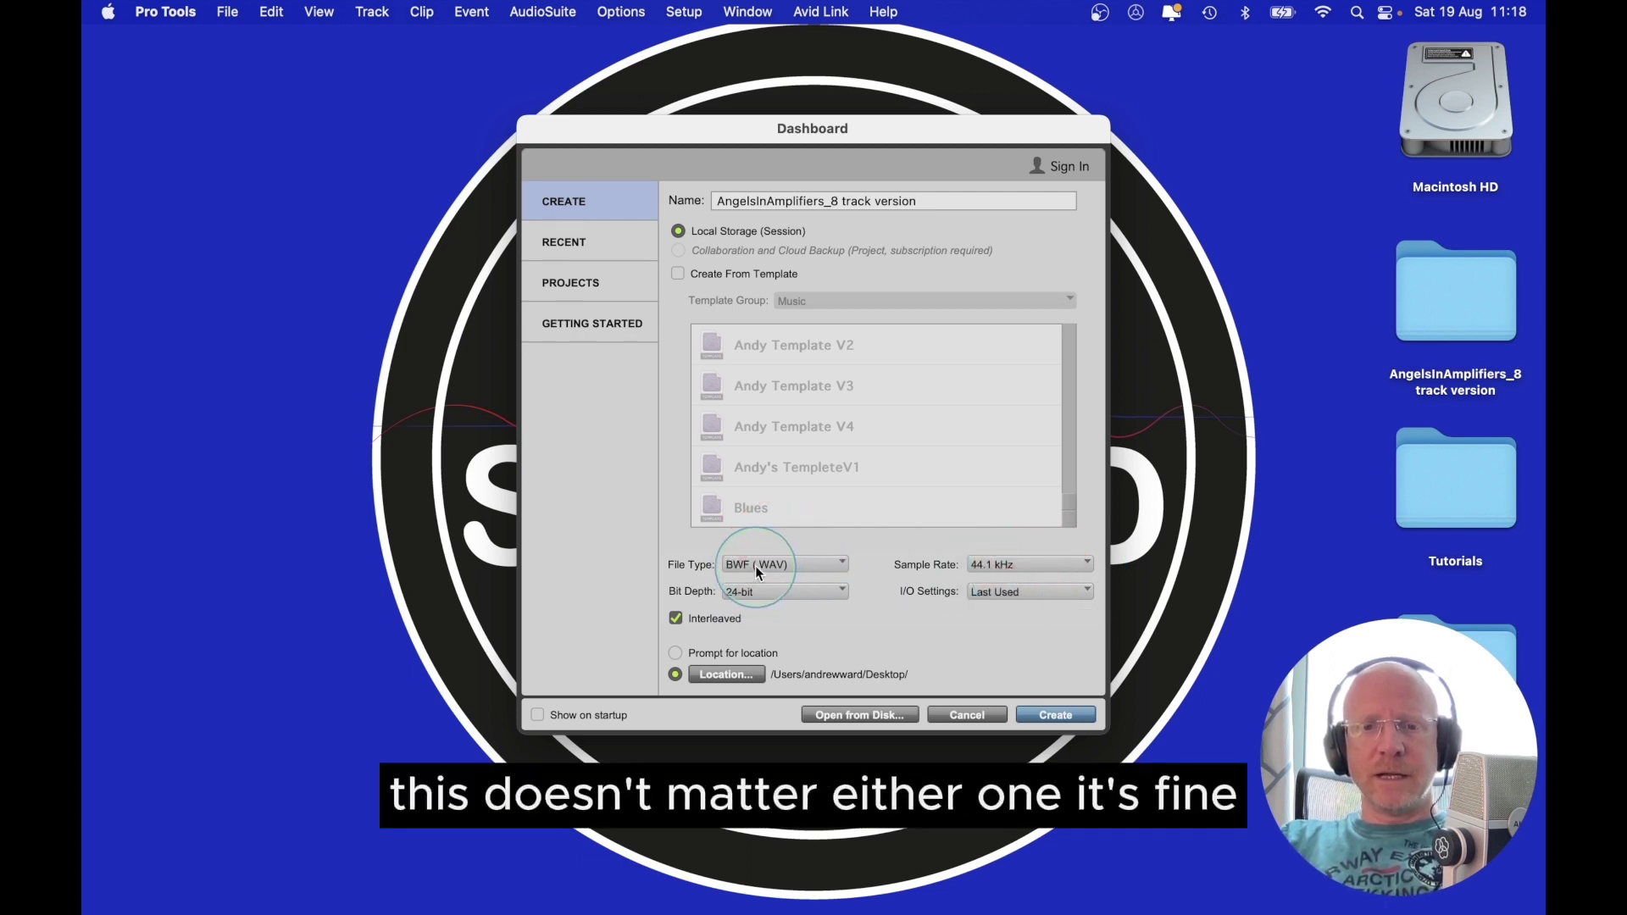
{"action": "left_click", "coordinate": [755, 567]}
{"action": "left_click", "coordinate": [744, 578]}
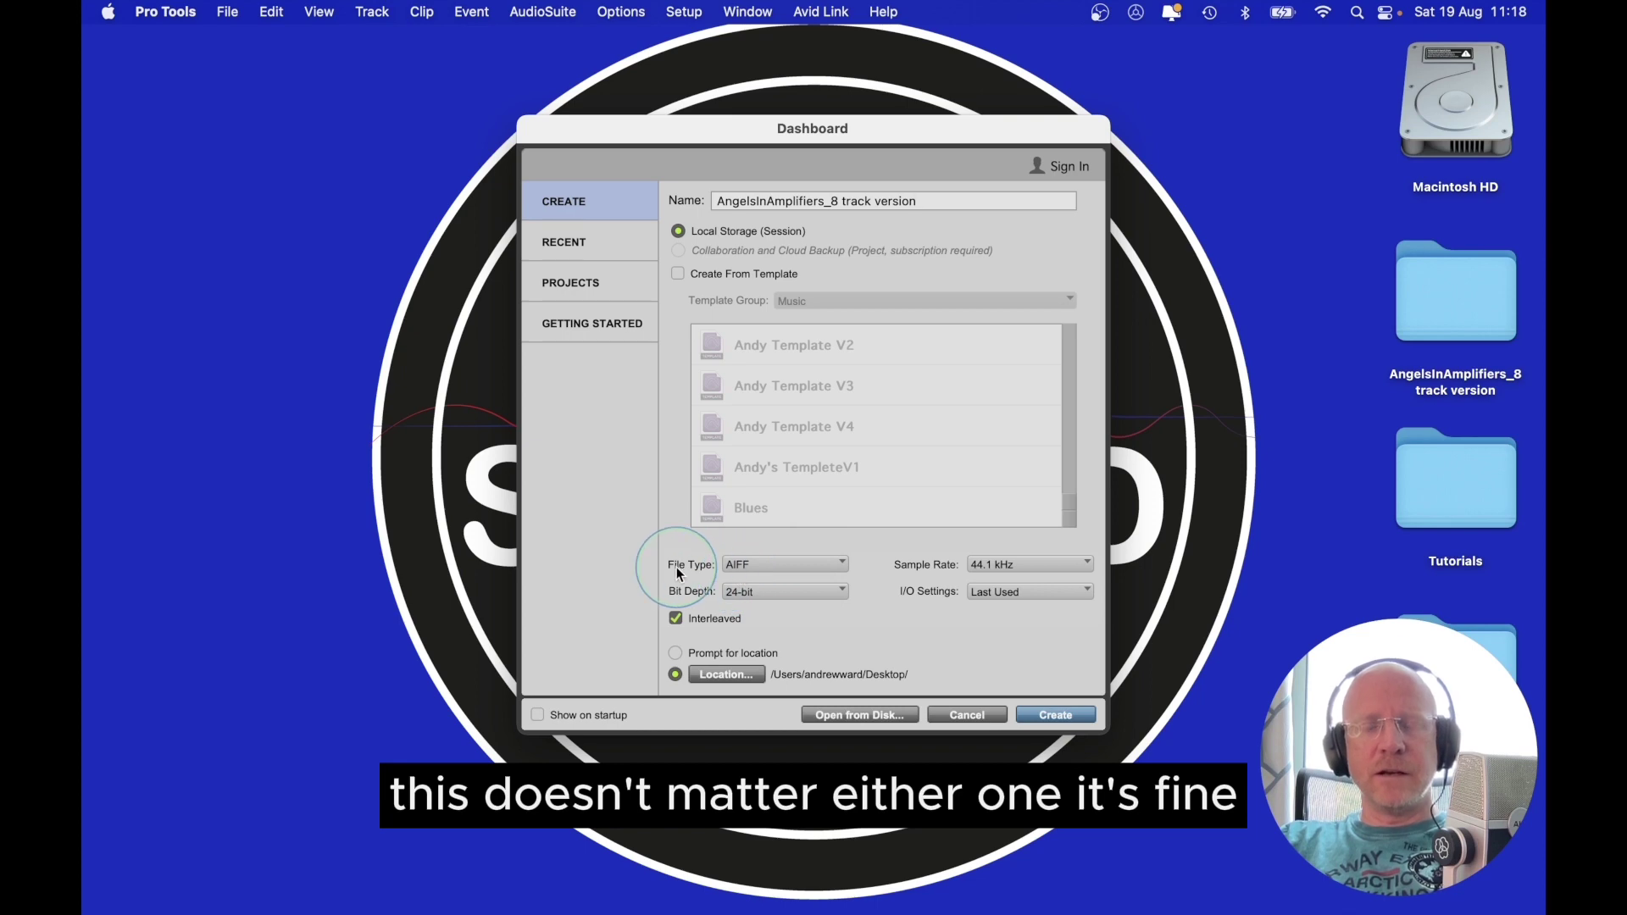
{"action": "left_click", "coordinate": [676, 617]}
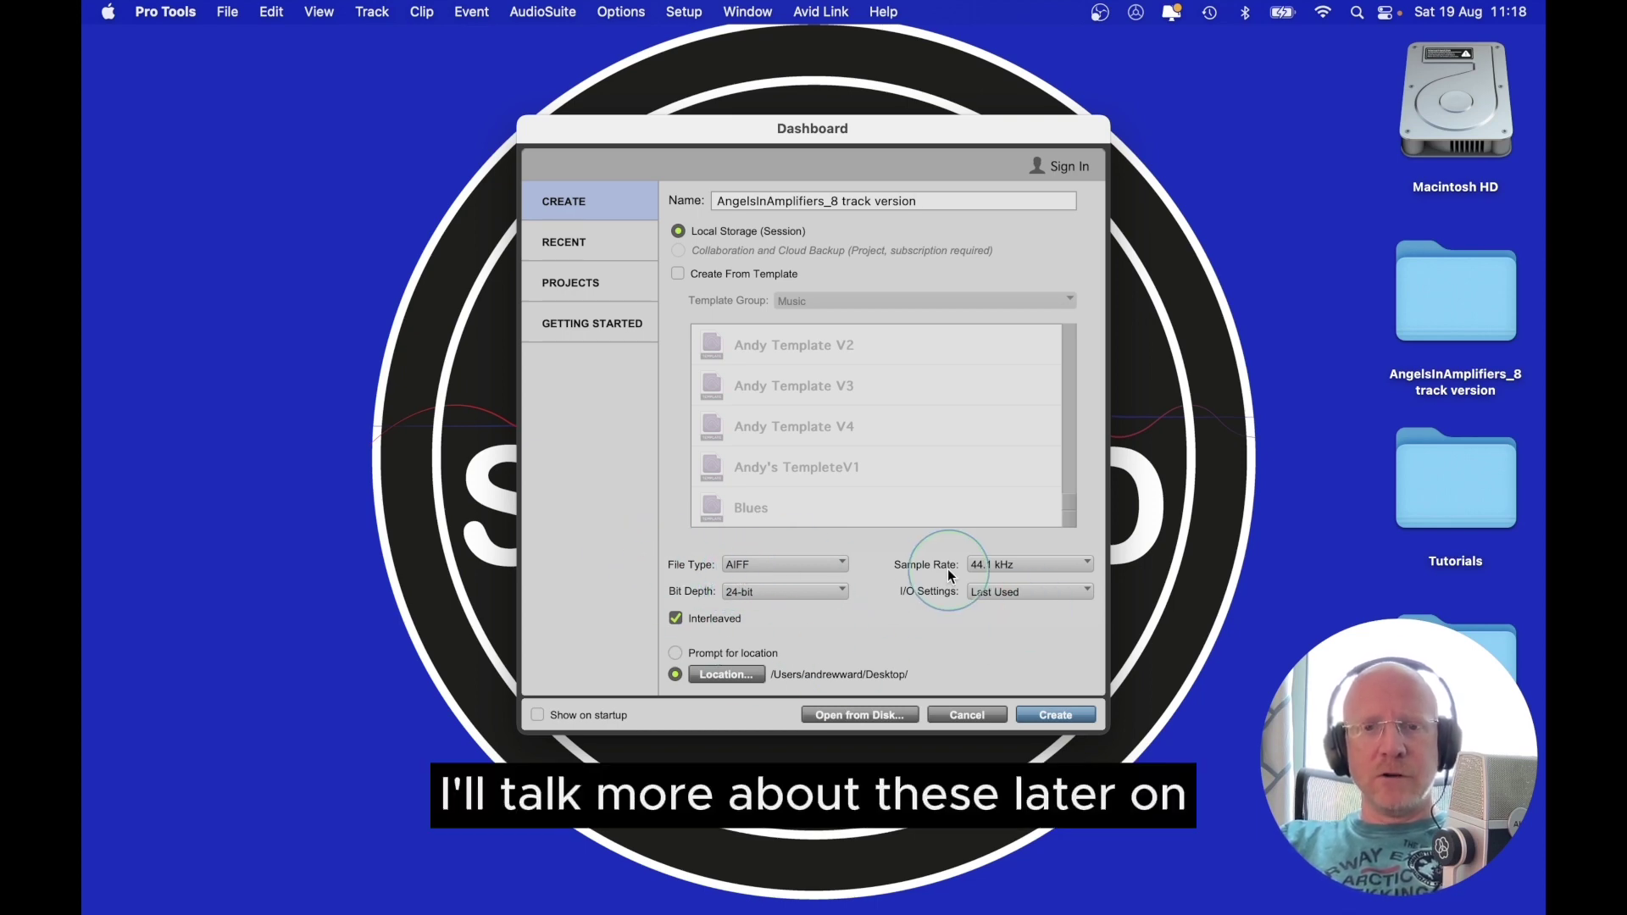
{"action": "left_click", "coordinate": [767, 206]}
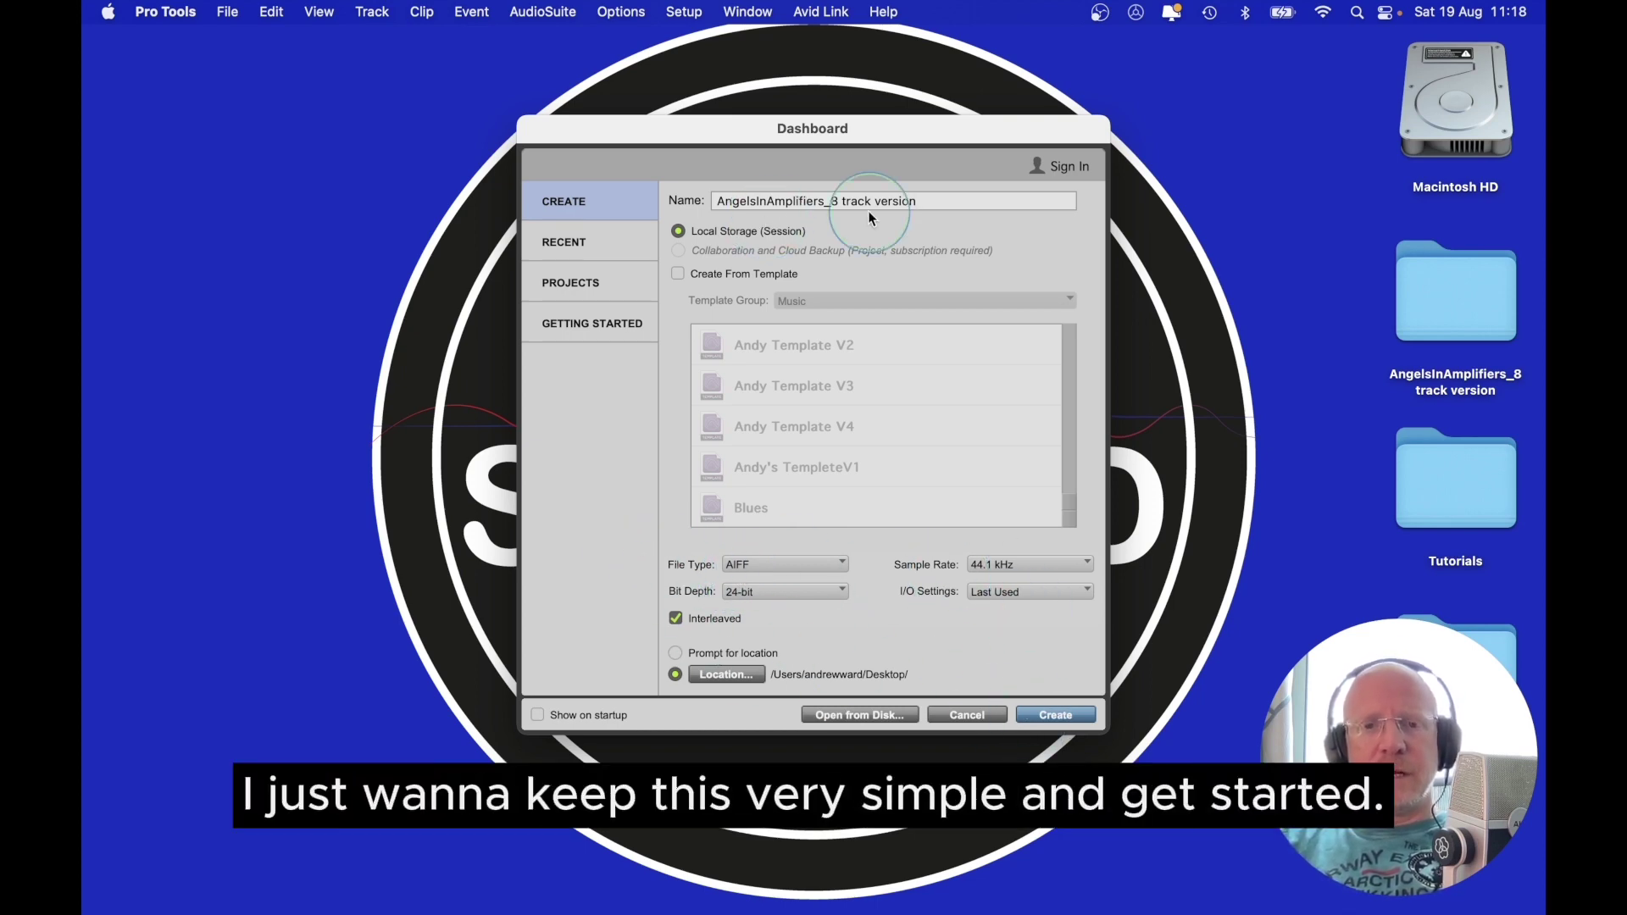
{"action": "left_click", "coordinate": [1055, 715]}
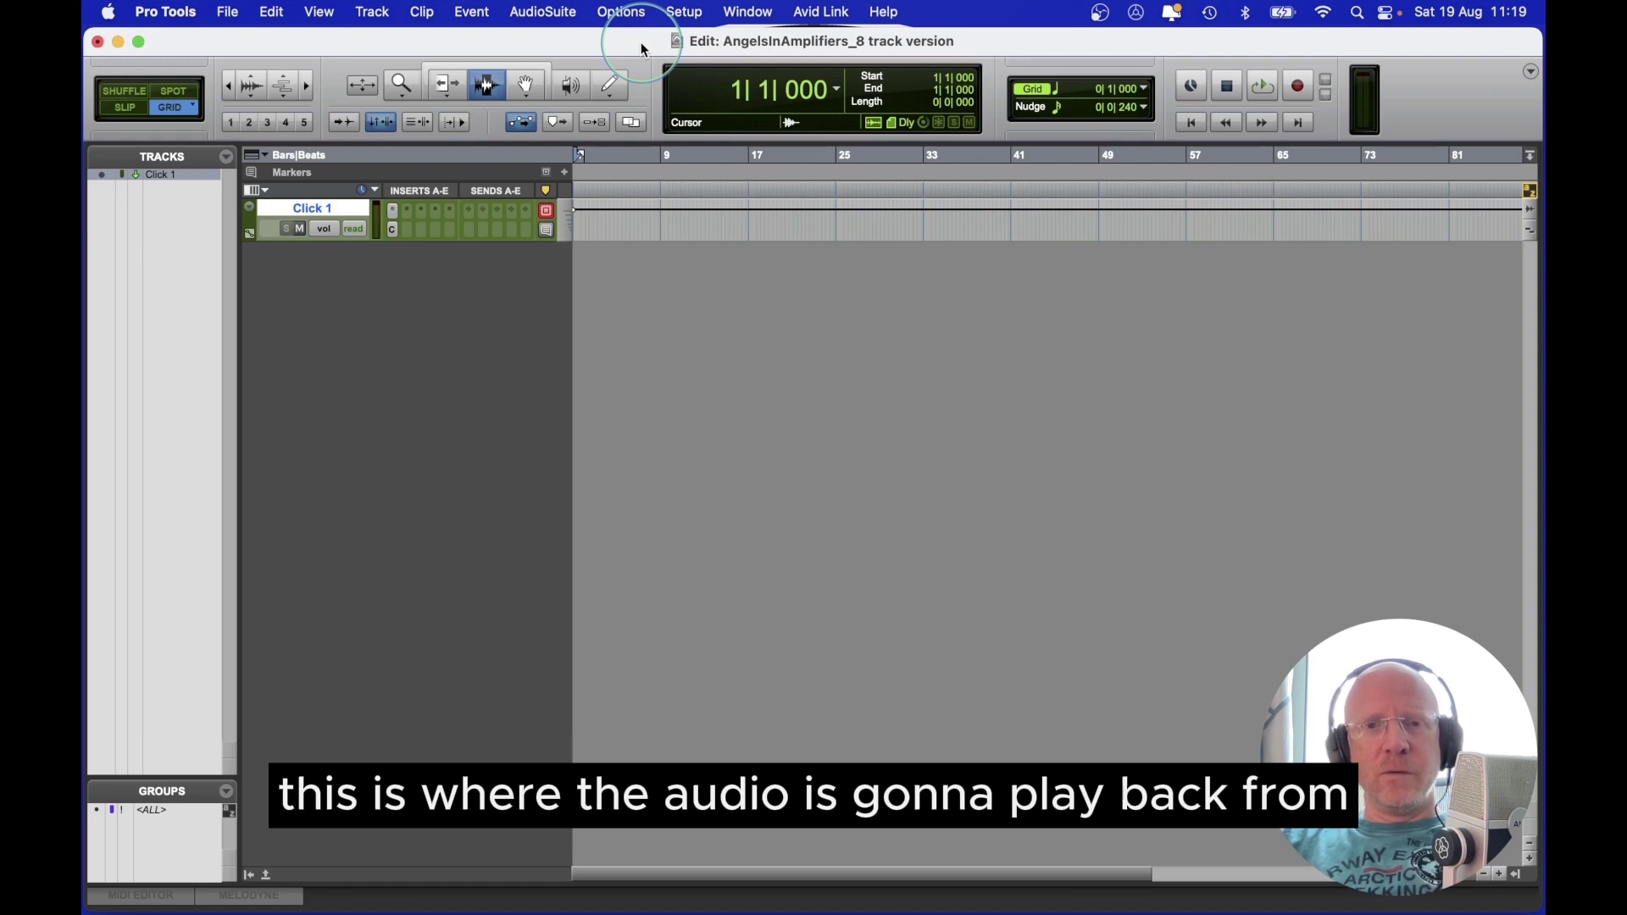
Step: Review the Playback Engine device list, leaving Pro Tools Audio Bridge 2-A, and confirm
{"action": "left_click", "coordinate": [685, 12]}
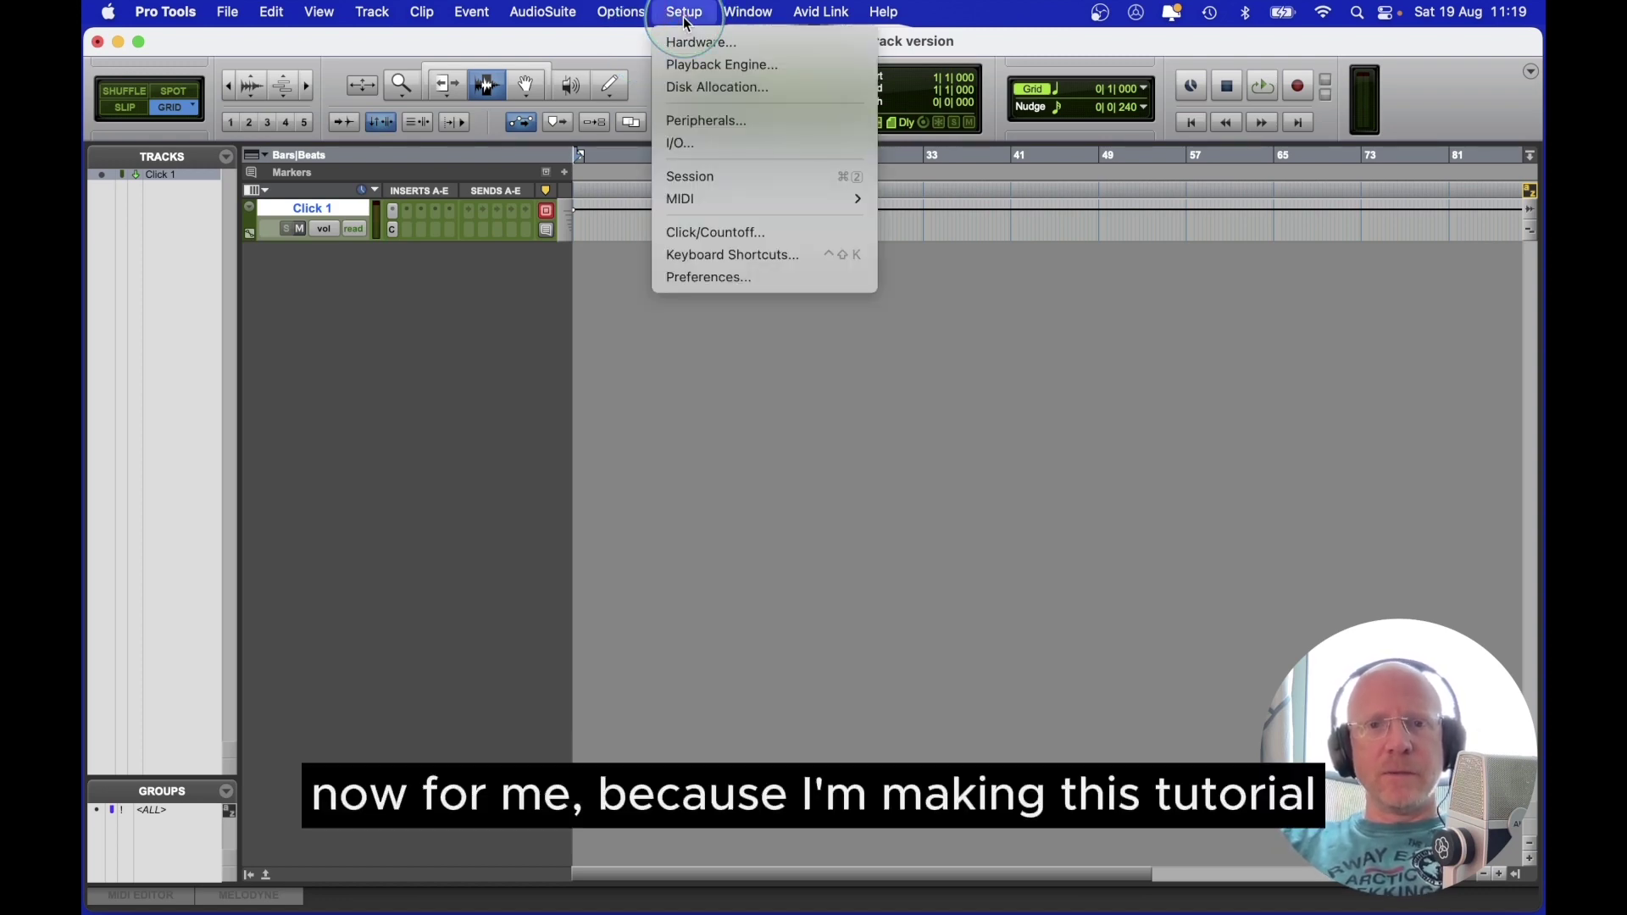
{"action": "left_click", "coordinate": [692, 67]}
{"action": "left_click", "coordinate": [807, 257]}
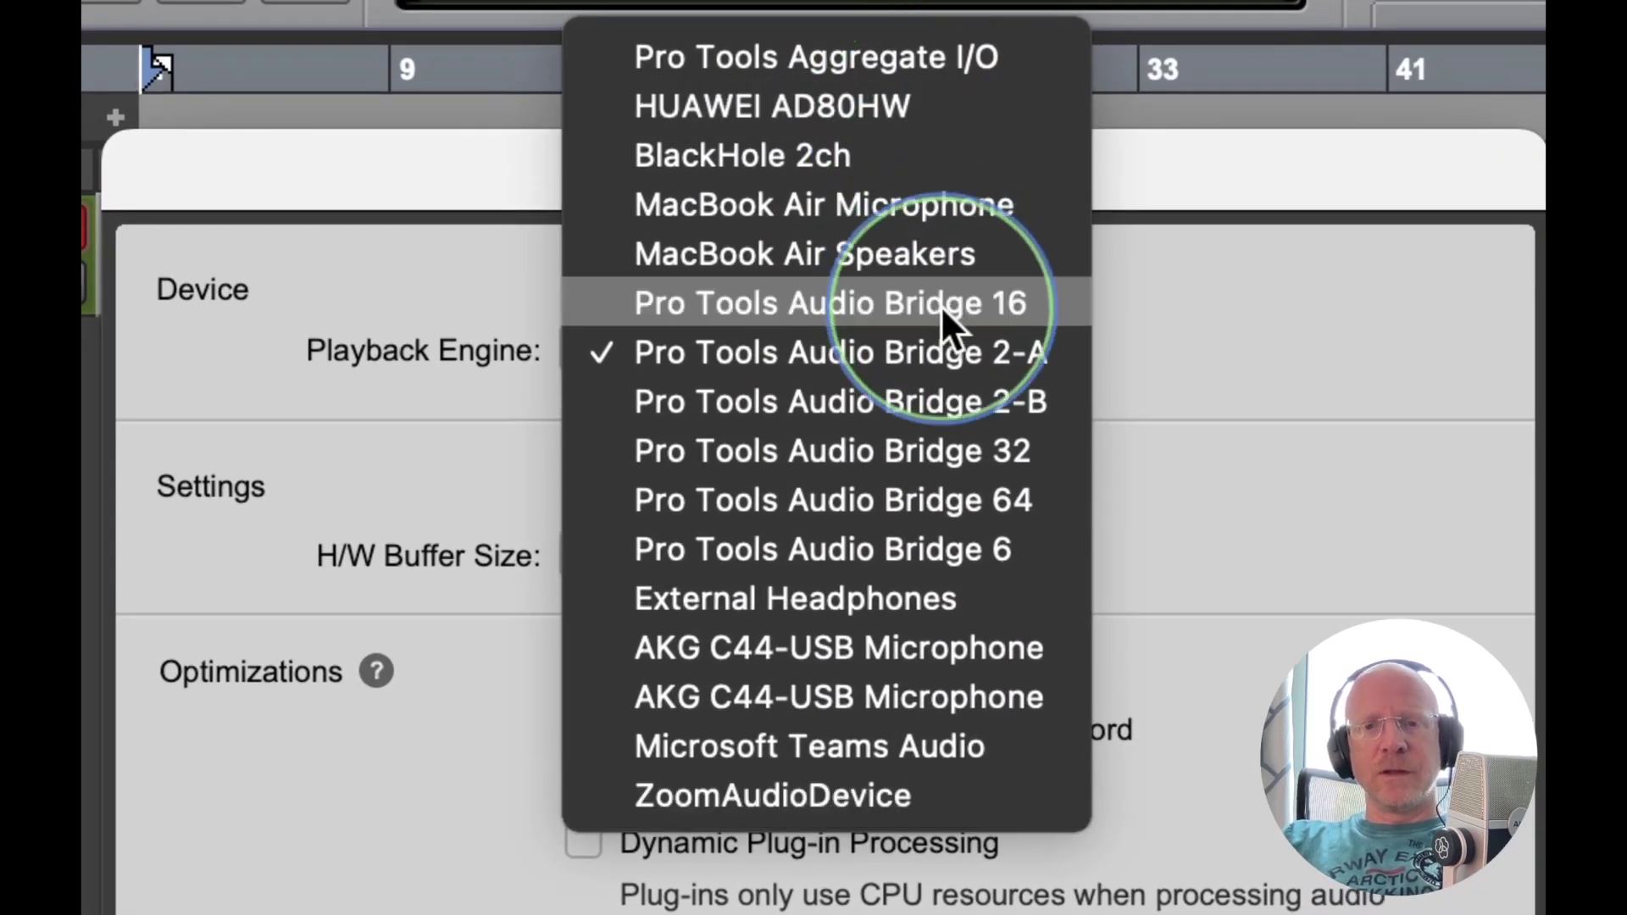
{"action": "left_click", "coordinate": [1022, 593]}
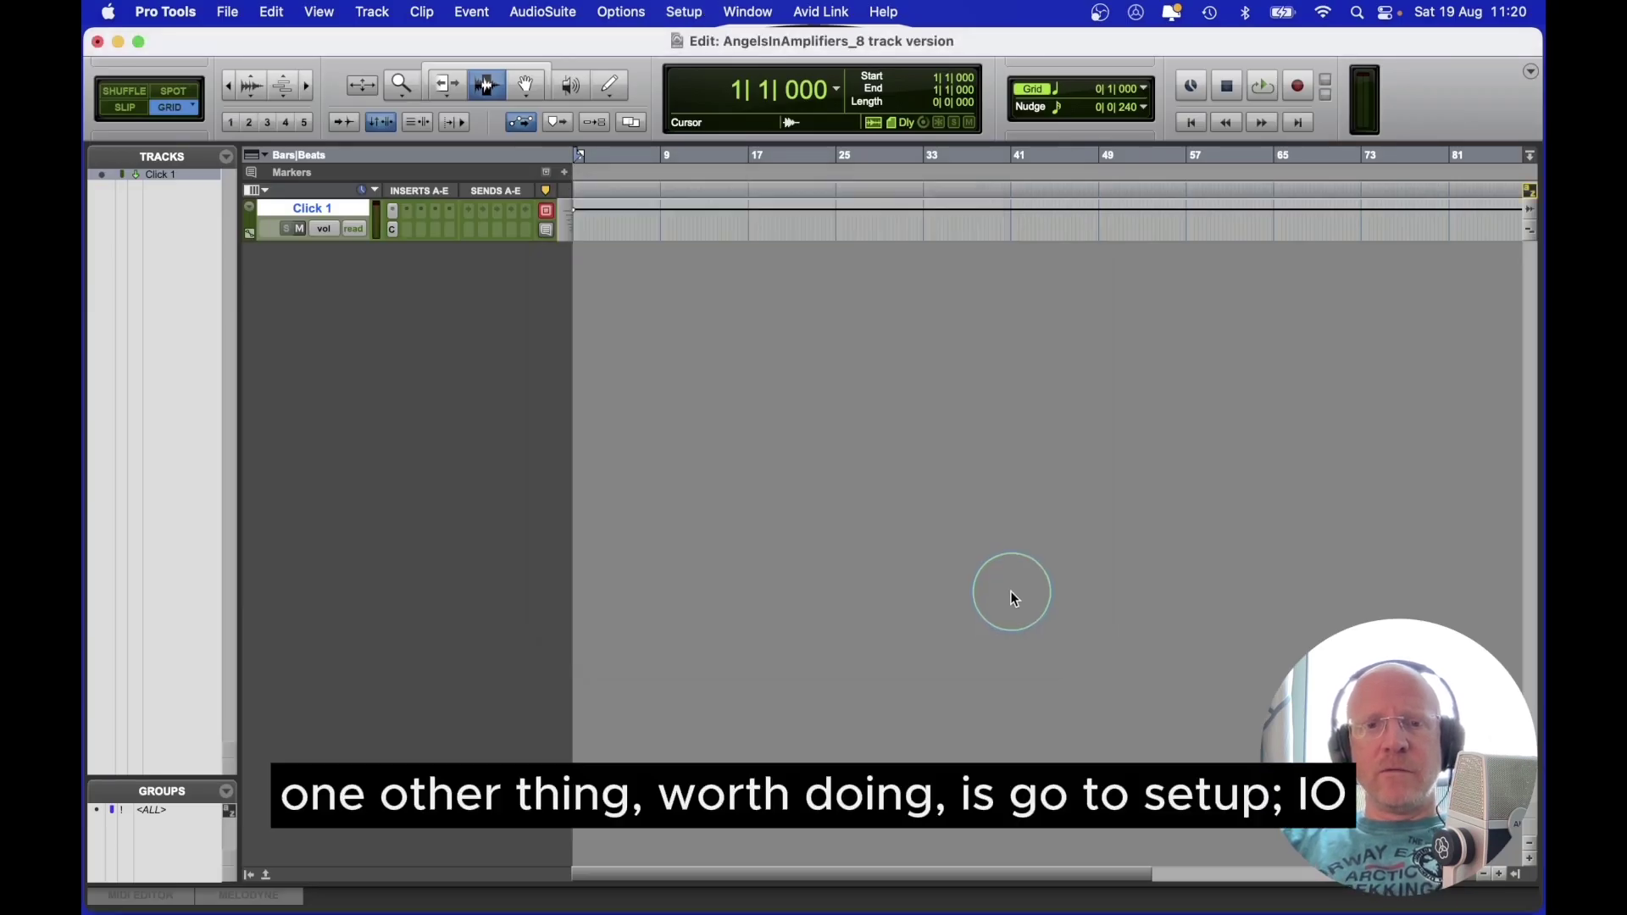
Step: Restore the I/O Setup bus paths to defaults, cutting active busses from 38 to 24
{"action": "left_click", "coordinate": [688, 13]}
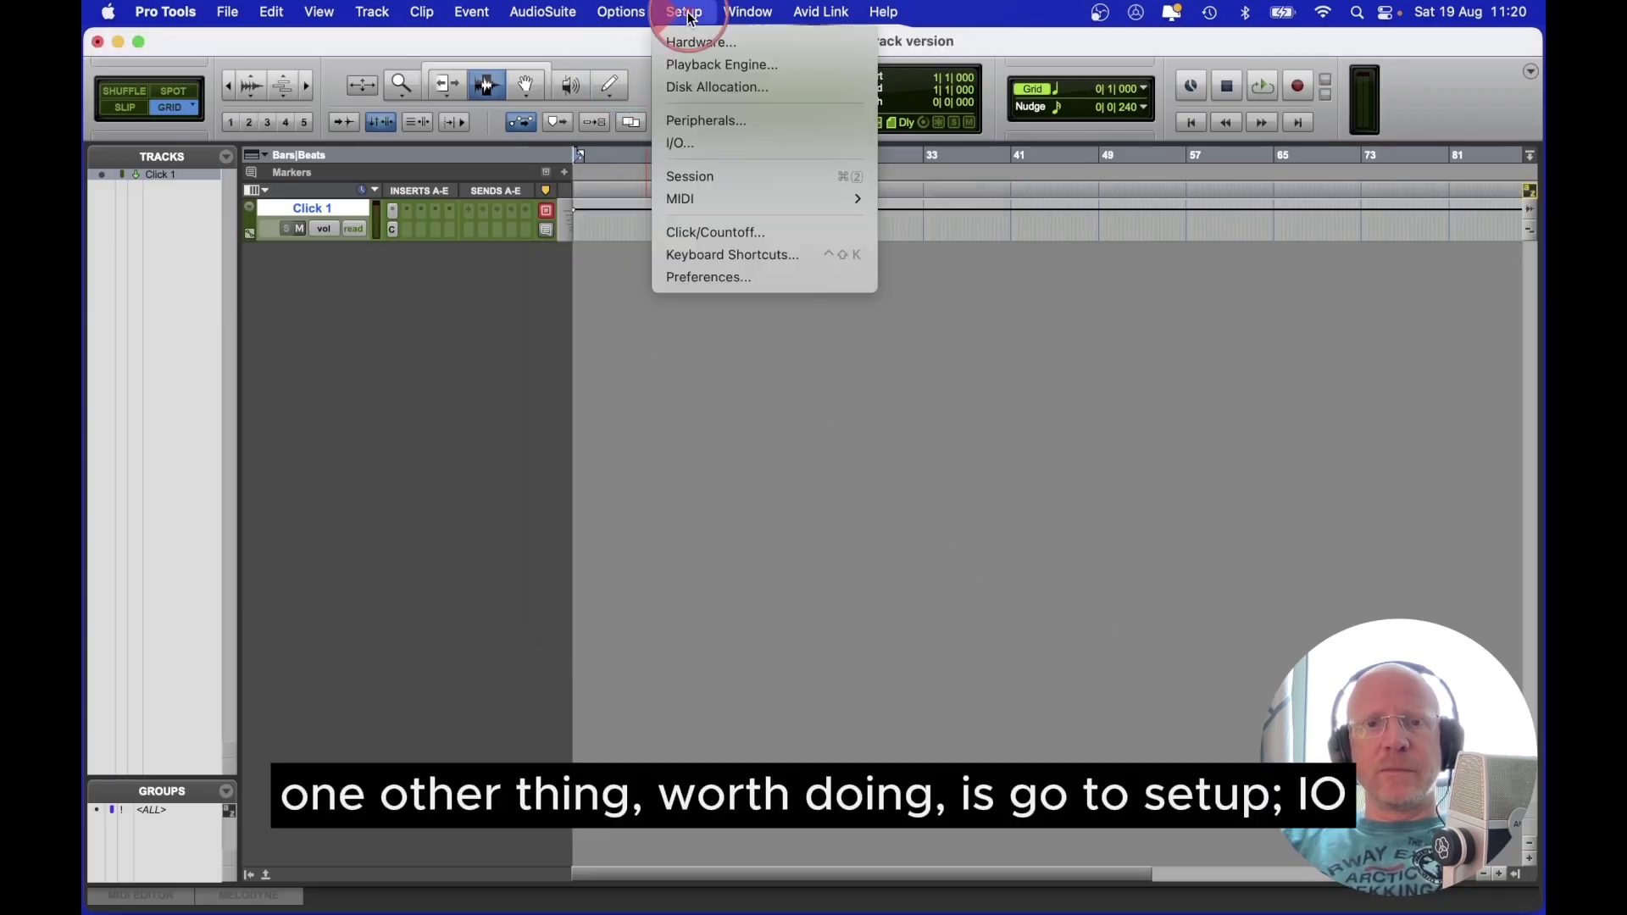
{"action": "left_click", "coordinate": [678, 142]}
{"action": "left_click", "coordinate": [314, 131]}
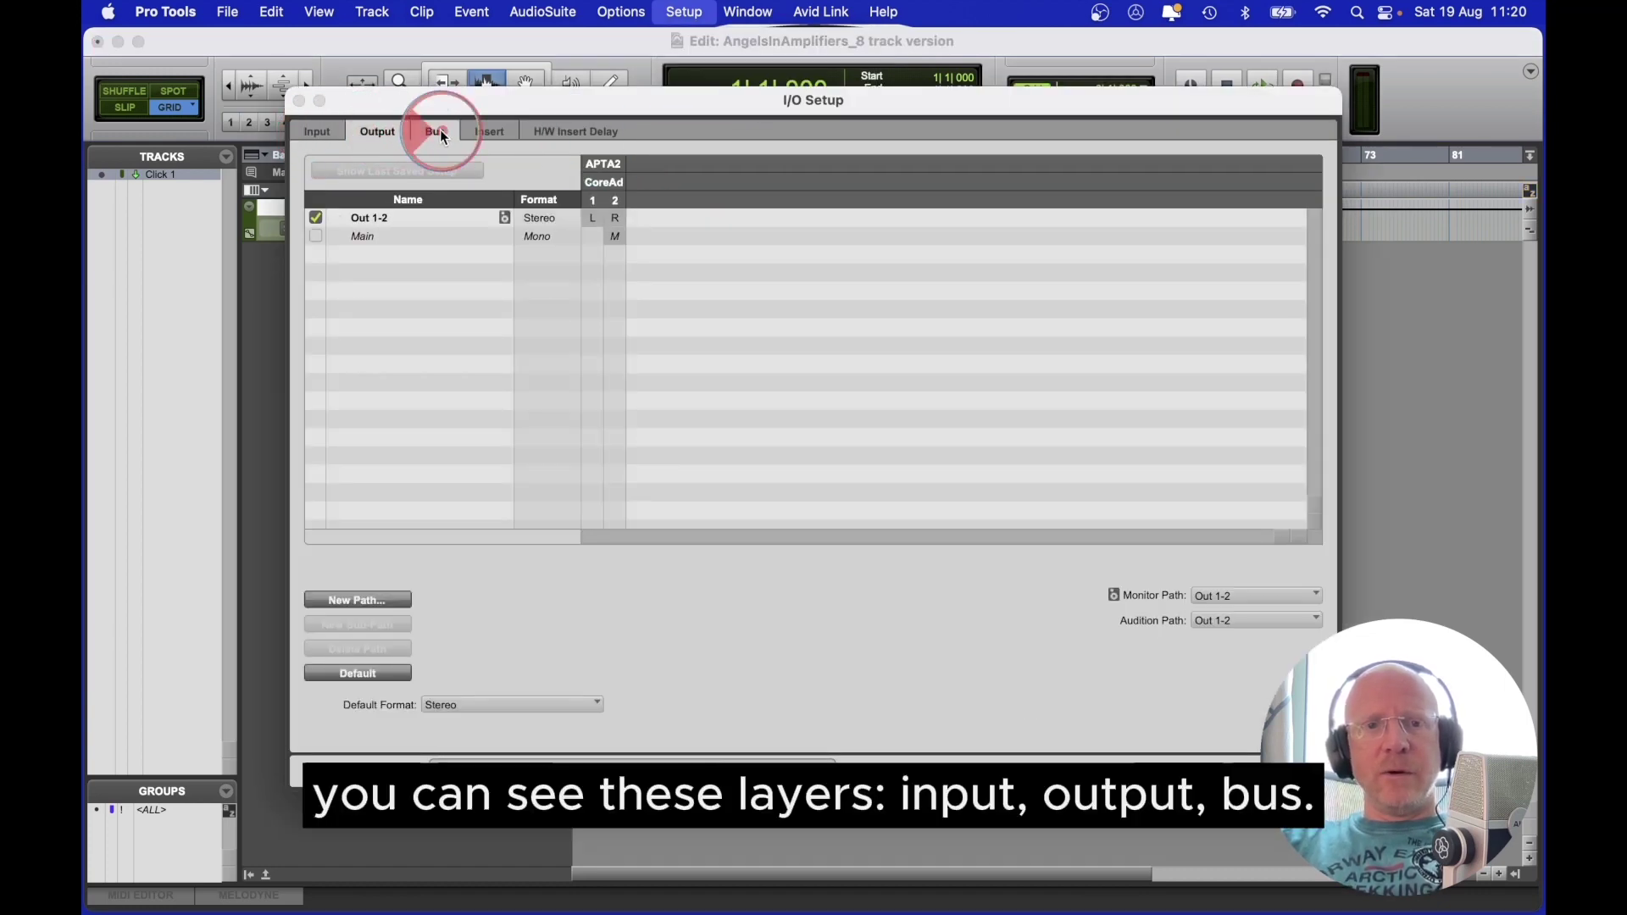
{"action": "left_click", "coordinate": [385, 134]}
{"action": "left_click", "coordinate": [436, 132]}
{"action": "left_click", "coordinate": [326, 132]}
{"action": "left_click", "coordinate": [378, 131]}
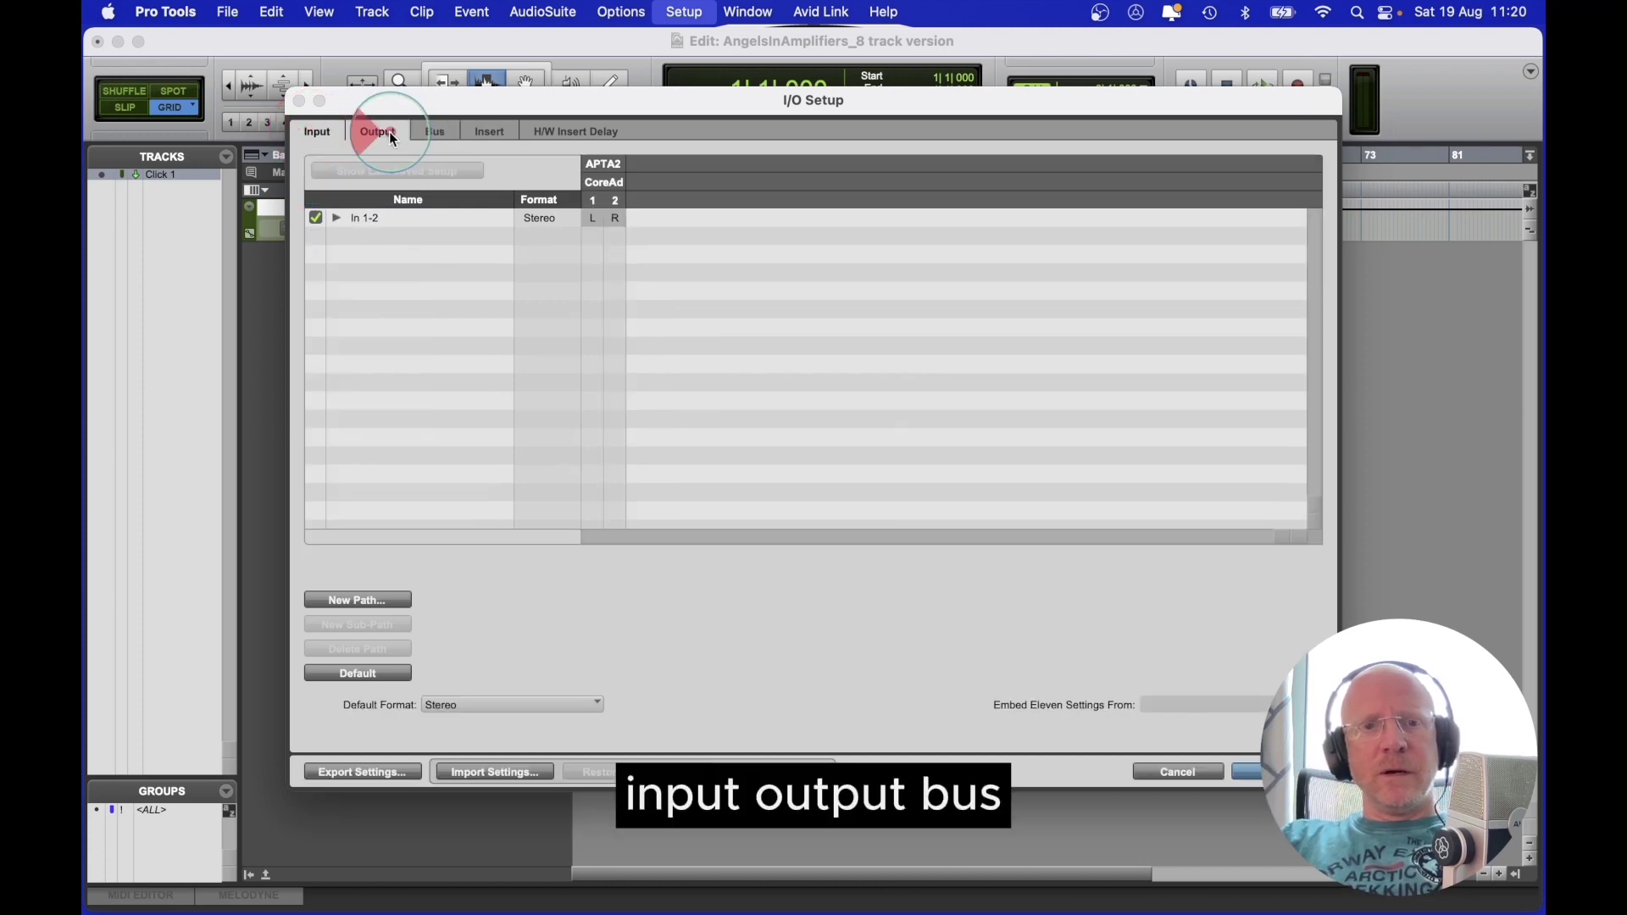
{"action": "left_click", "coordinate": [436, 131]}
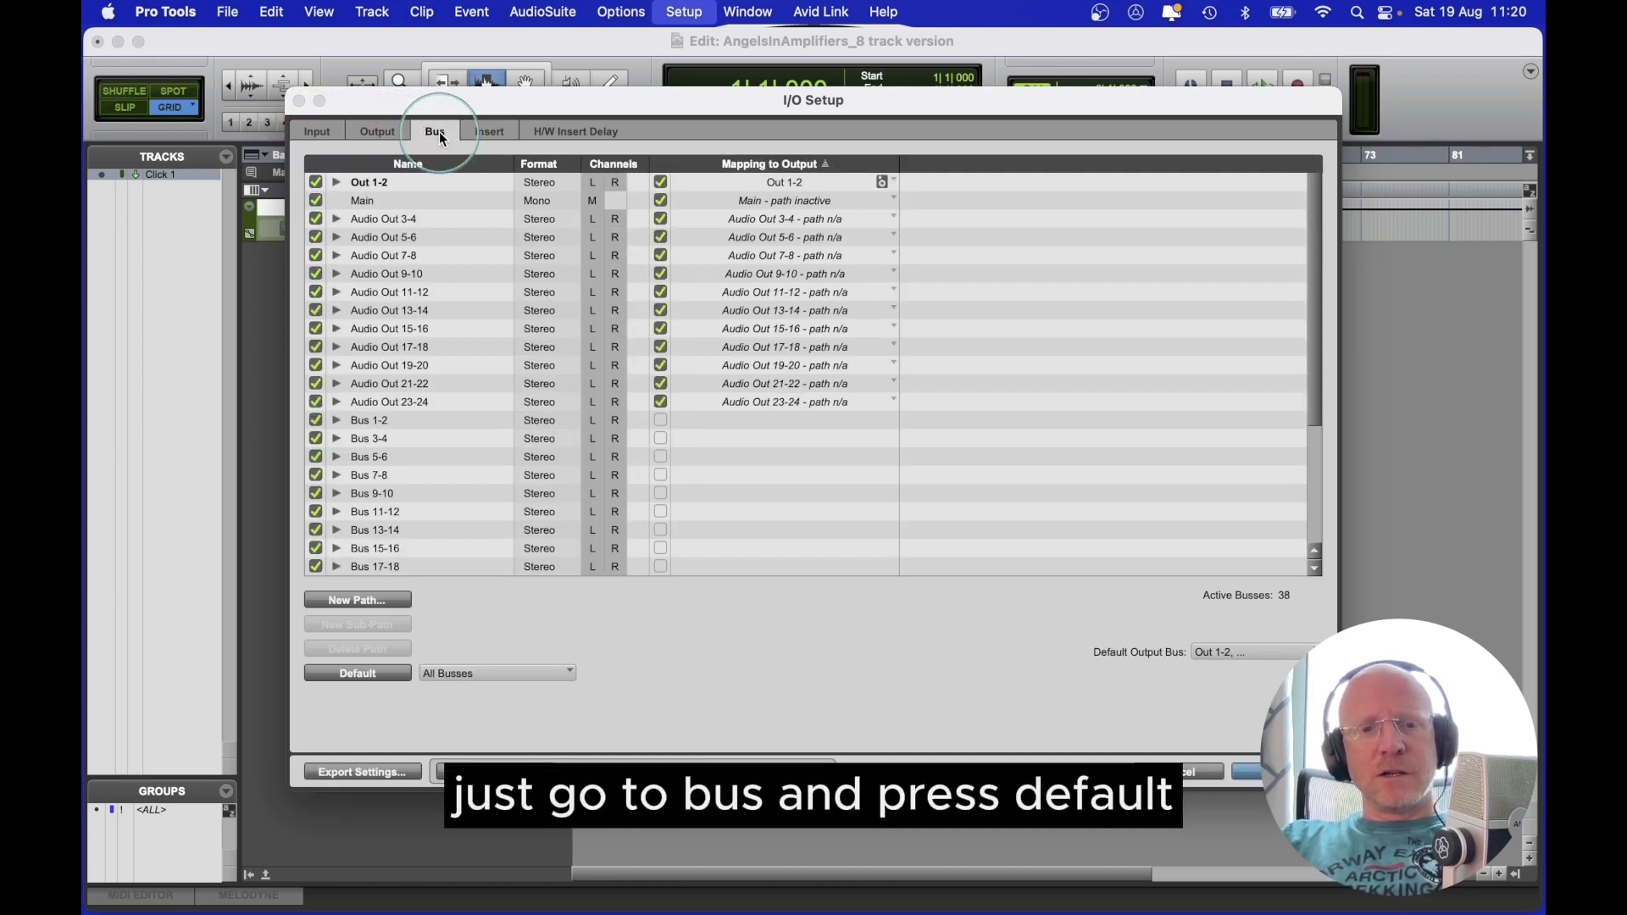
{"action": "left_click", "coordinate": [377, 675]}
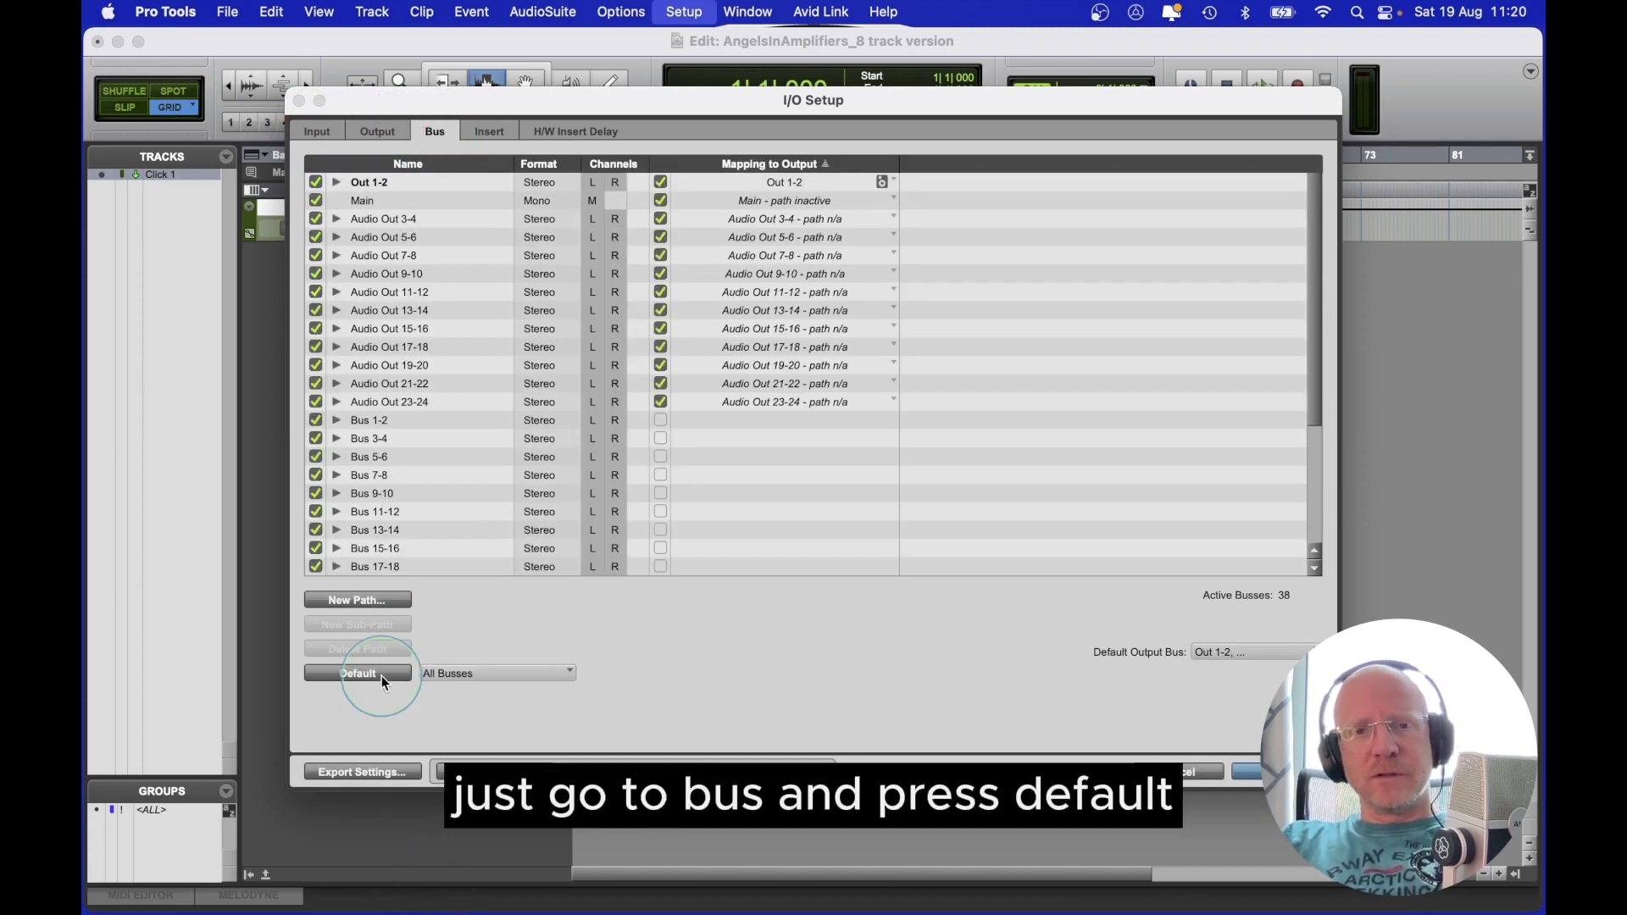
{"action": "left_click", "coordinate": [382, 675]}
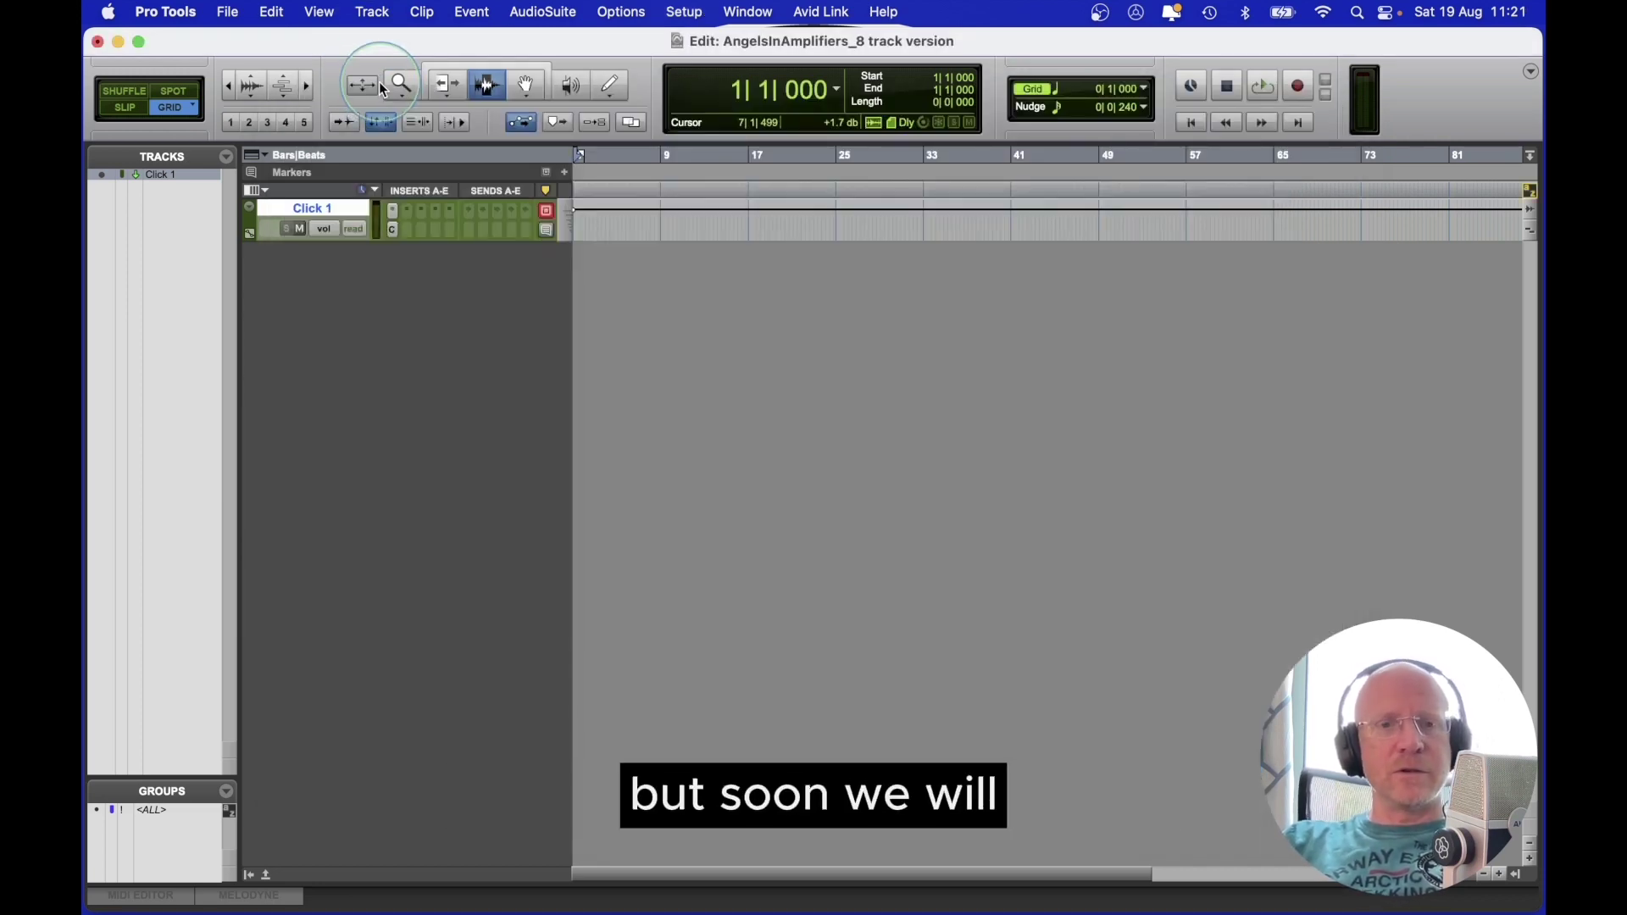
Step: Open the Import Audio dialog and browse to the Desktop
{"action": "left_click", "coordinate": [226, 17]}
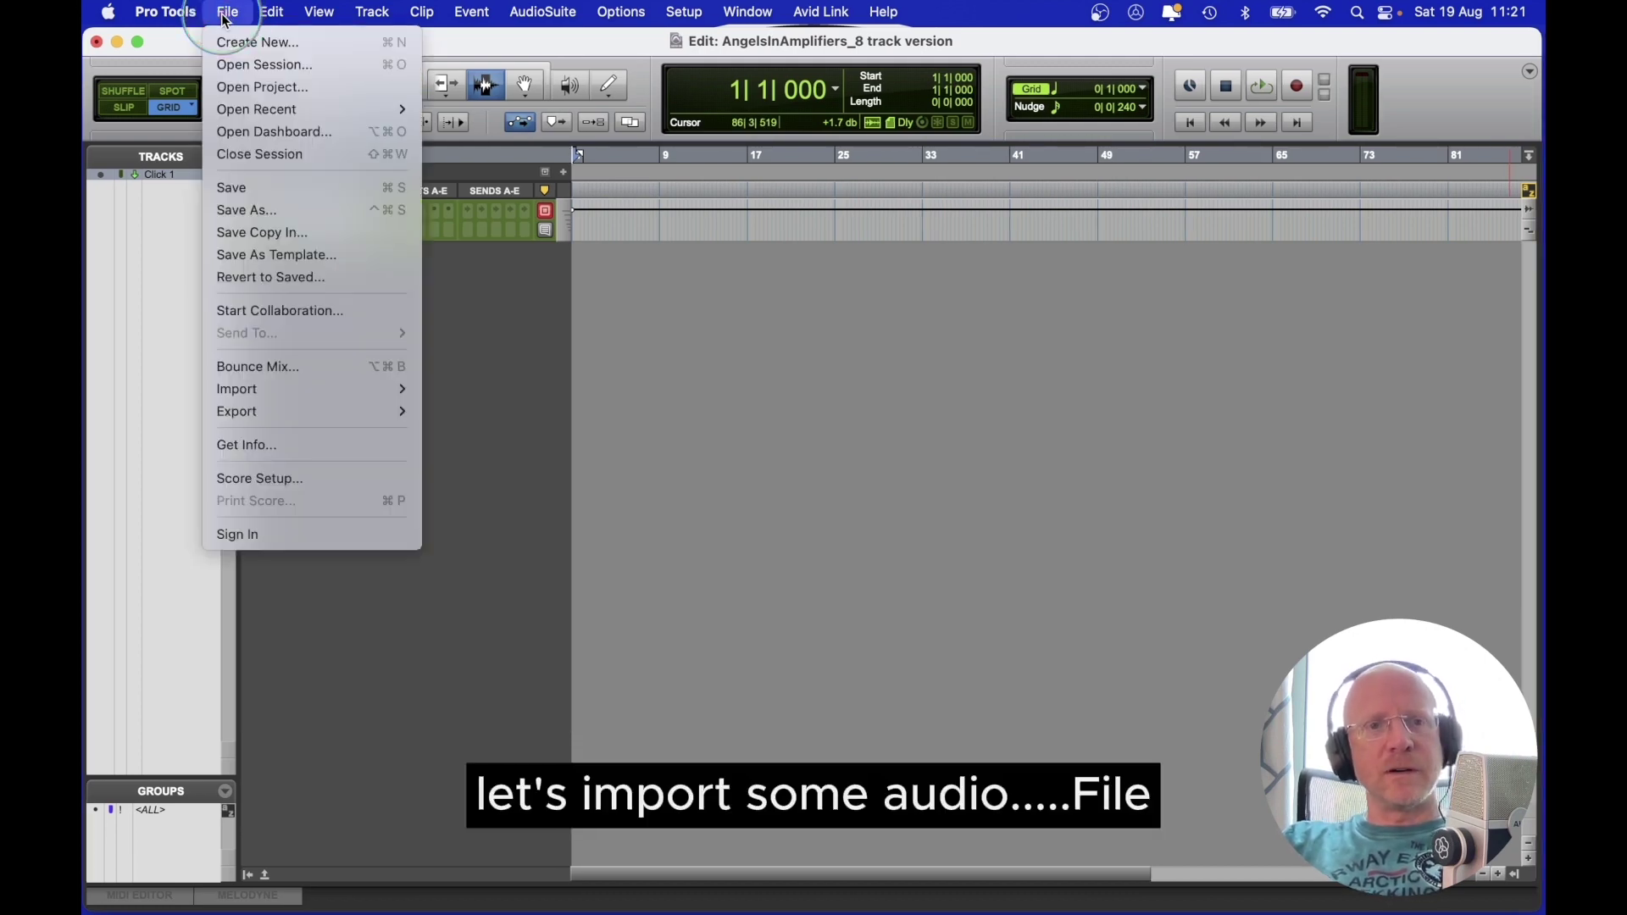
{"action": "mouse_move", "coordinate": [261, 388]}
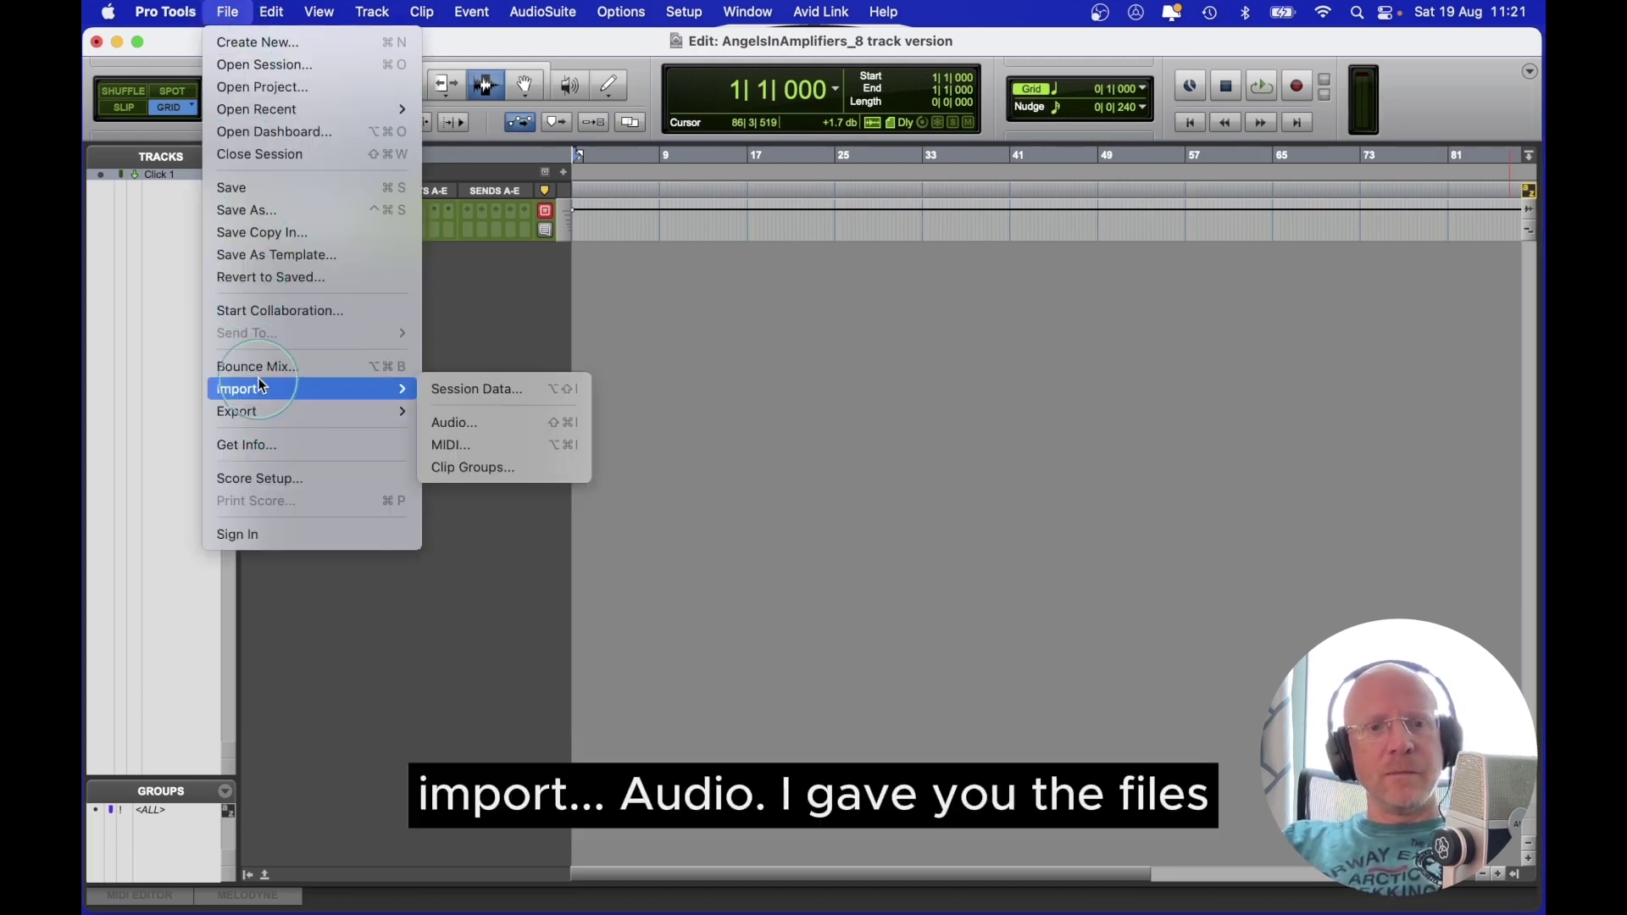
{"action": "left_click", "coordinate": [455, 421]}
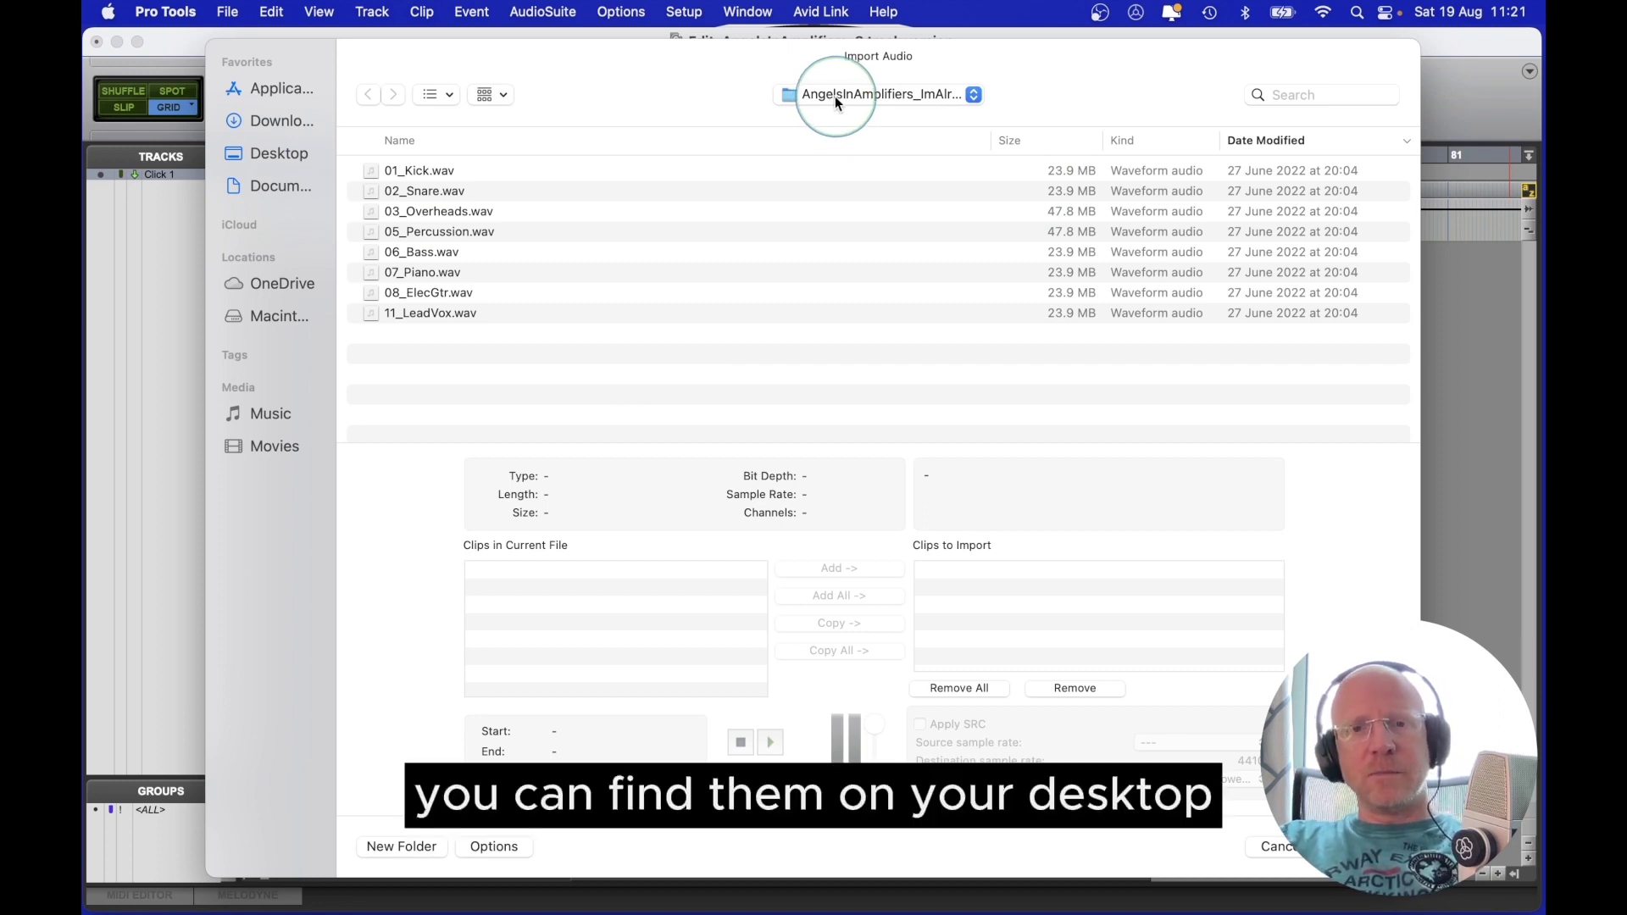
{"action": "key", "text": "super+shift+d"}
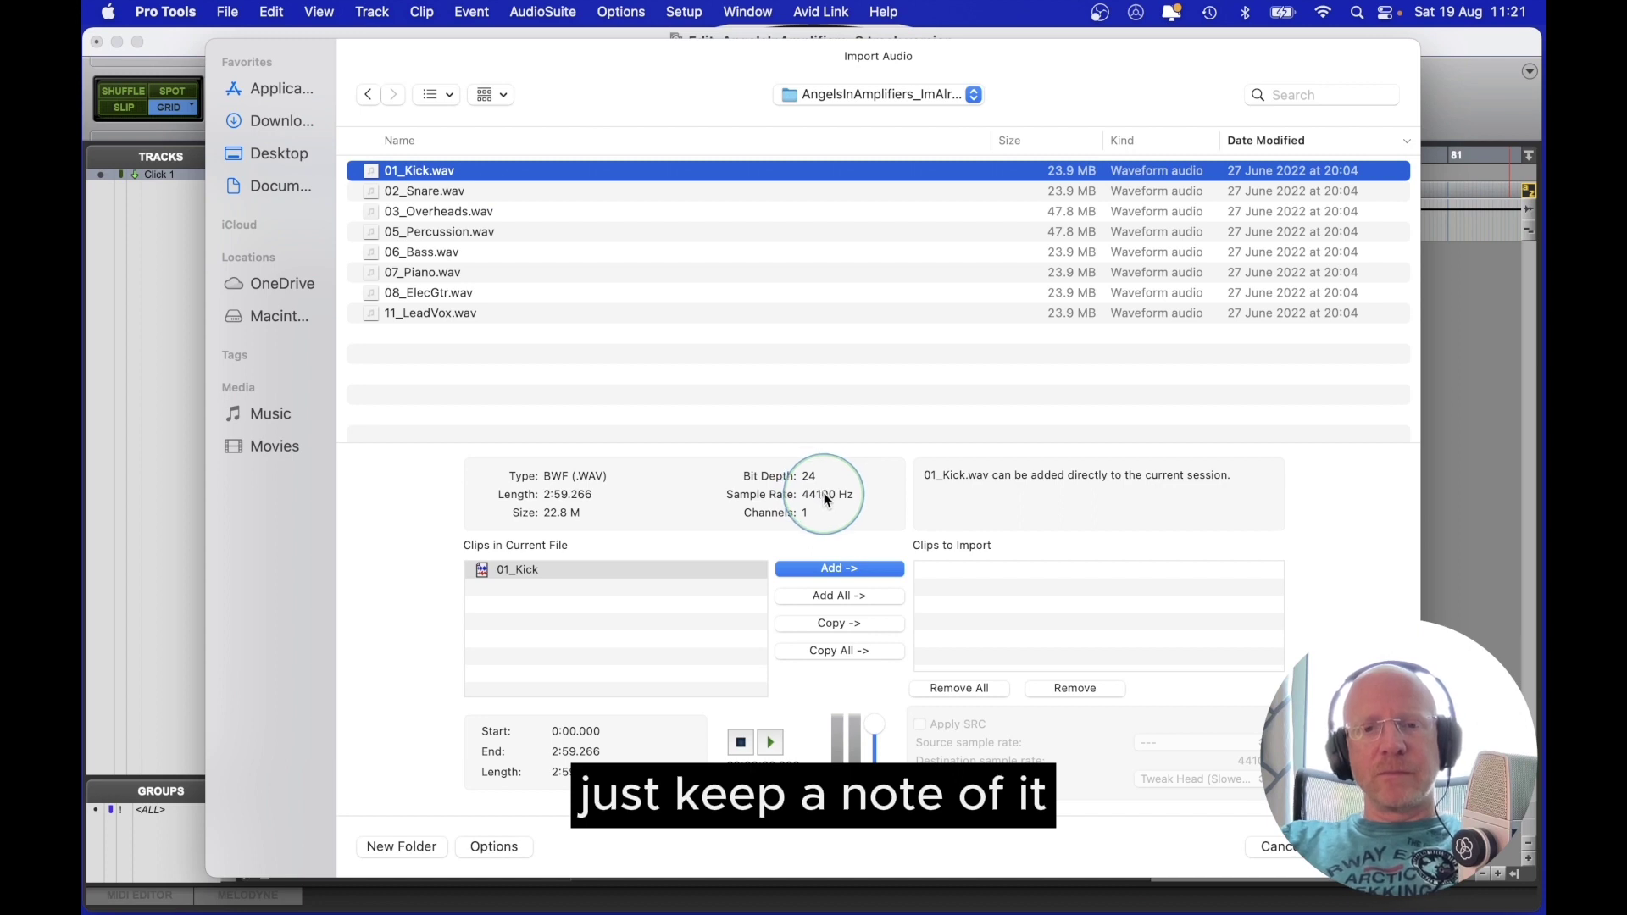
Step: Select all eight WAV stems, 01_Kick through 11_LeadVox, and queue them to Copy
{"action": "left_click", "coordinate": [455, 193], "text": "shift"}
{"action": "left_click", "coordinate": [459, 212], "text": "shift"}
{"action": "left_click", "coordinate": [451, 233], "text": "shift"}
{"action": "left_click", "coordinate": [444, 252], "text": "shift"}
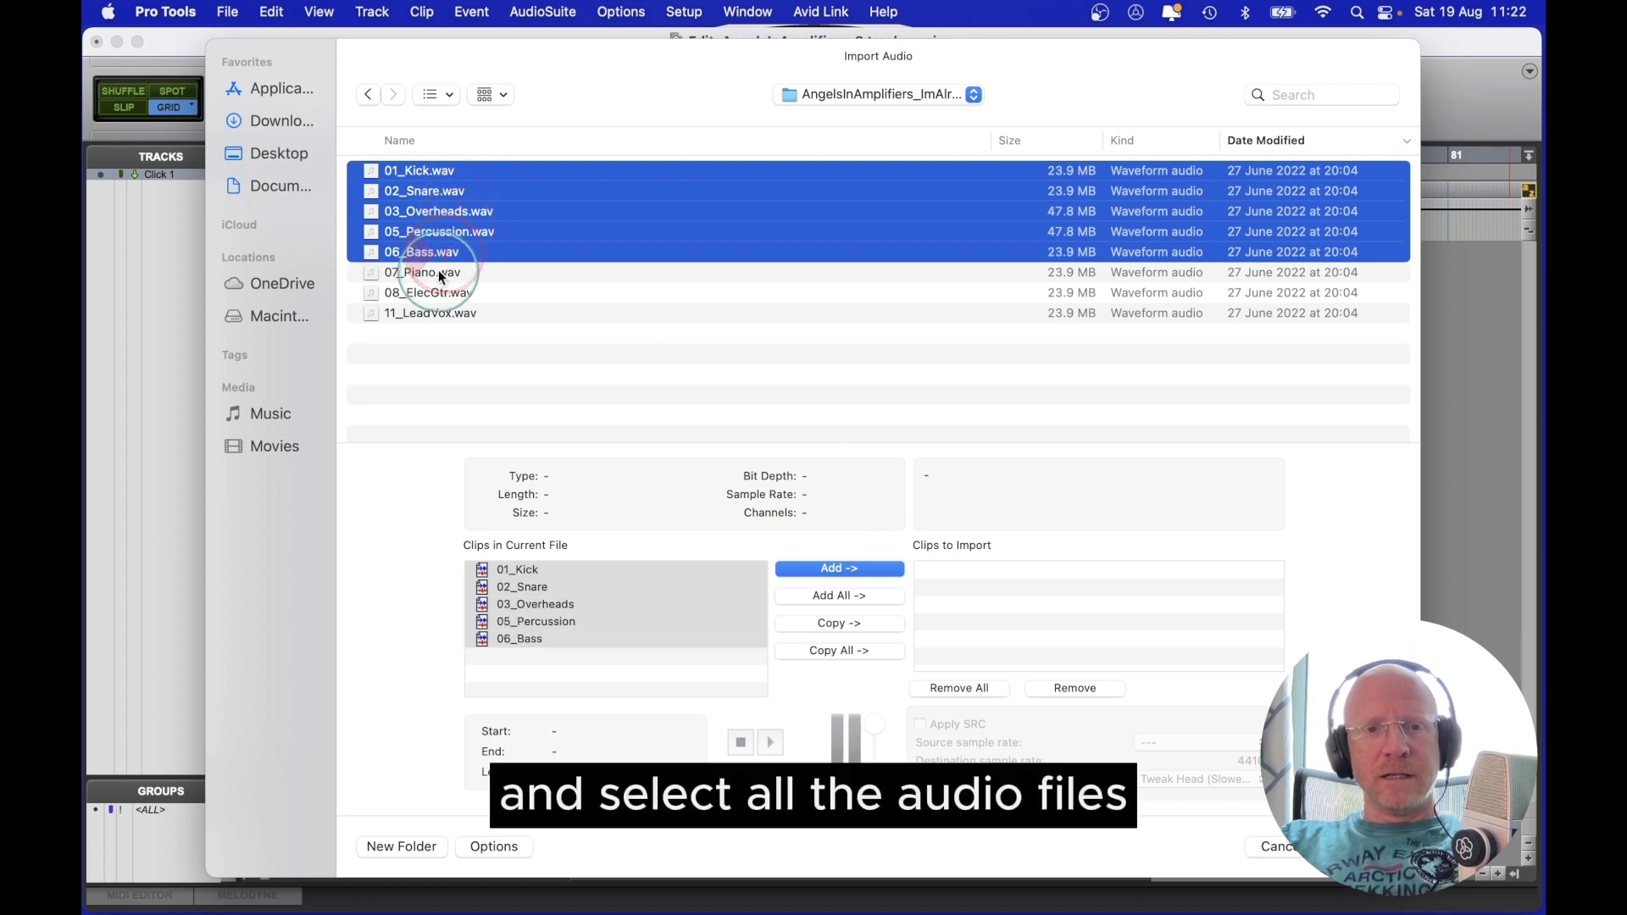
{"action": "left_click", "coordinate": [438, 273], "text": "shift"}
{"action": "left_click", "coordinate": [436, 292], "text": "shift"}
{"action": "left_click", "coordinate": [439, 314], "text": "shift"}
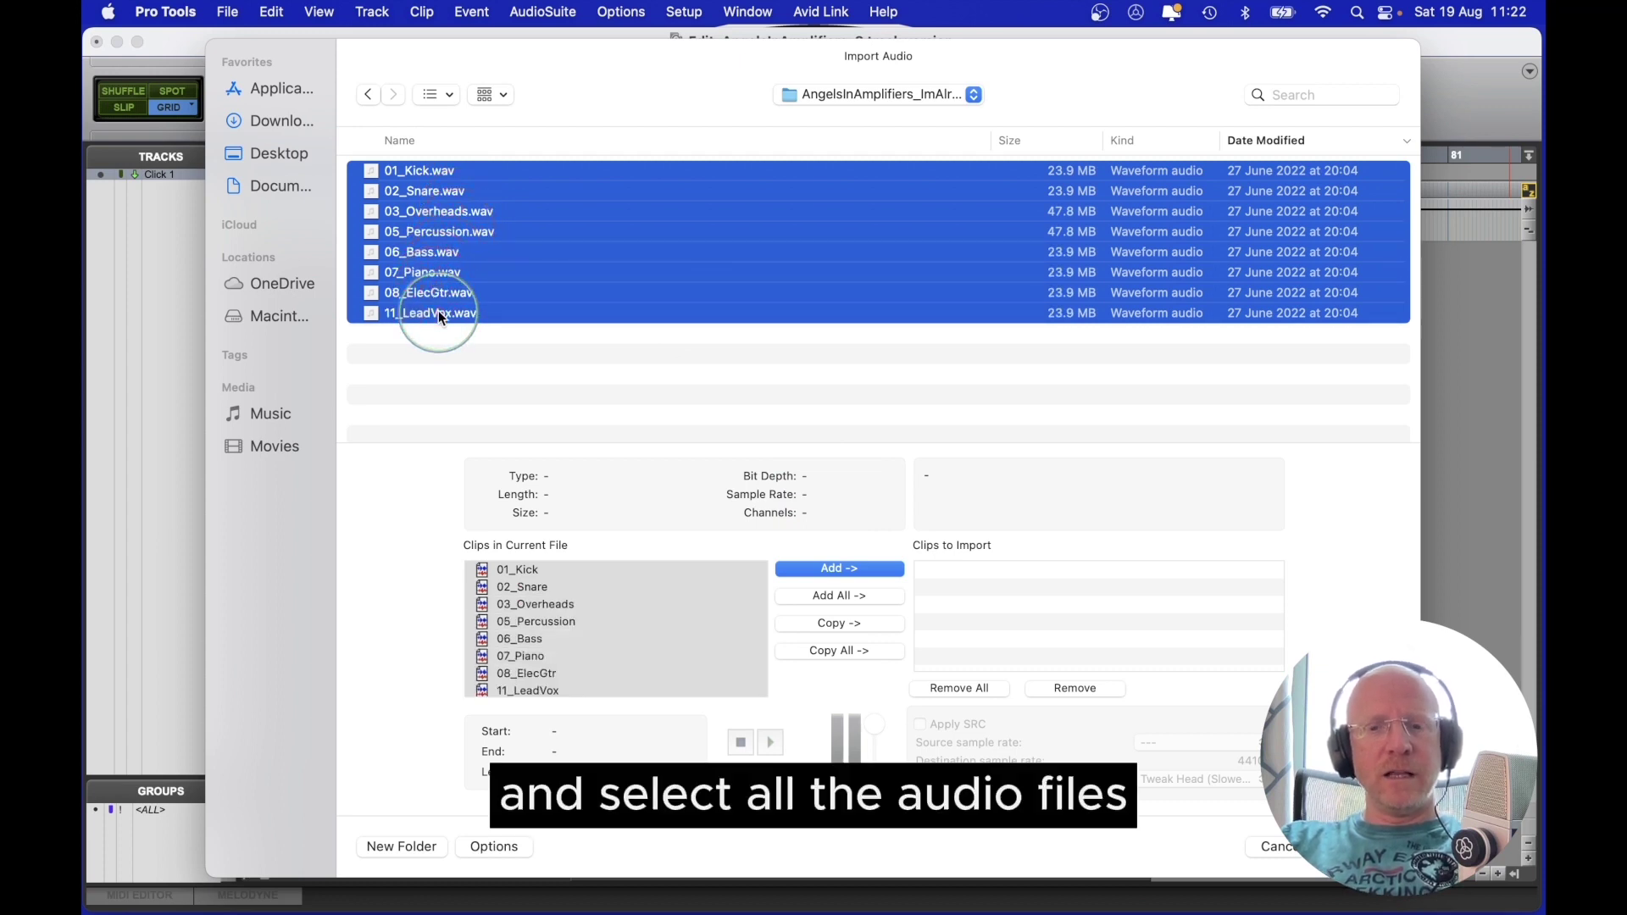
{"action": "left_click", "coordinate": [841, 627]}
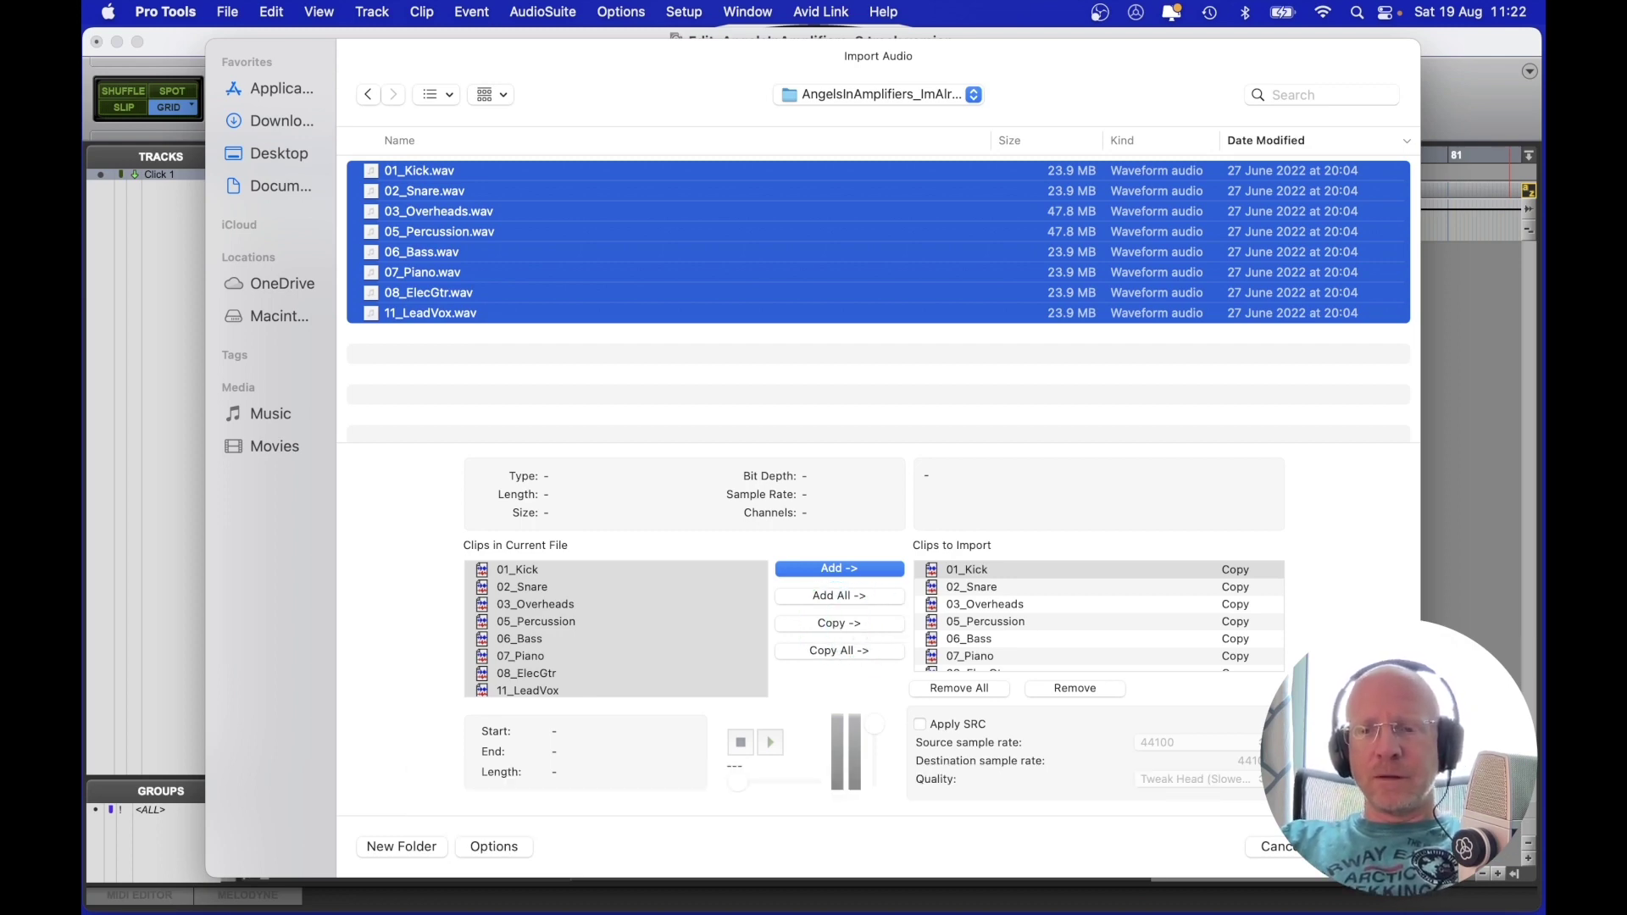
Step: Finish the import, copying the eight stems into the session's Audio Files folder
{"action": "left_click", "coordinate": [1354, 847]}
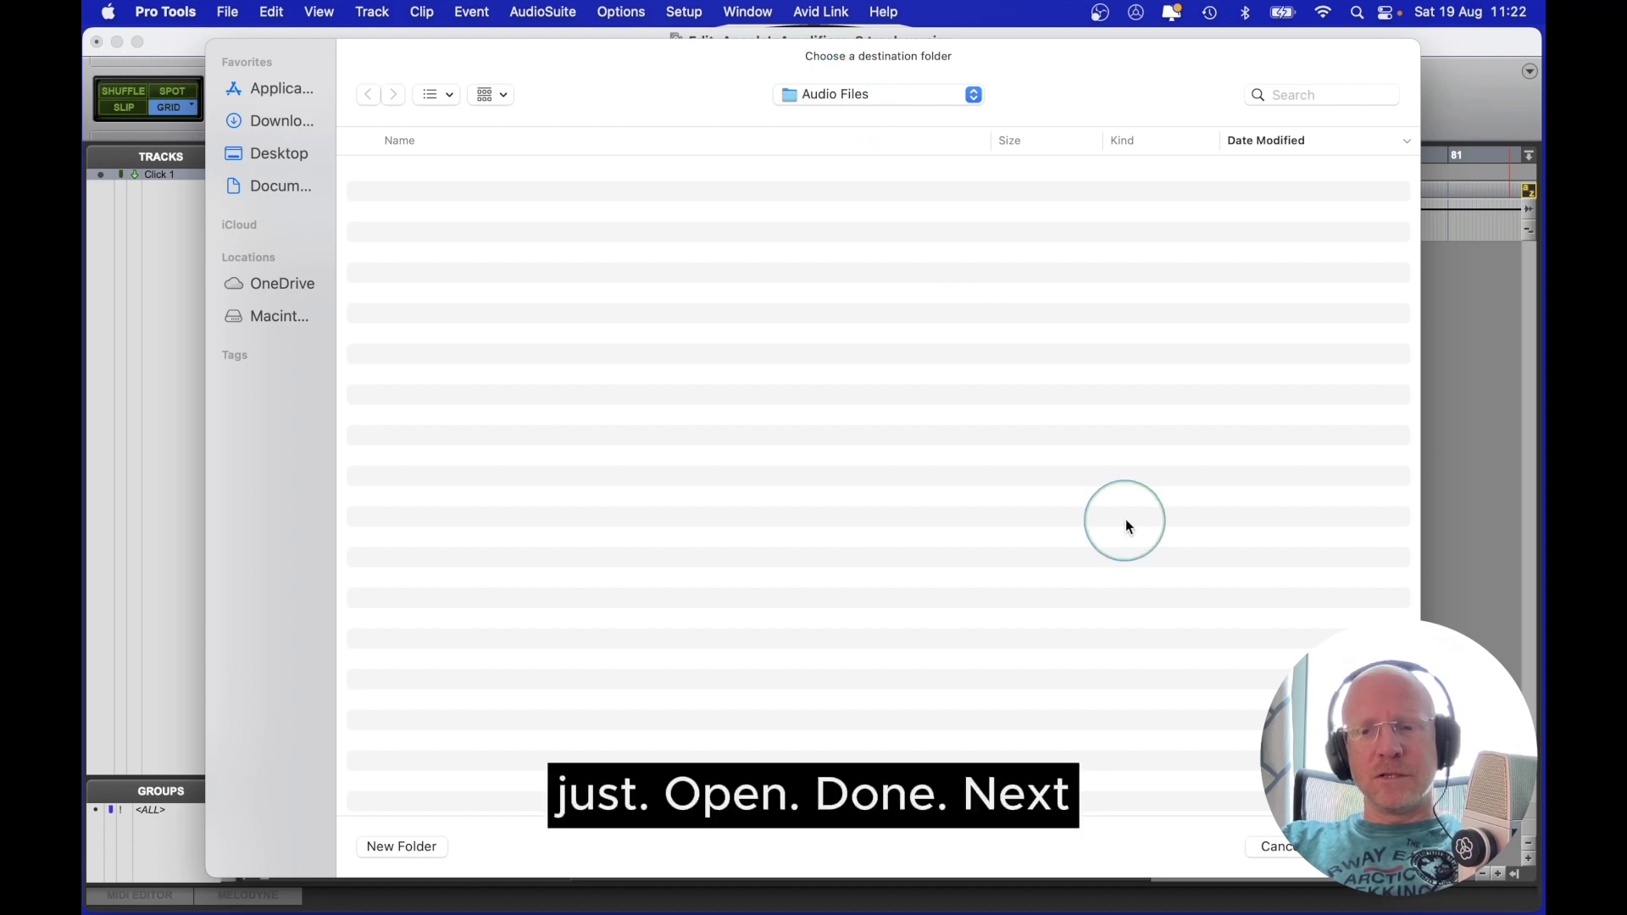
{"action": "key", "text": "Return"}
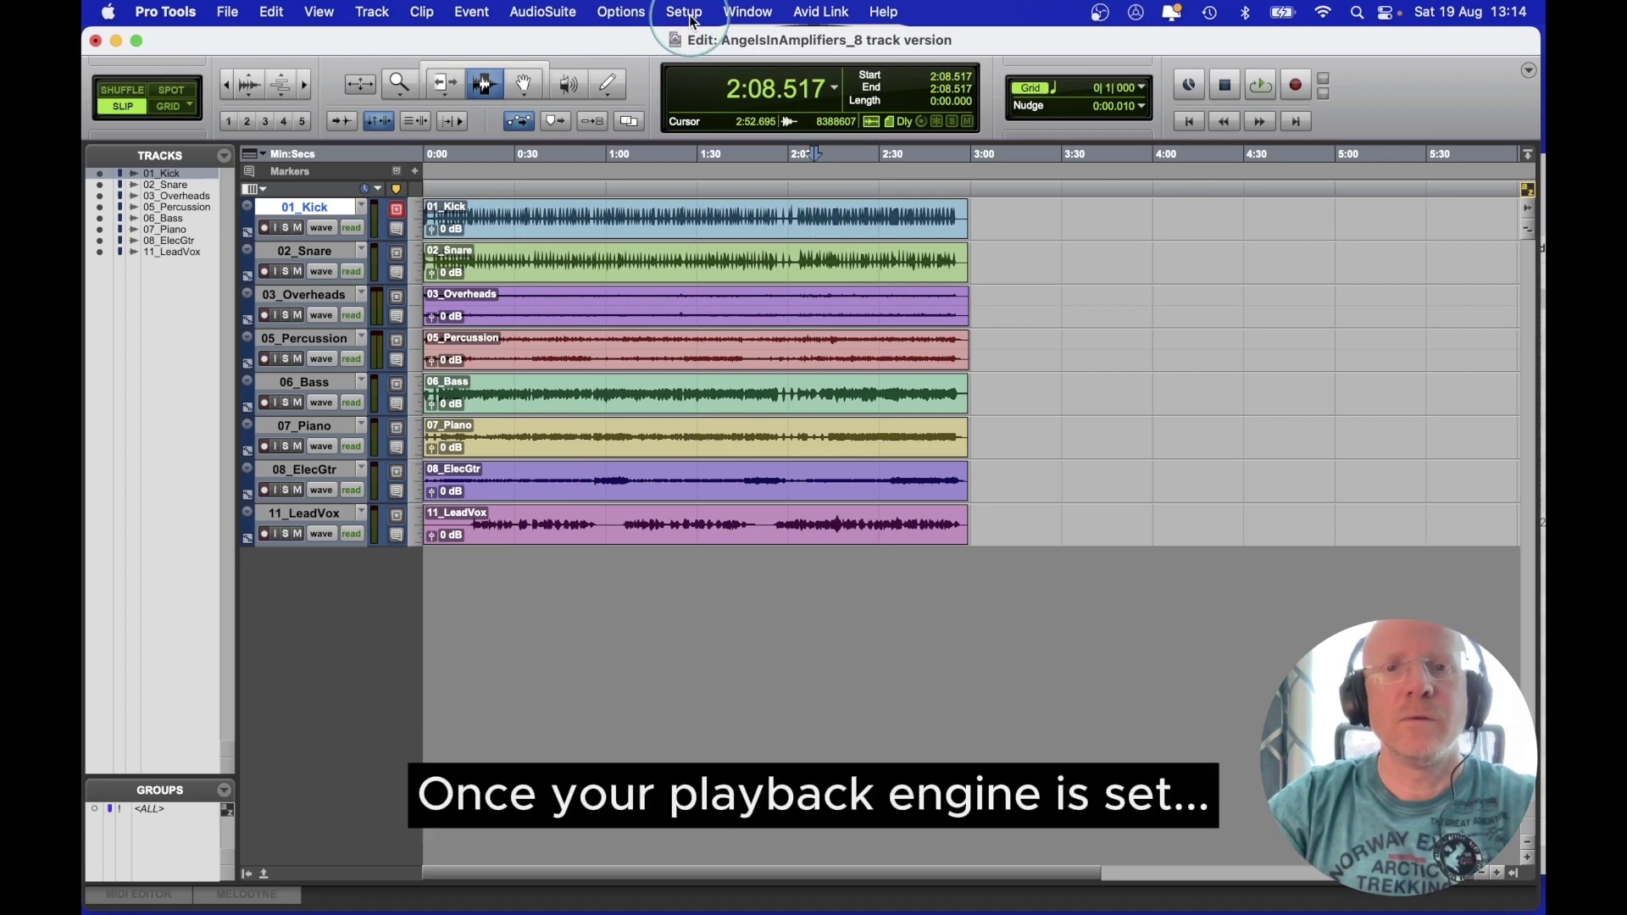
Step: Glance at the Playback Engine setting, then bring up the Mix window
{"action": "left_click", "coordinate": [693, 21]}
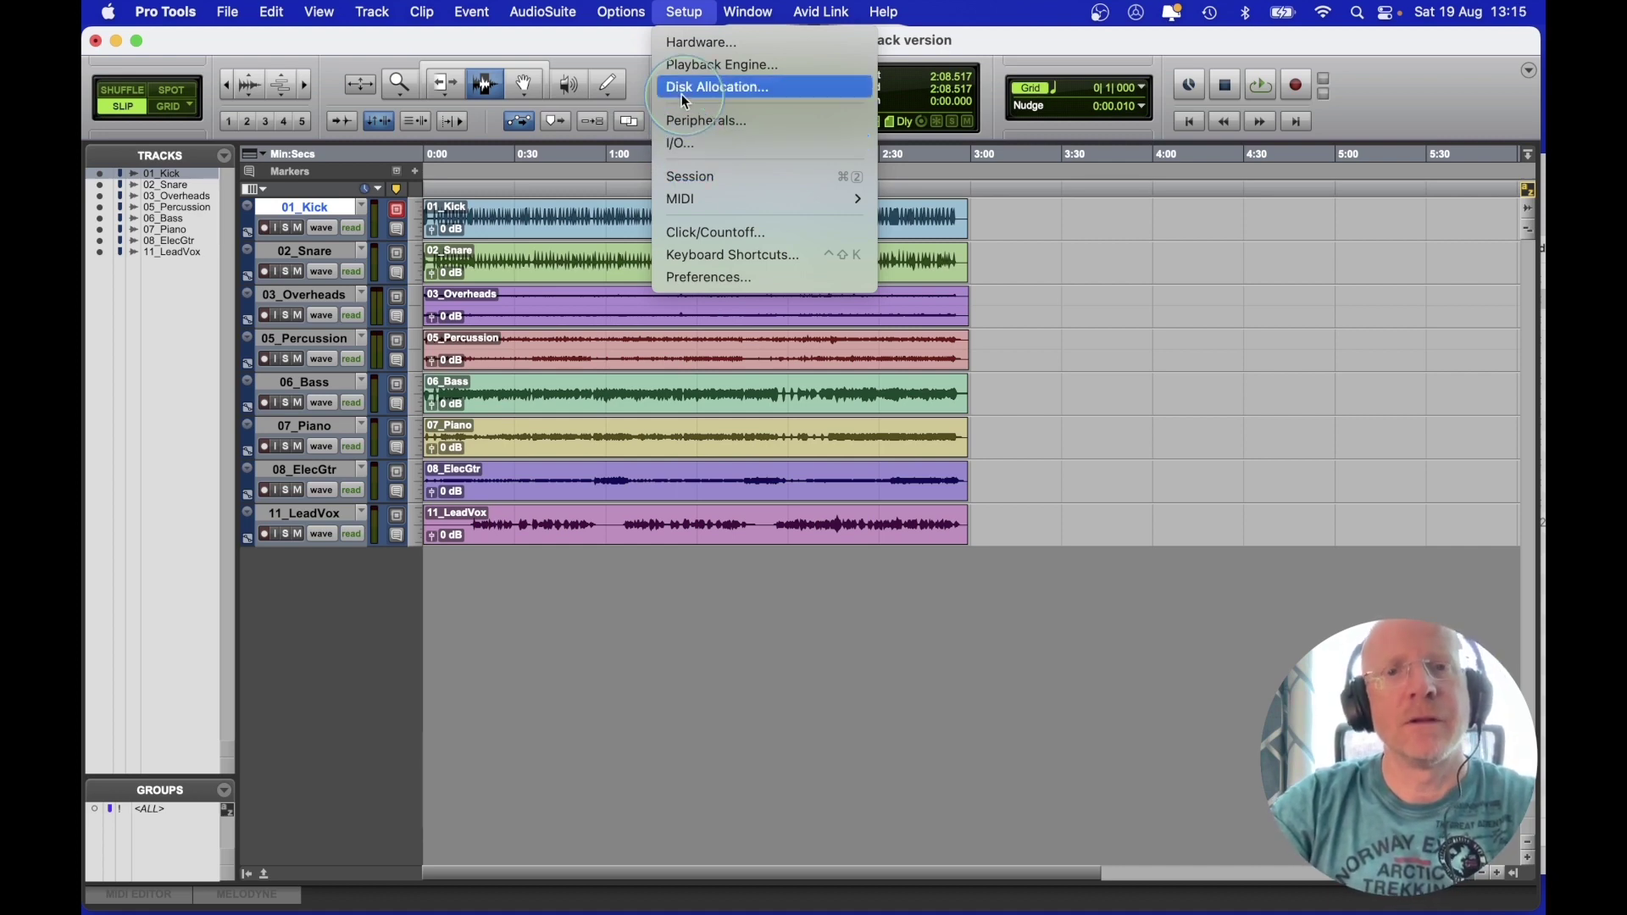
{"action": "left_click", "coordinate": [695, 14]}
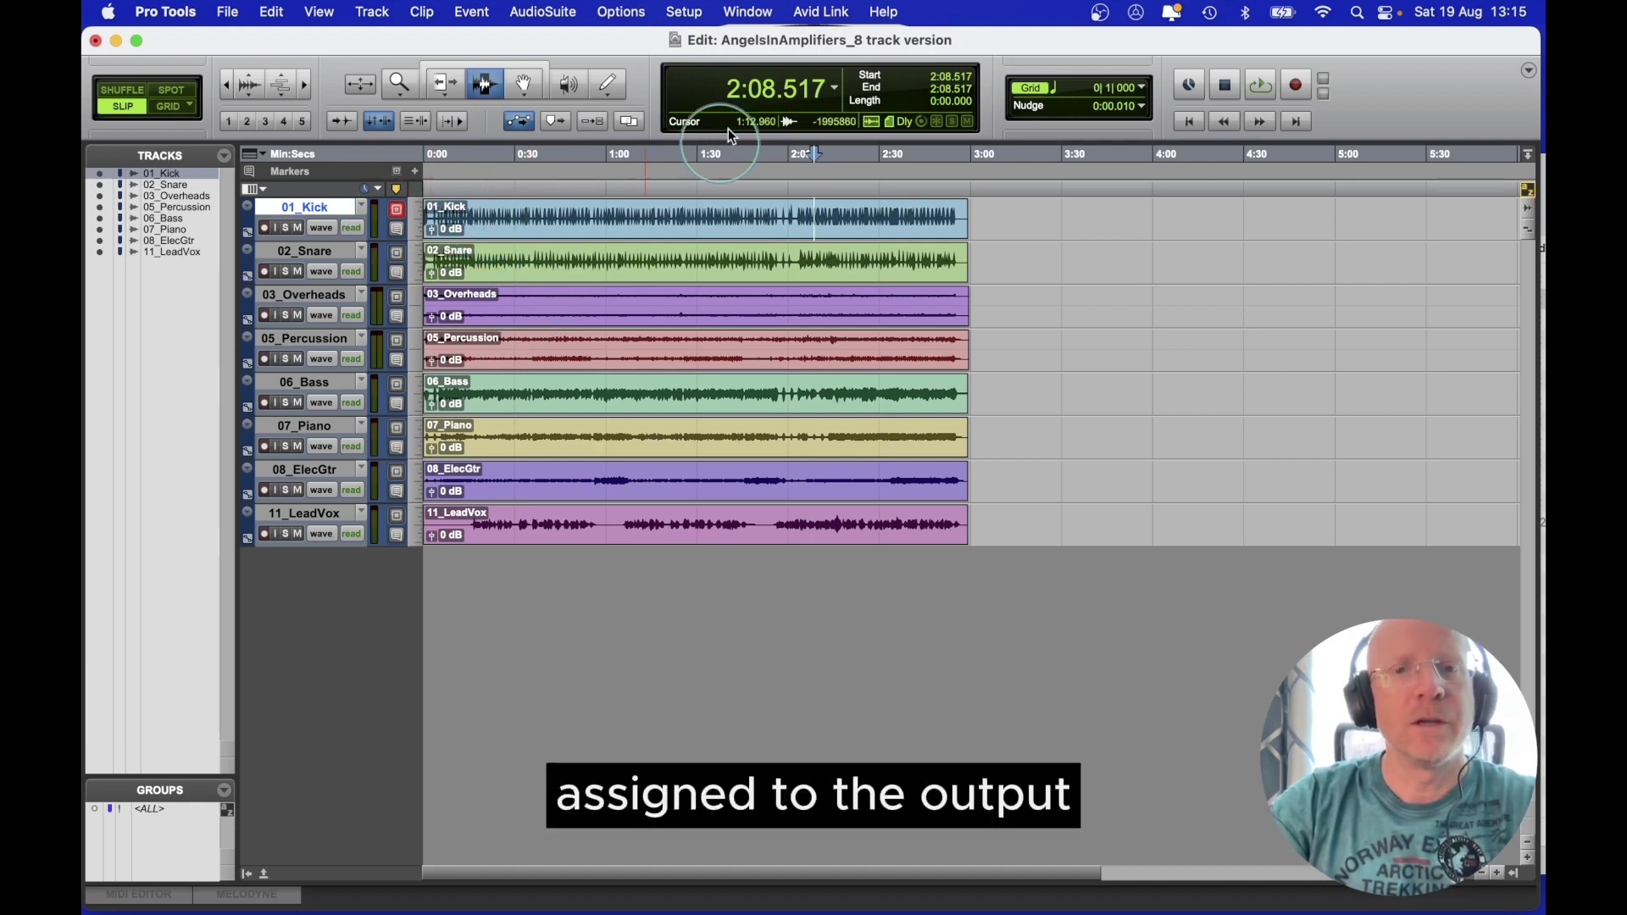
{"action": "left_click", "coordinate": [751, 13]}
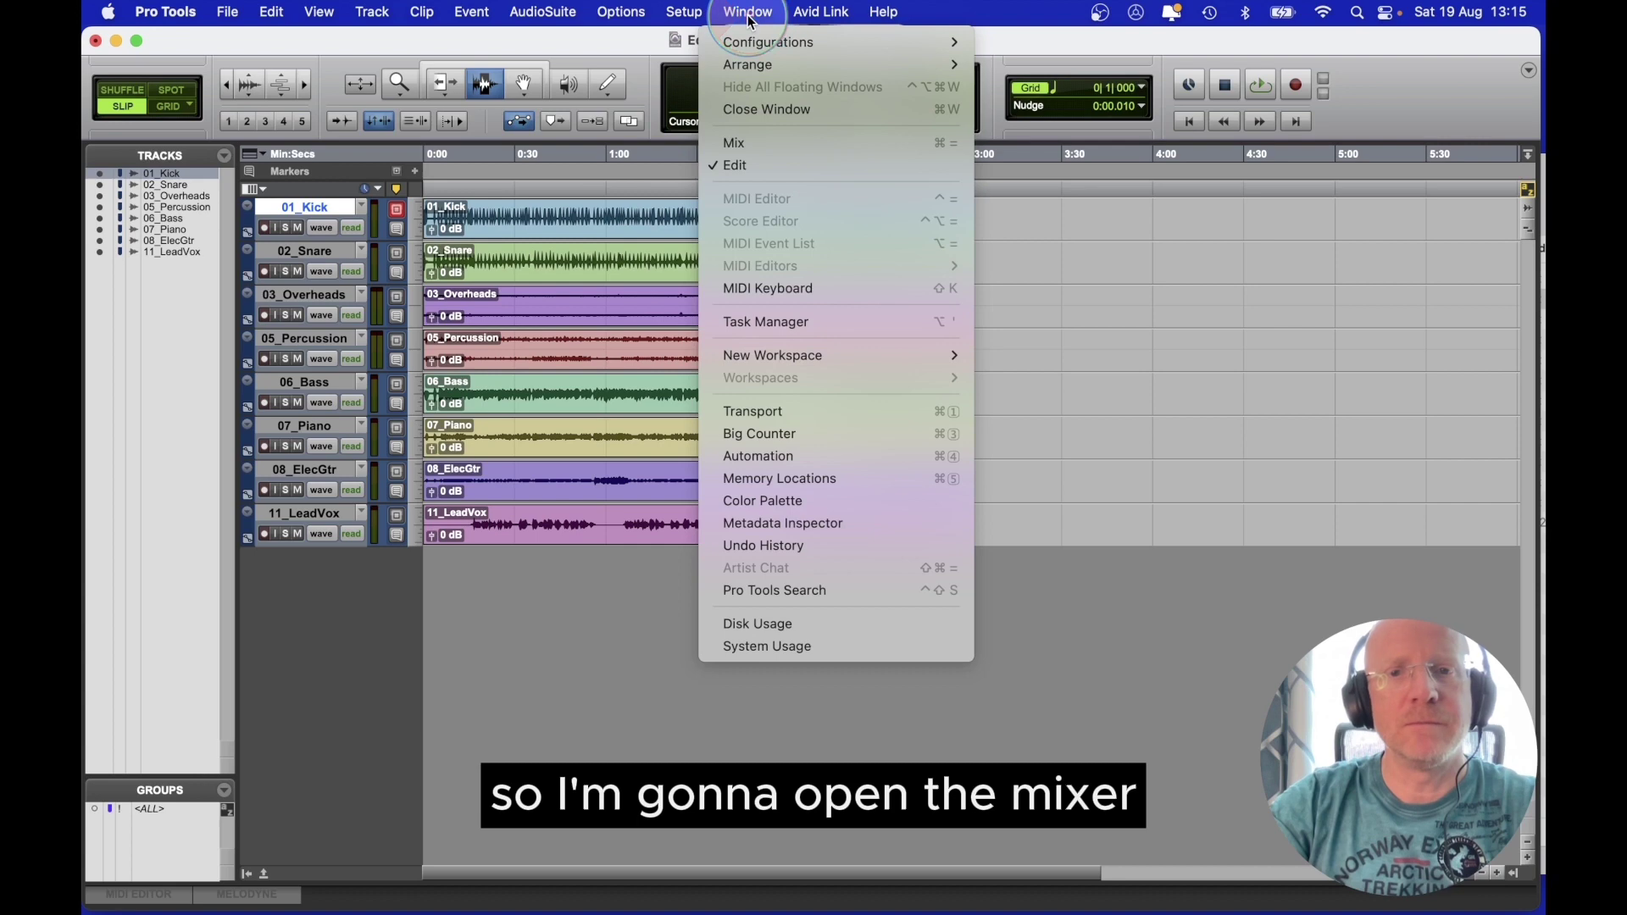
{"action": "left_click", "coordinate": [749, 146]}
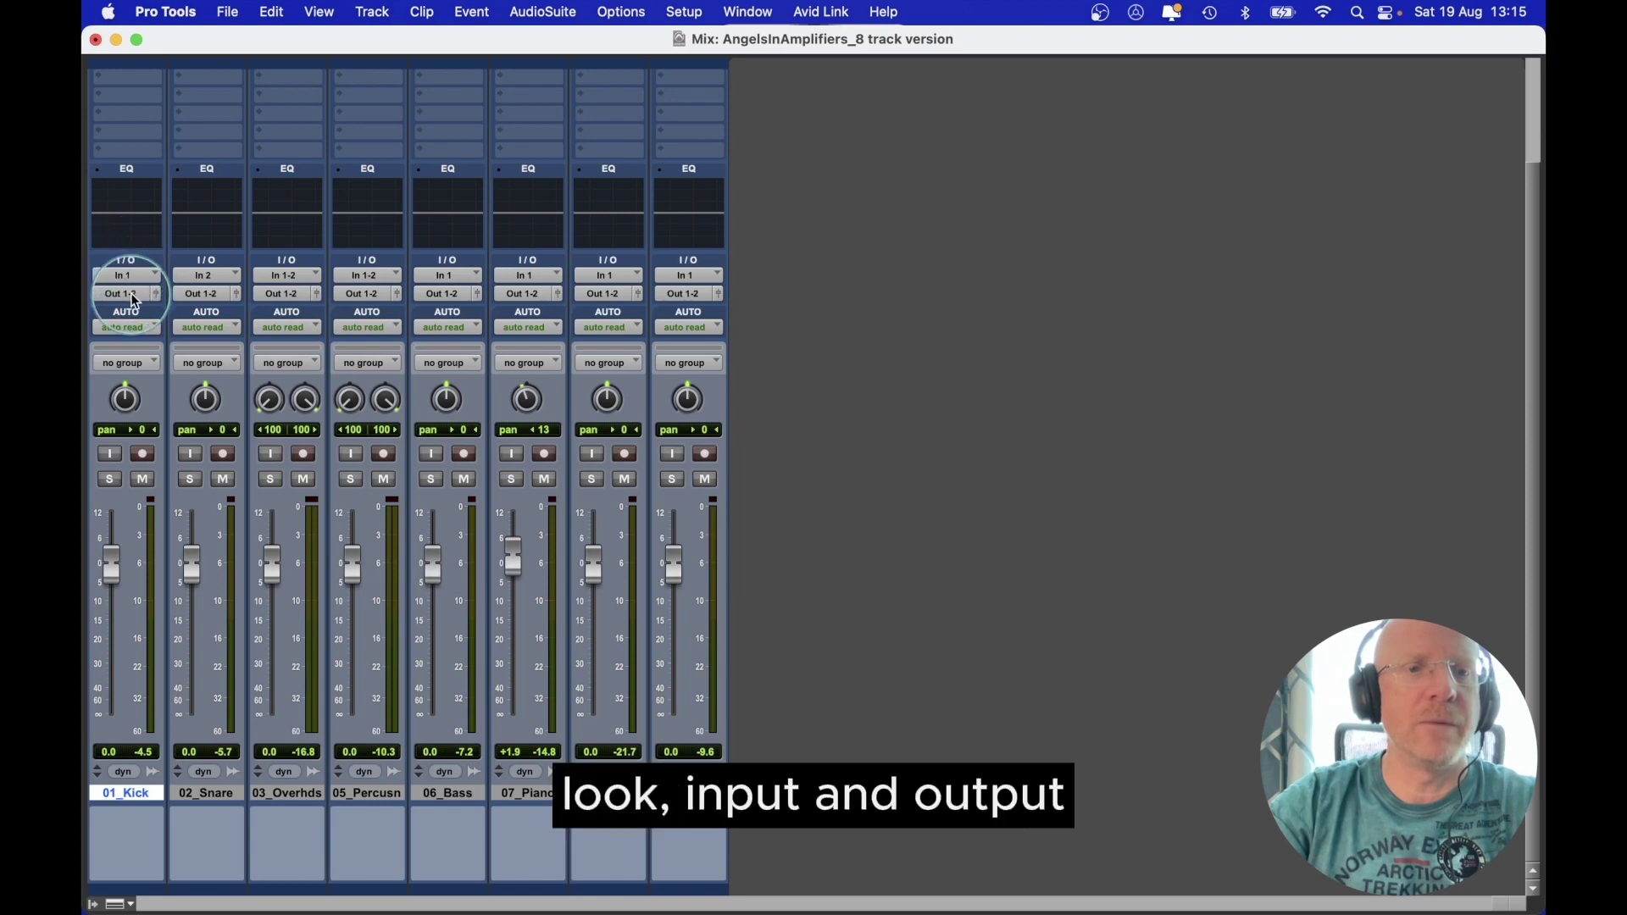
Step: Verify the 01_Kick and 06_Bass track outputs are routed to Out 1-2
{"action": "left_click", "coordinate": [134, 300]}
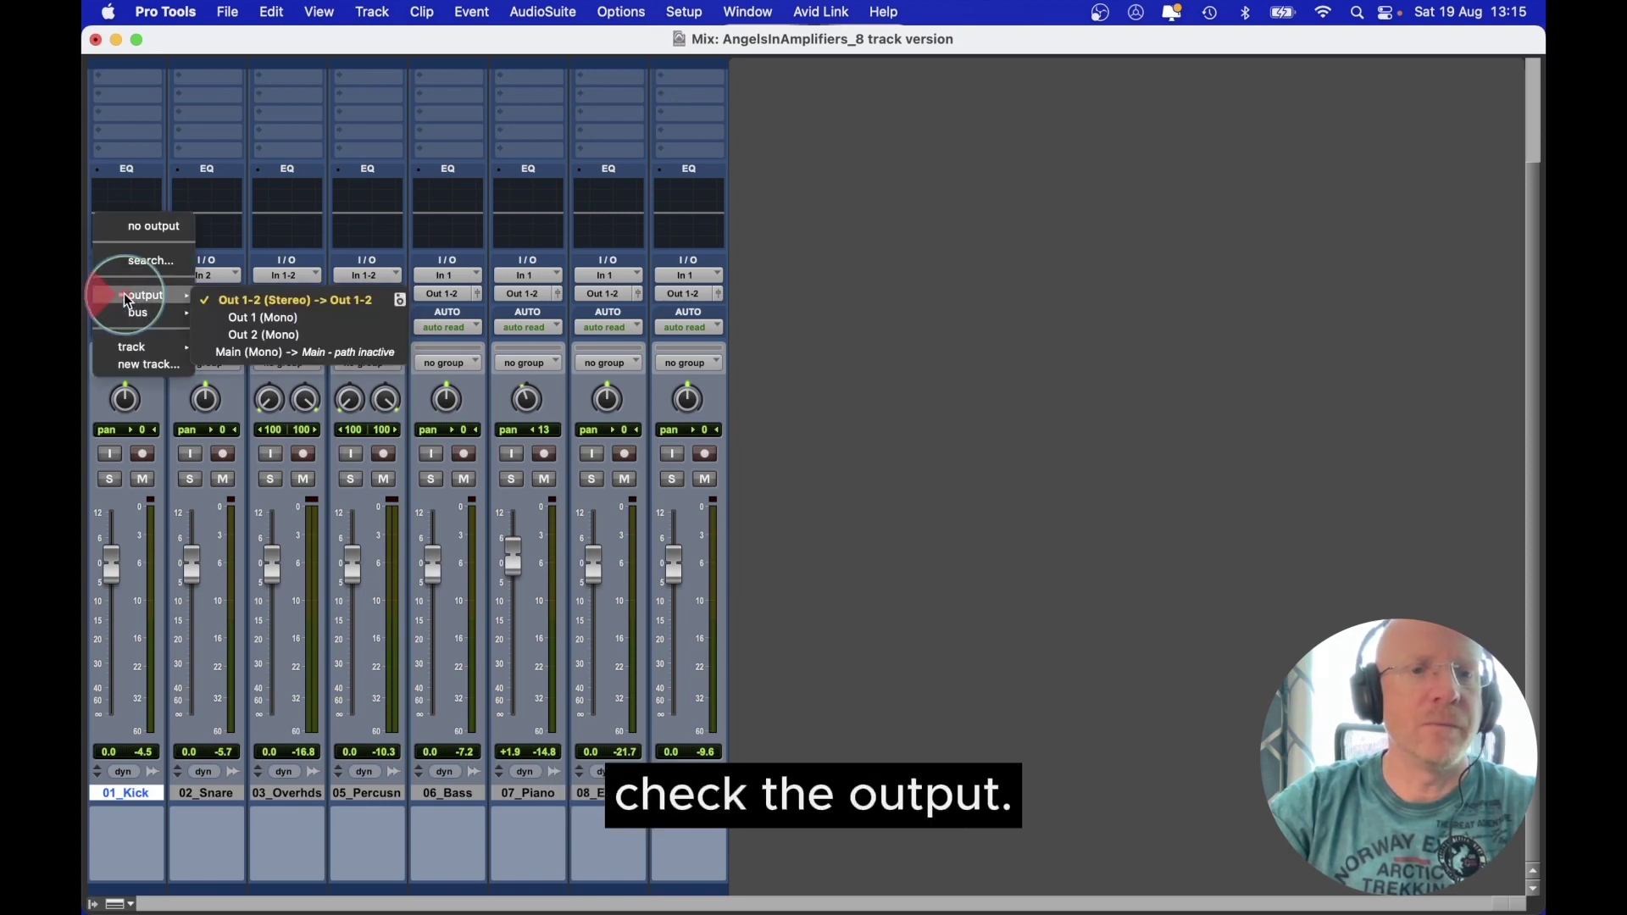
{"action": "left_click", "coordinate": [429, 298]}
{"action": "left_click", "coordinate": [449, 293]}
{"action": "mouse_move", "coordinate": [487, 301]}
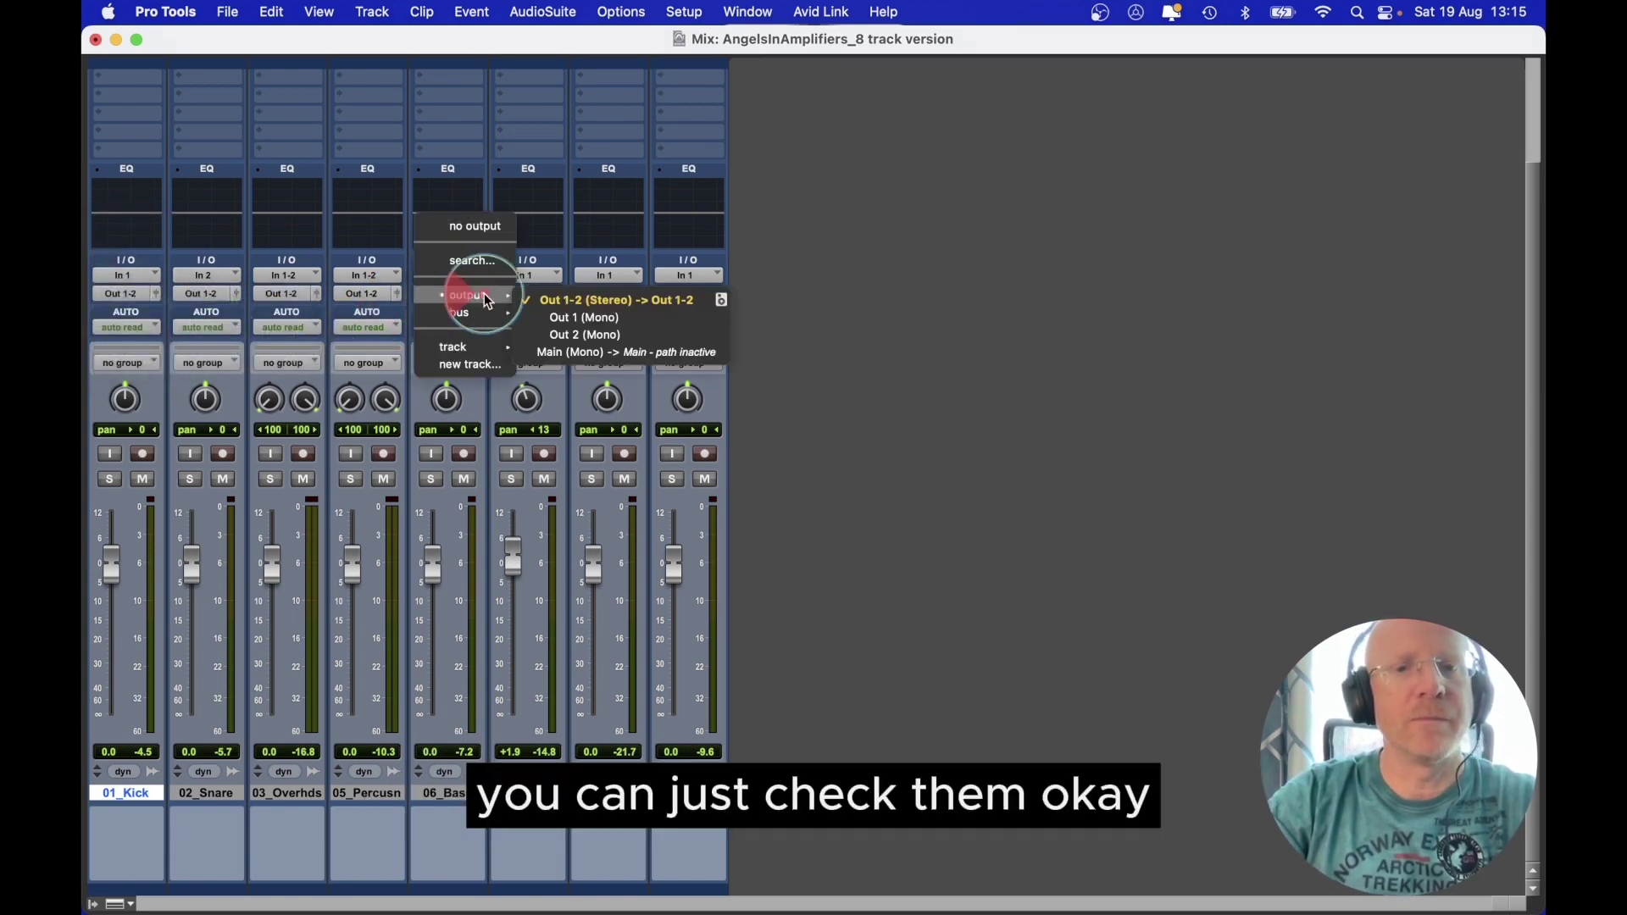
{"action": "left_click", "coordinate": [650, 304]}
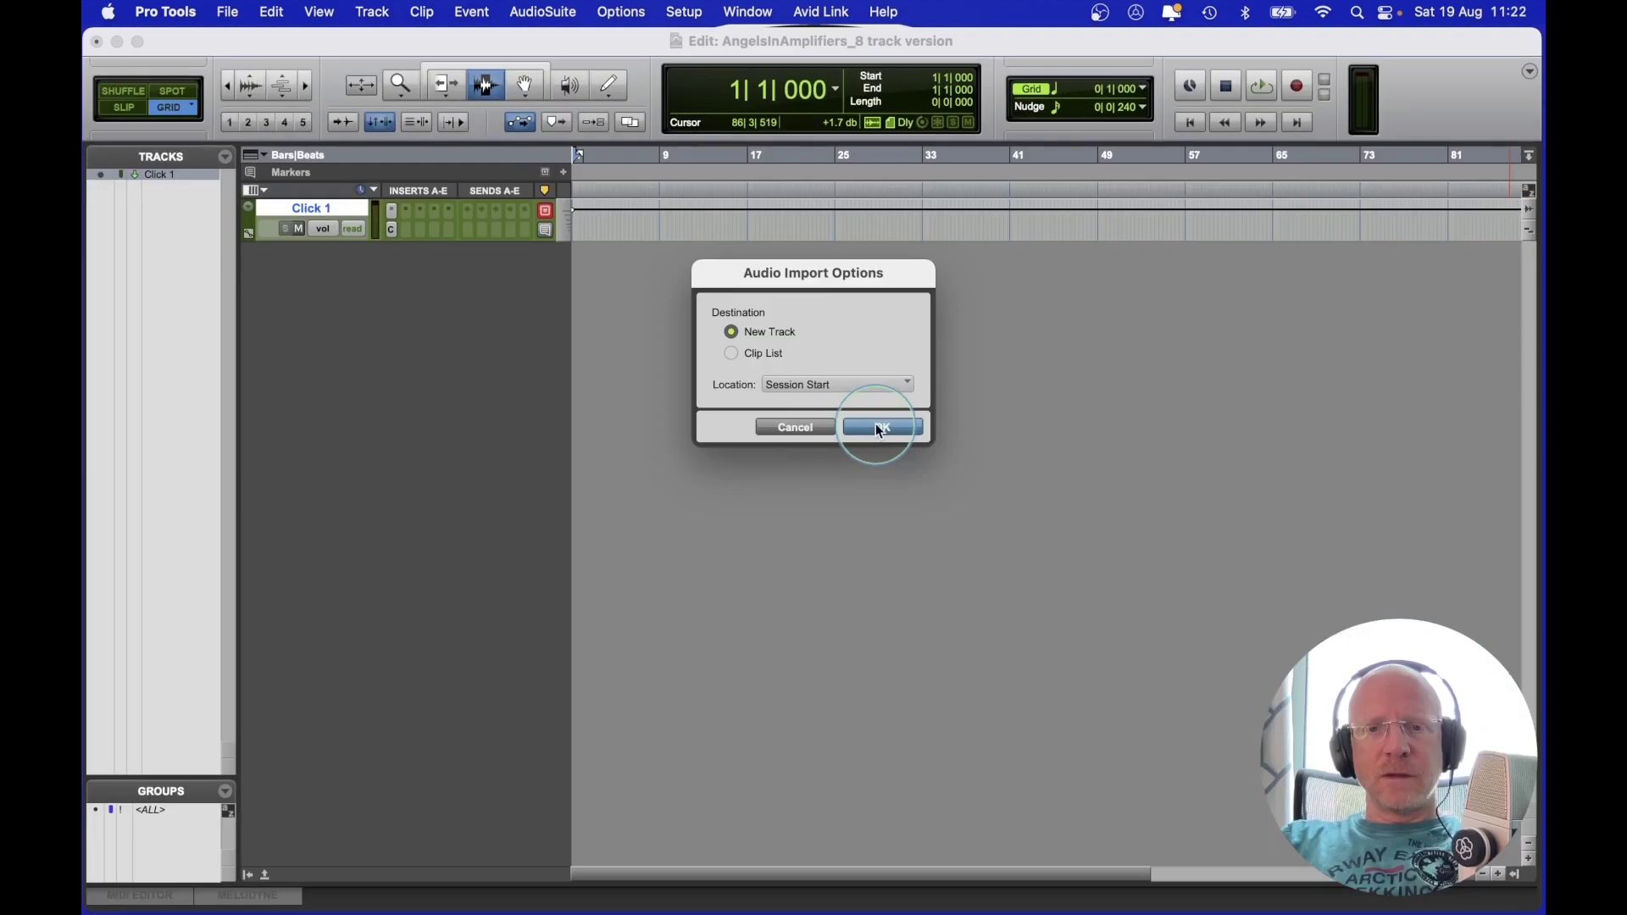
Step: Create the eight imported tracks, play and stop them twice, then return to 1|1|000
{"action": "left_click", "coordinate": [880, 427]}
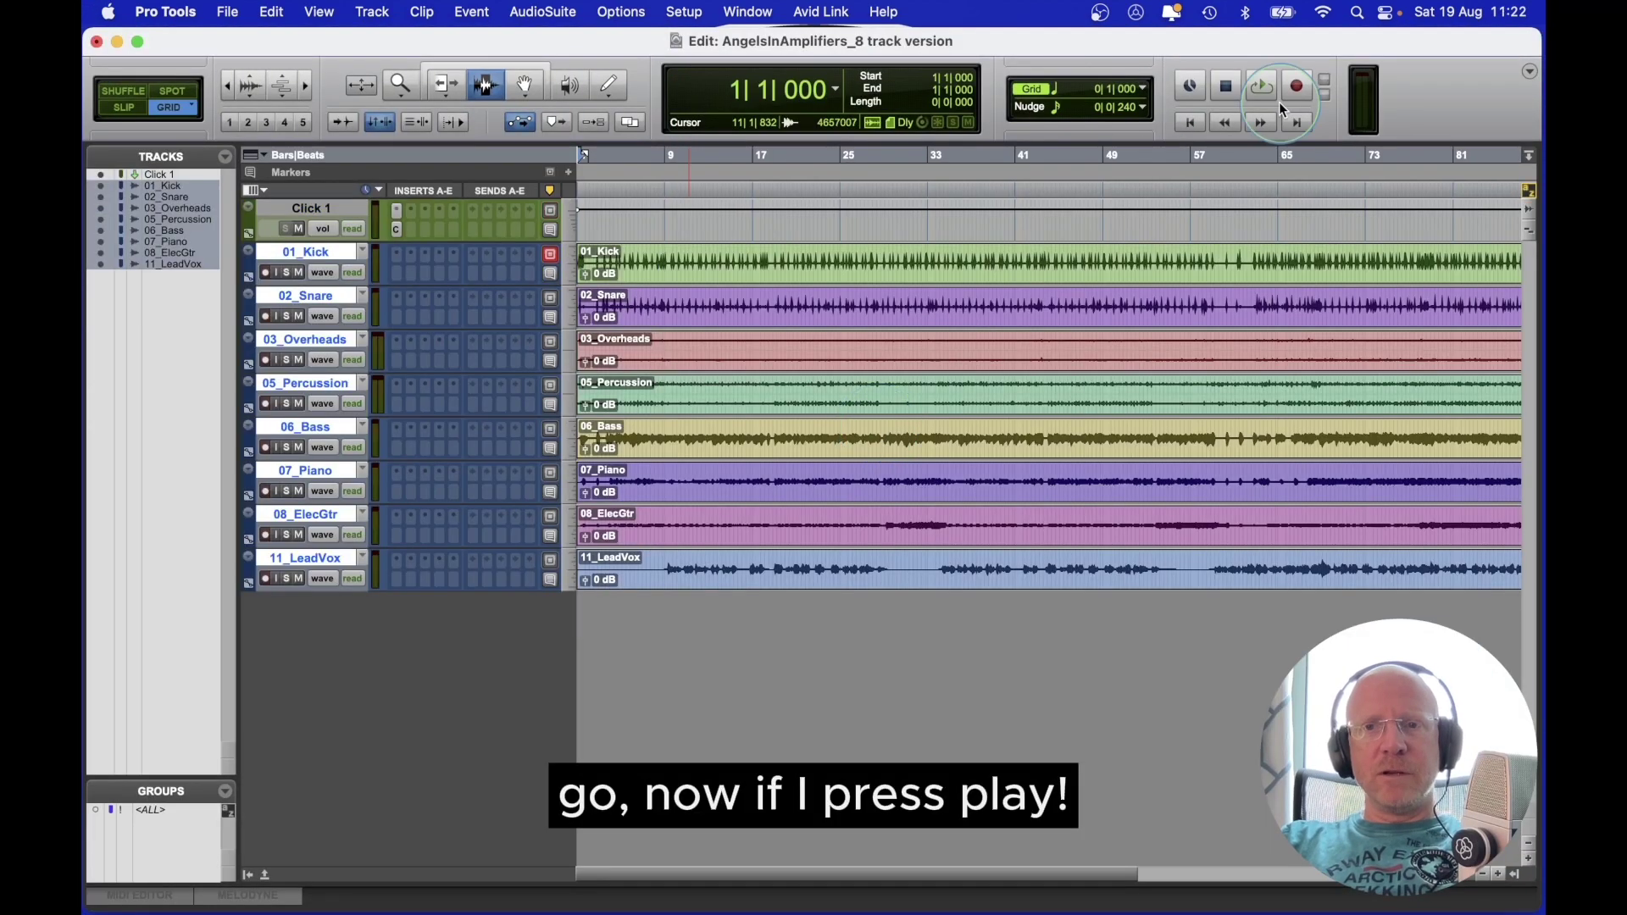
{"action": "left_click", "coordinate": [1273, 85]}
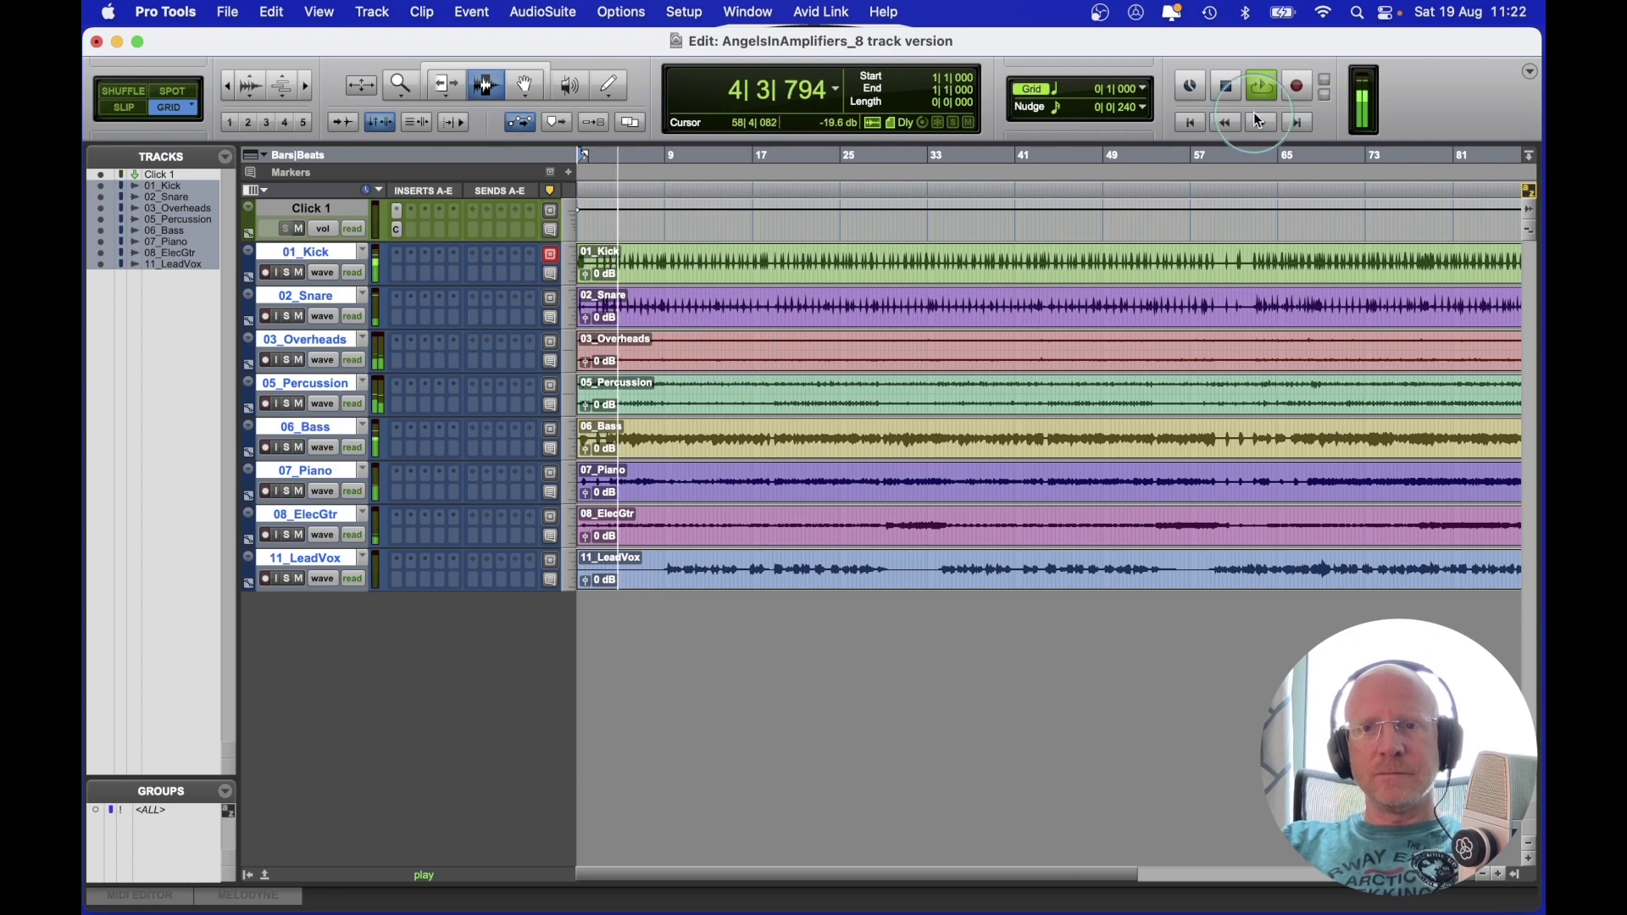
{"action": "left_click", "coordinate": [1234, 89]}
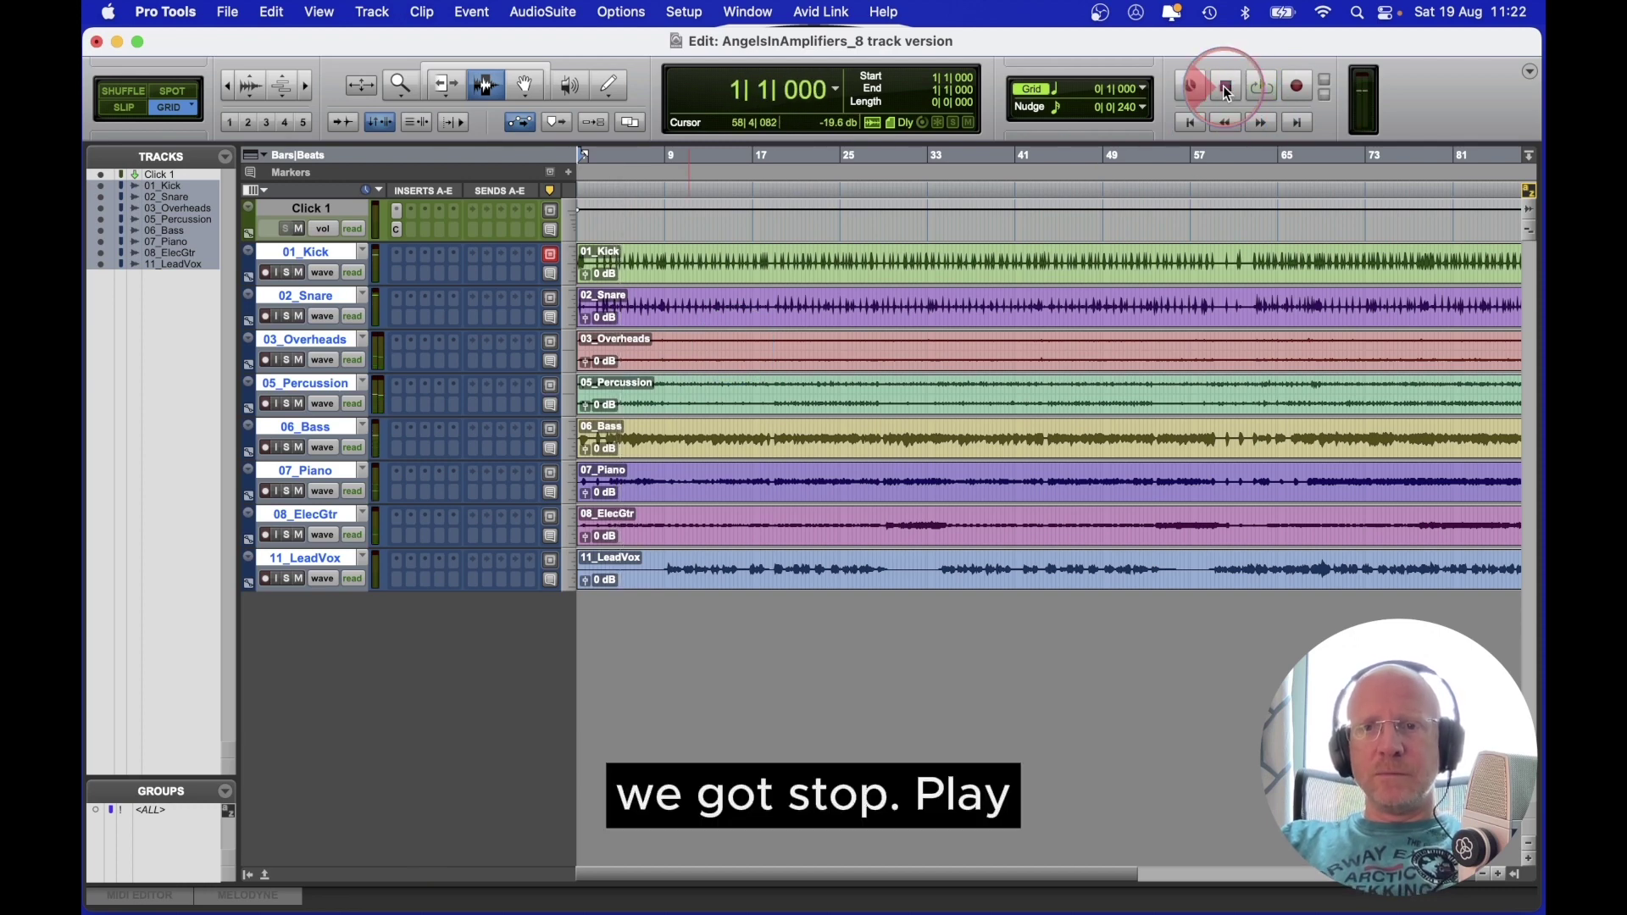
{"action": "left_click", "coordinate": [1267, 90]}
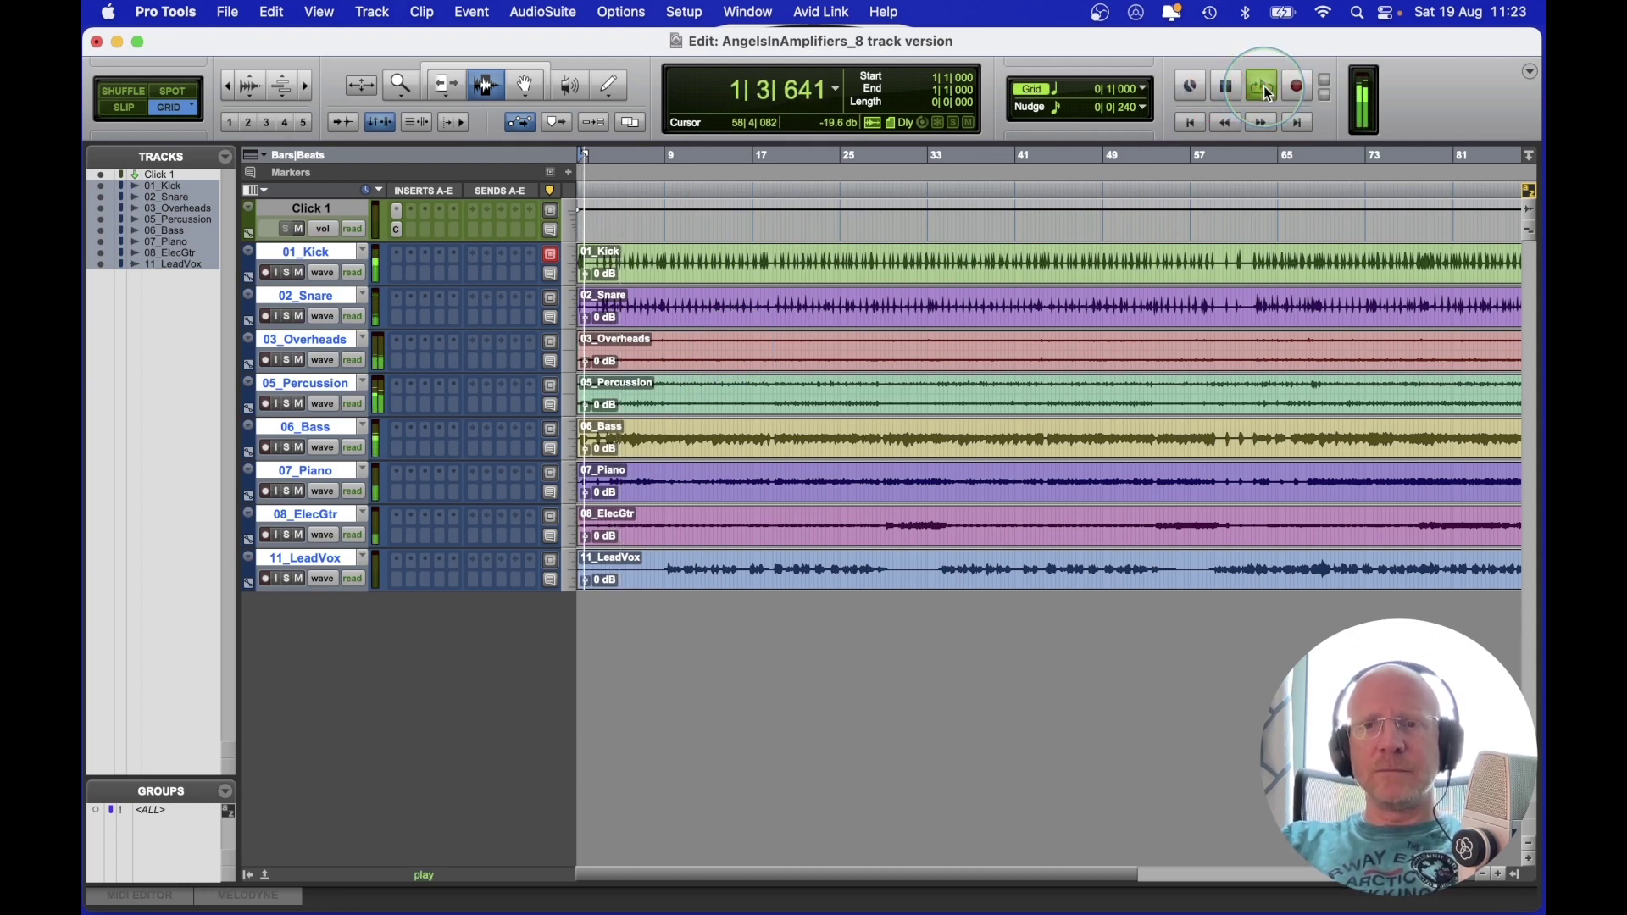
{"action": "left_click", "coordinate": [1236, 92]}
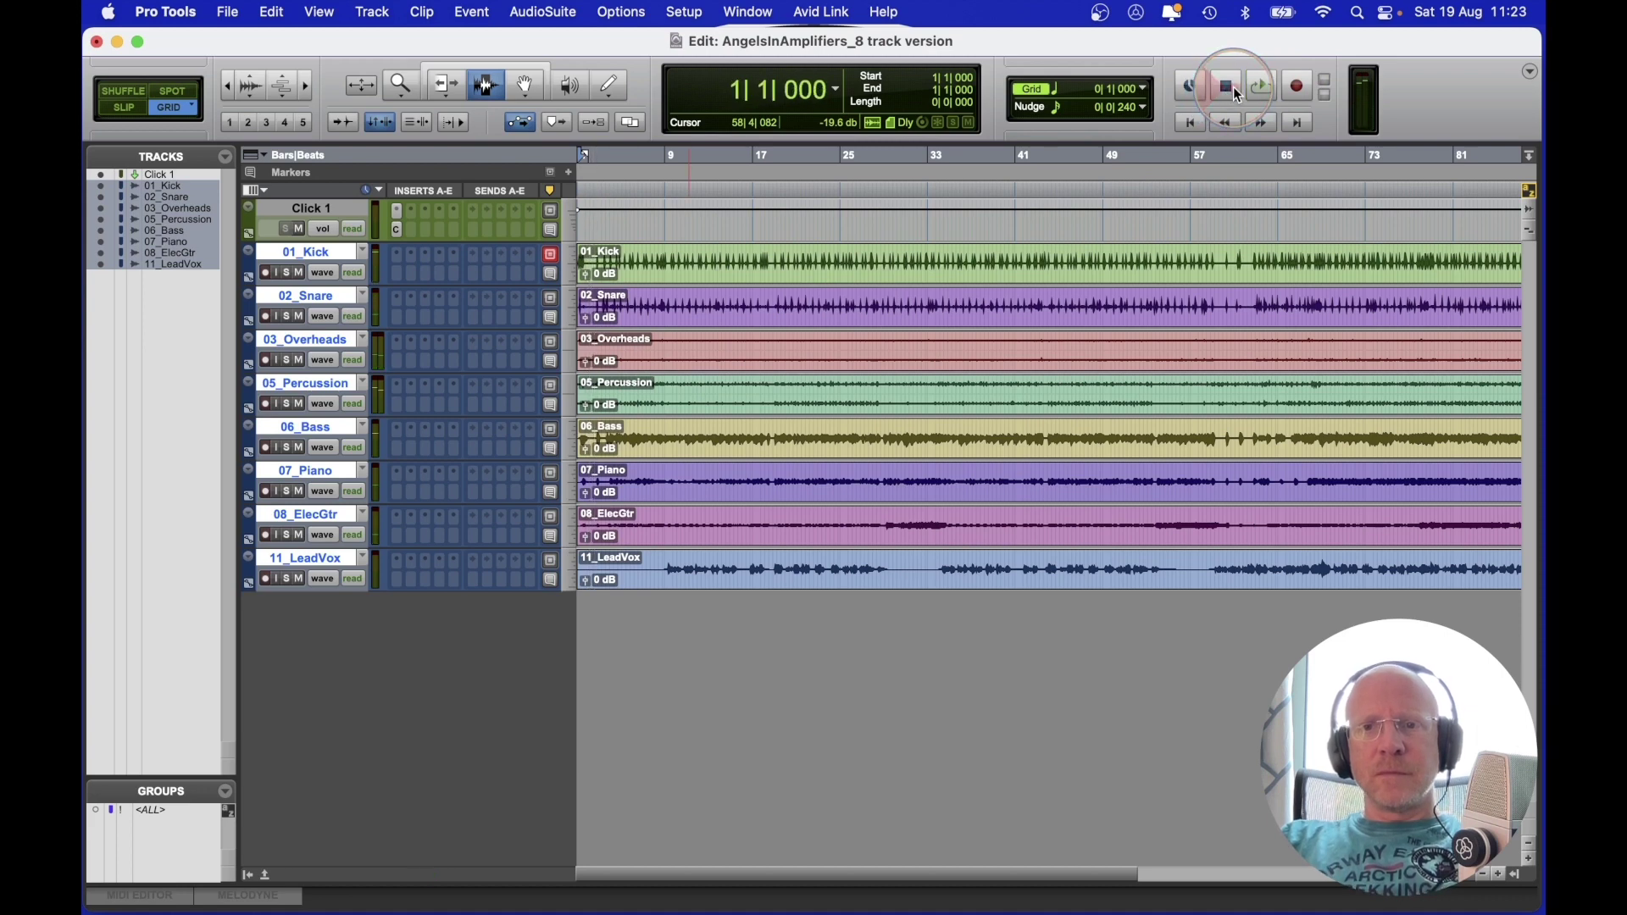
{"action": "left_click", "coordinate": [1190, 127]}
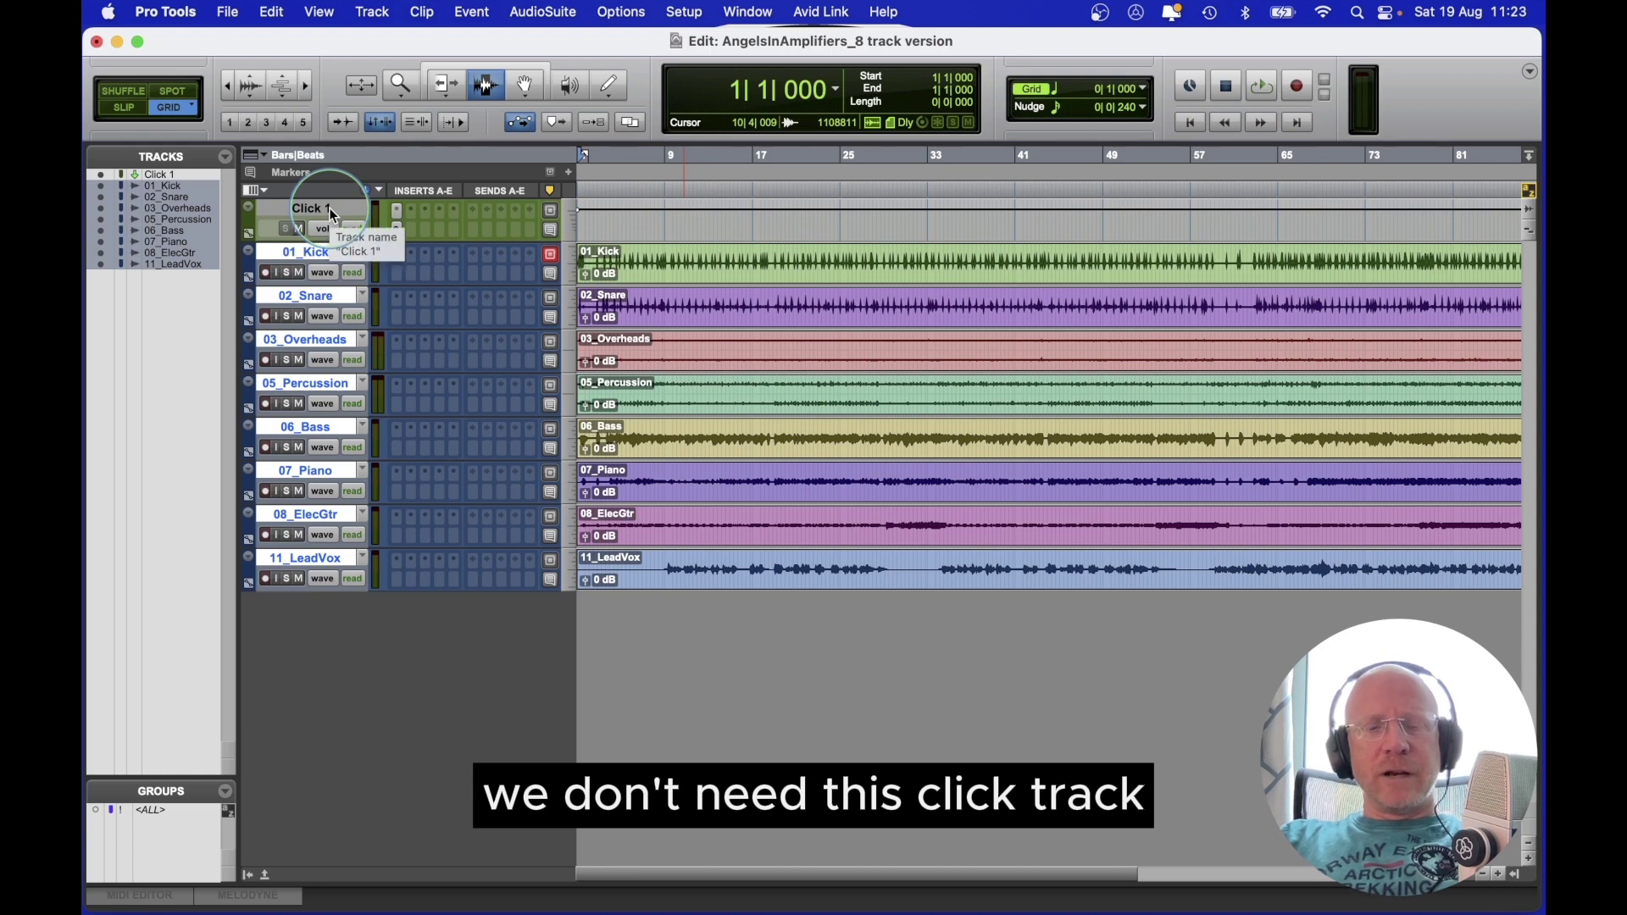
Step: Delete the unused Click 1 track from the session
{"action": "left_click", "coordinate": [330, 208]}
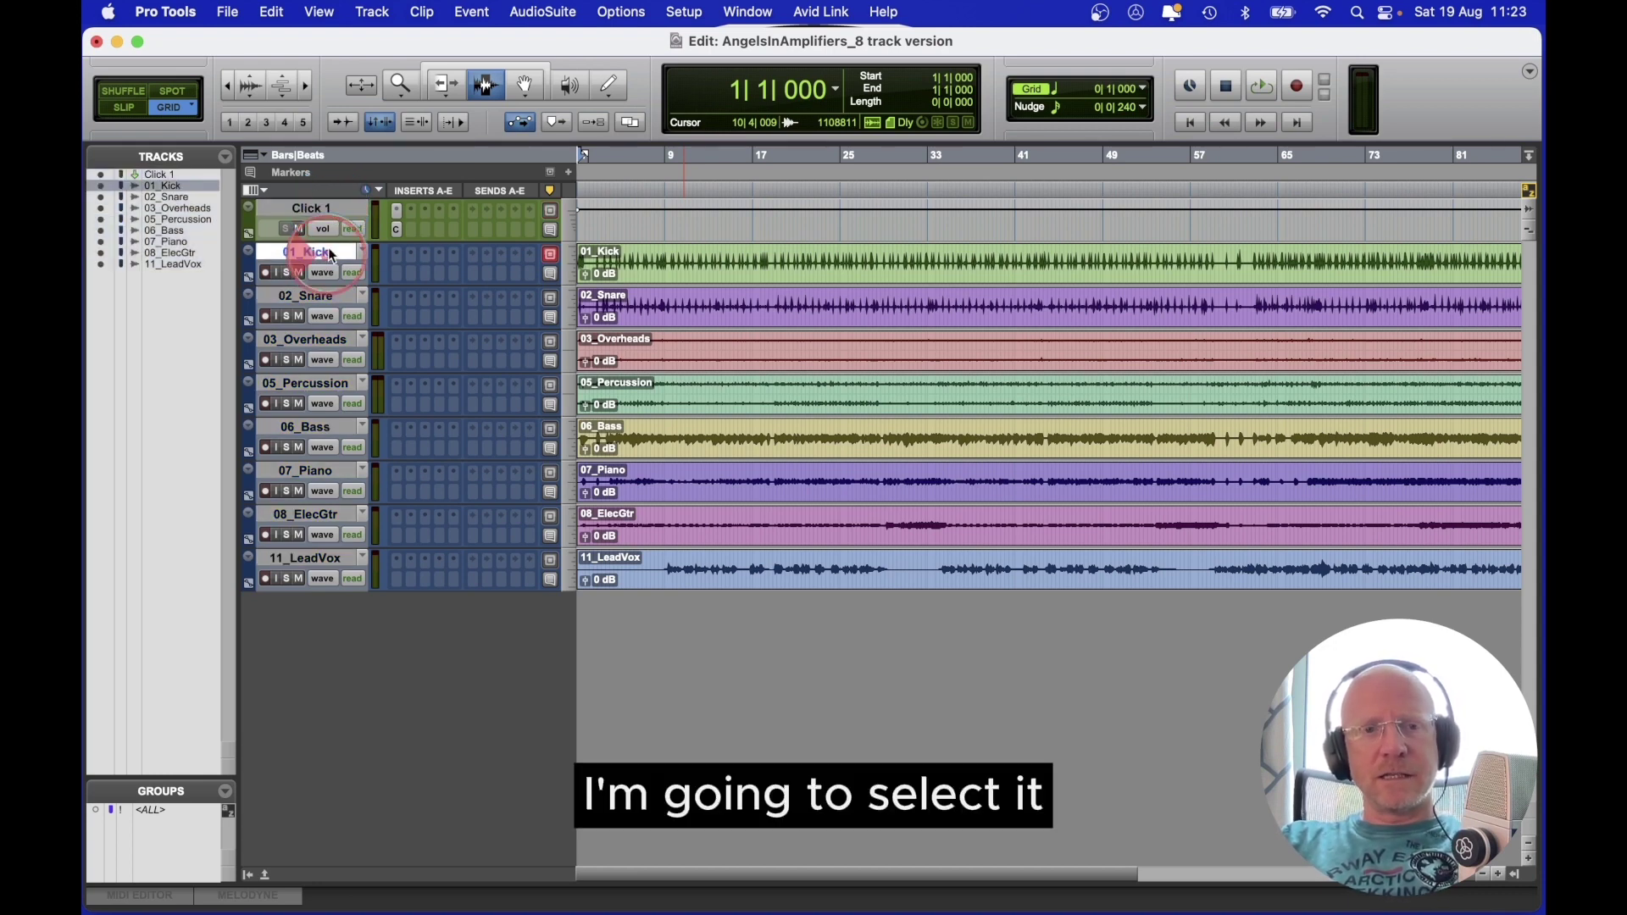
{"action": "right_click", "coordinate": [329, 210]}
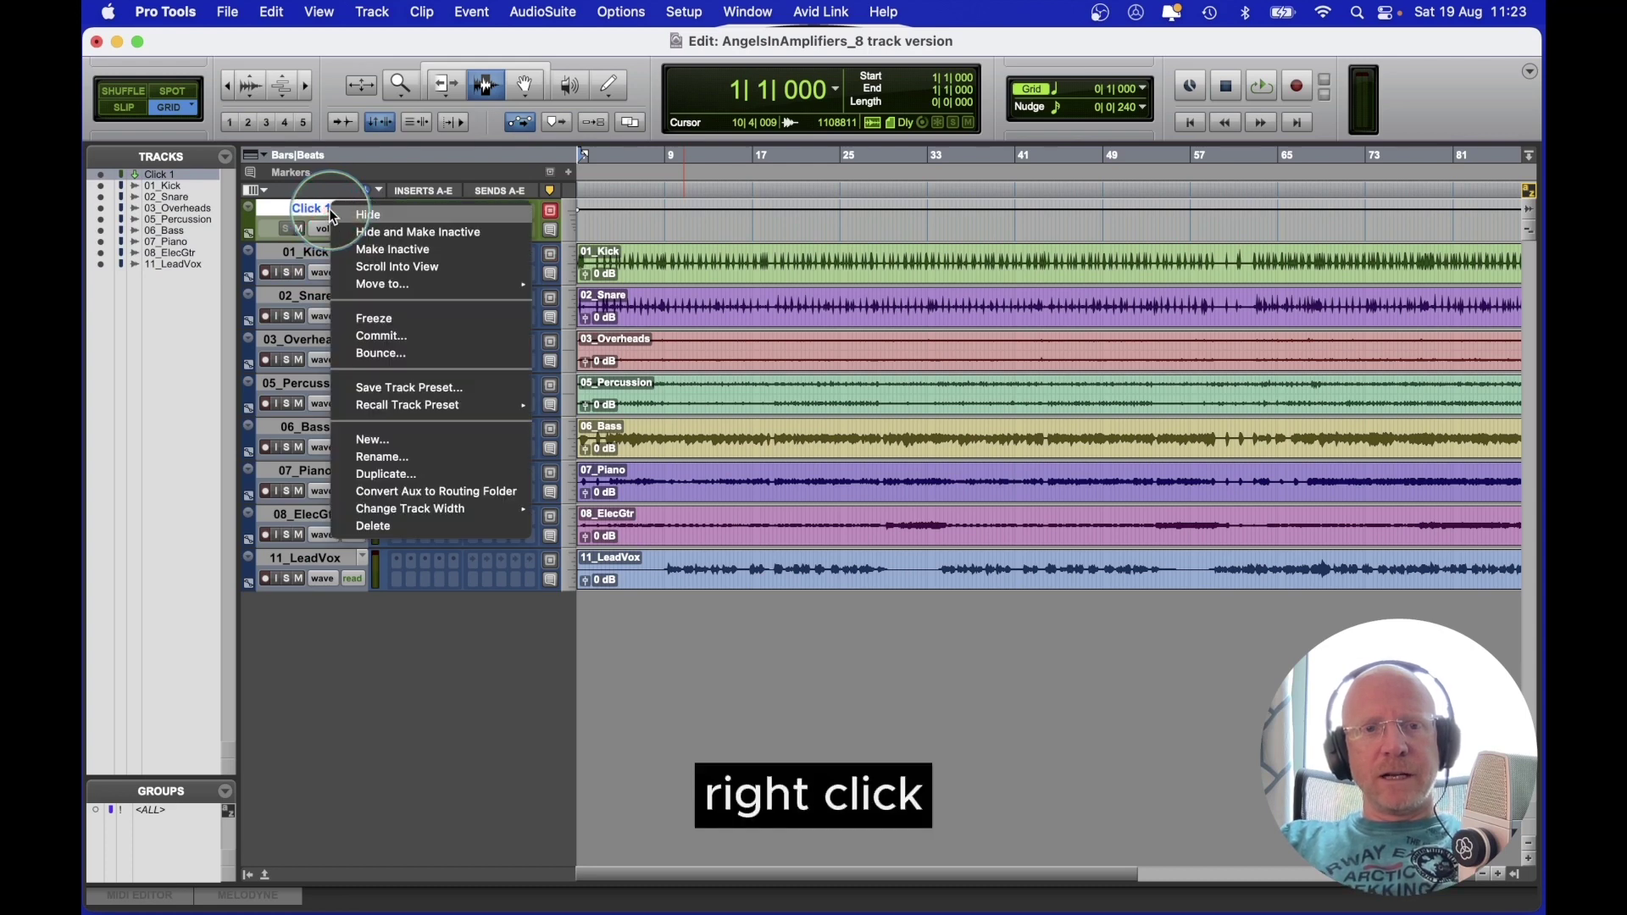
{"action": "left_click", "coordinate": [373, 527]}
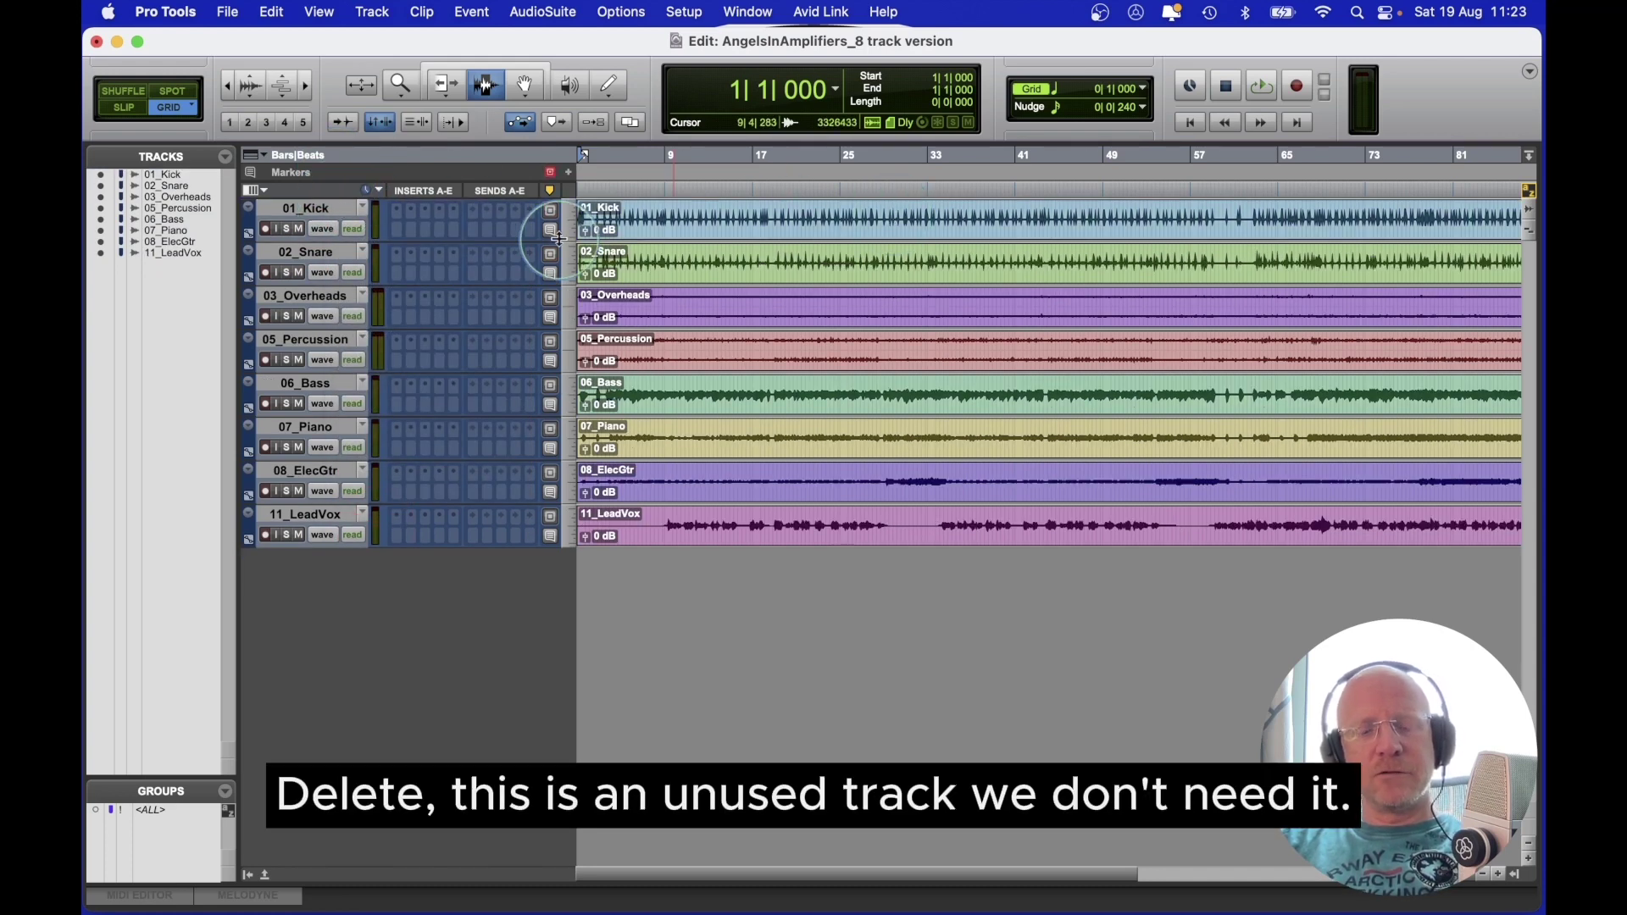
Step: Switch to Slip mode, try the Zoom, Trim and Grabber tools, then pick the Selector
{"action": "left_click", "coordinate": [136, 108]}
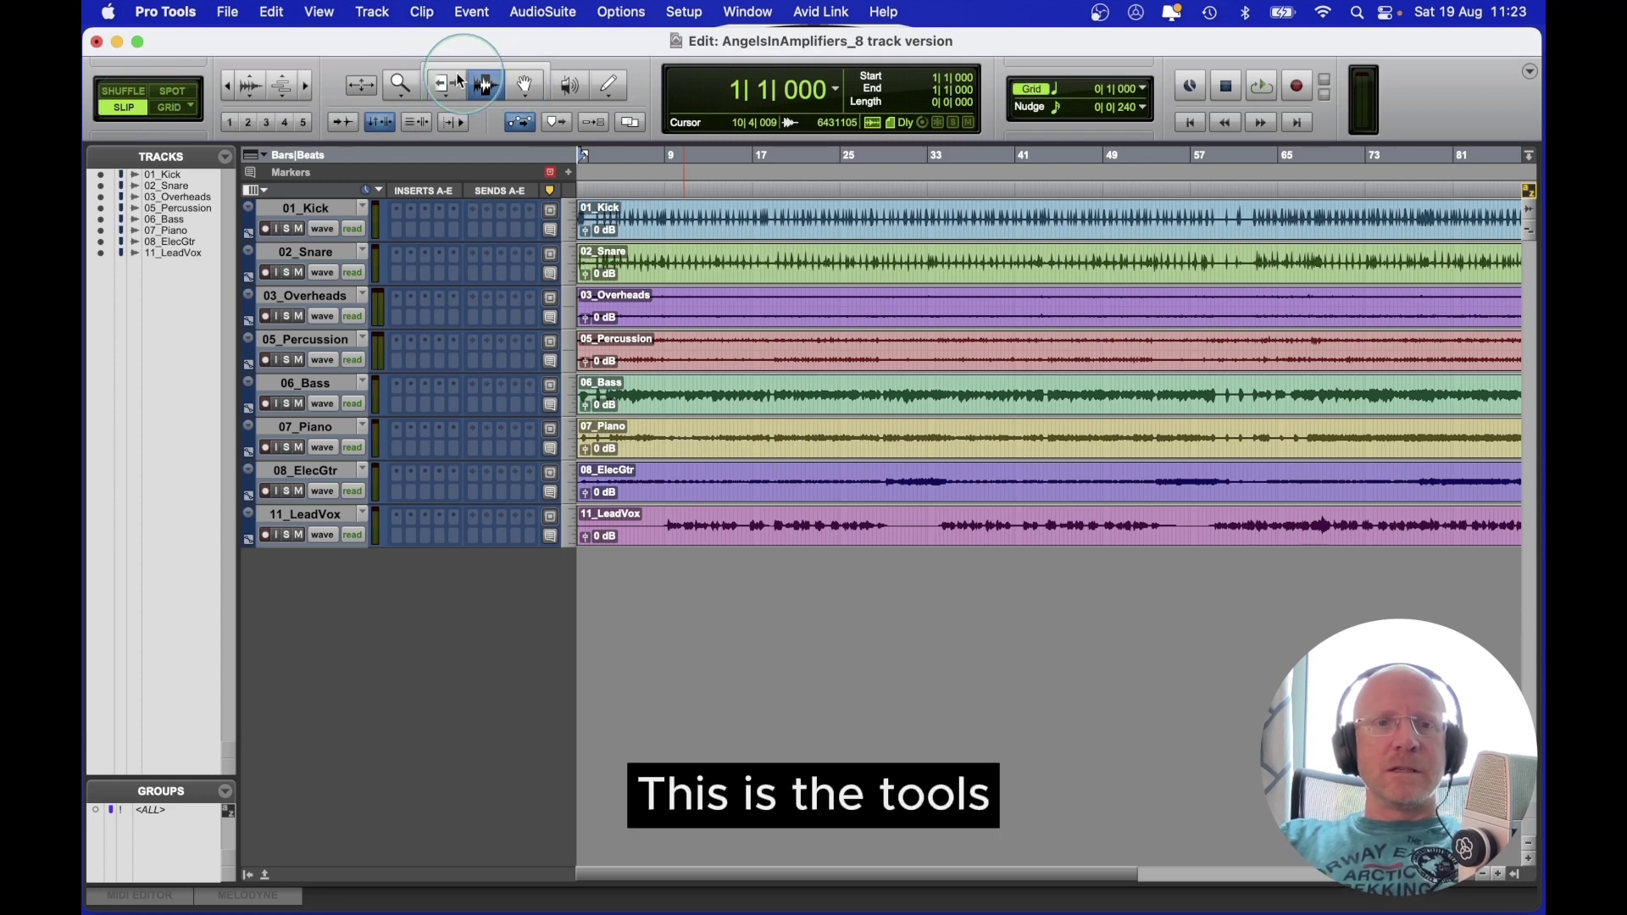
{"action": "left_click", "coordinate": [397, 90]}
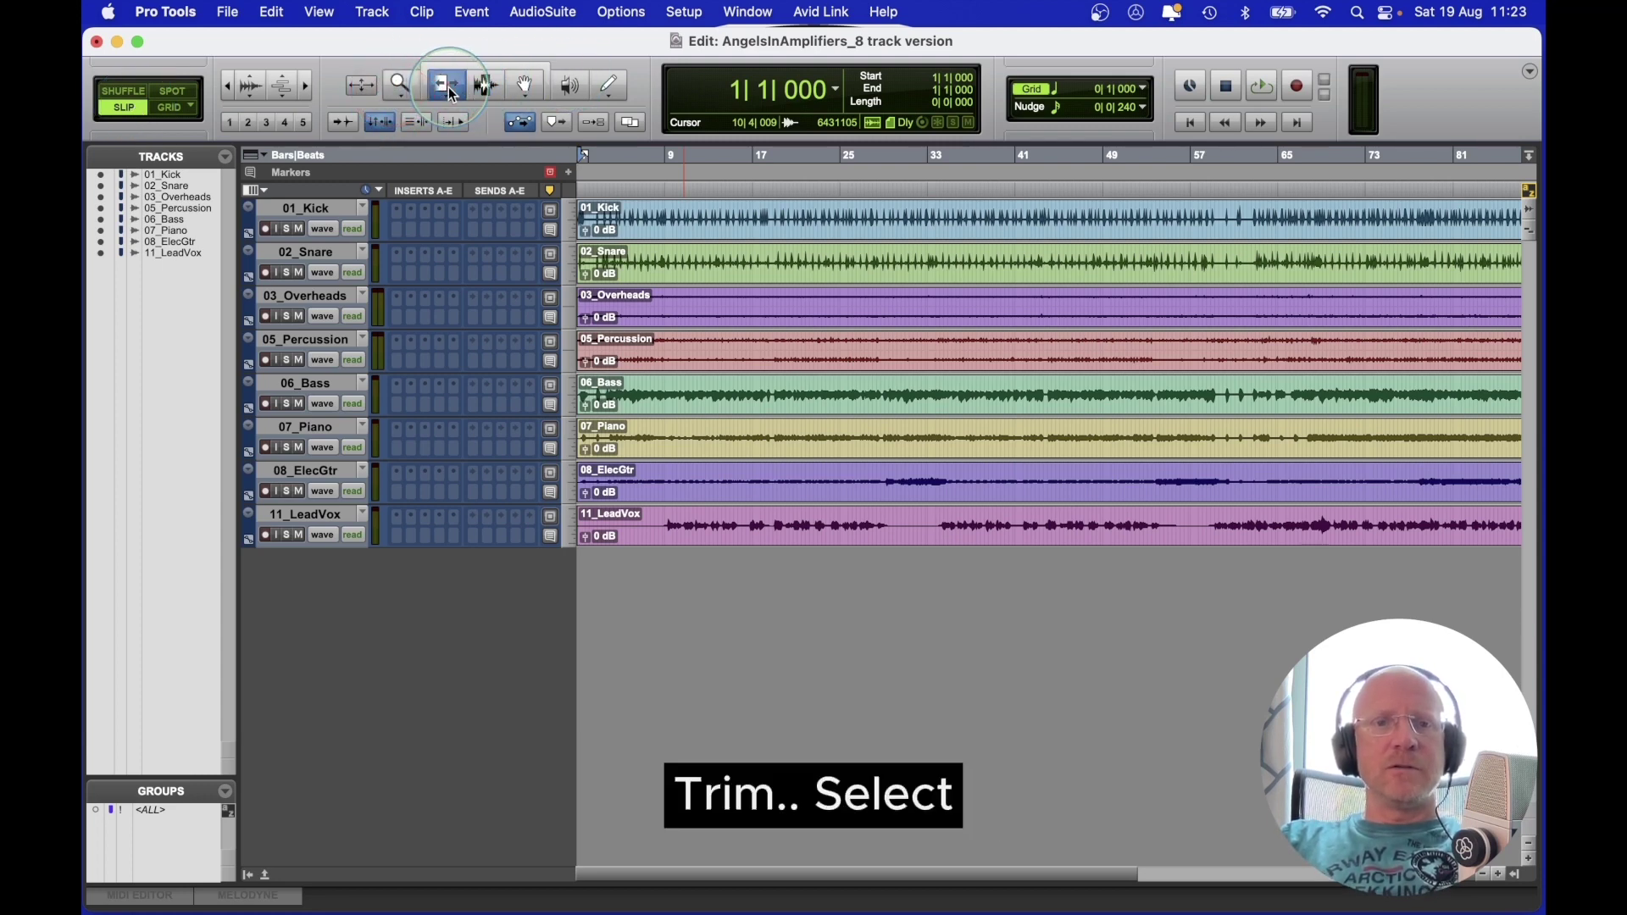
{"action": "left_click", "coordinate": [485, 86]}
{"action": "left_click", "coordinate": [526, 85]}
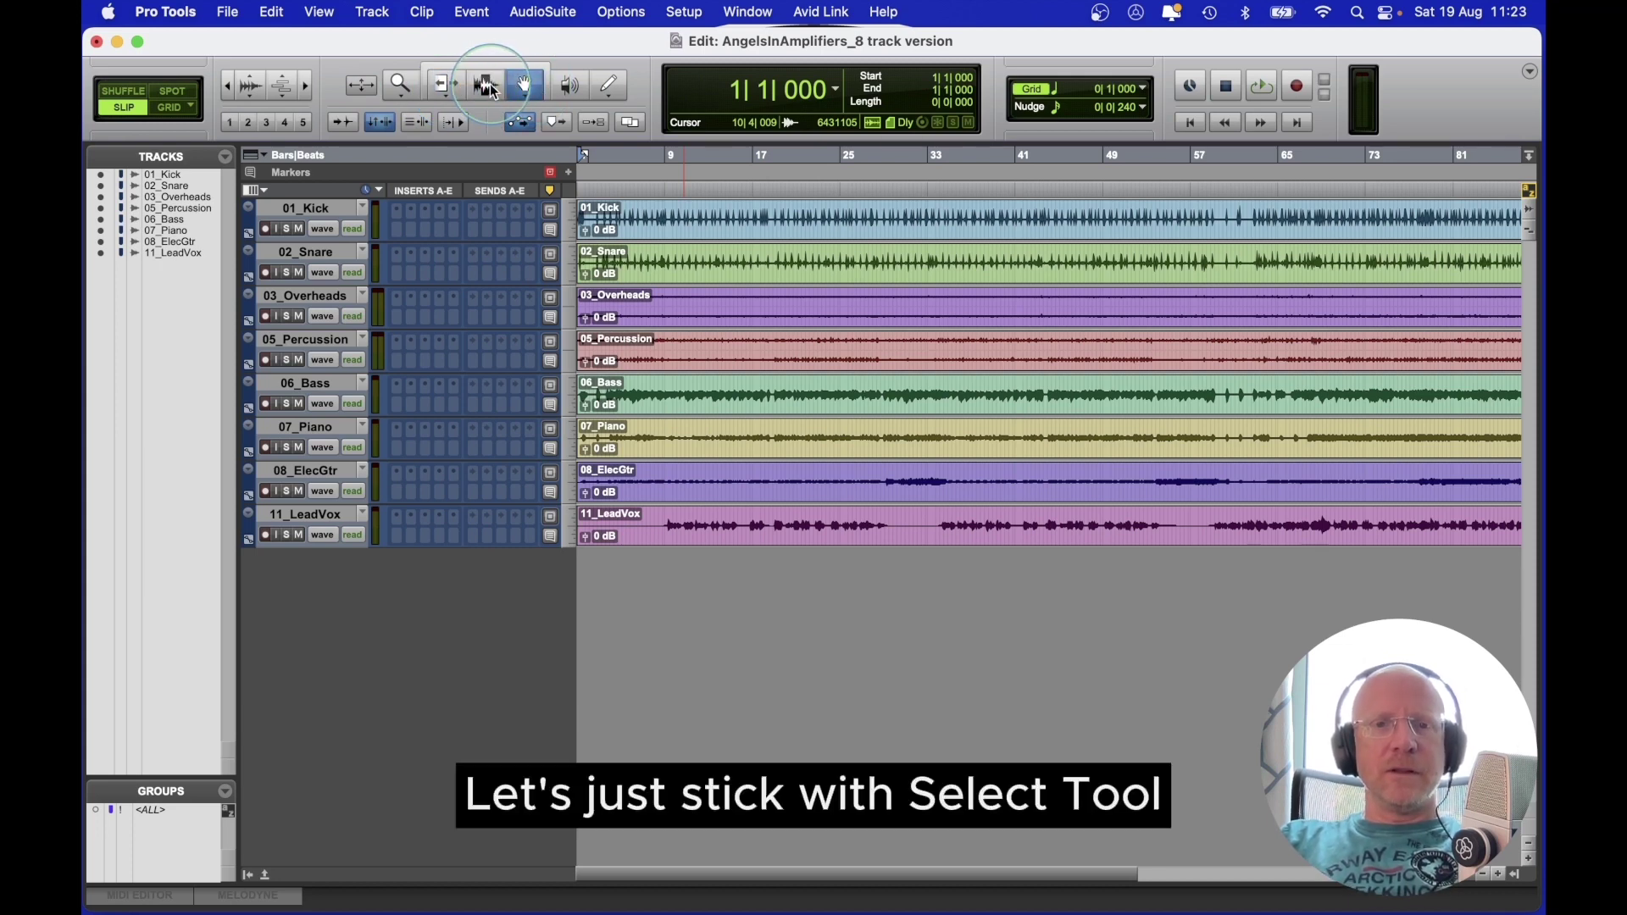
{"action": "left_click", "coordinate": [489, 87]}
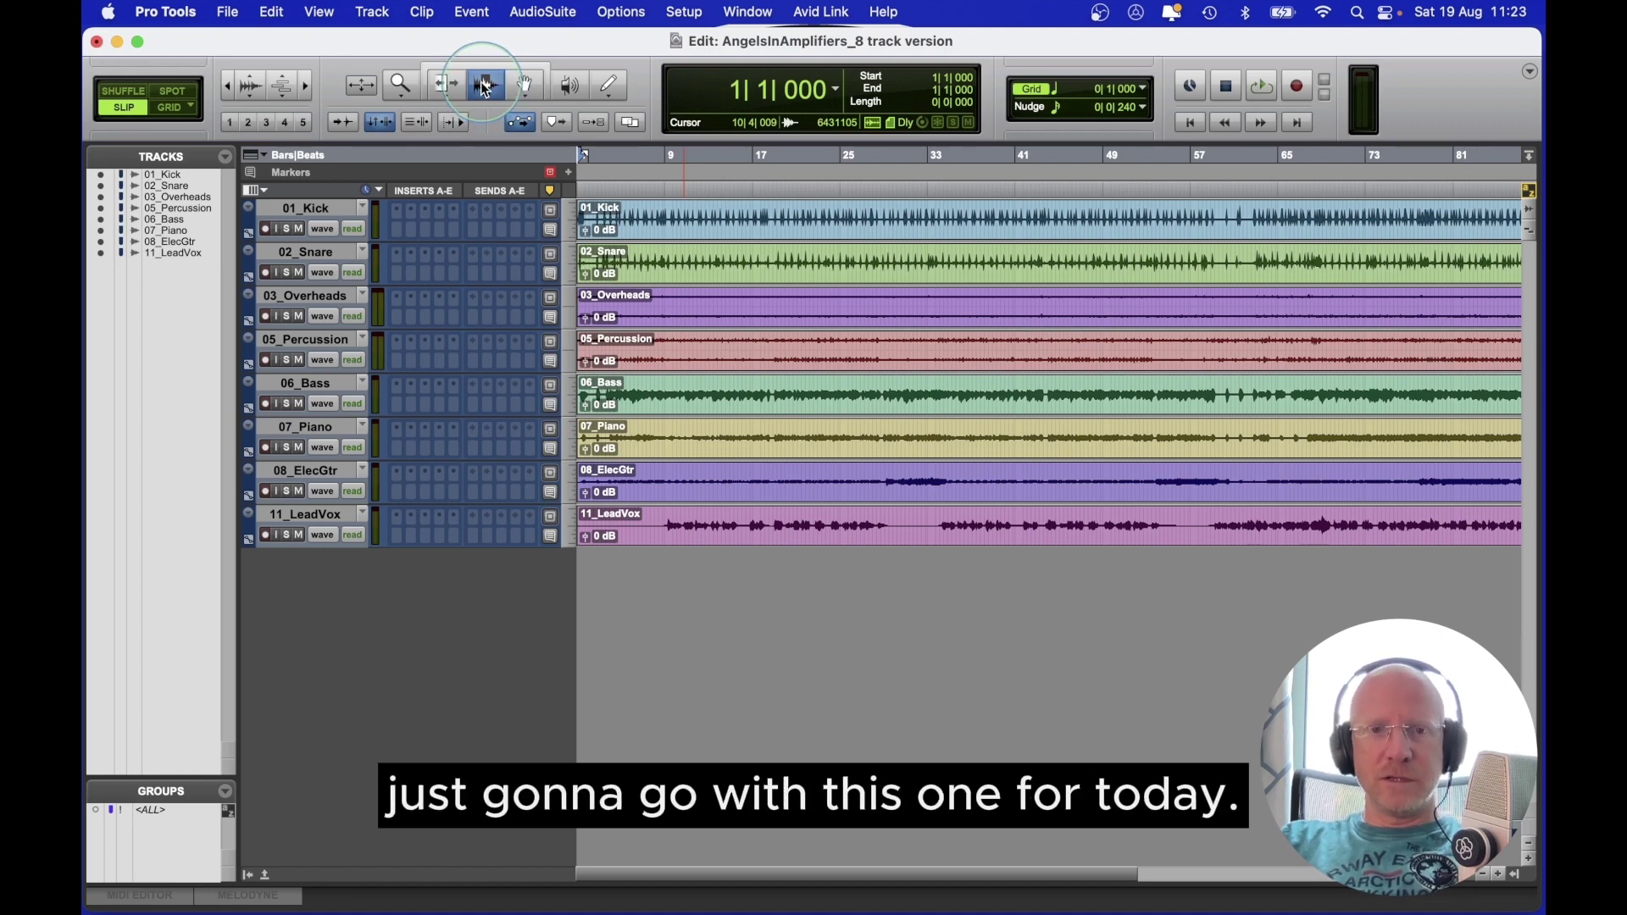
Step: Set the main counter to Min:Secs and play the session
{"action": "left_click", "coordinate": [838, 89]}
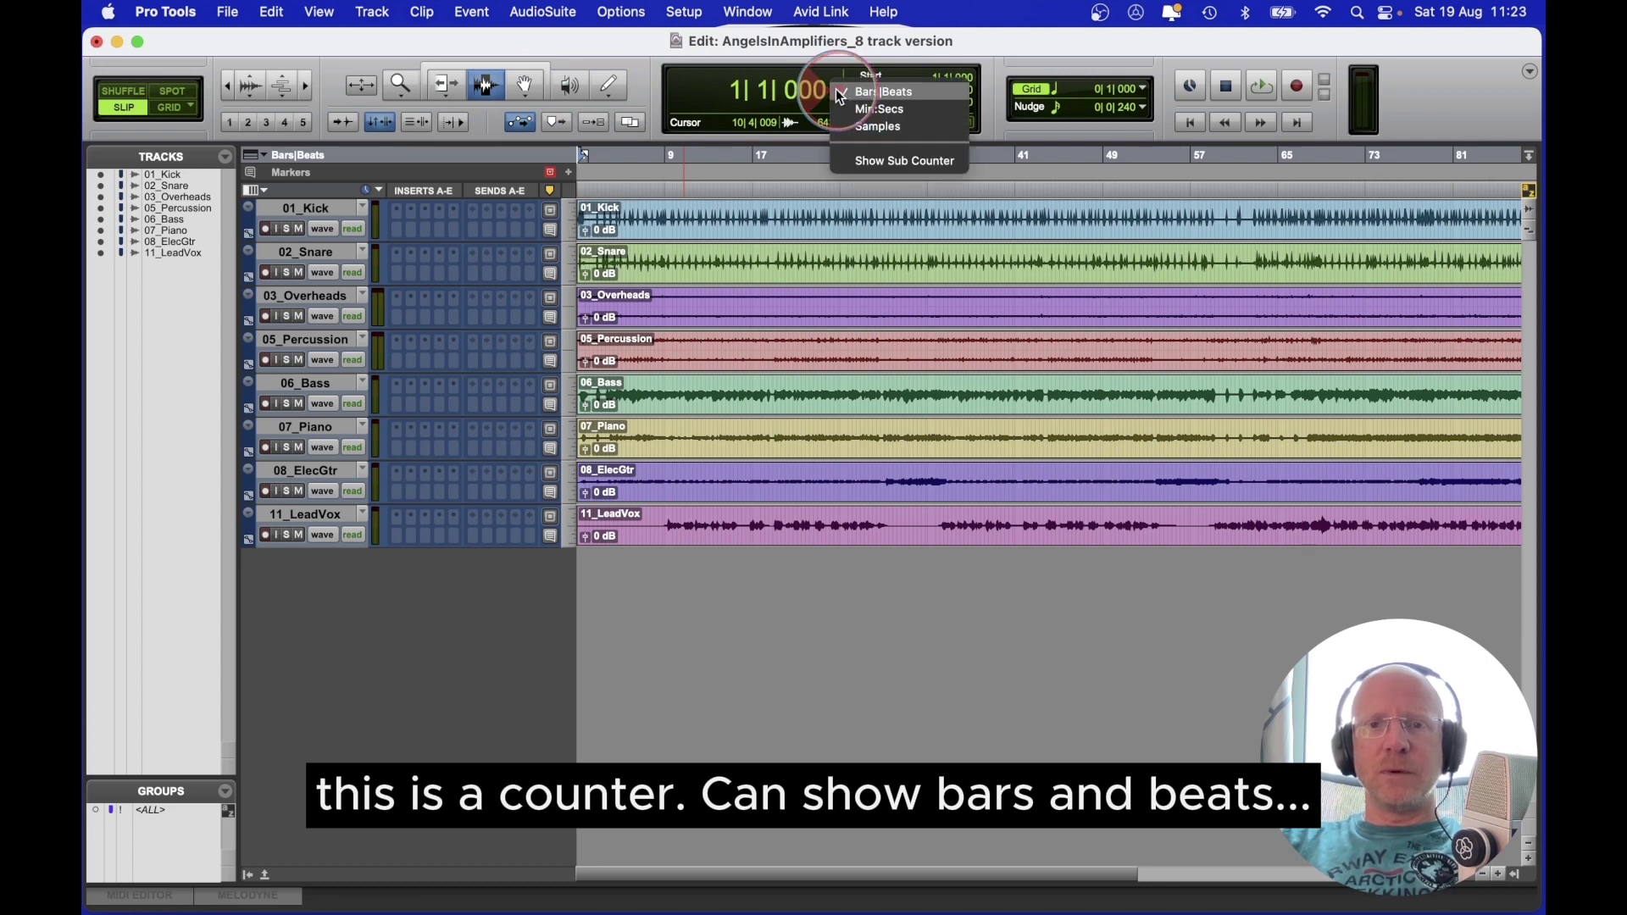
{"action": "left_click", "coordinate": [878, 111]}
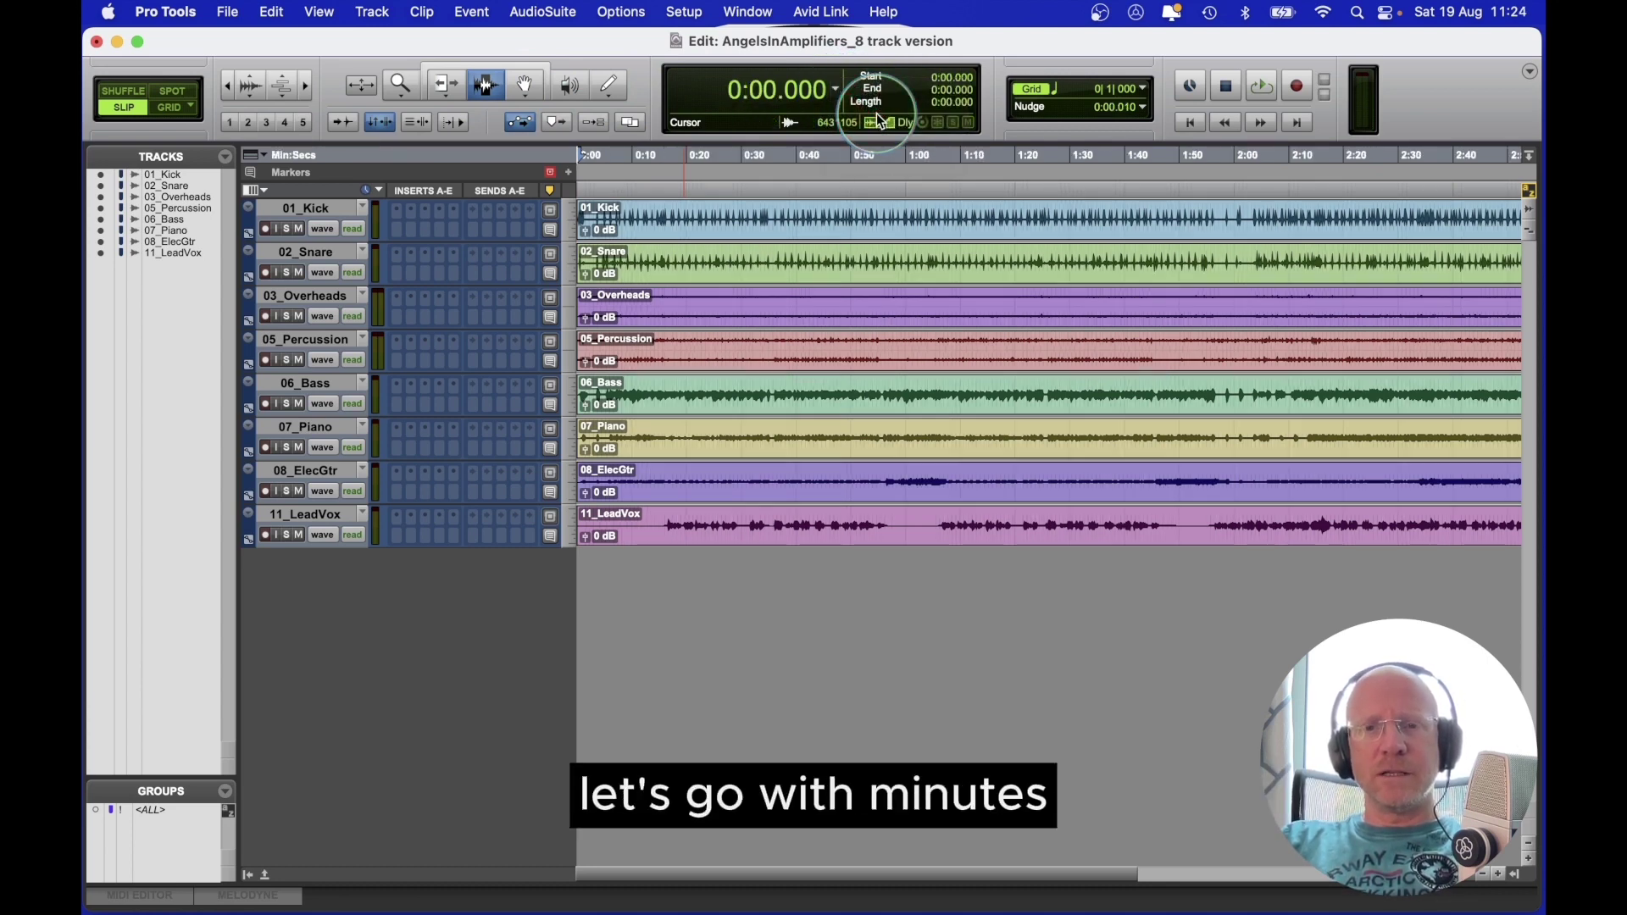
{"action": "left_click", "coordinate": [1264, 88]}
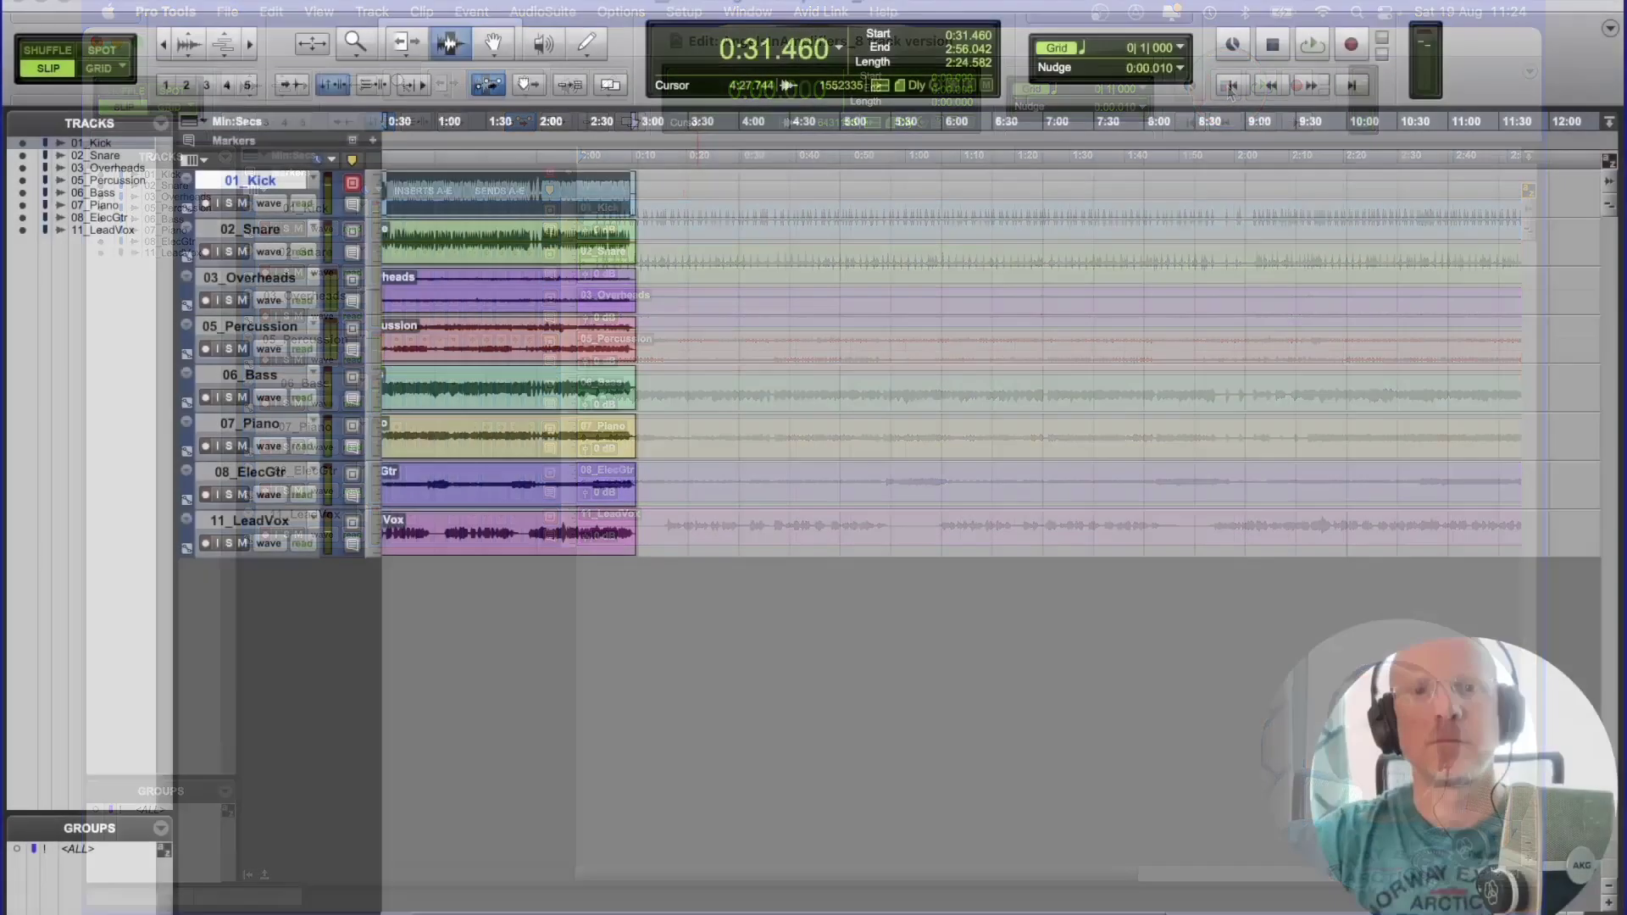
Step: Show MIDI Controls, Quantize Controls and Expanded Transport in the Edit window toolbar
{"action": "left_click", "coordinate": [515, 215]}
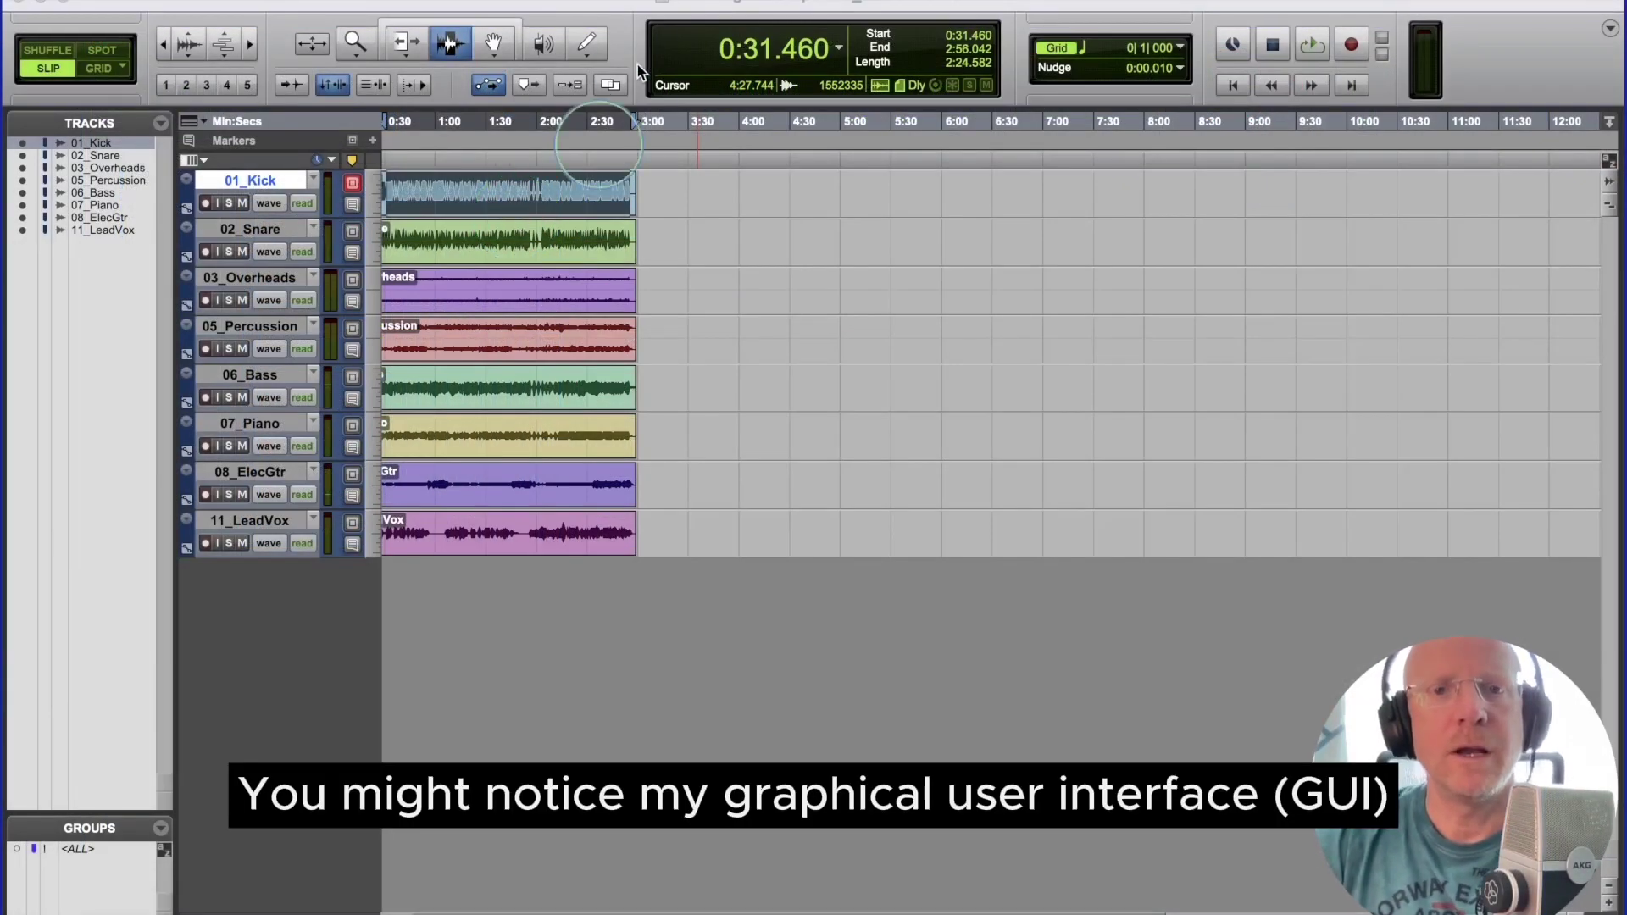
{"action": "left_click", "coordinate": [591, 2]}
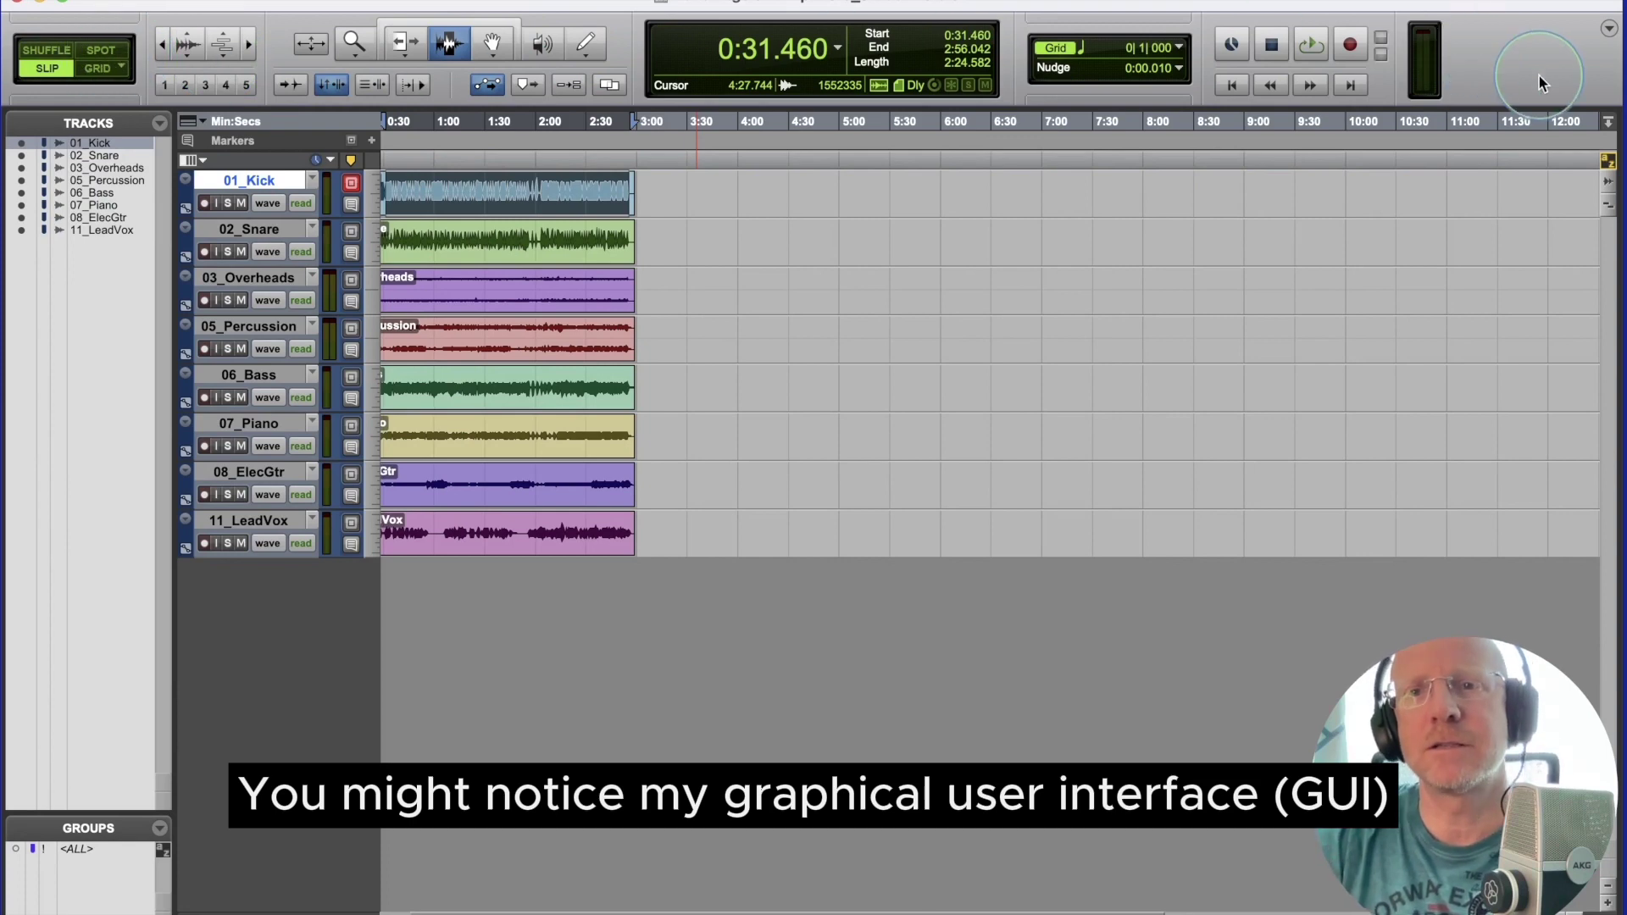
{"action": "left_click", "coordinate": [175, 65]}
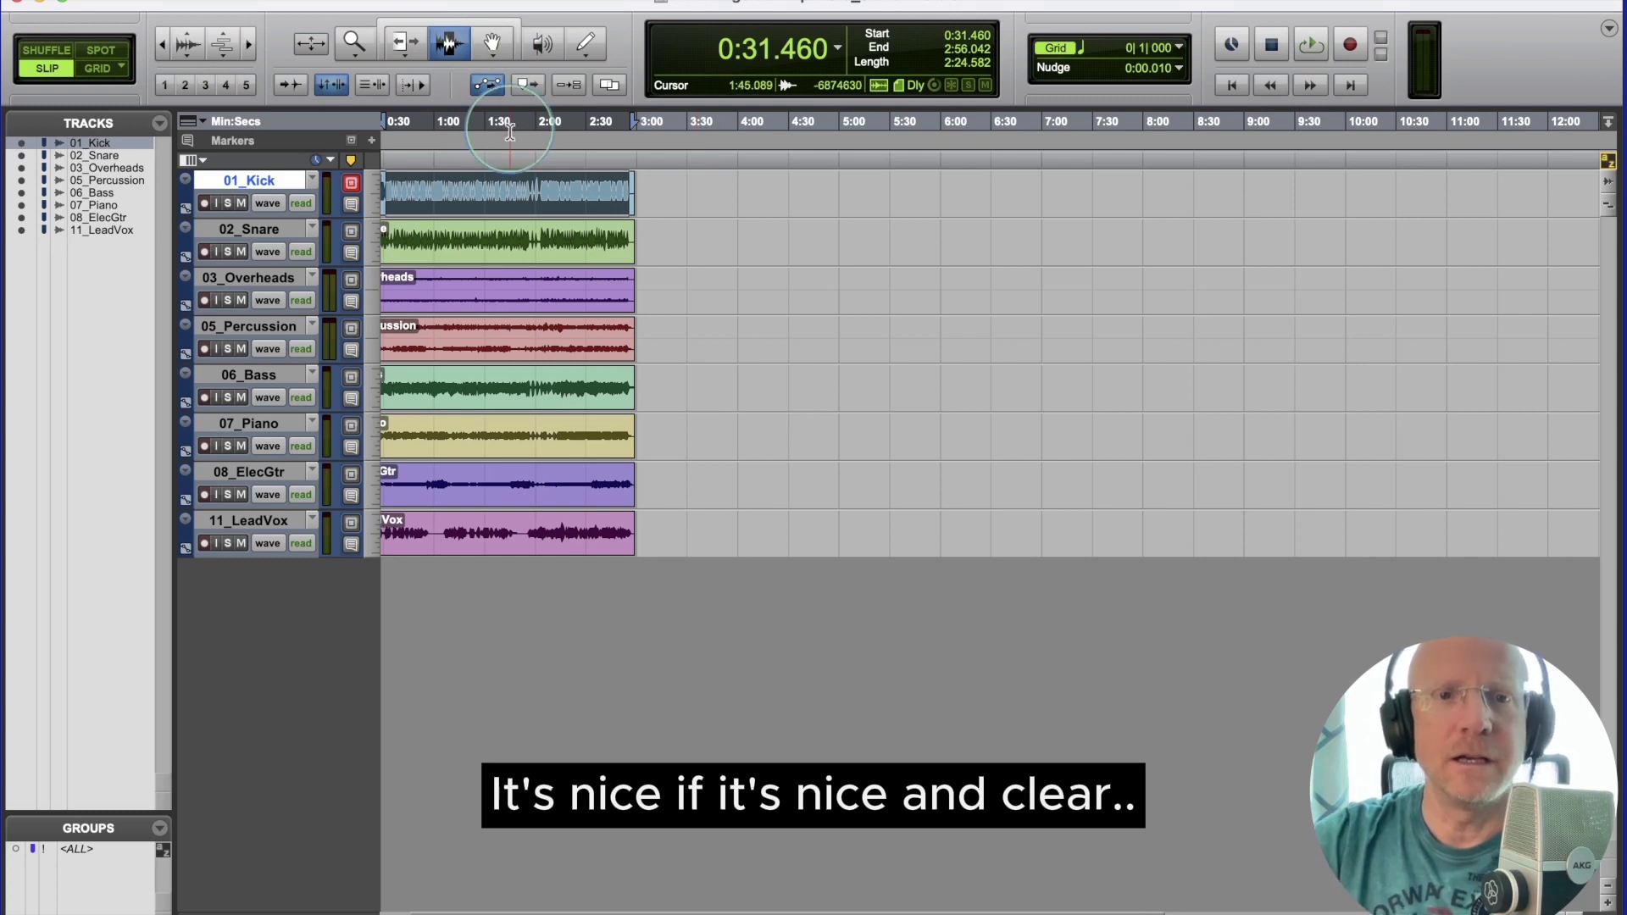
{"action": "left_click", "coordinate": [1610, 31]}
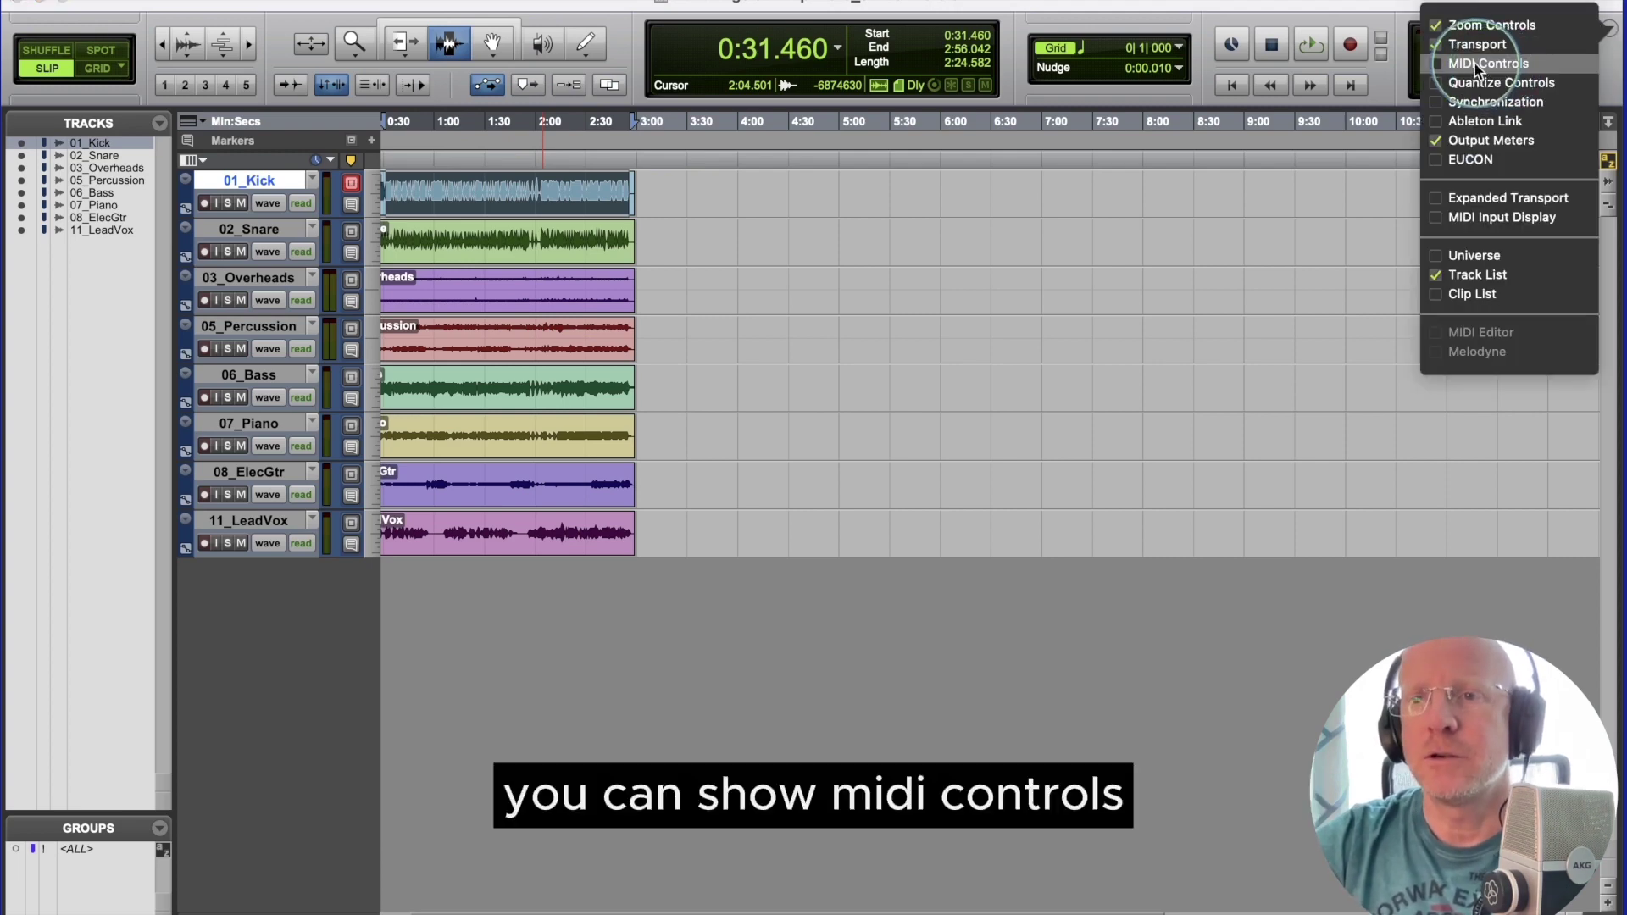
{"action": "left_click", "coordinate": [1477, 64]}
{"action": "left_click", "coordinate": [1477, 83]}
{"action": "left_click", "coordinate": [1475, 200]}
{"action": "left_click", "coordinate": [1606, 34]}
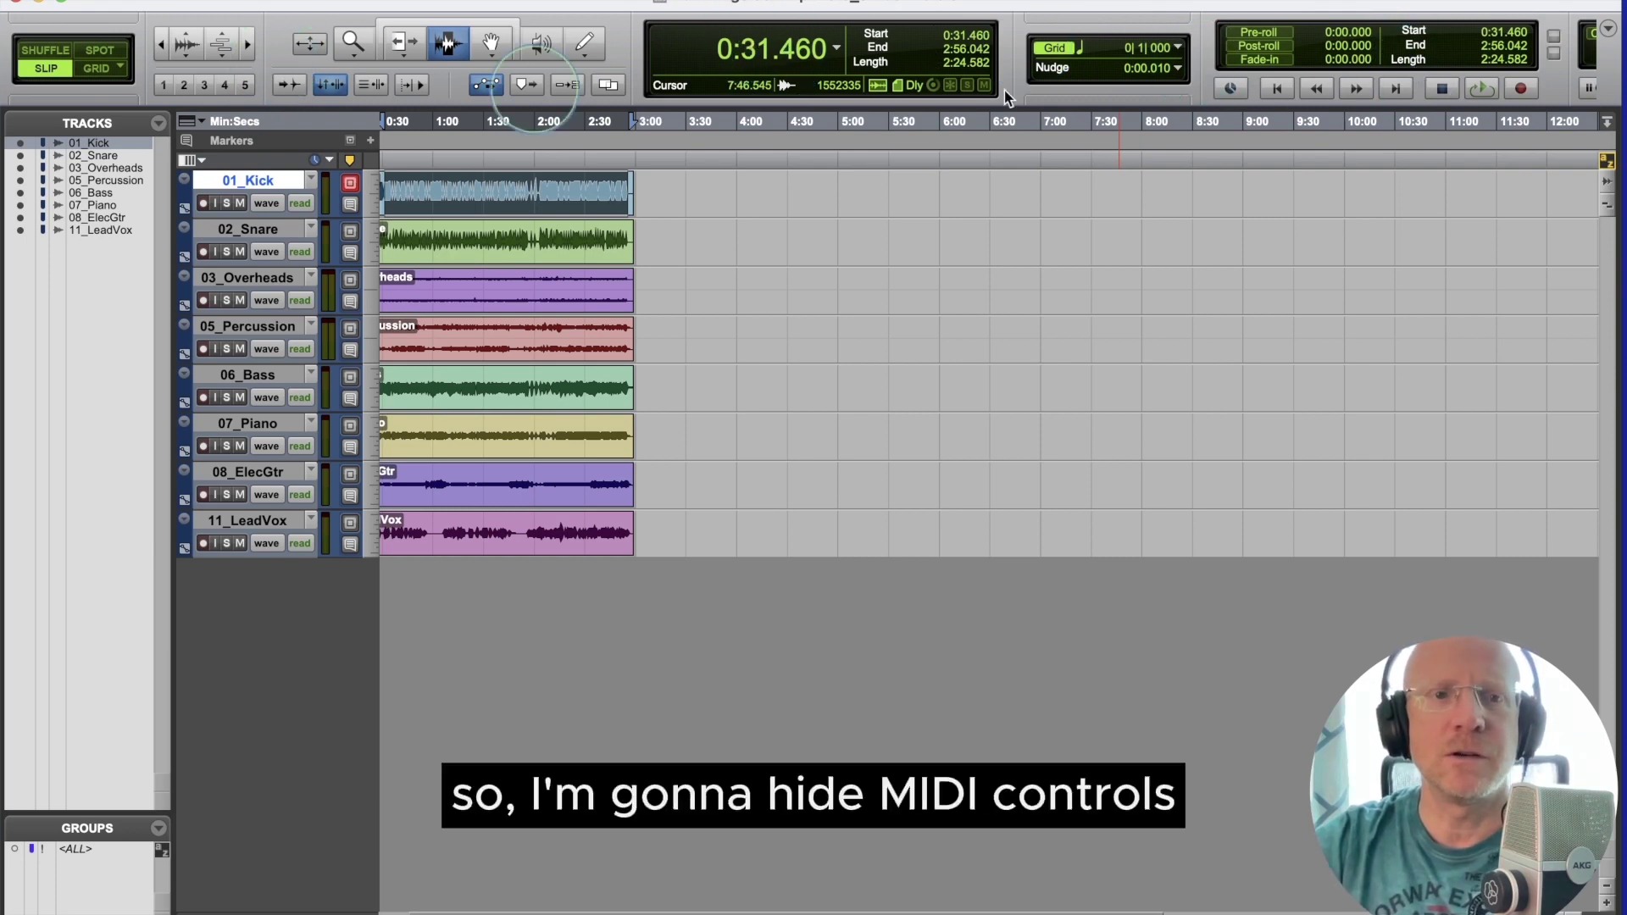
Step: Hide MIDI Controls, Quantize Controls, Output Meters and Expanded Transport from the toolbar
{"action": "left_click", "coordinate": [1608, 28]}
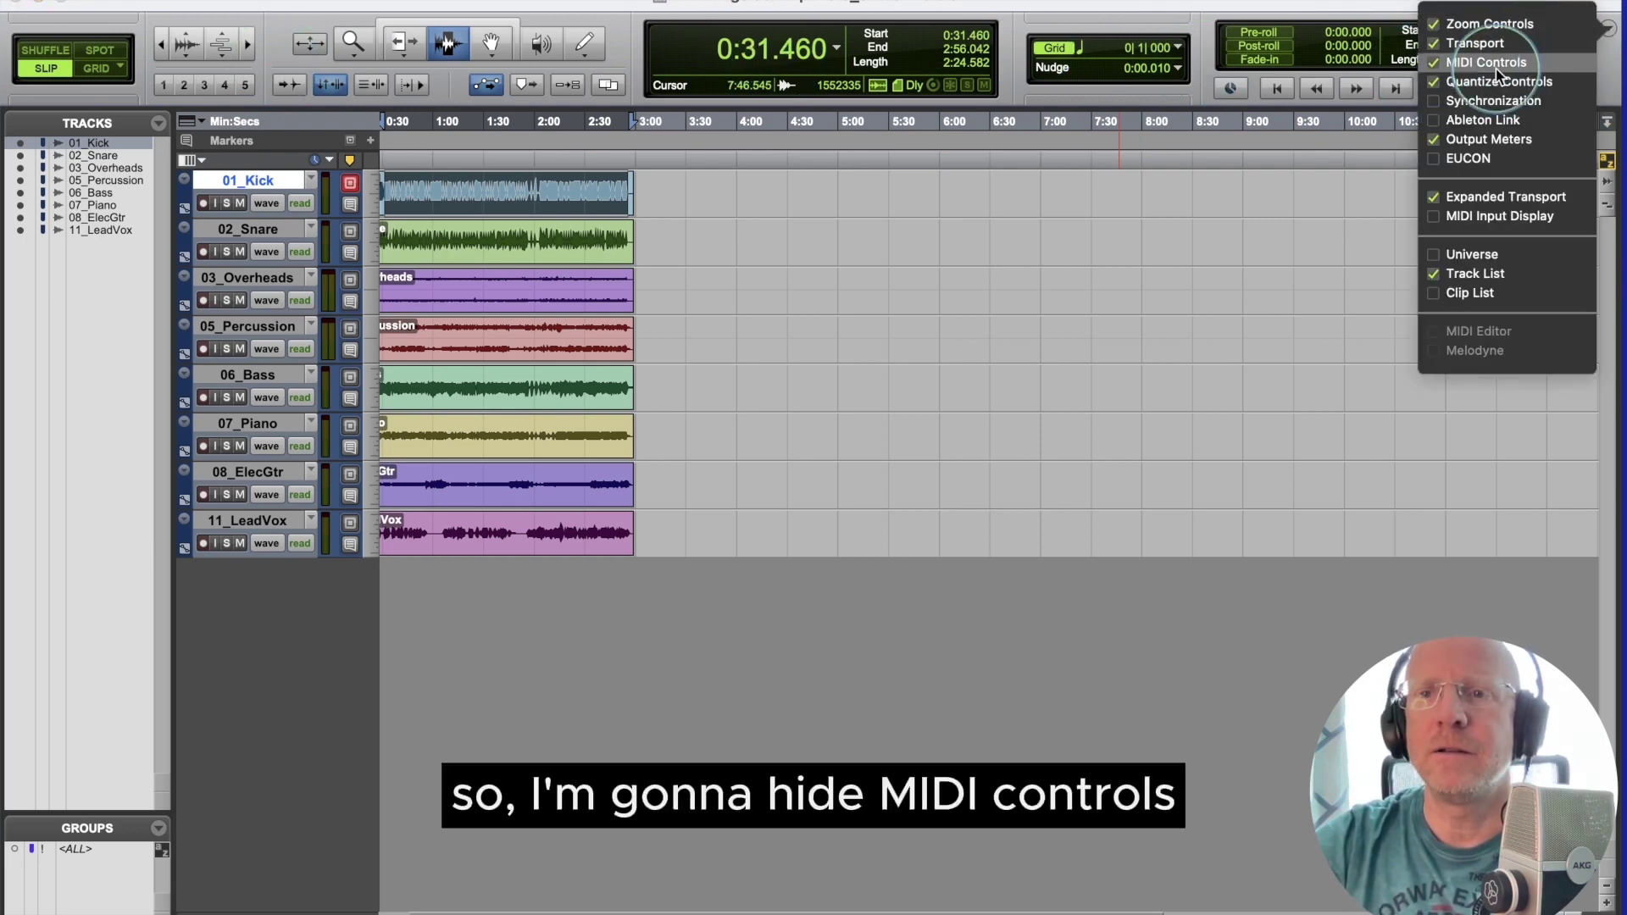
{"action": "left_click", "coordinate": [1518, 62]}
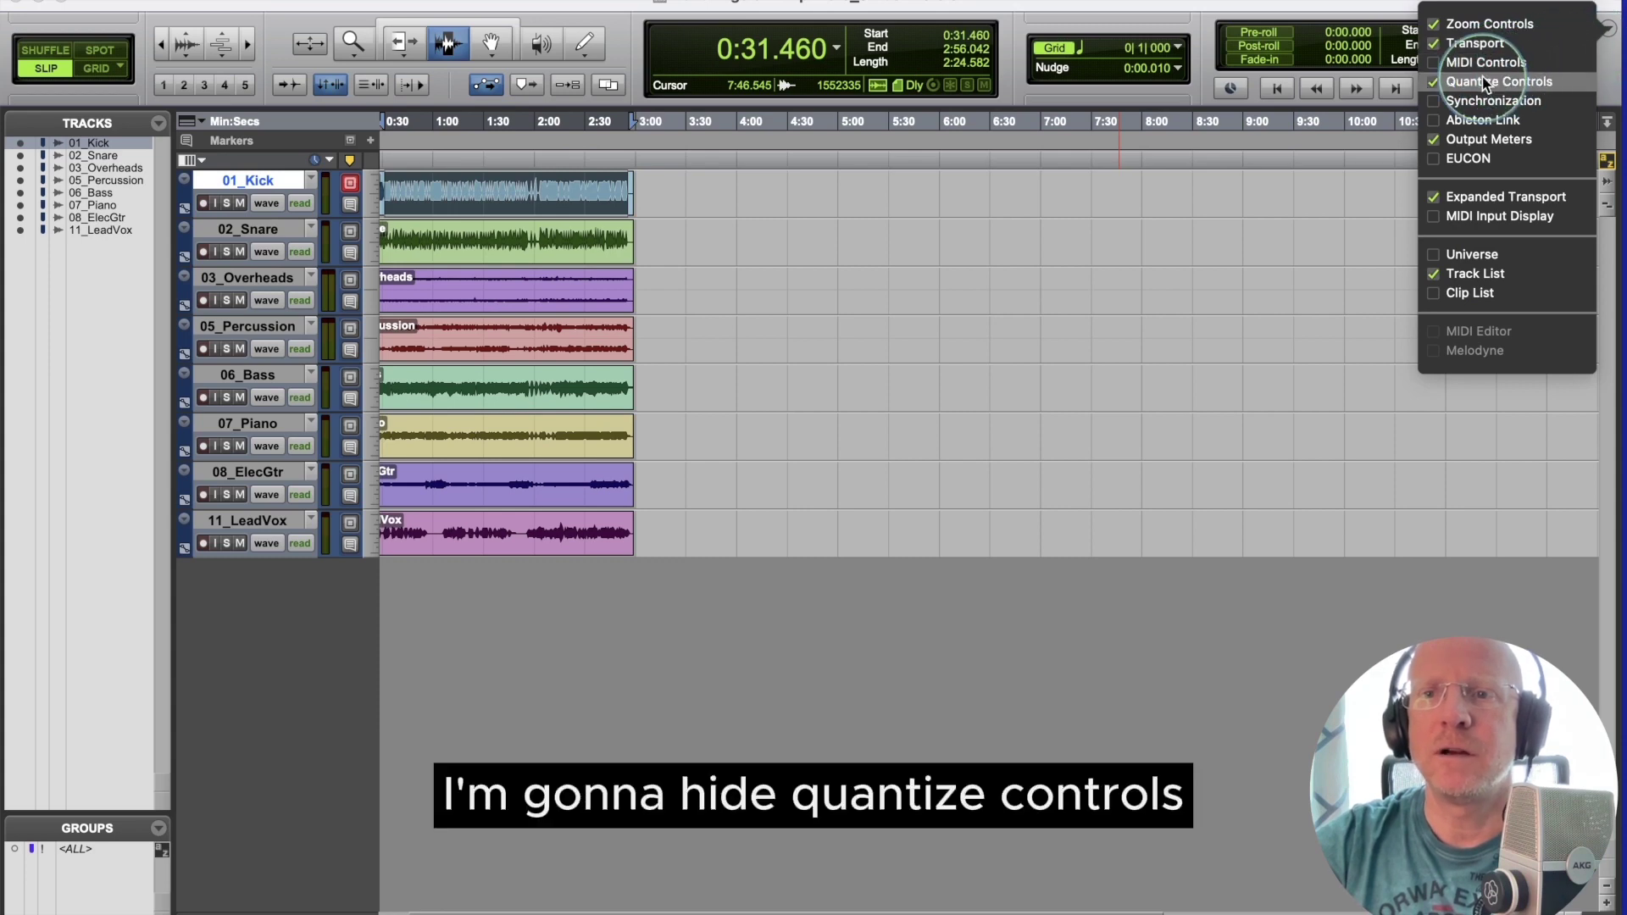
{"action": "left_click", "coordinate": [1496, 82]}
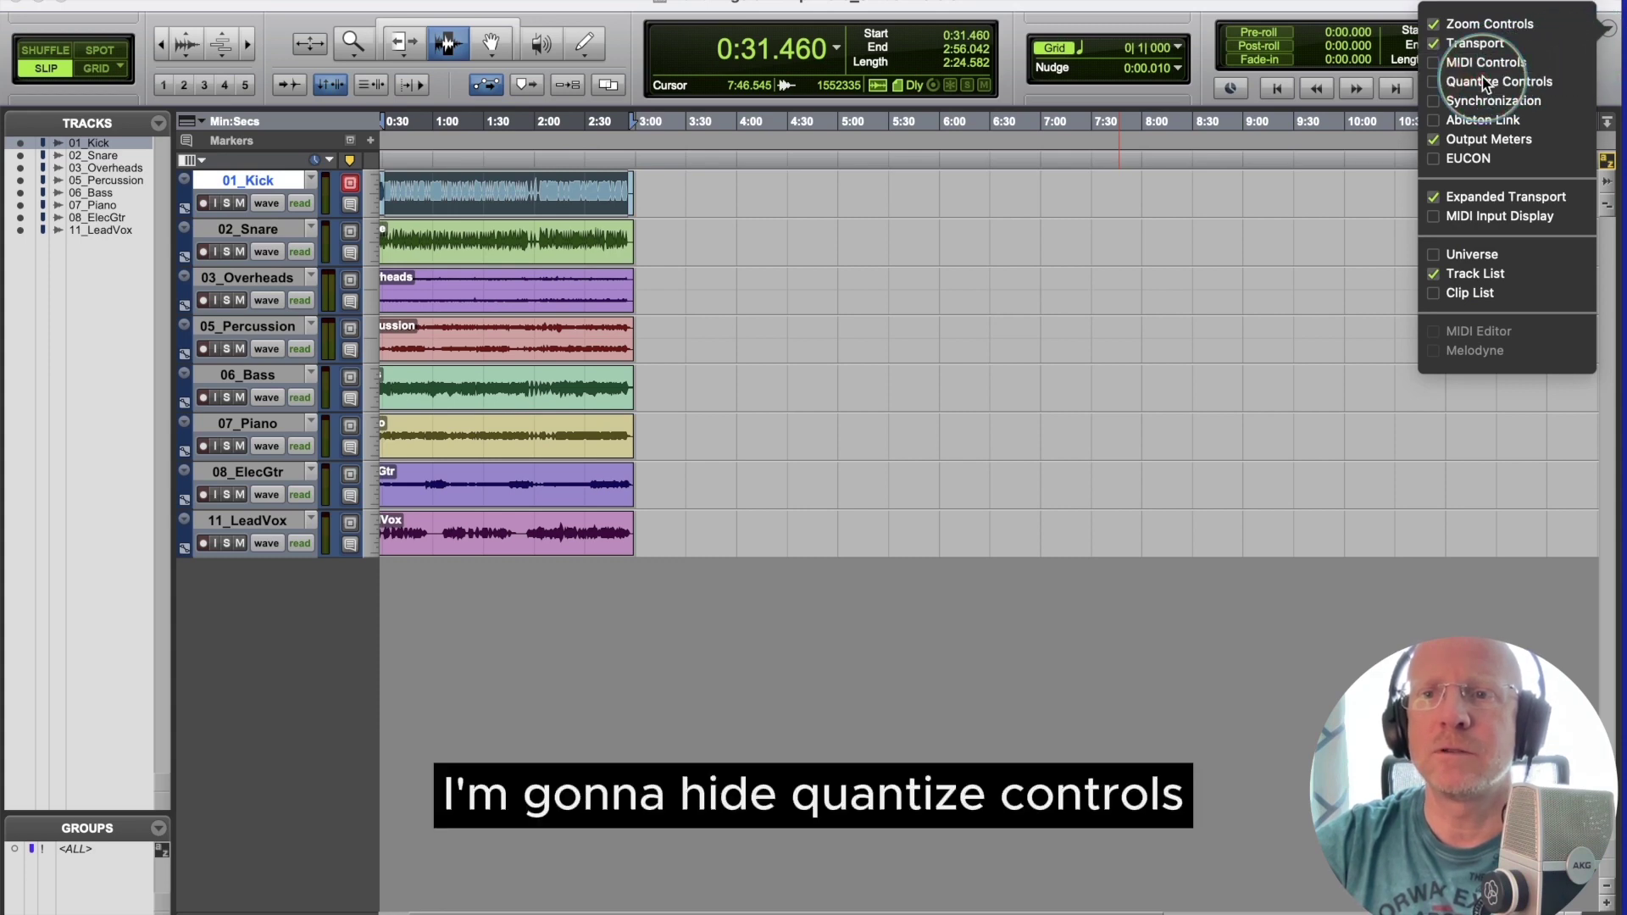
{"action": "left_click", "coordinate": [1483, 143]}
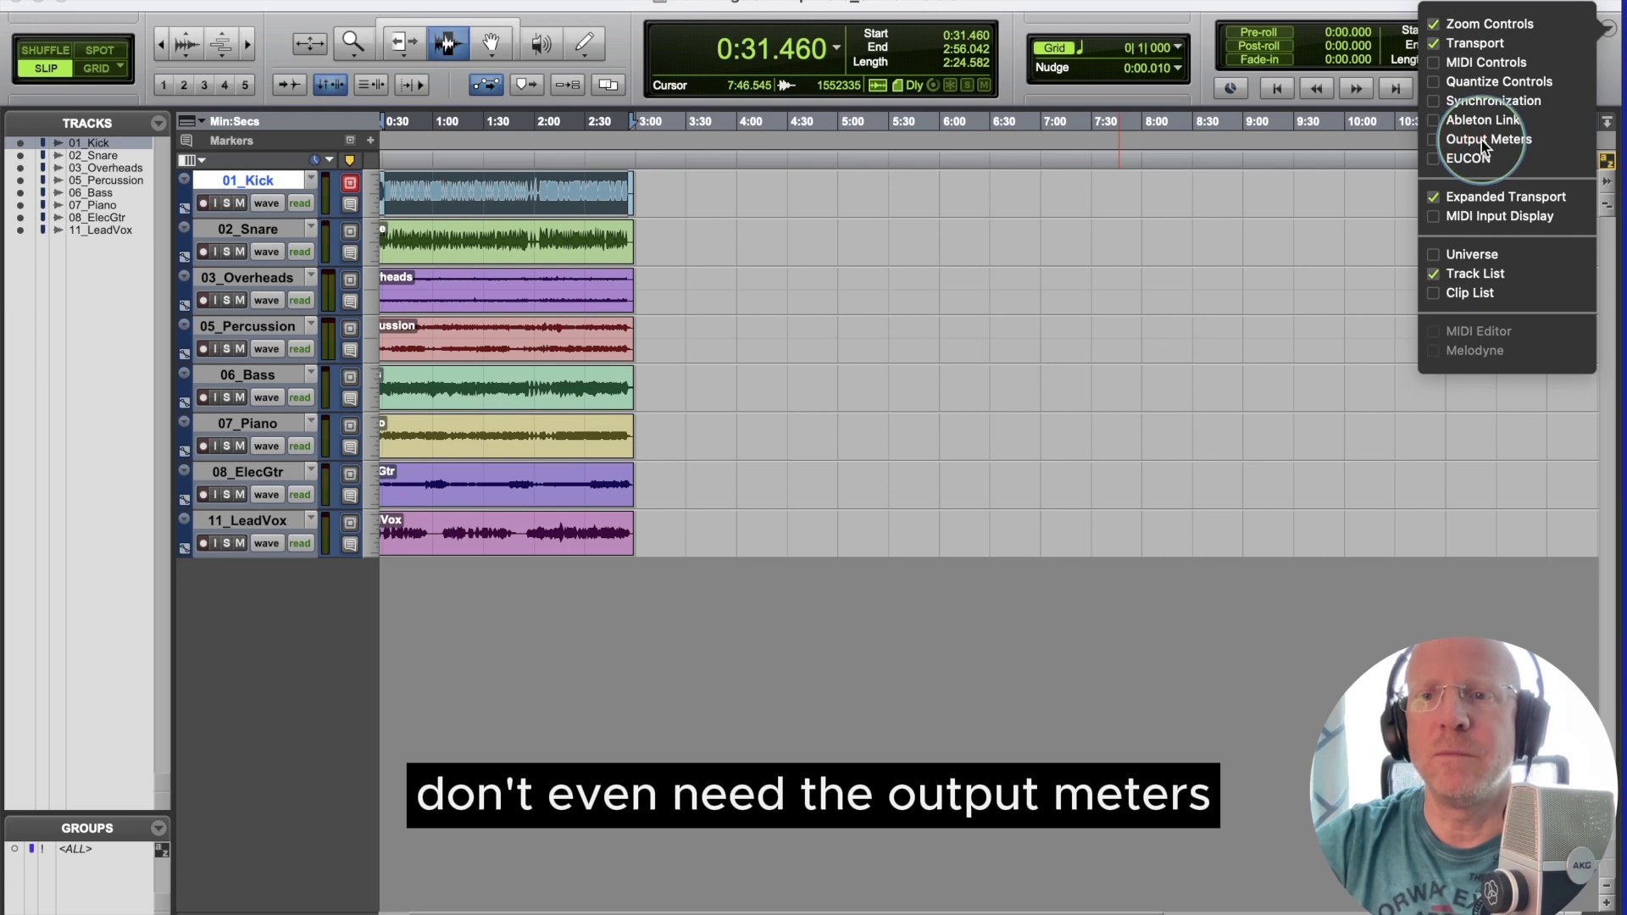
{"action": "left_click", "coordinate": [1470, 201]}
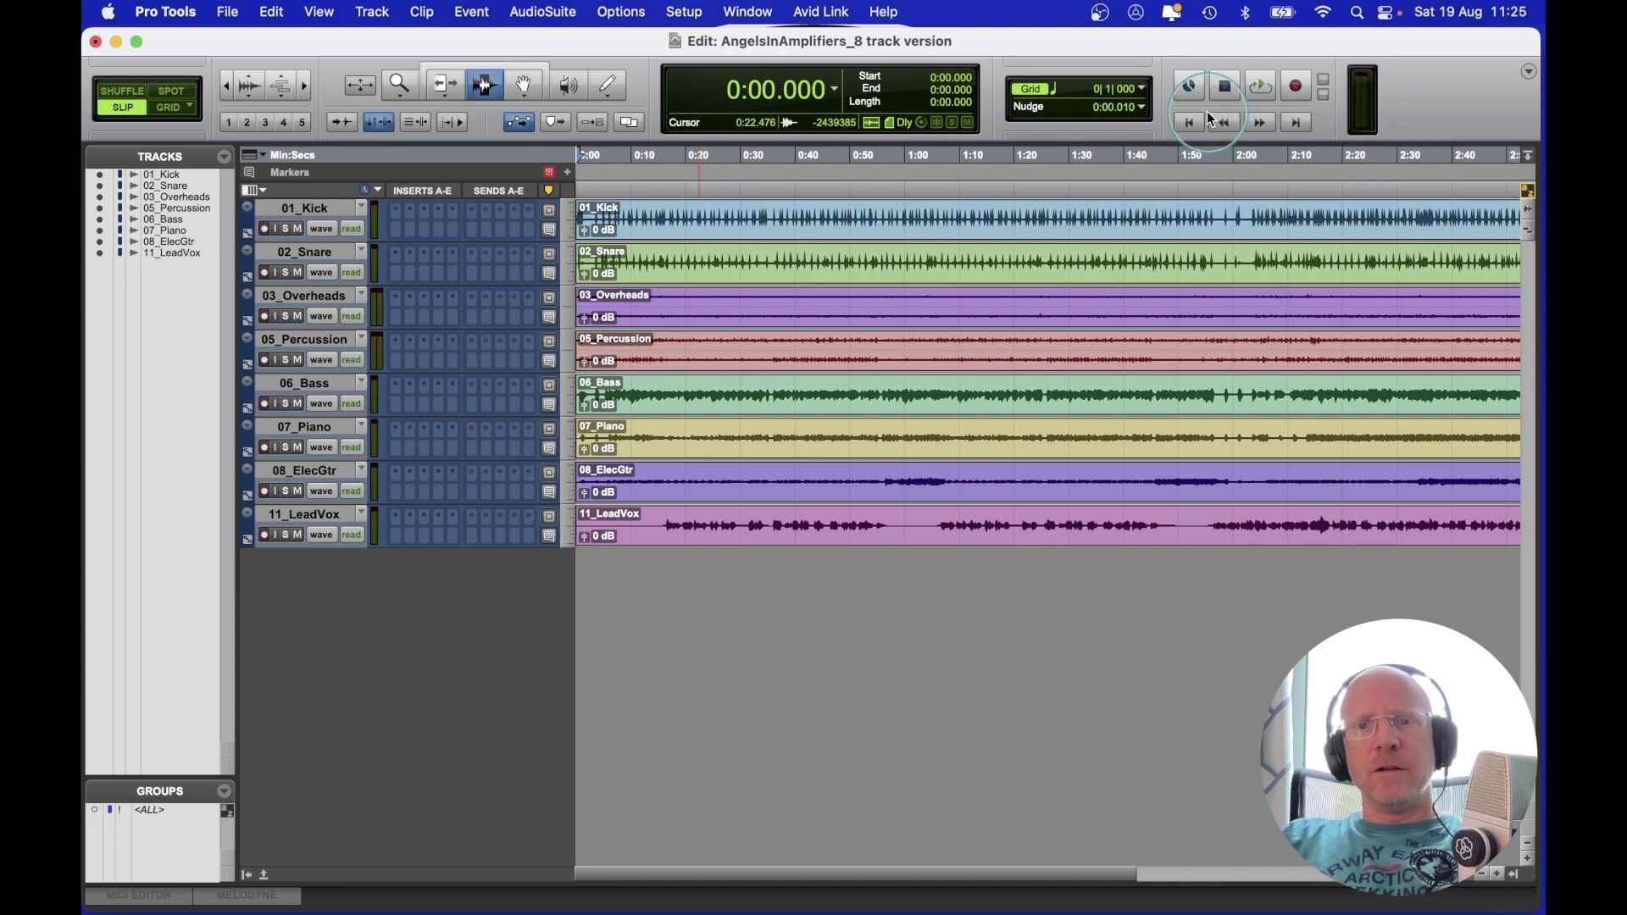
Step: Start playback from 0:14.117 on the timeline
{"action": "left_click", "coordinate": [653, 188]}
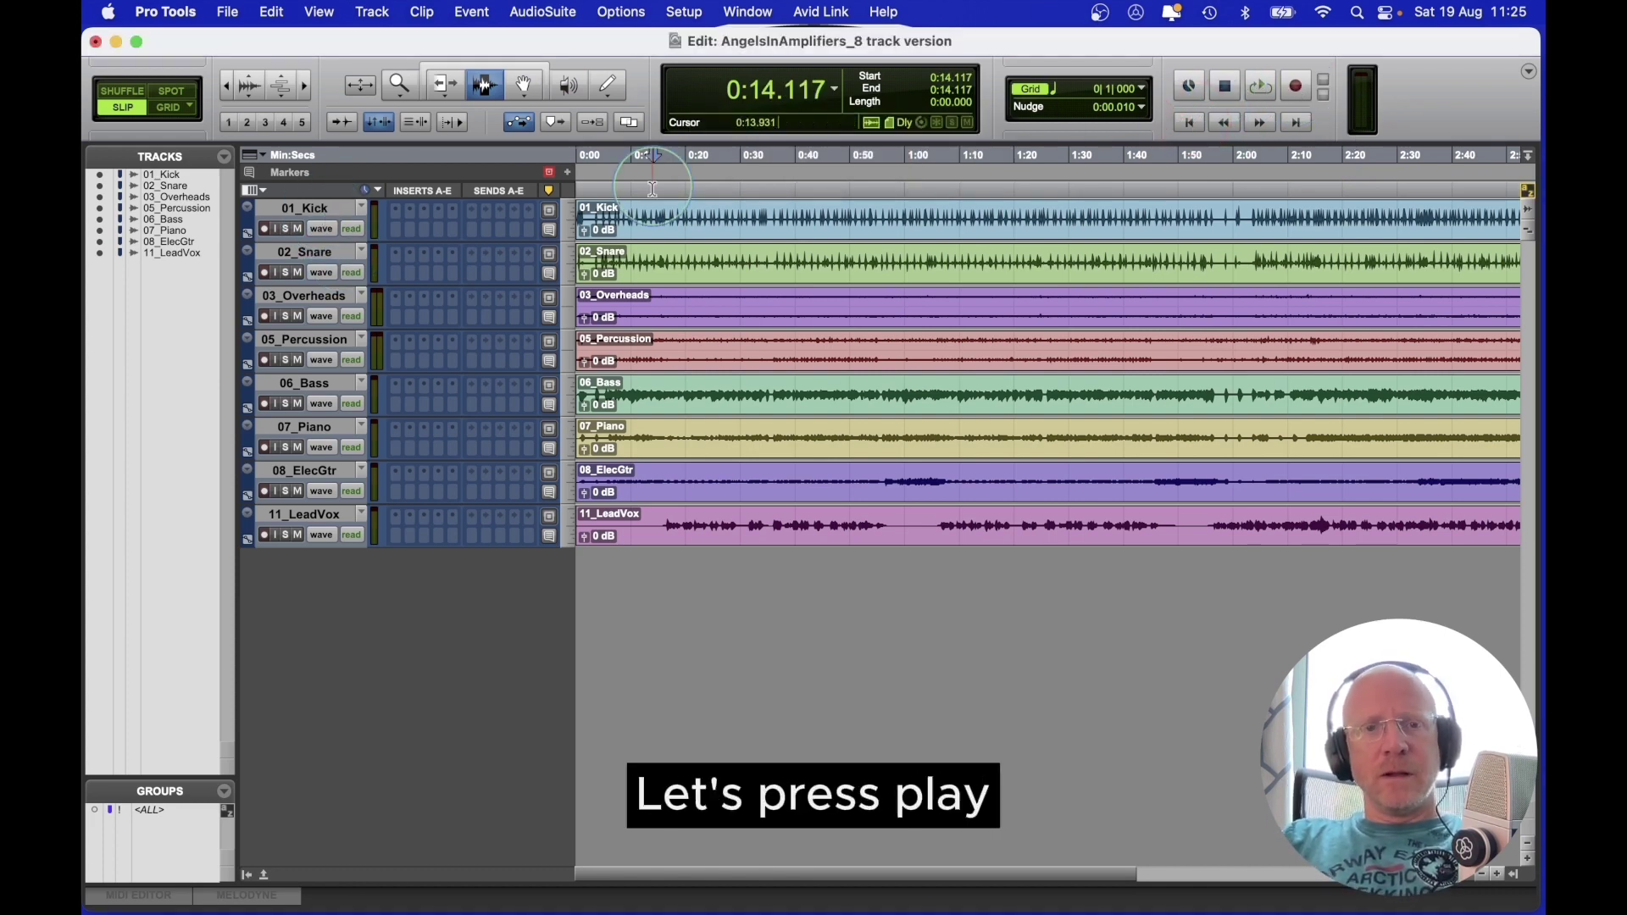
{"action": "left_click", "coordinate": [1258, 86]}
{"action": "key", "text": "space"}
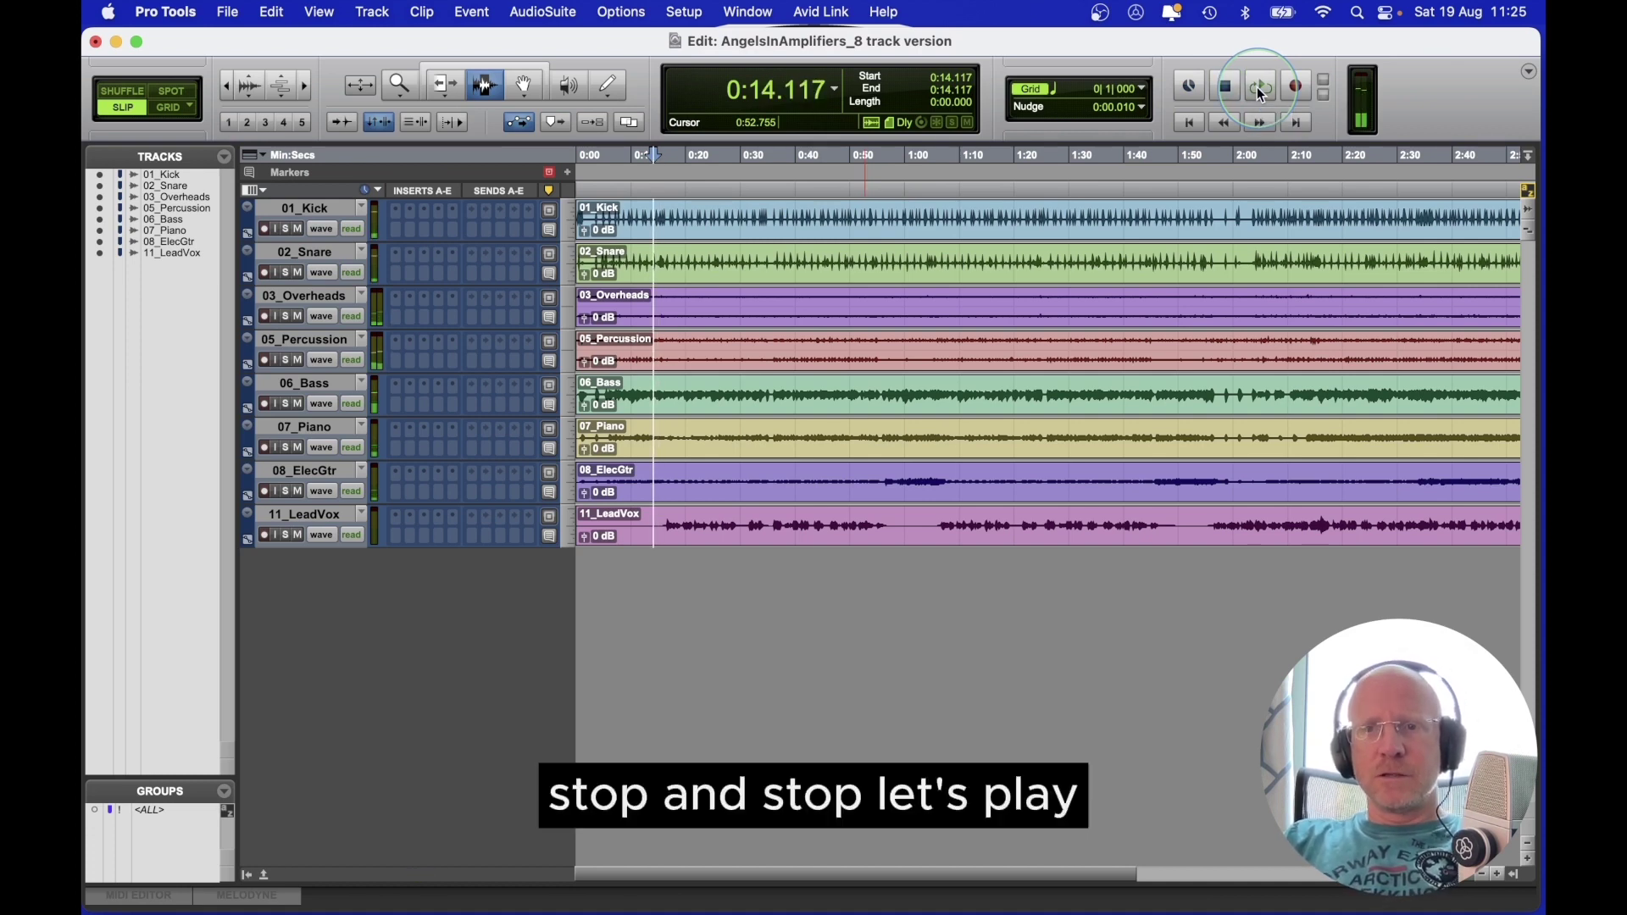
{"action": "left_click", "coordinate": [1258, 87]}
Step: Solo and unsolo 01_Kick, 02_Snare, 03_Overheads and 05_Percussion in turn
{"action": "left_click", "coordinate": [286, 228]}
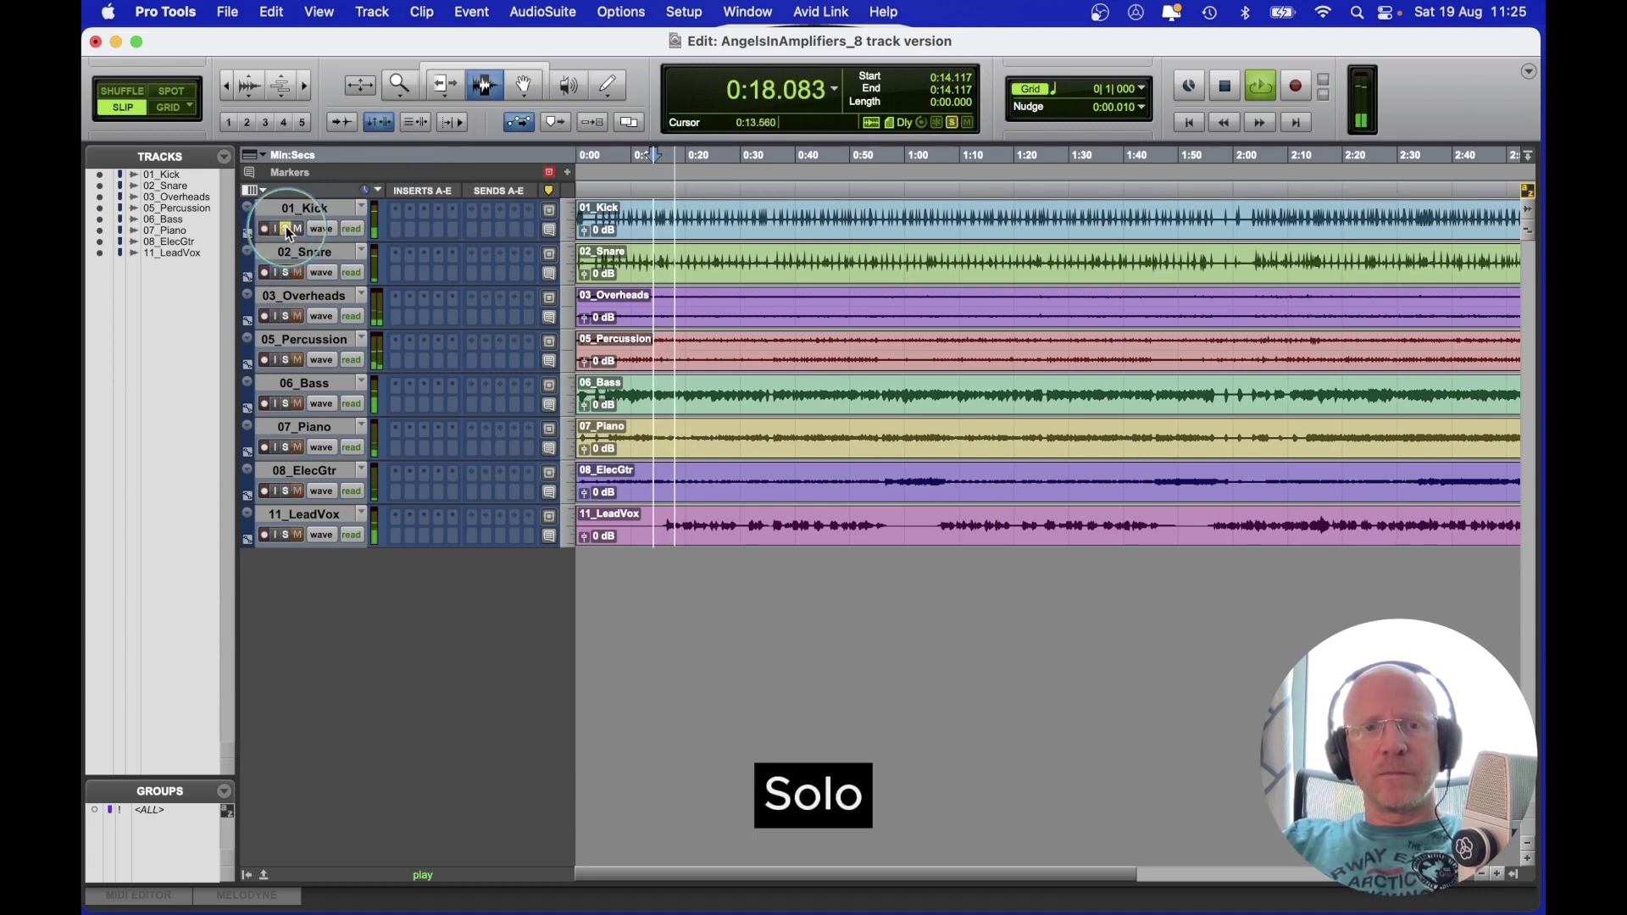
{"action": "left_click", "coordinate": [288, 231]}
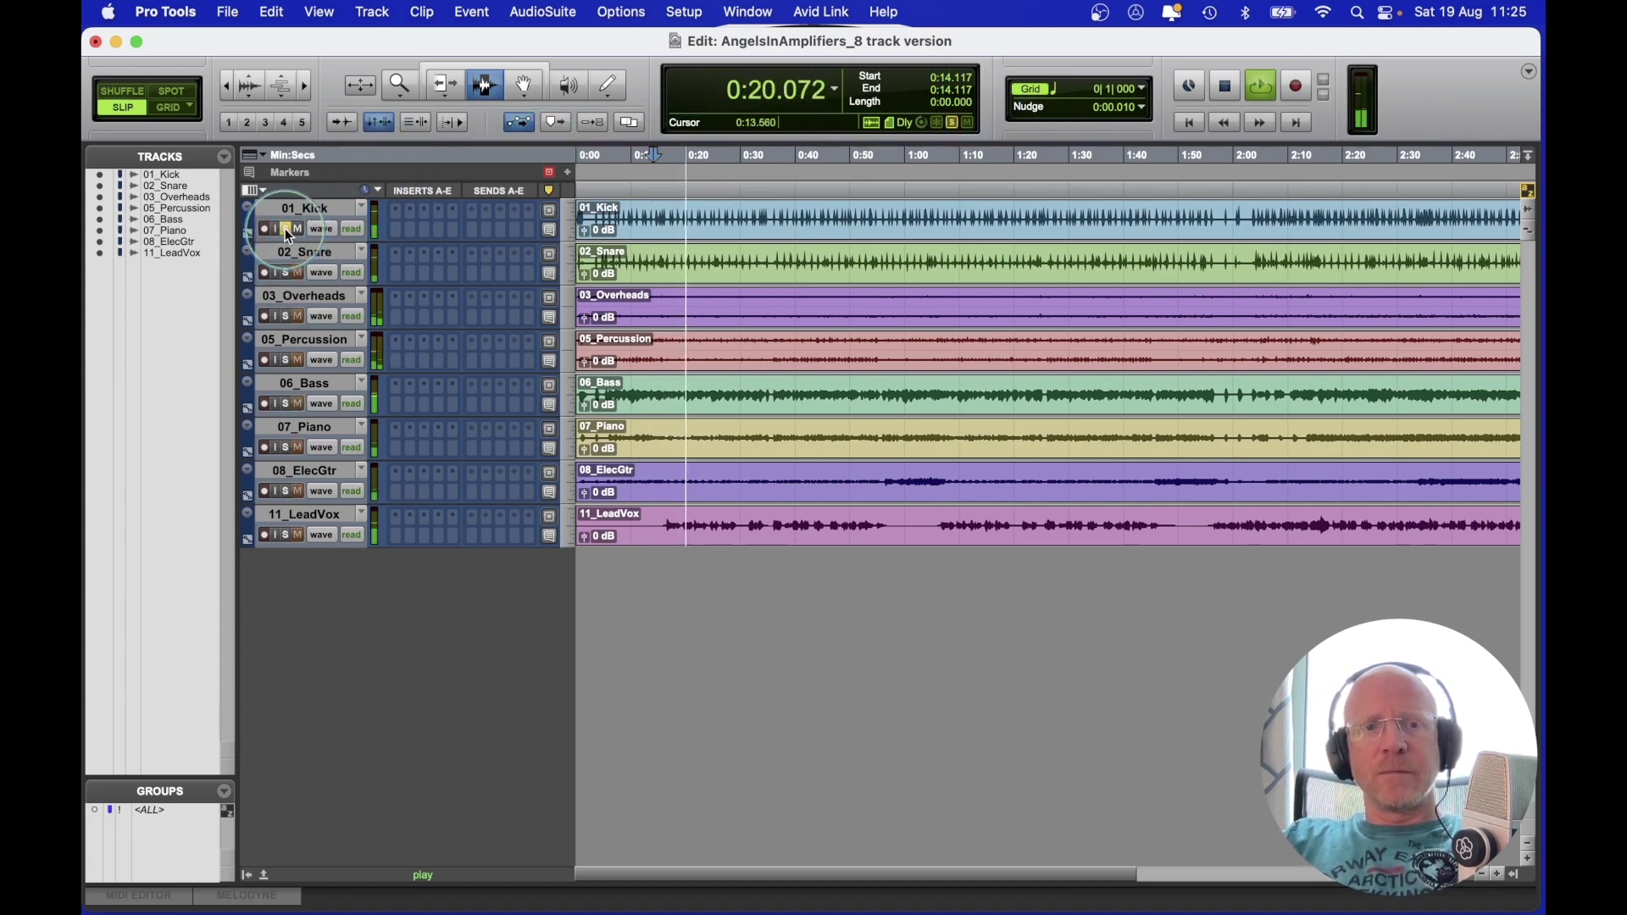
{"action": "left_click", "coordinate": [286, 273]}
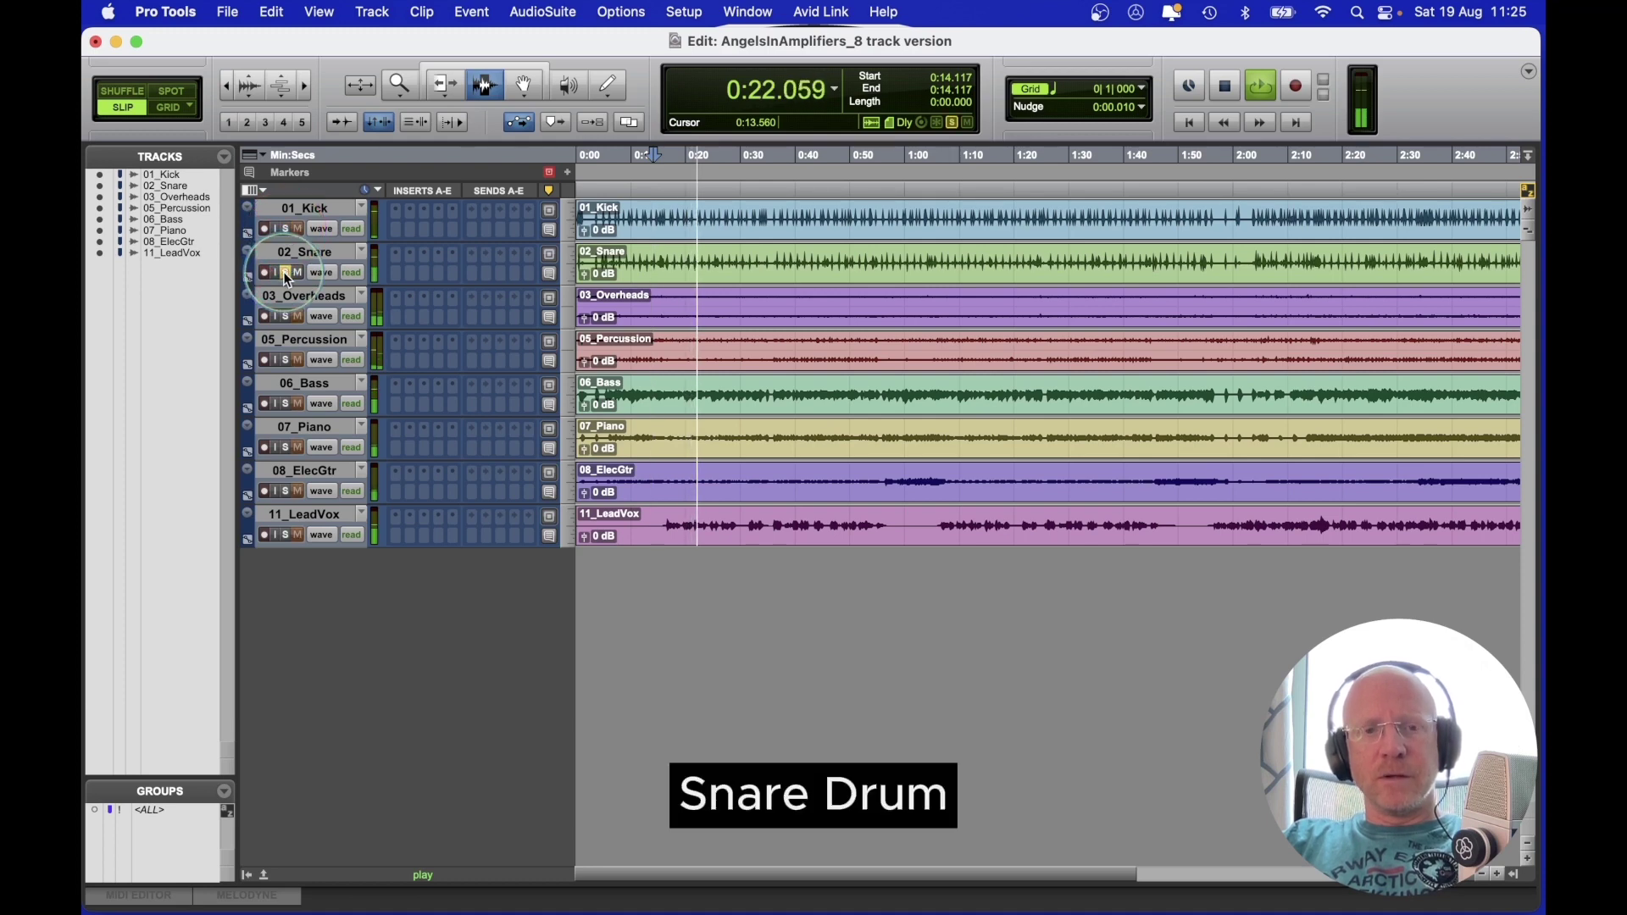
{"action": "left_click", "coordinate": [287, 317]}
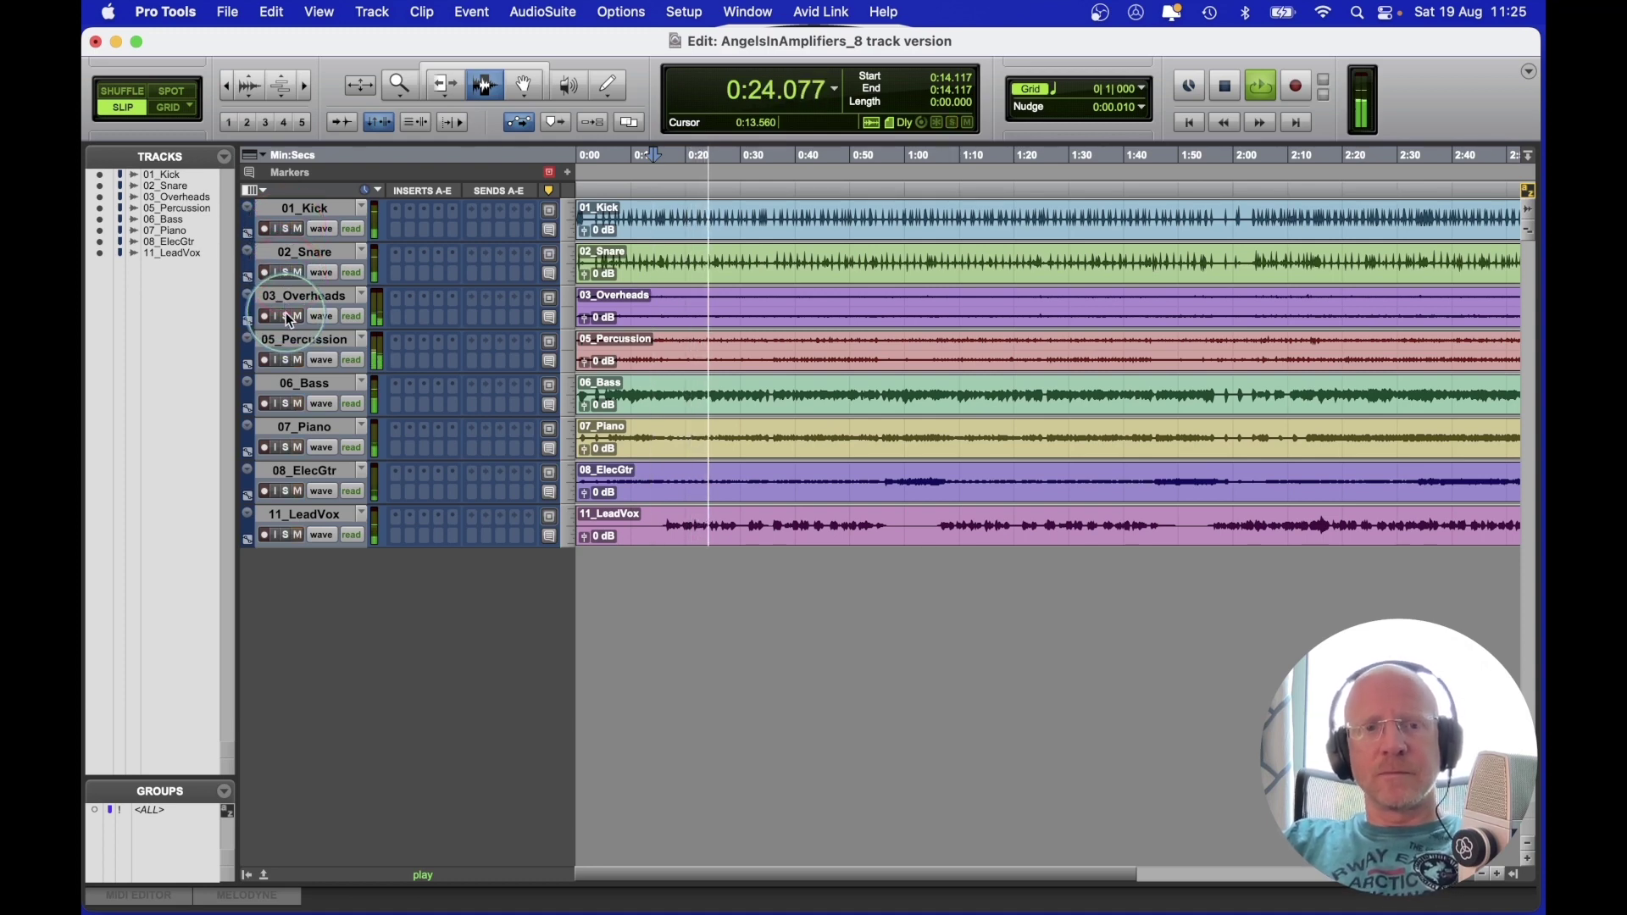
{"action": "left_click", "coordinate": [293, 297]}
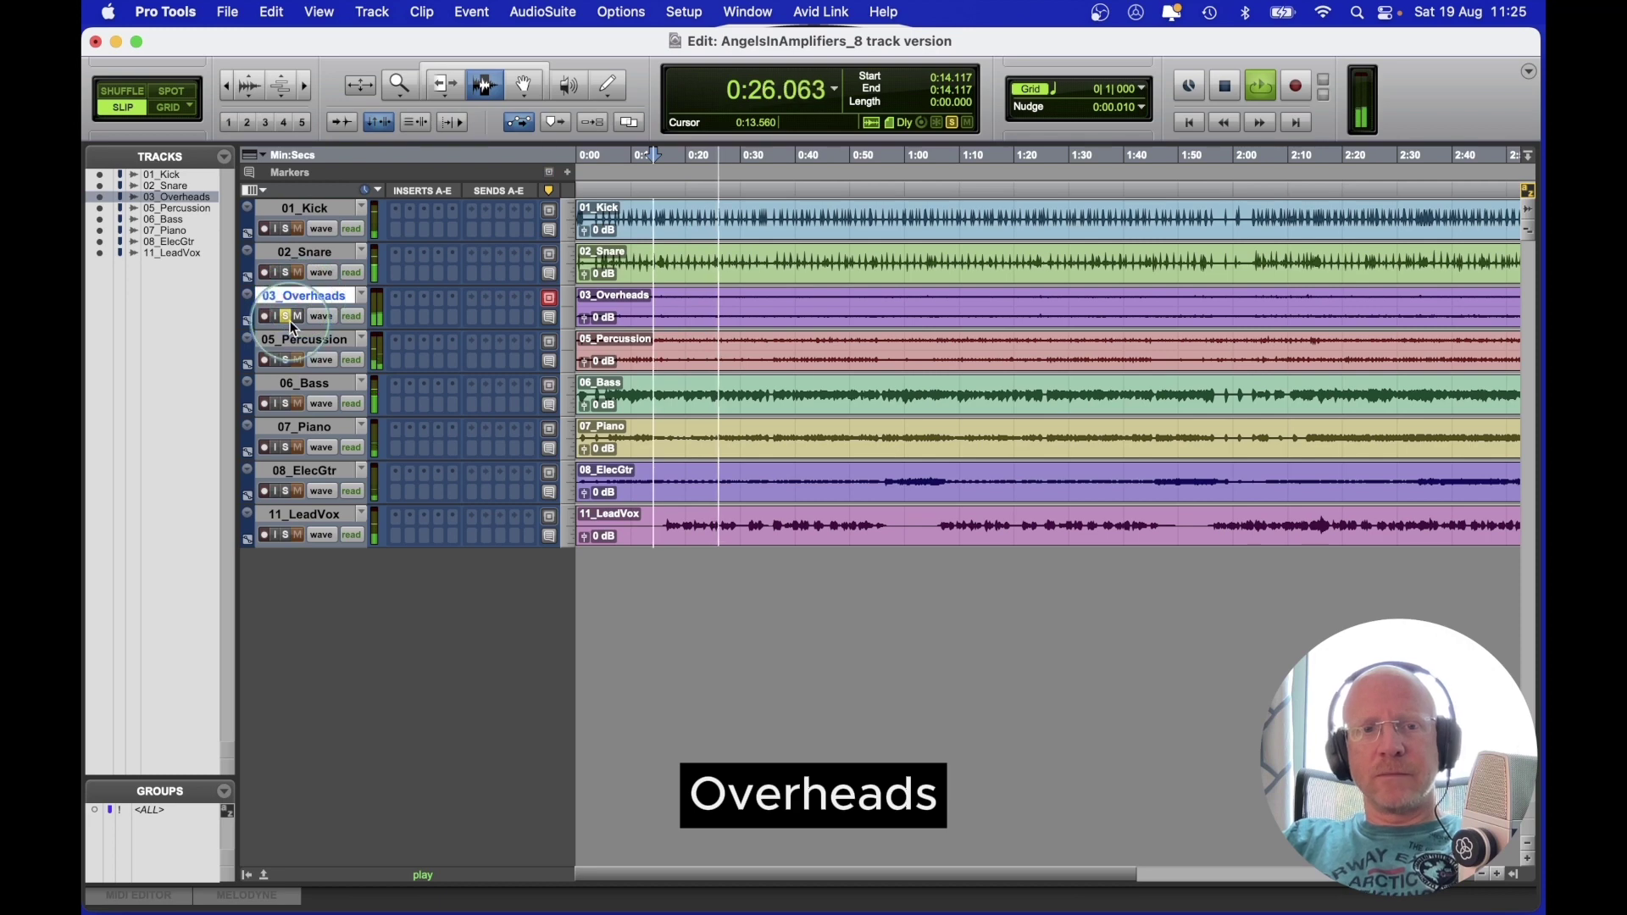
{"action": "left_click", "coordinate": [289, 319]}
{"action": "left_click", "coordinate": [287, 361]}
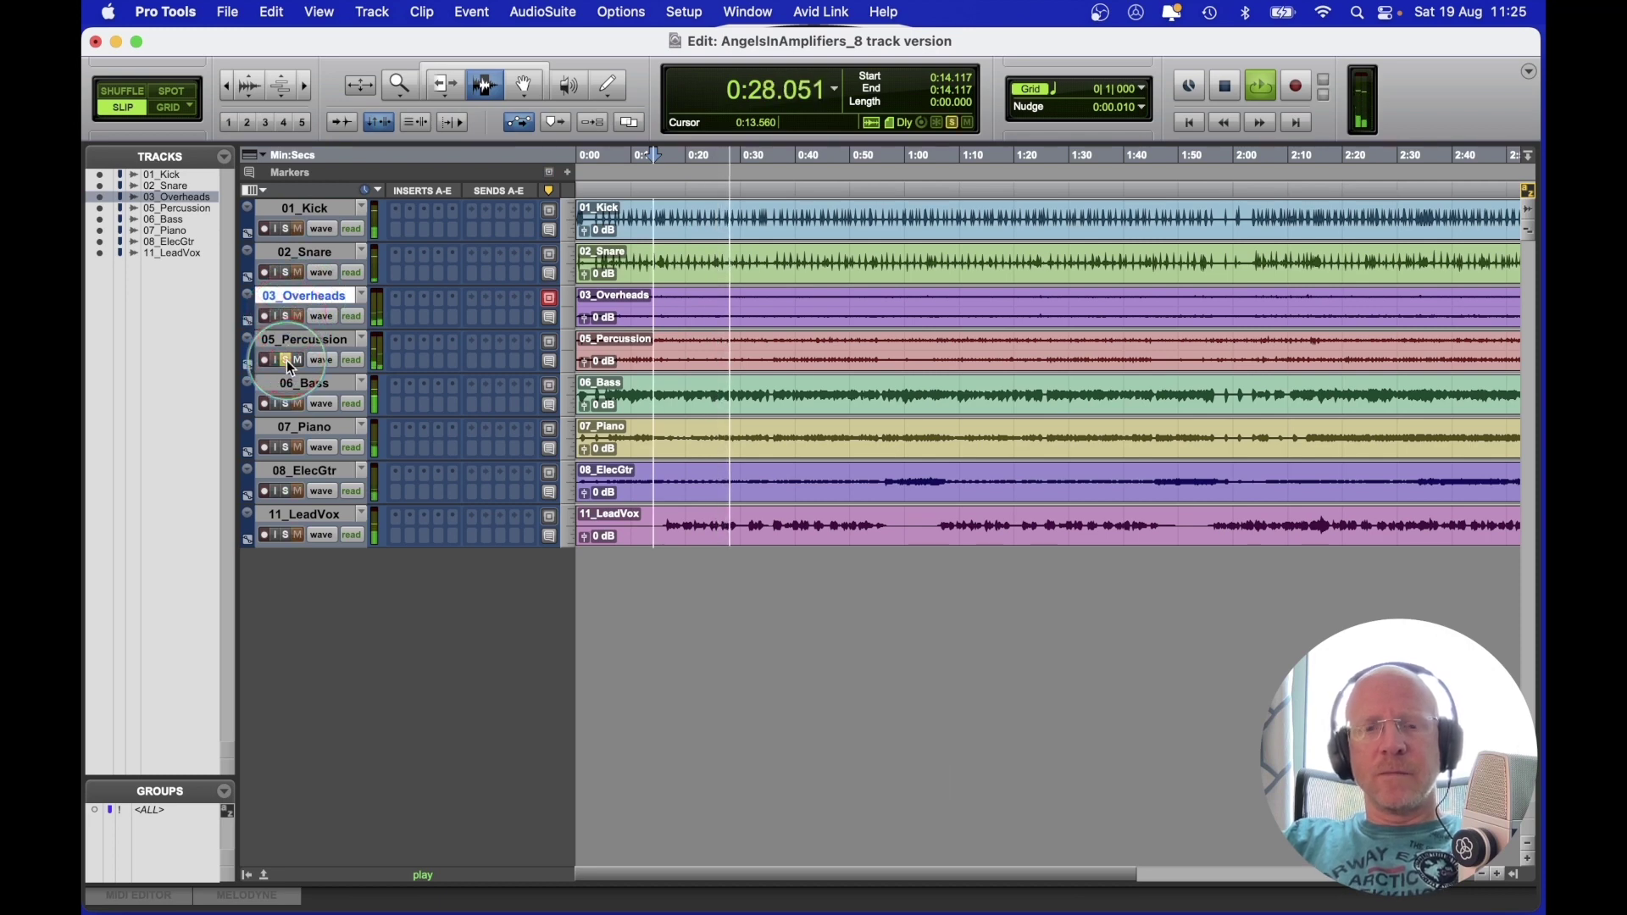
{"action": "left_click", "coordinate": [288, 361]}
Step: Solo 06_Bass, 07_Piano, 08_ElecGtr and 11_LeadVox in turn, clear the solo, and stop playback
{"action": "left_click", "coordinate": [286, 405]}
{"action": "left_click", "coordinate": [291, 402]}
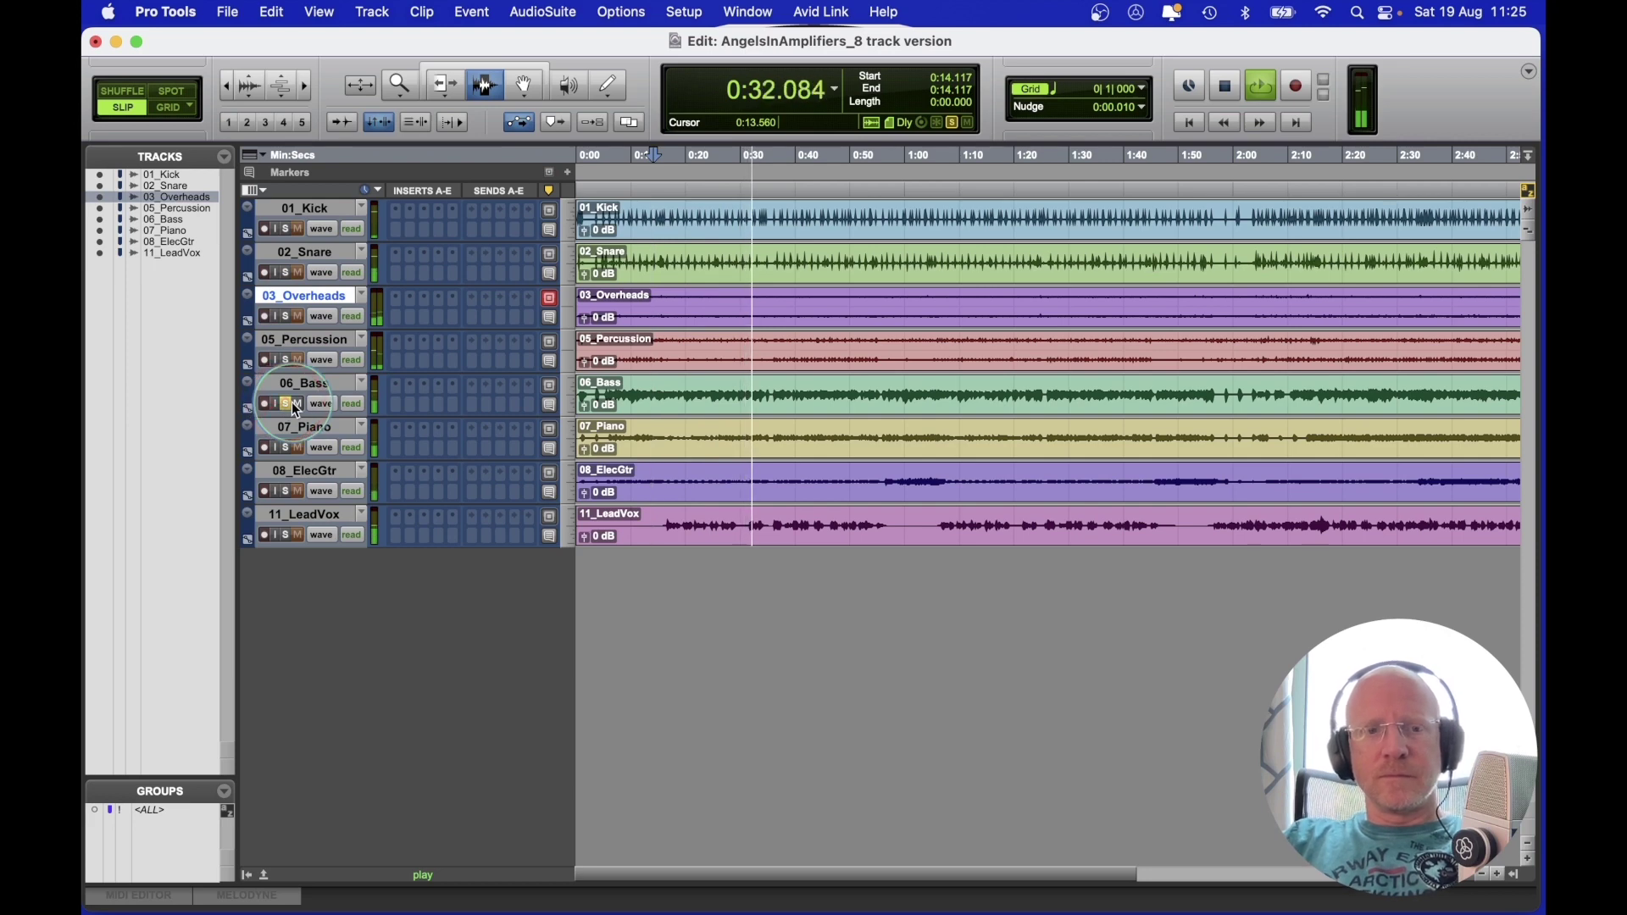
{"action": "left_click", "coordinate": [292, 402]}
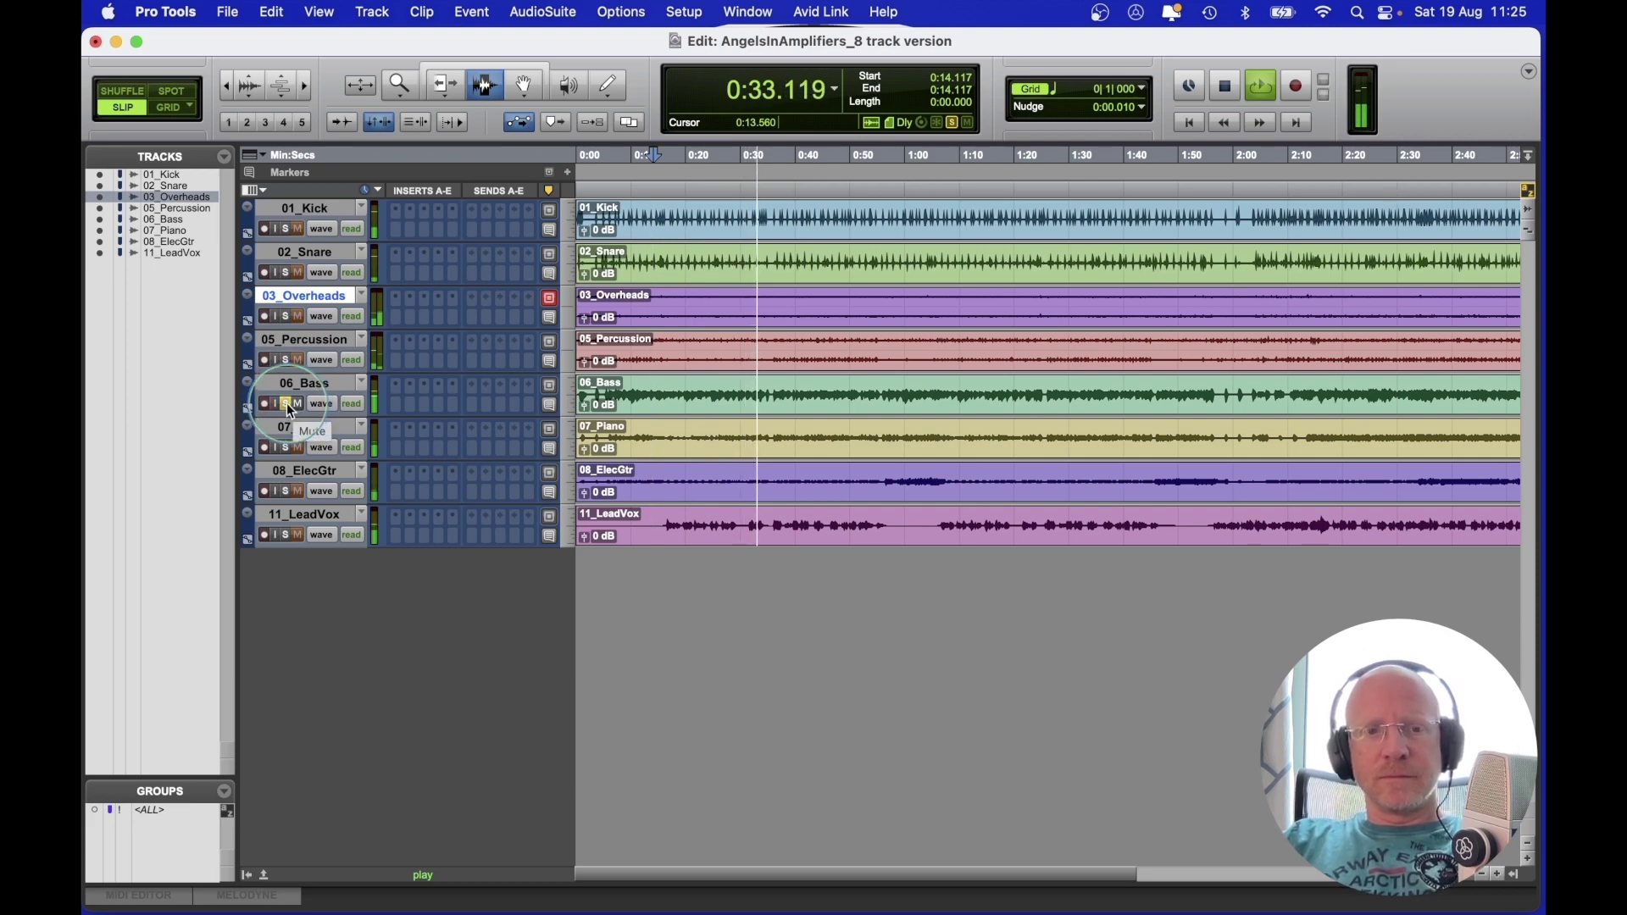
{"action": "left_click", "coordinate": [287, 448]}
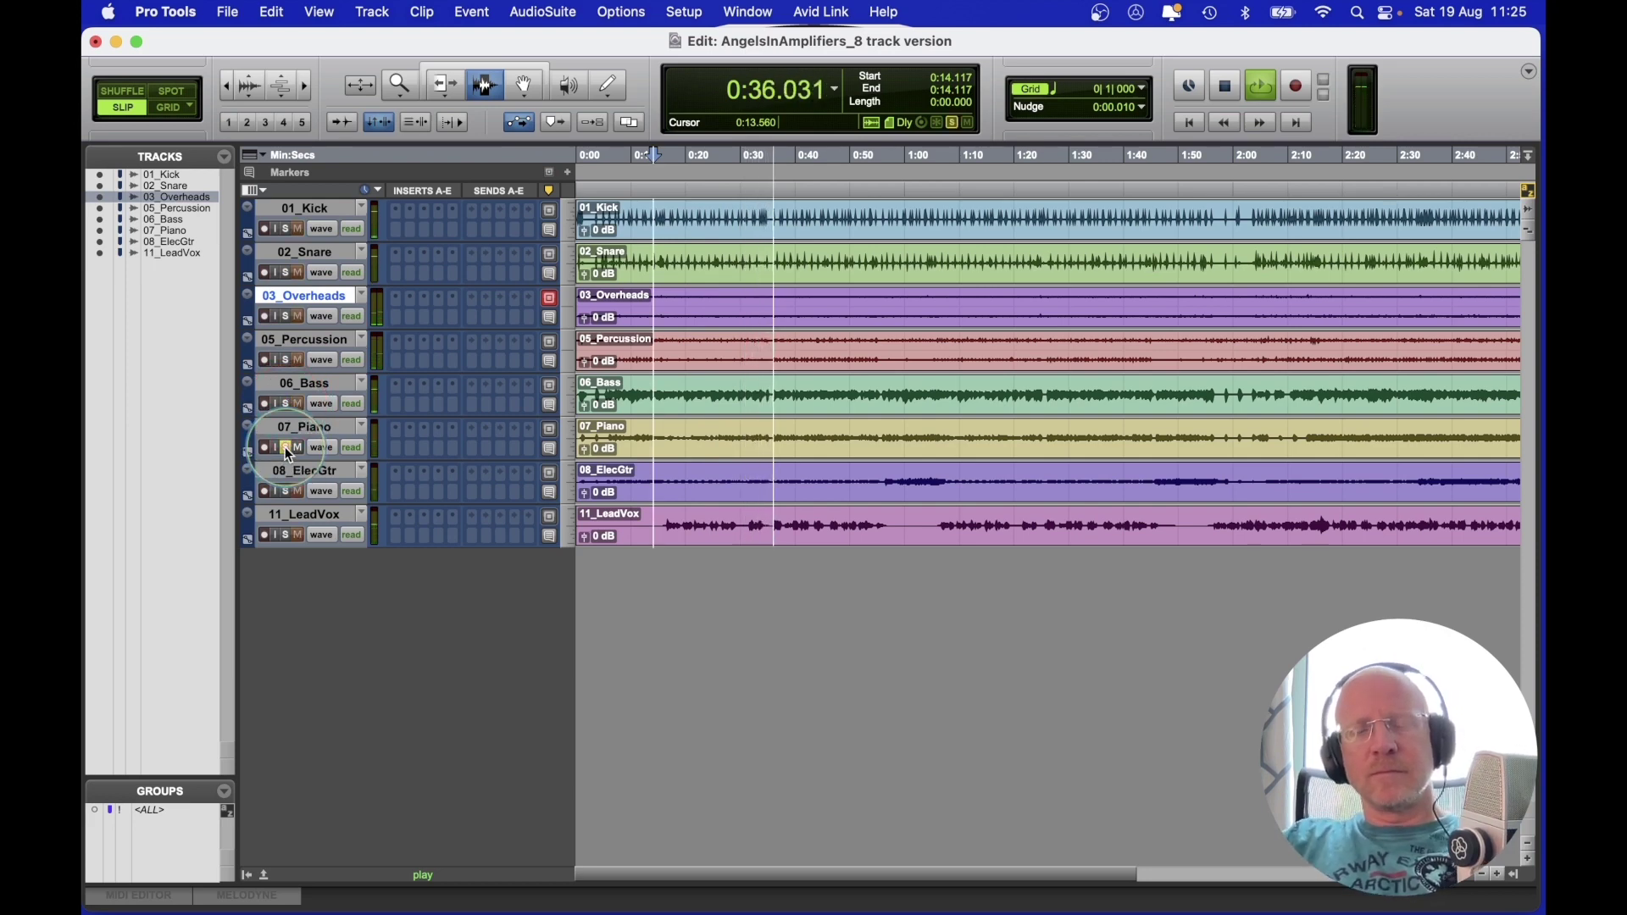
{"action": "left_click", "coordinate": [287, 493]}
{"action": "left_click", "coordinate": [289, 536]}
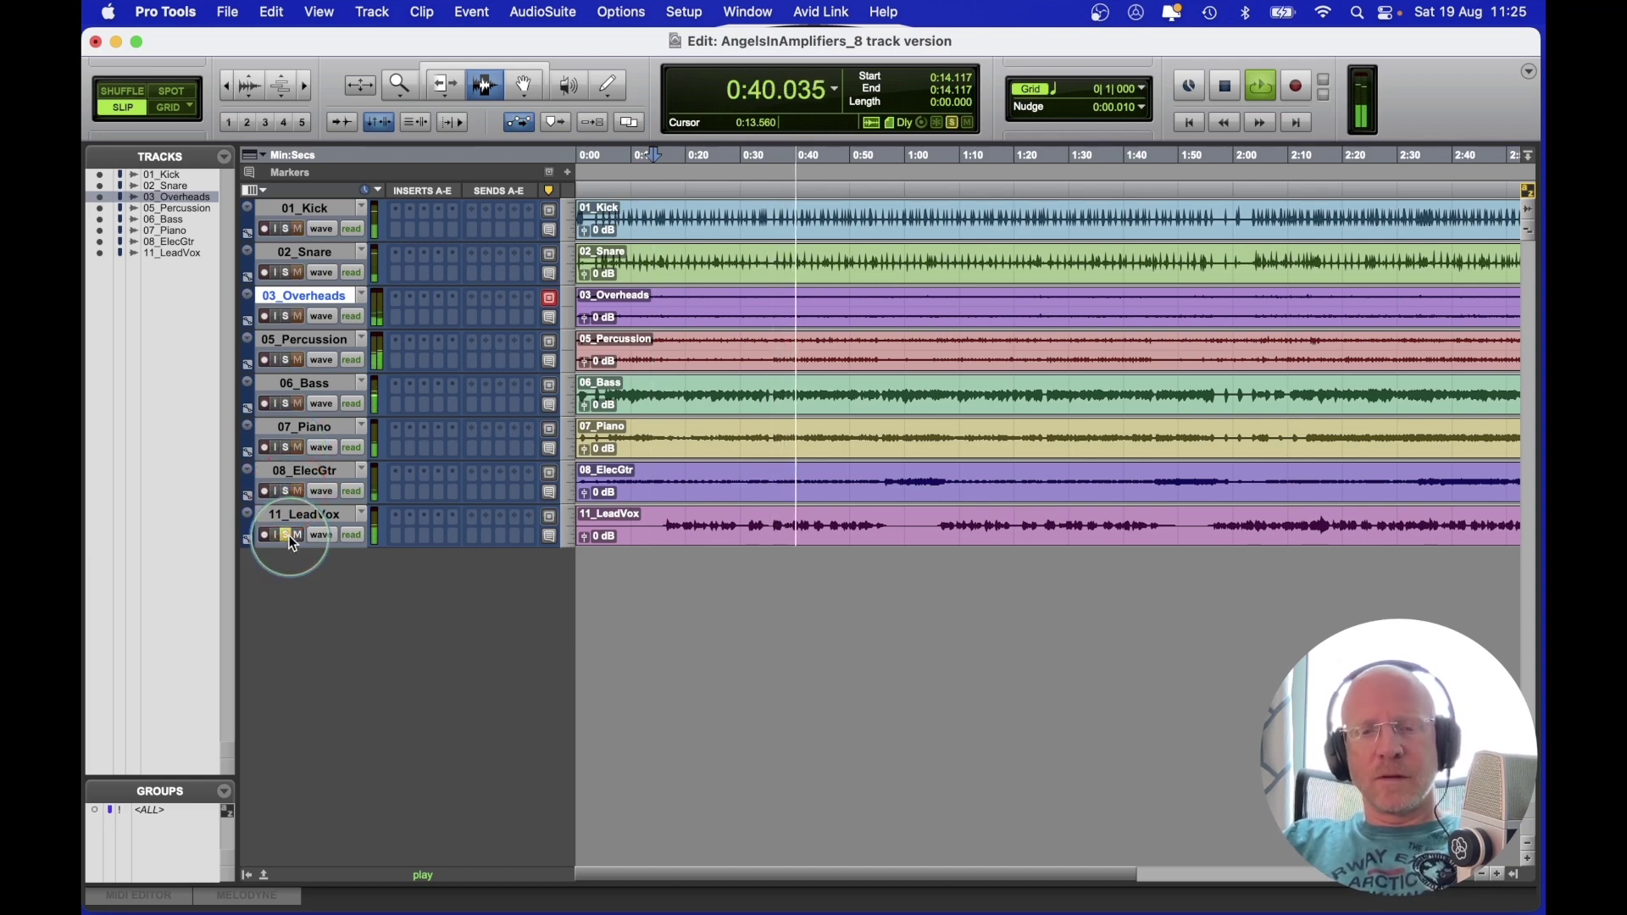
{"action": "left_click", "coordinate": [287, 536]}
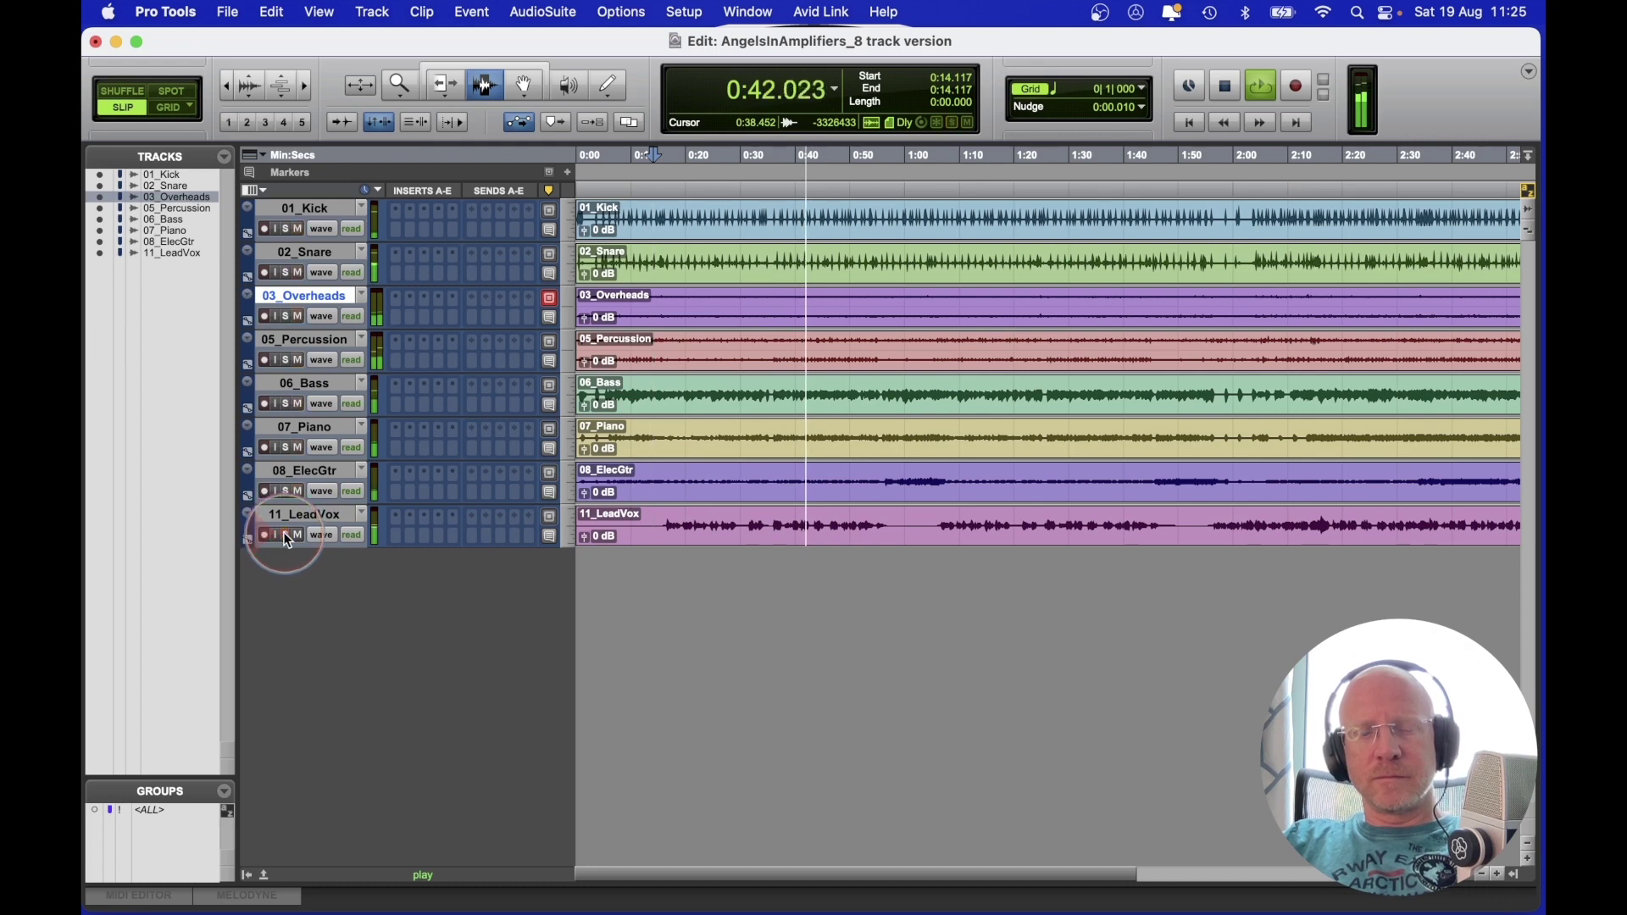
{"action": "left_click", "coordinate": [710, 548]}
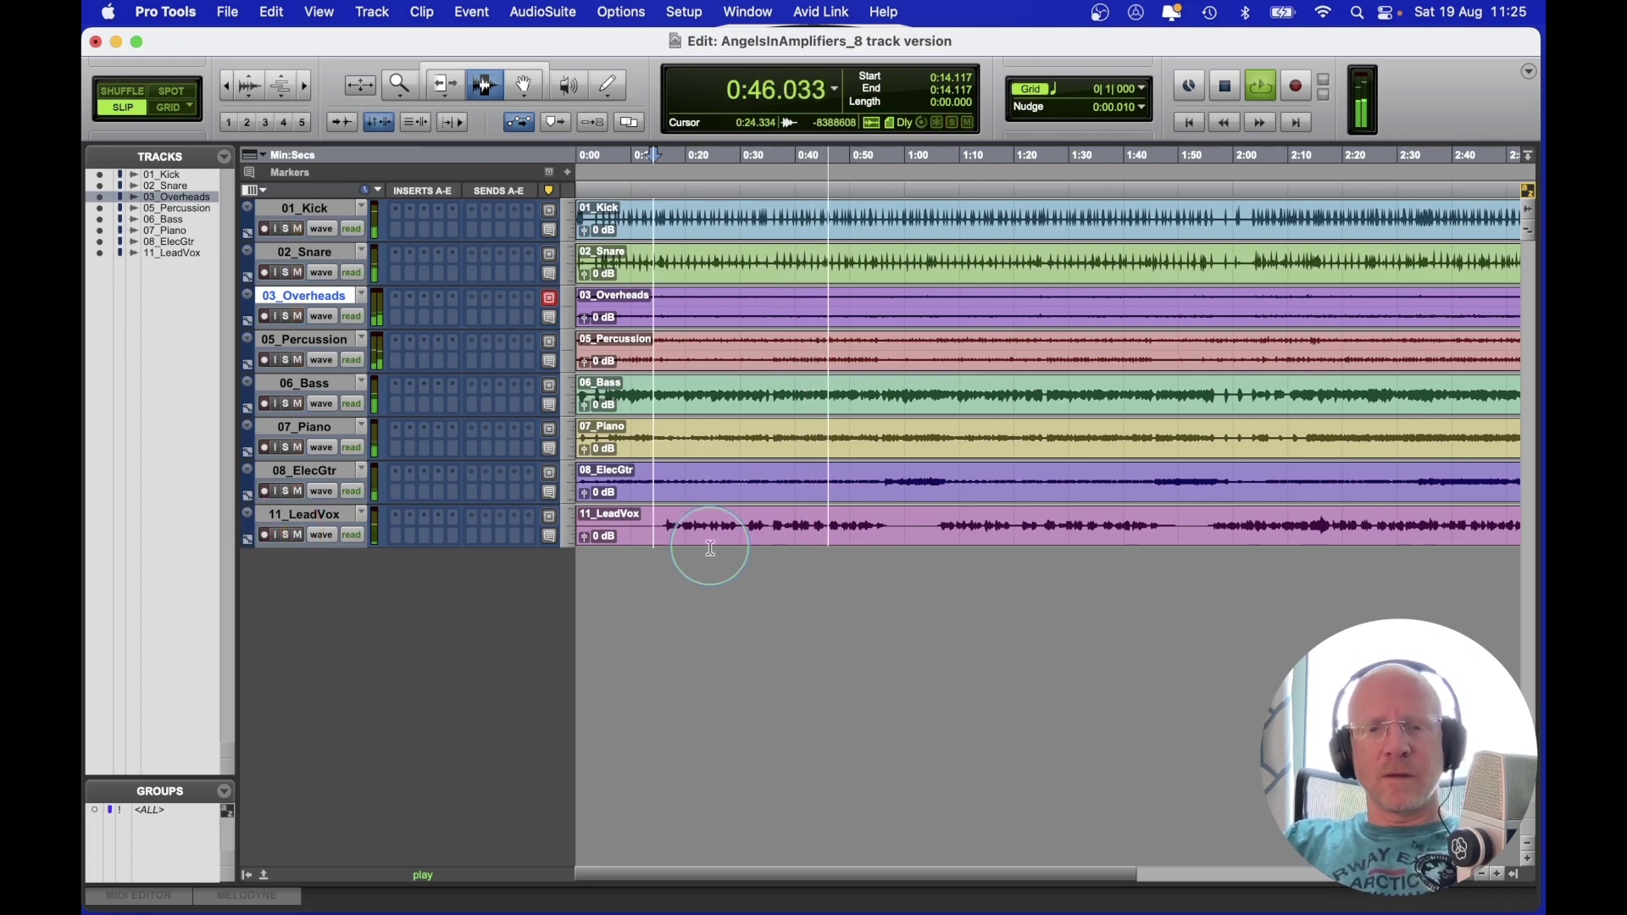
{"action": "key", "text": "space"}
{"action": "left_click", "coordinate": [432, 191]}
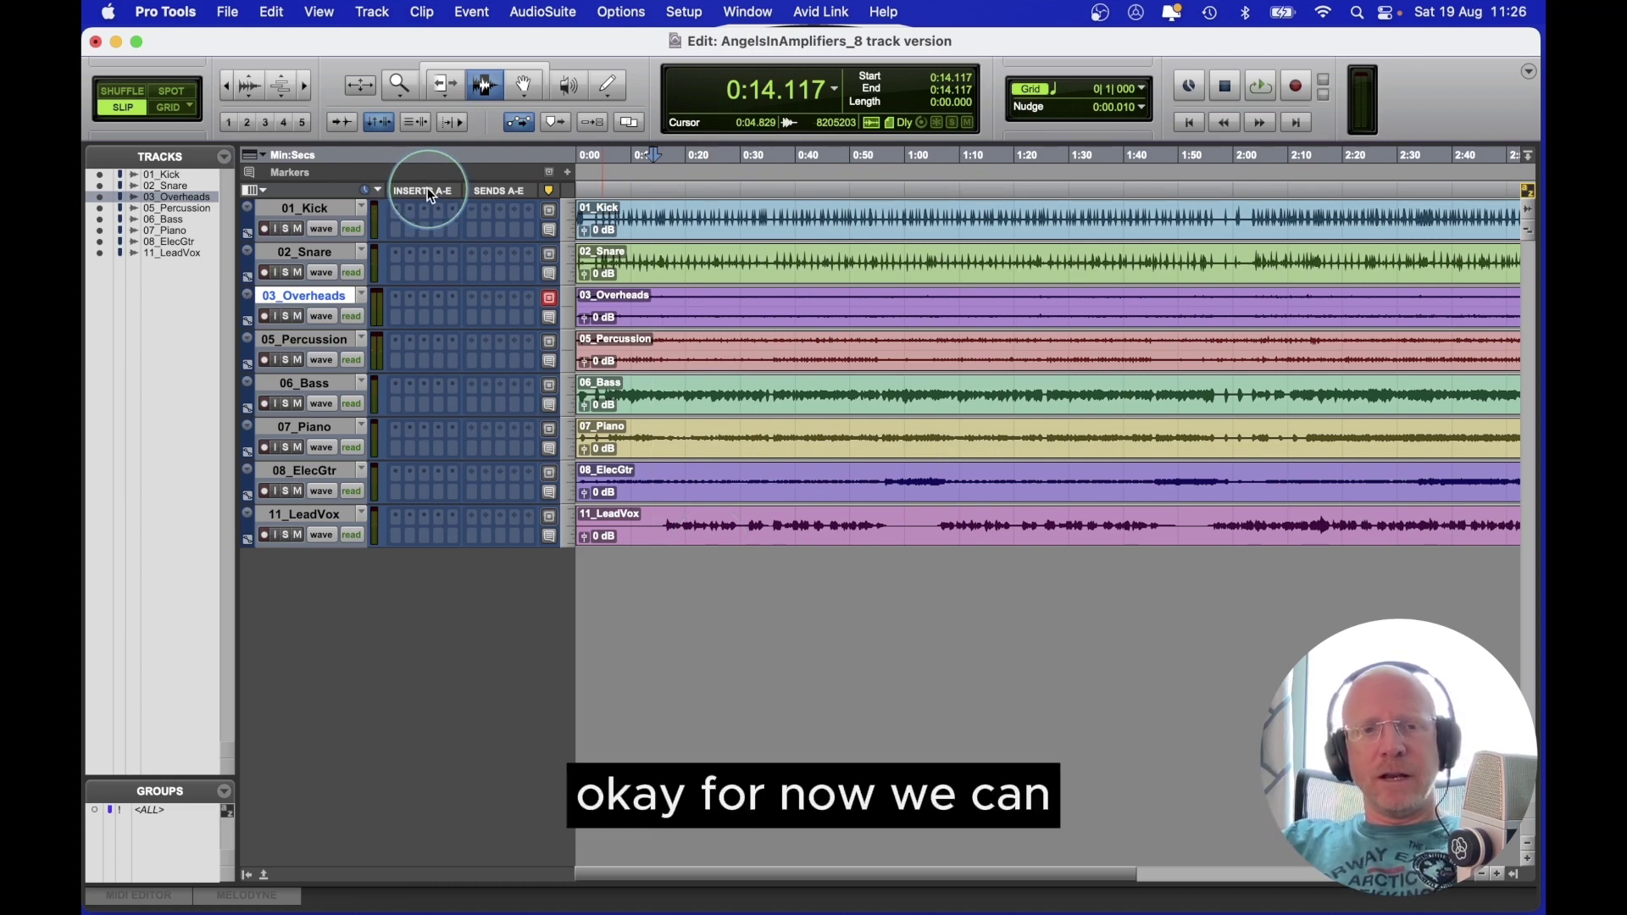
Step: Untick Inserts A-E and Sends A-E in the Edit window's column view options
{"action": "right_click", "coordinate": [427, 188]}
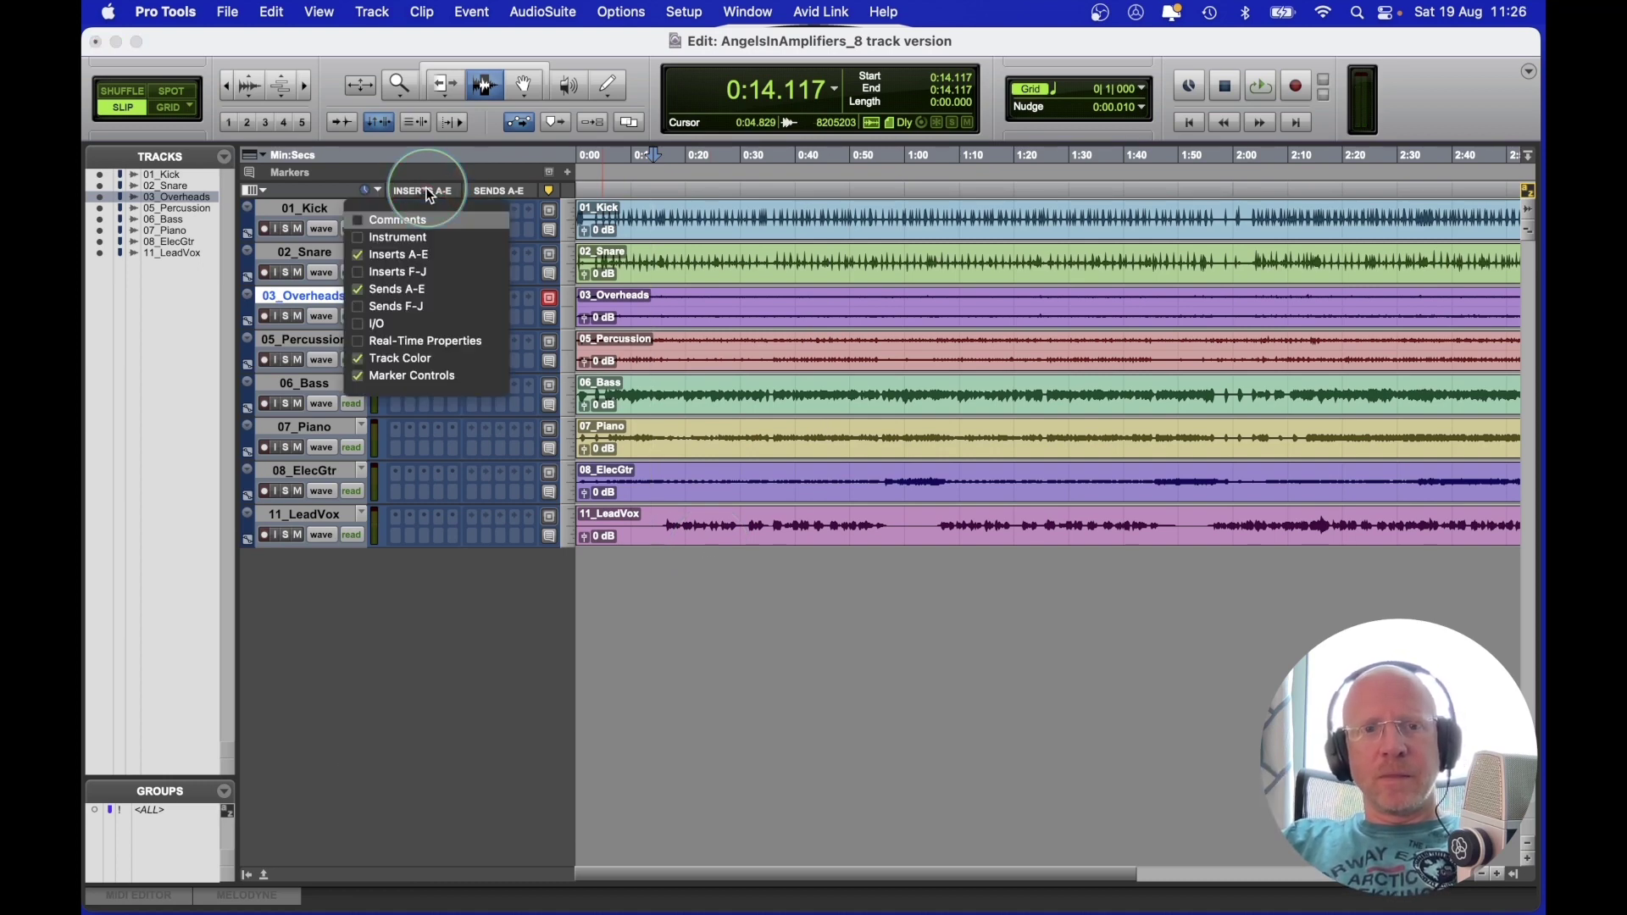
{"action": "left_click", "coordinate": [423, 194]}
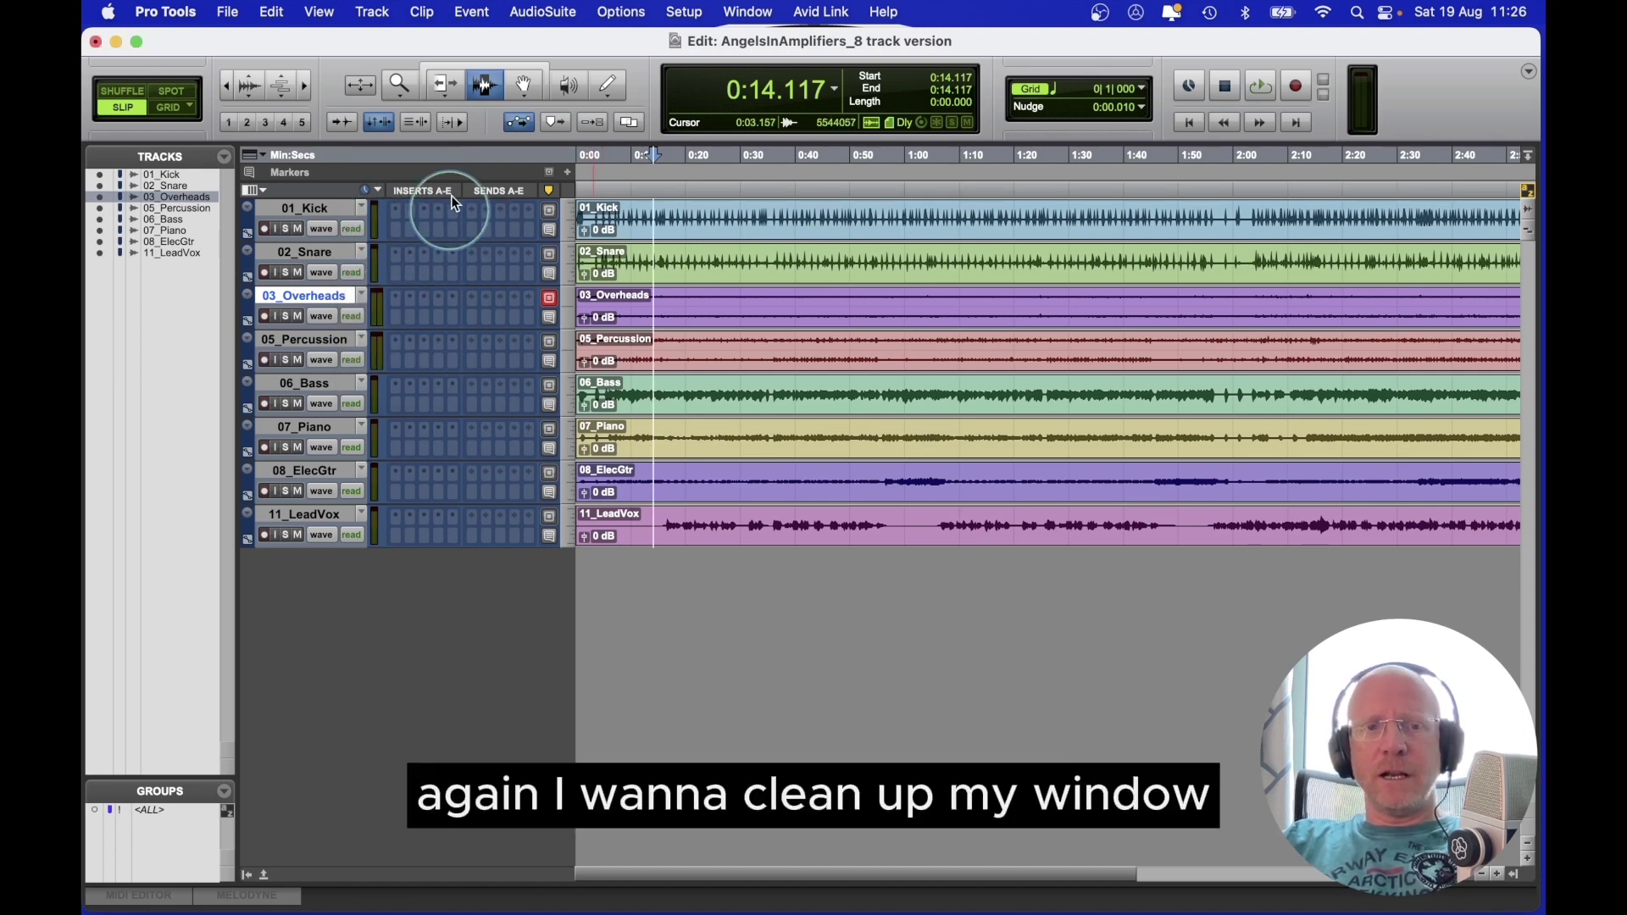
{"action": "right_click", "coordinate": [429, 189]}
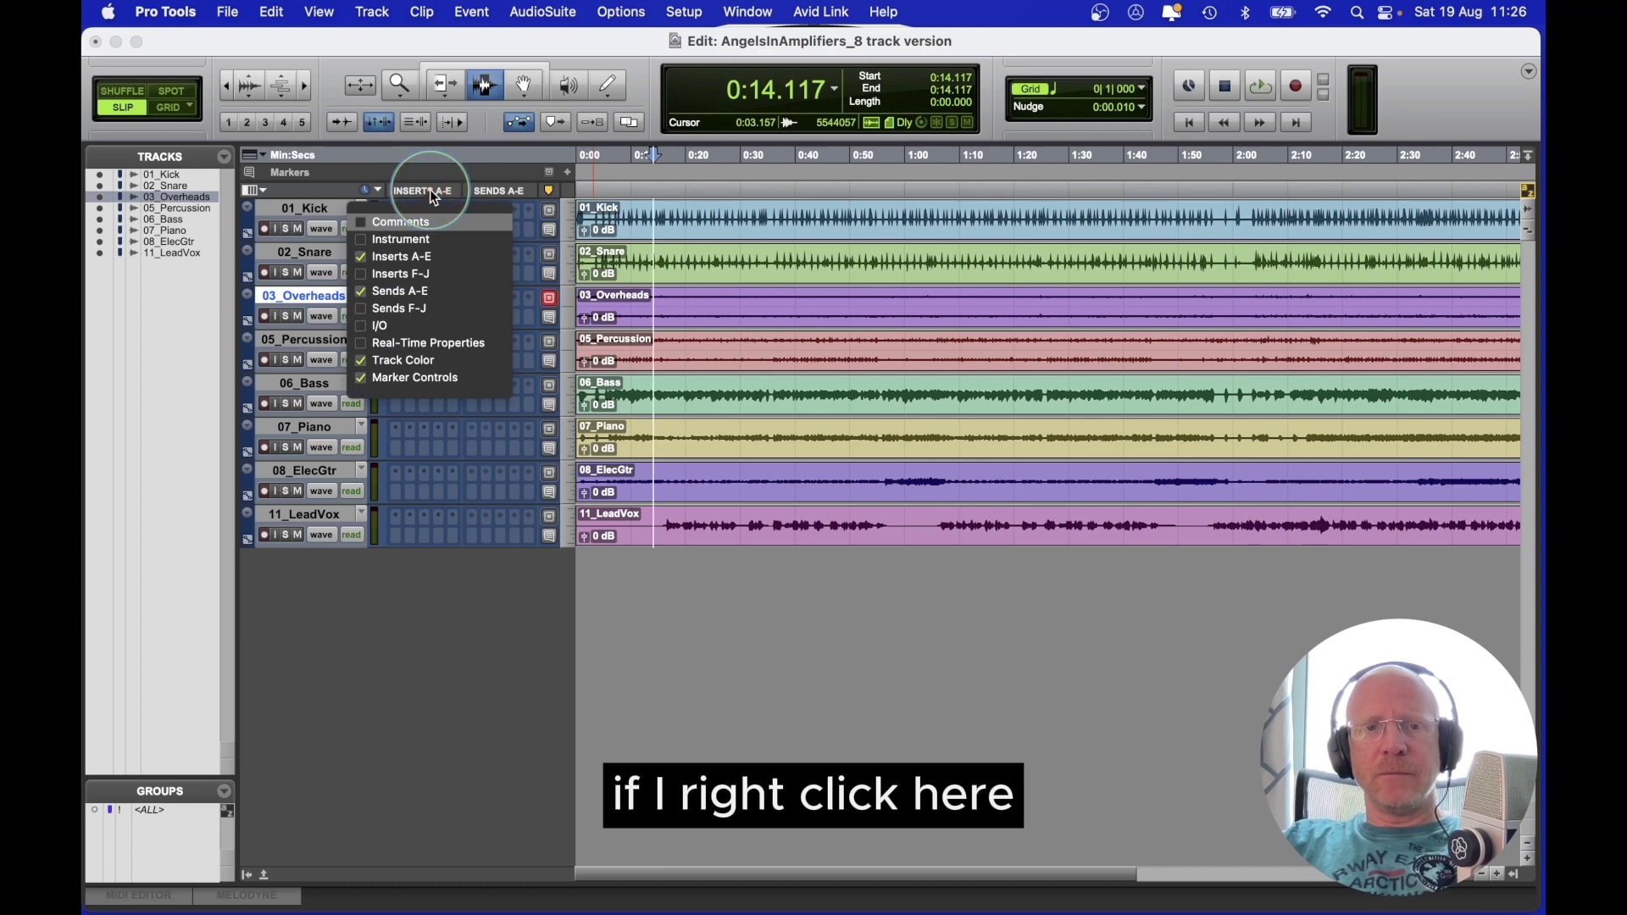
{"action": "left_click", "coordinate": [366, 259]}
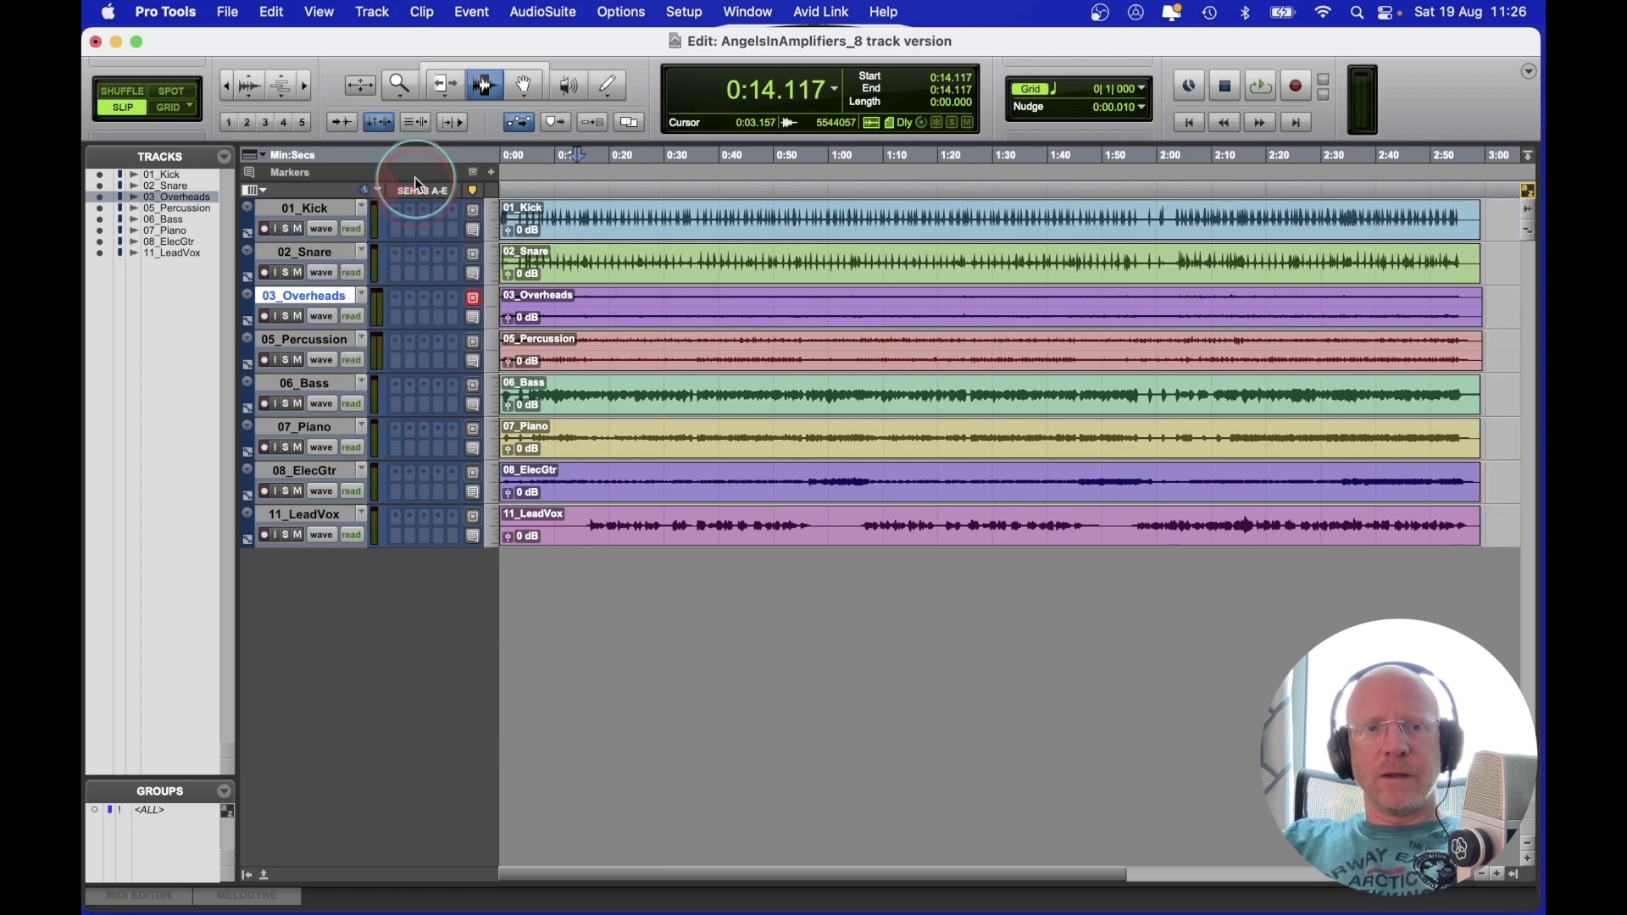
{"action": "right_click", "coordinate": [416, 195]}
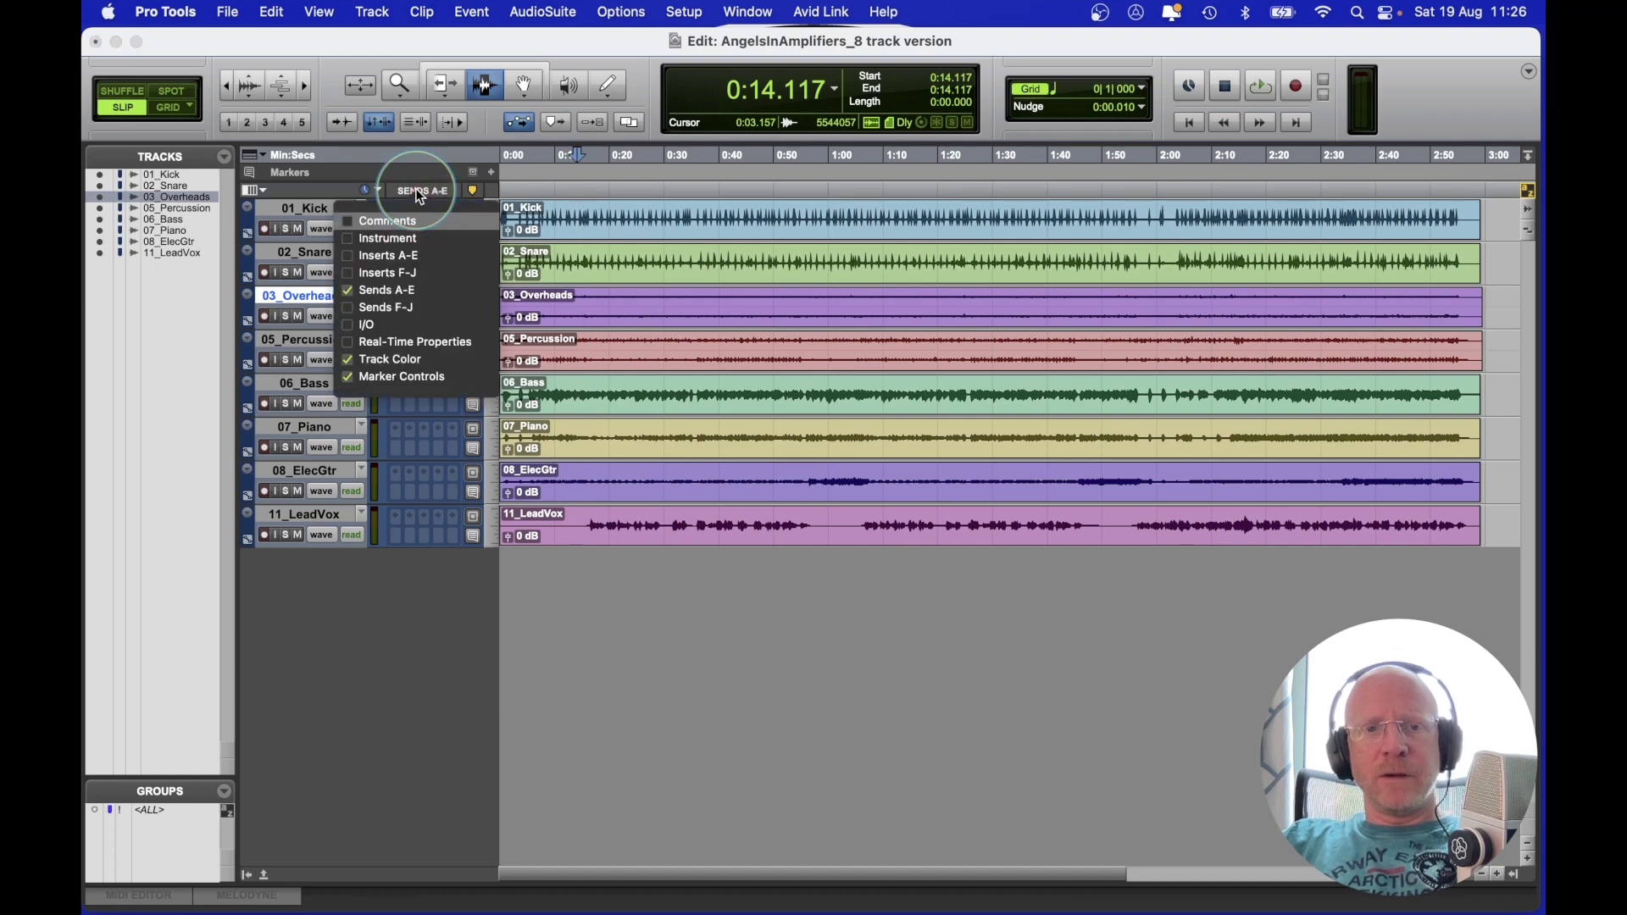
{"action": "left_click", "coordinate": [394, 290]}
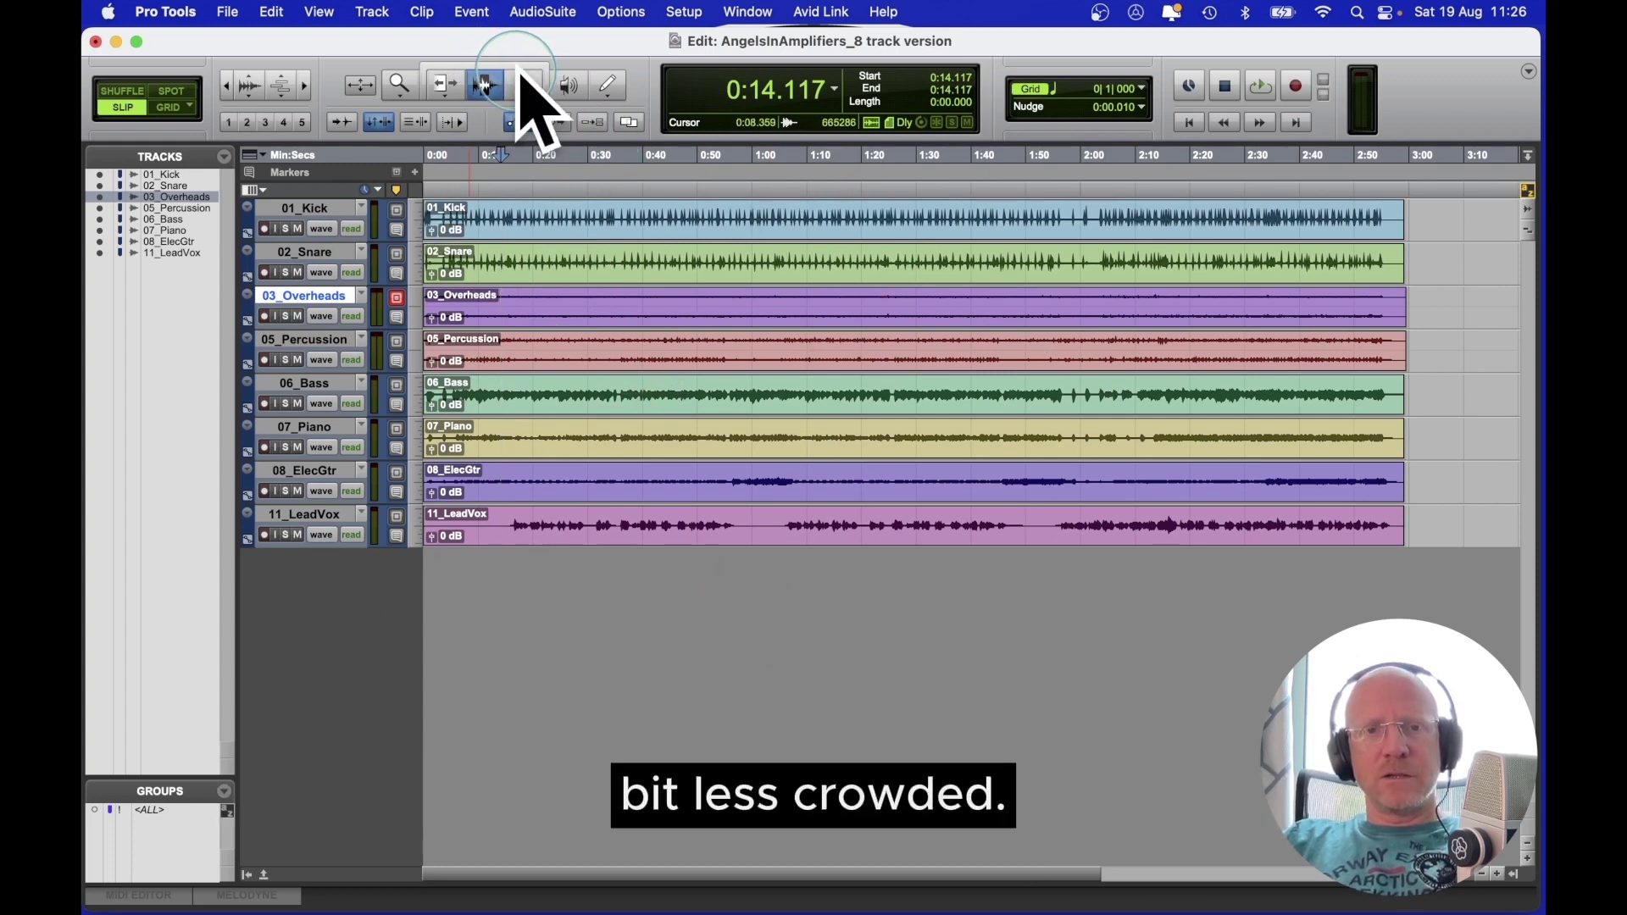
Step: Bring up the Mix window with Cmd+=
{"action": "left_click", "coordinate": [749, 11]}
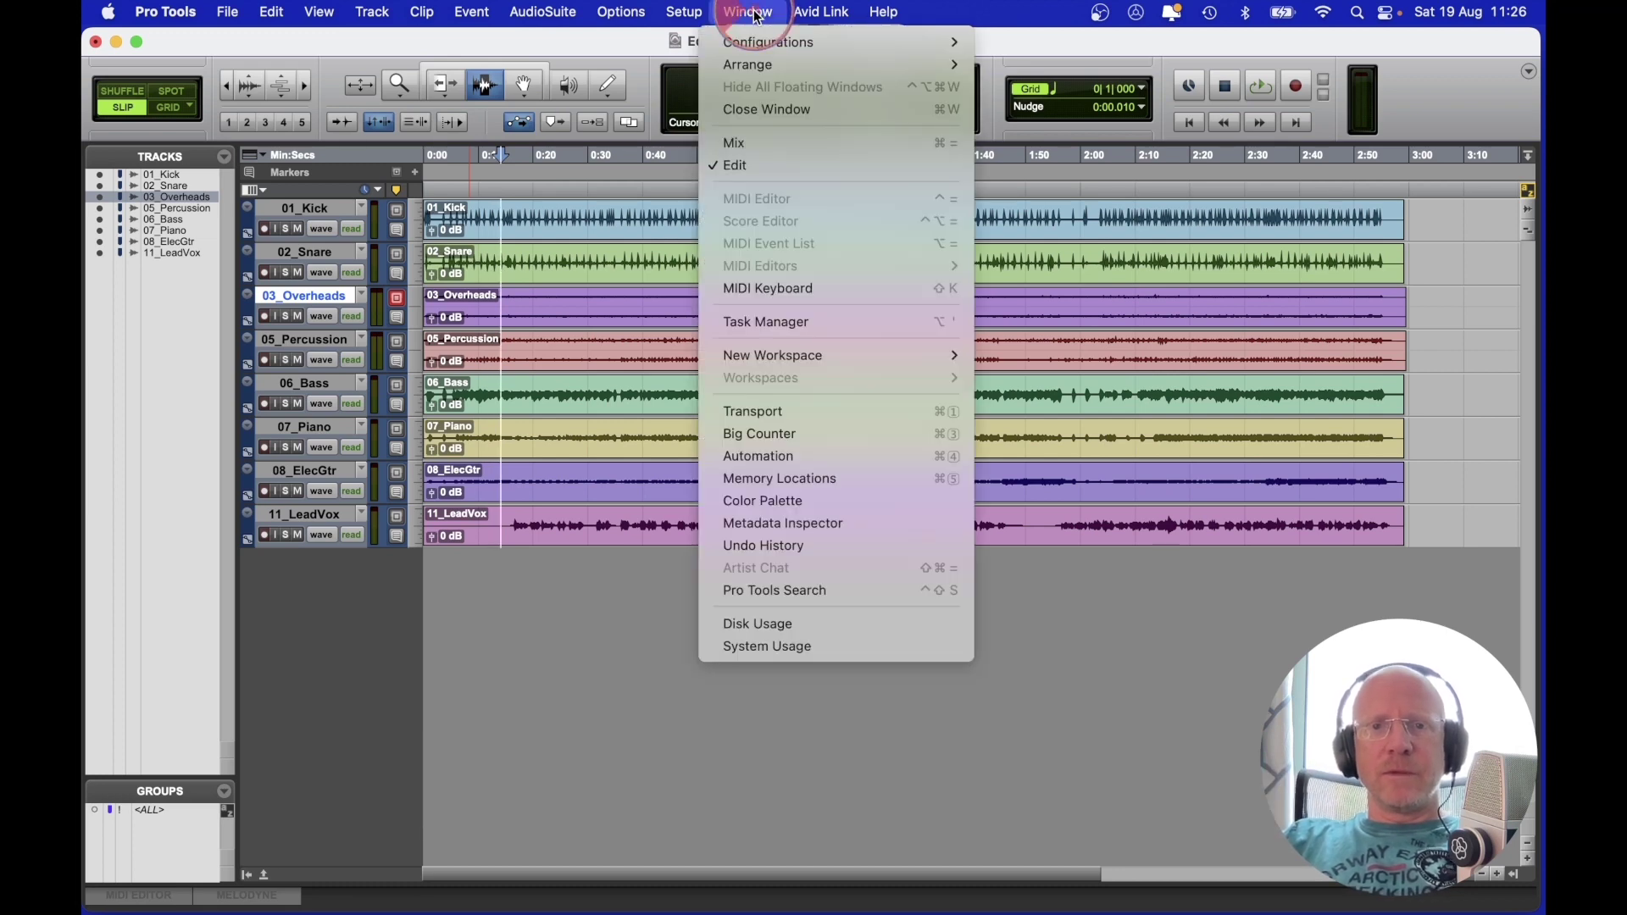
{"action": "left_click", "coordinate": [749, 12]}
{"action": "left_click", "coordinate": [749, 12]}
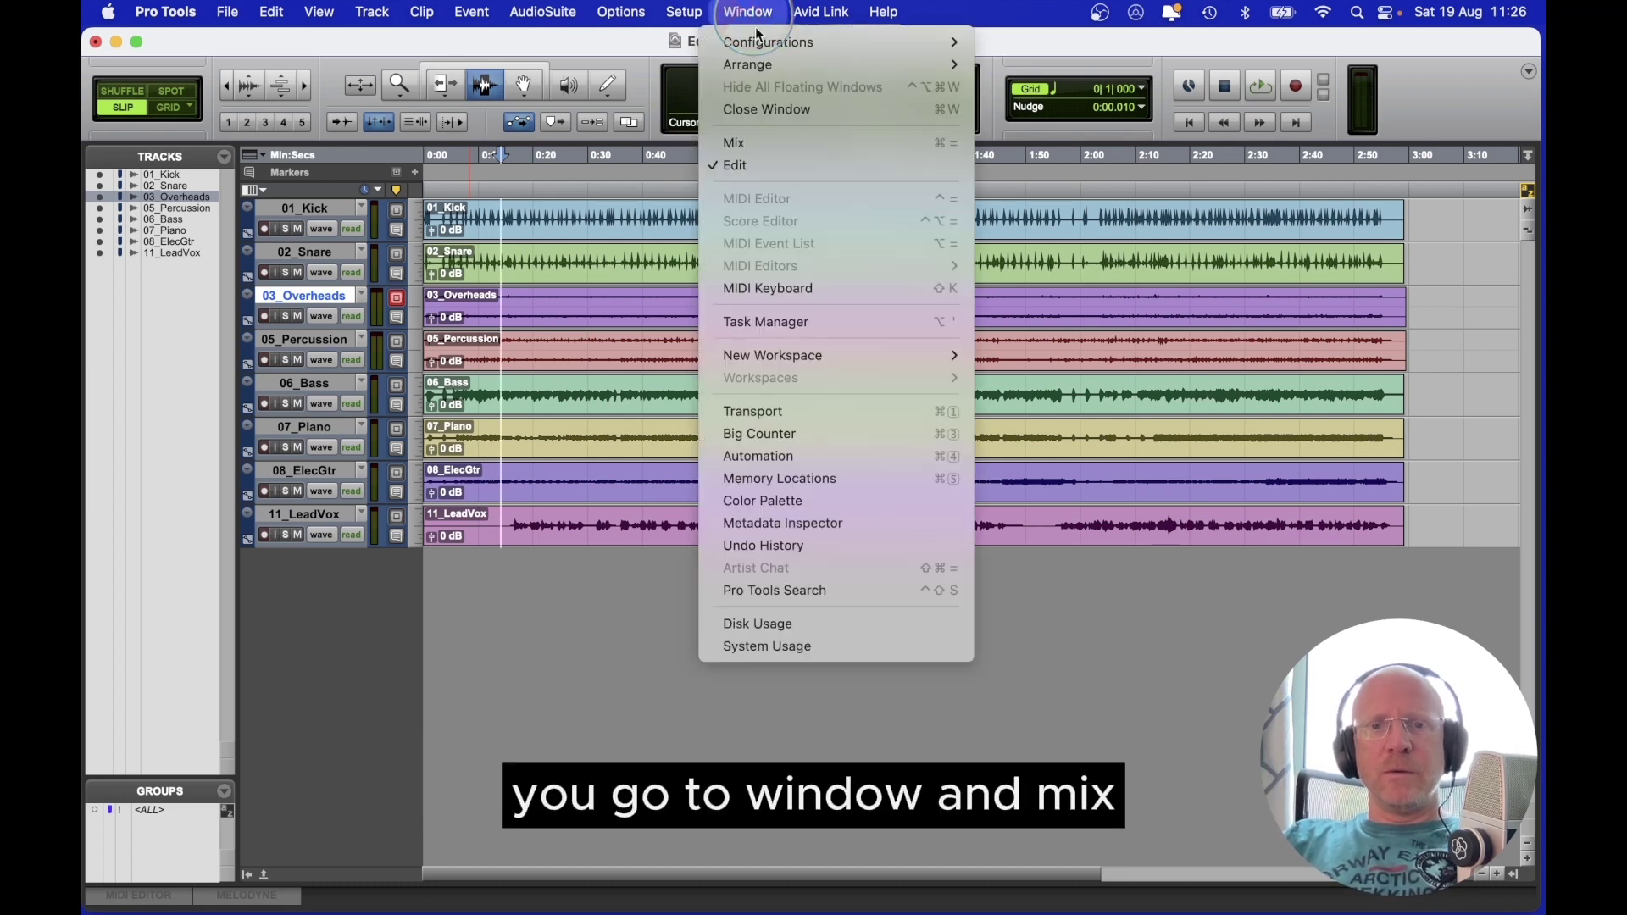
{"action": "left_click", "coordinate": [942, 147]}
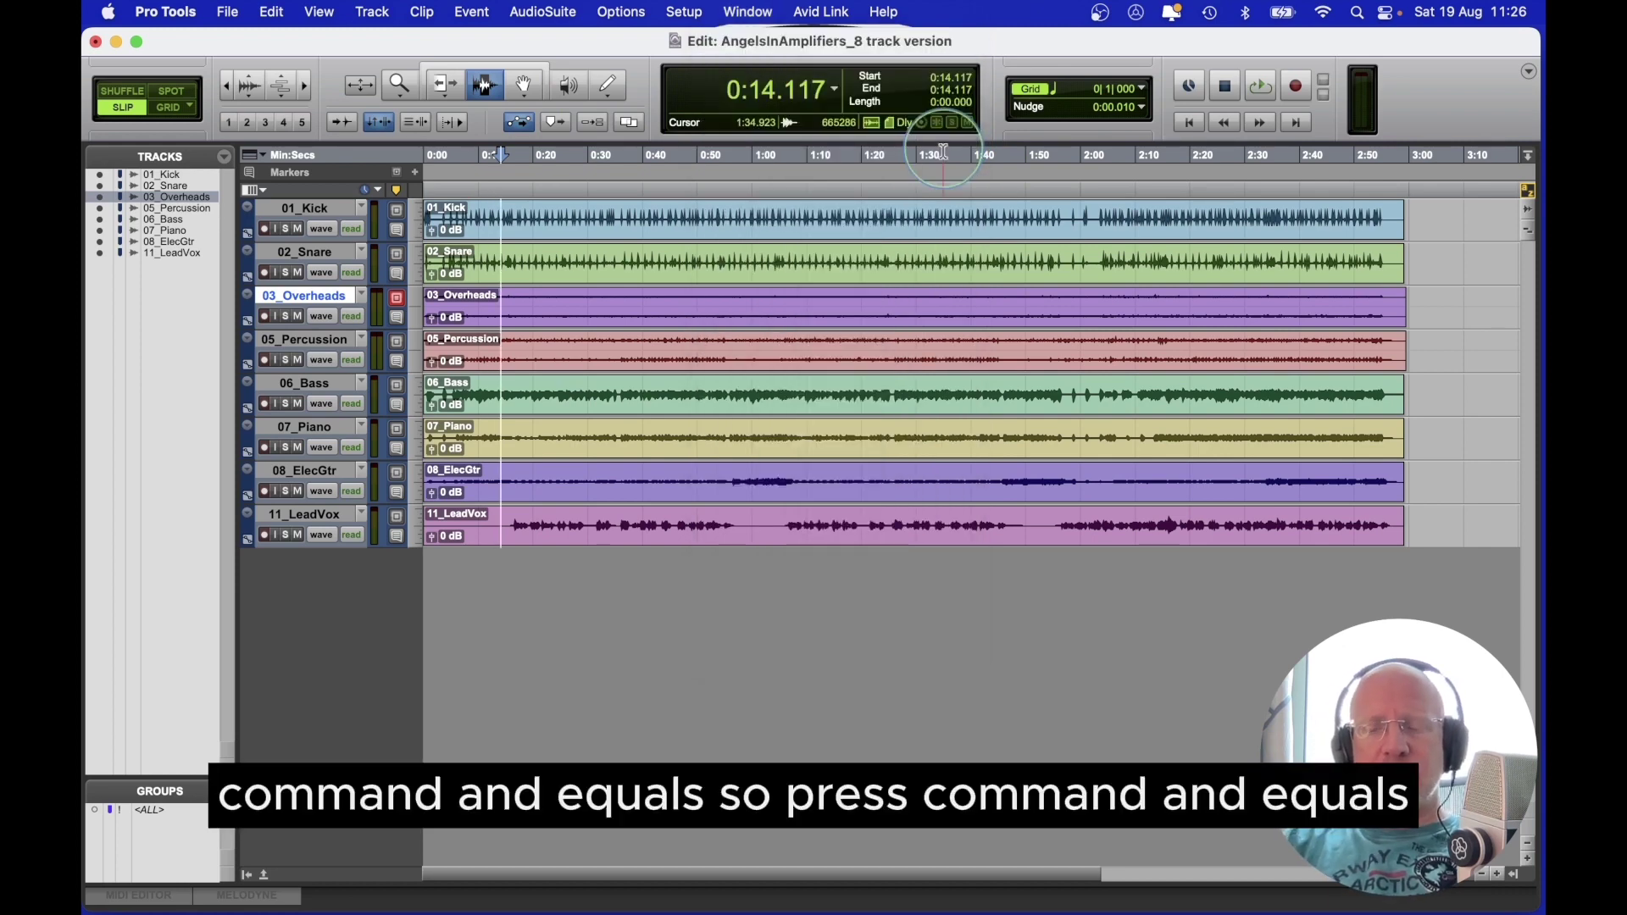
{"action": "key", "text": "super+equal"}
{"action": "key", "text": "super+equal"}
{"action": "key", "text": "super+equal"}
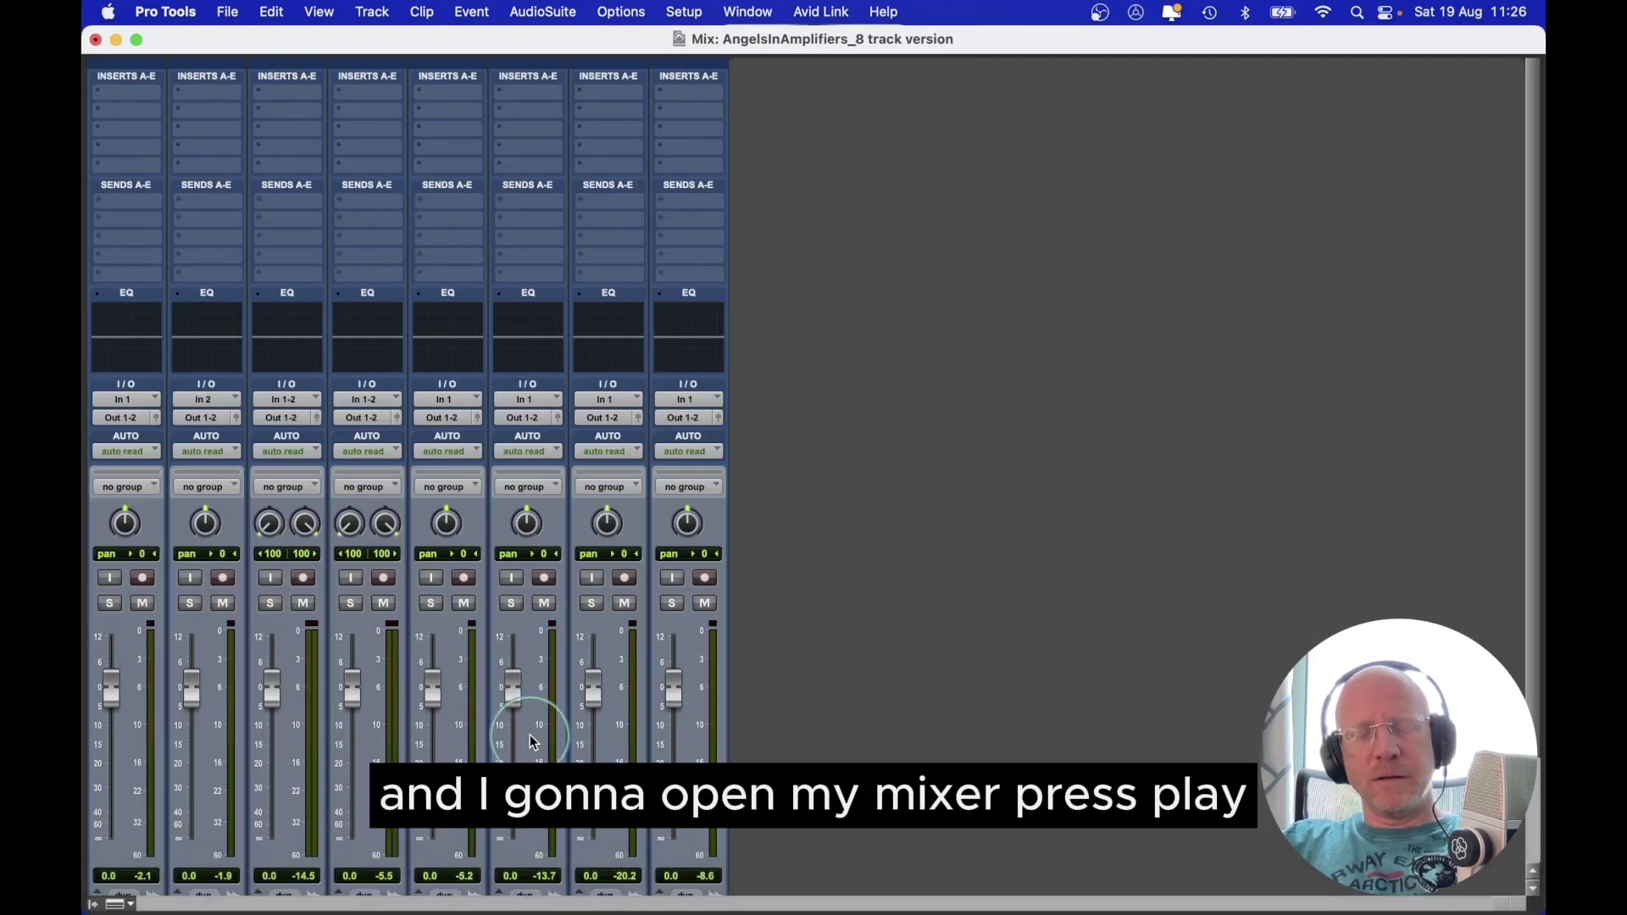
Step: During playback, pull all channel faders down, then raise Kick and Bass back up
{"action": "key", "text": "space"}
{"action": "scroll", "coordinate": [450, 695], "scroll_direction": "down", "scroll_amount": 3}
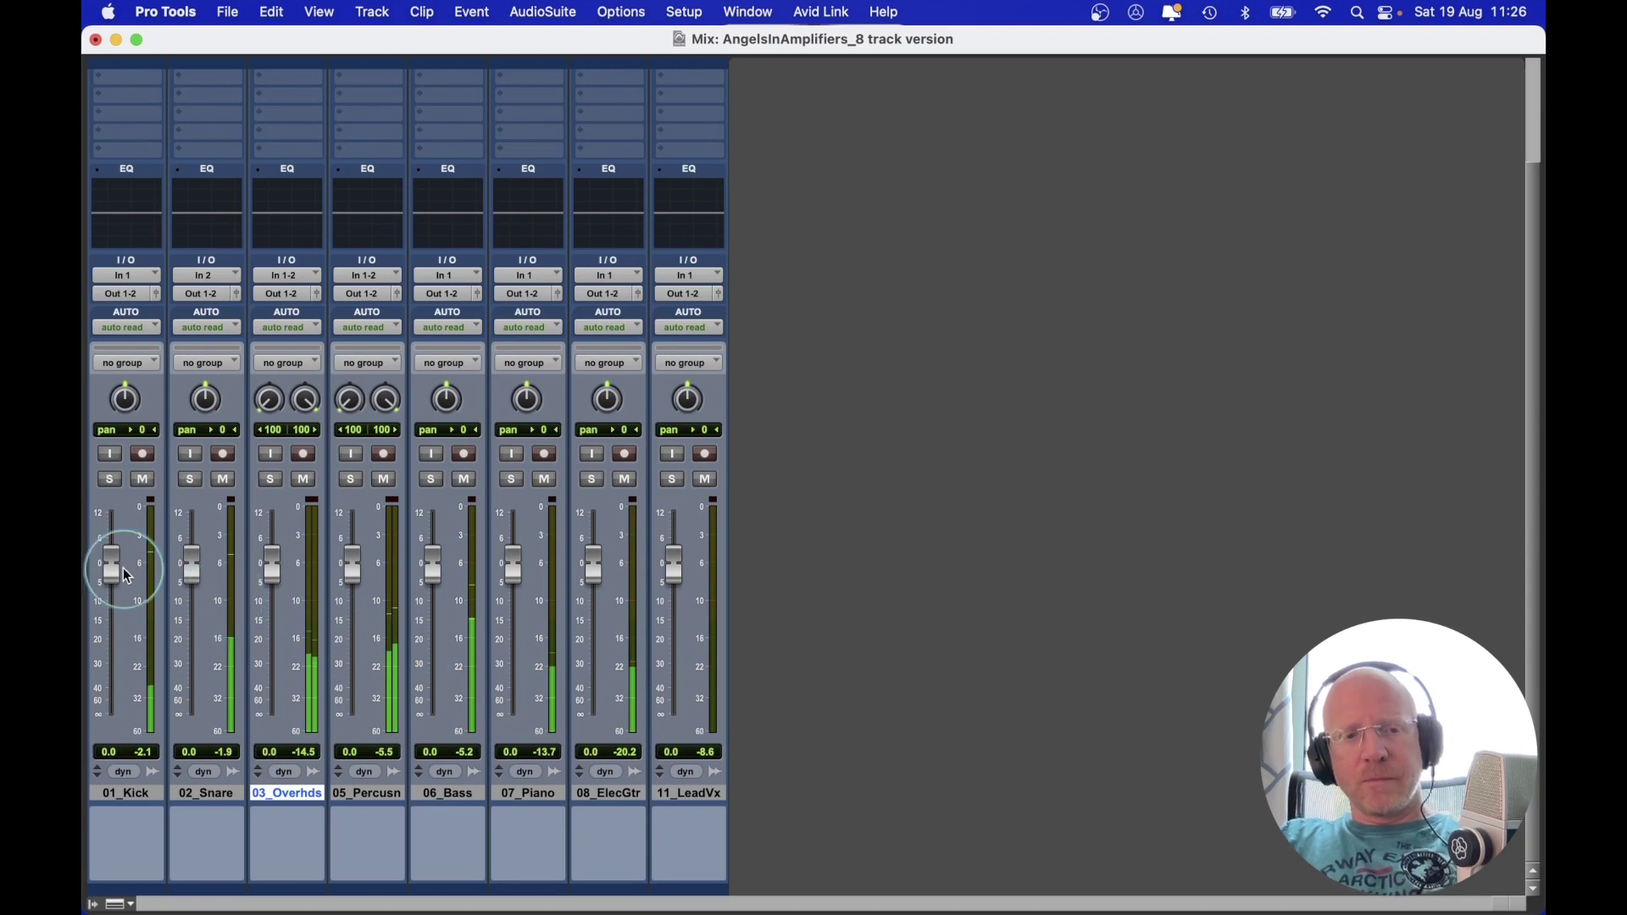
{"action": "left_click_drag", "start_coordinate": [114, 559], "coordinate": [111, 629]}
{"action": "left_click_drag", "start_coordinate": [183, 567], "coordinate": [181, 629]}
{"action": "left_click_drag", "start_coordinate": [259, 573], "coordinate": [262, 627]}
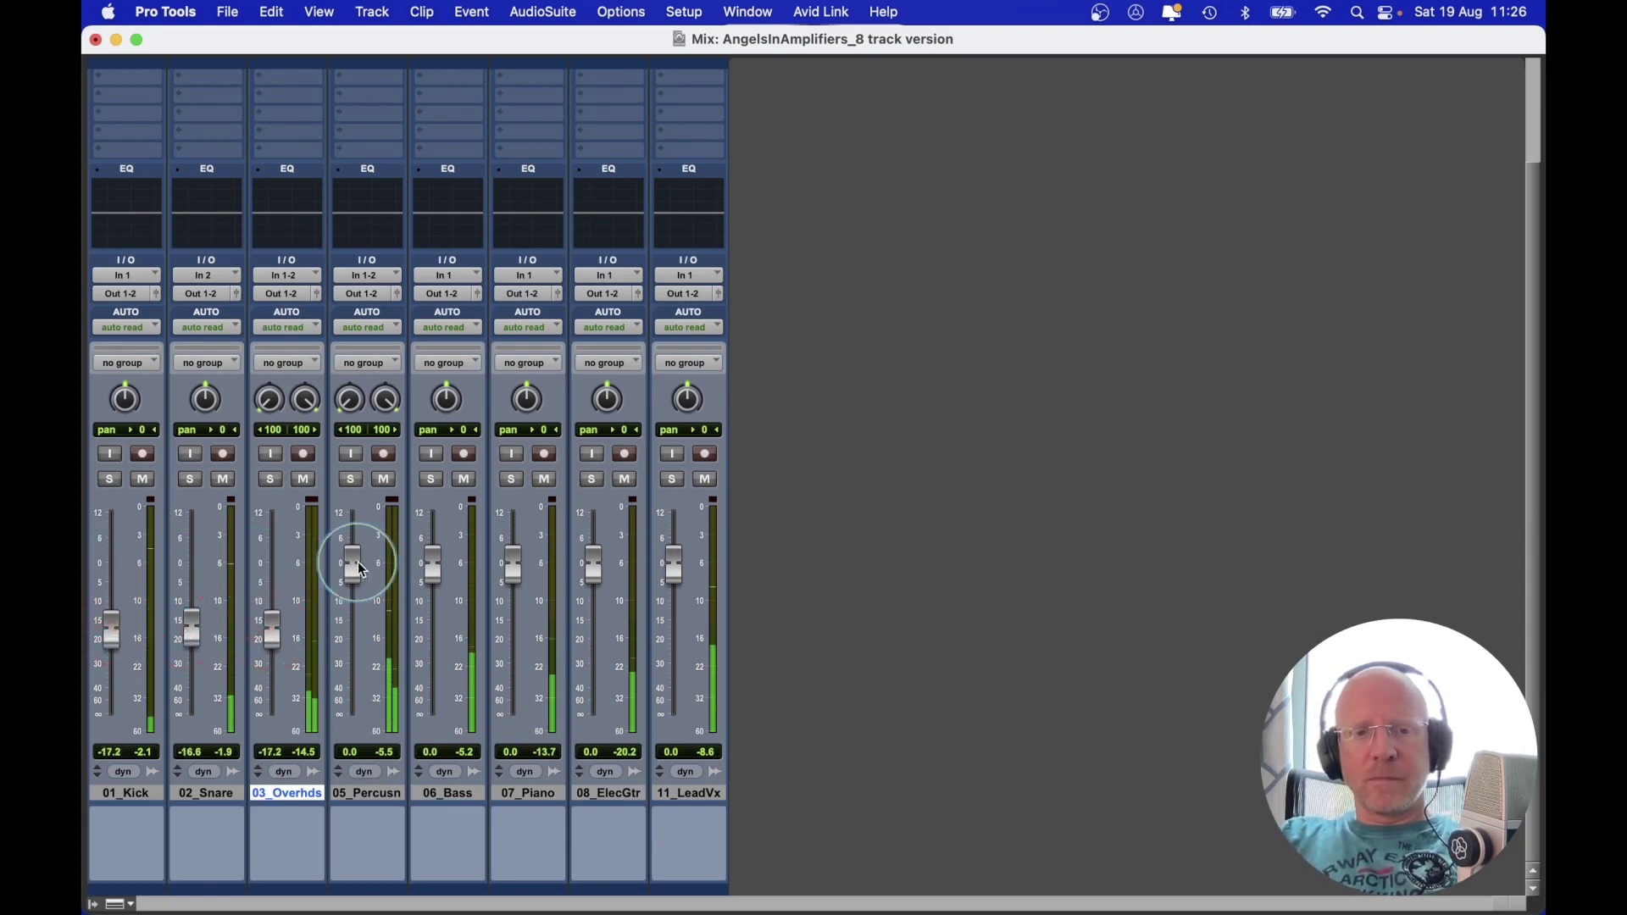
{"action": "left_click_drag", "start_coordinate": [353, 565], "coordinate": [361, 630]}
{"action": "left_click_drag", "start_coordinate": [434, 560], "coordinate": [434, 620]}
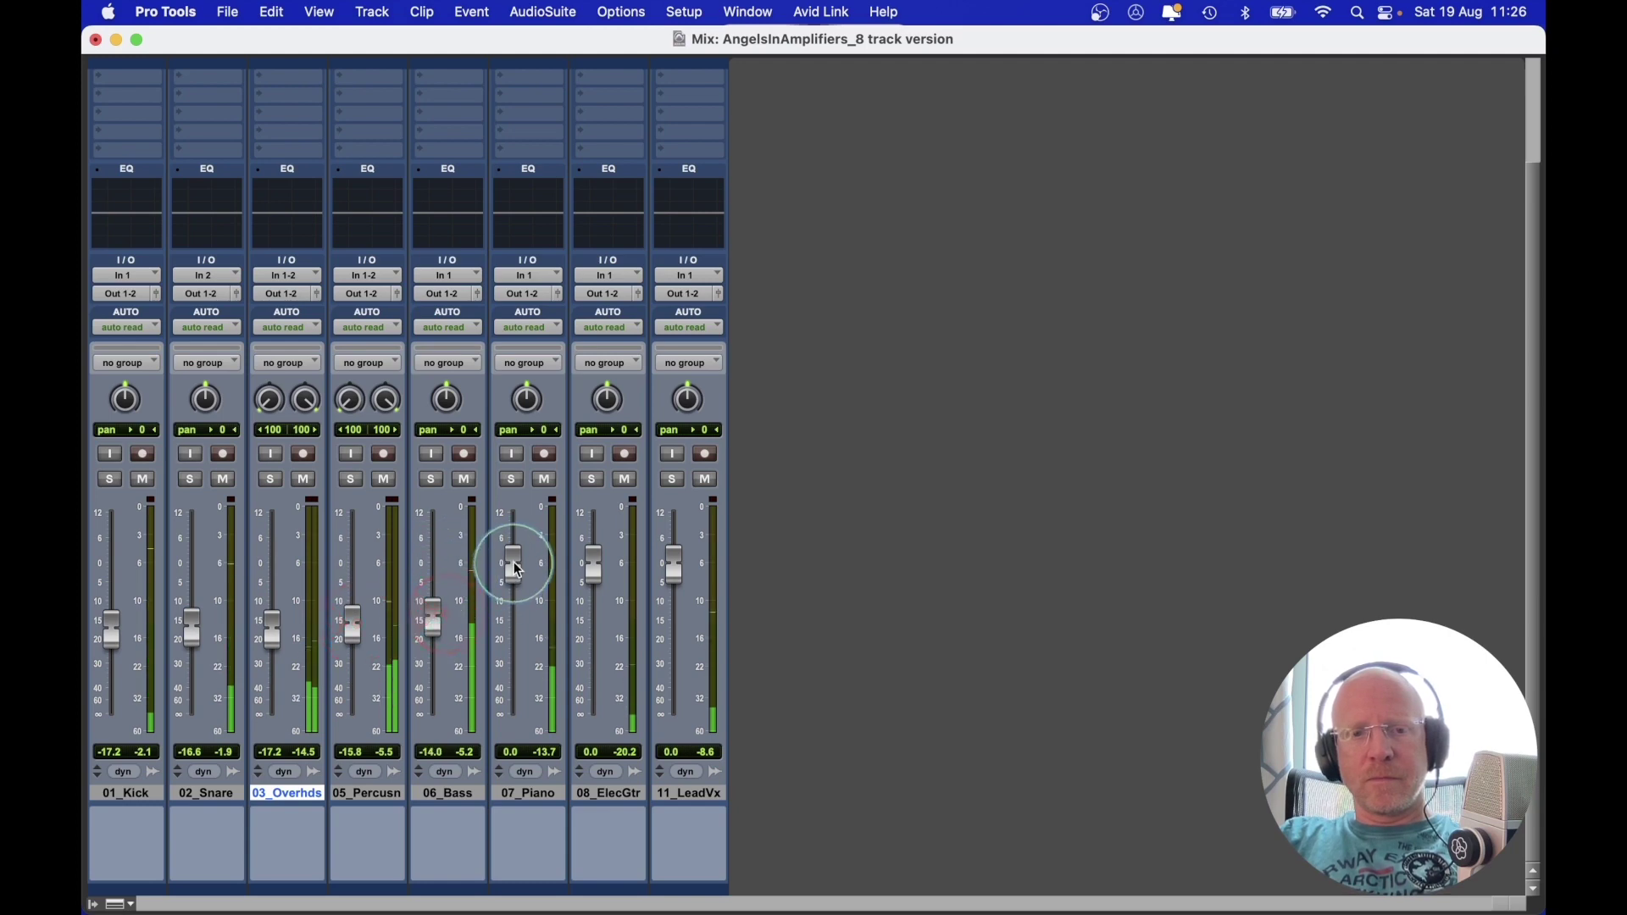
{"action": "left_click_drag", "start_coordinate": [513, 562], "coordinate": [519, 652]}
{"action": "left_click_drag", "start_coordinate": [591, 564], "coordinate": [432, 595]}
{"action": "left_click_drag", "start_coordinate": [110, 631], "coordinate": [111, 585]}
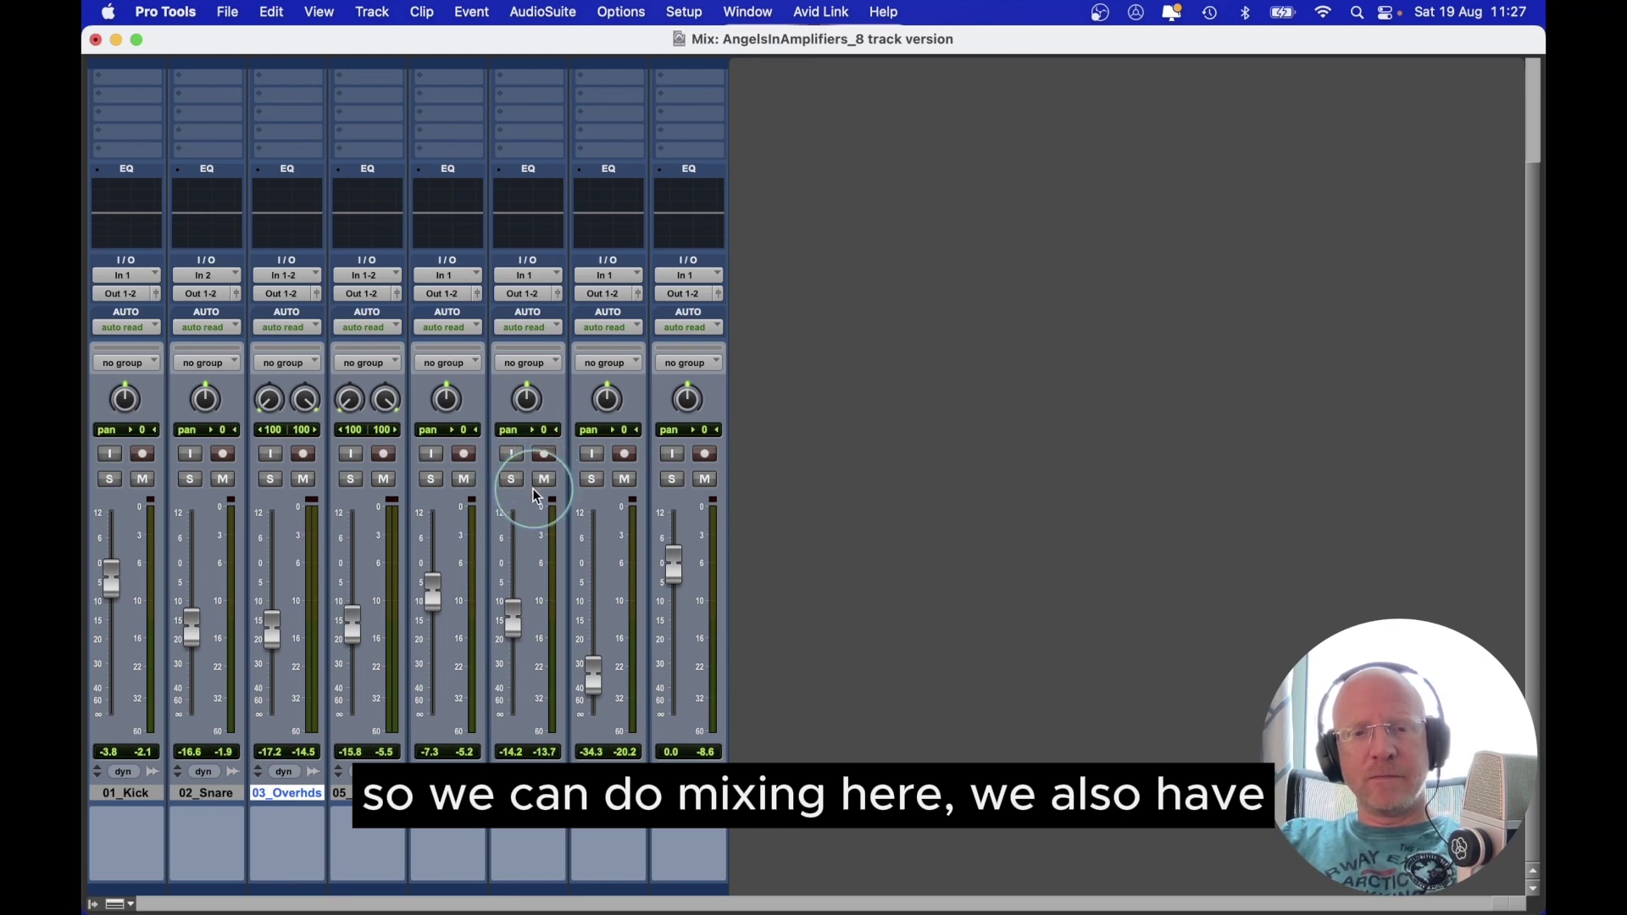
Step: Pan 07_Piano to 96 left while soloed, then clear its solo
{"action": "left_click", "coordinate": [524, 803]}
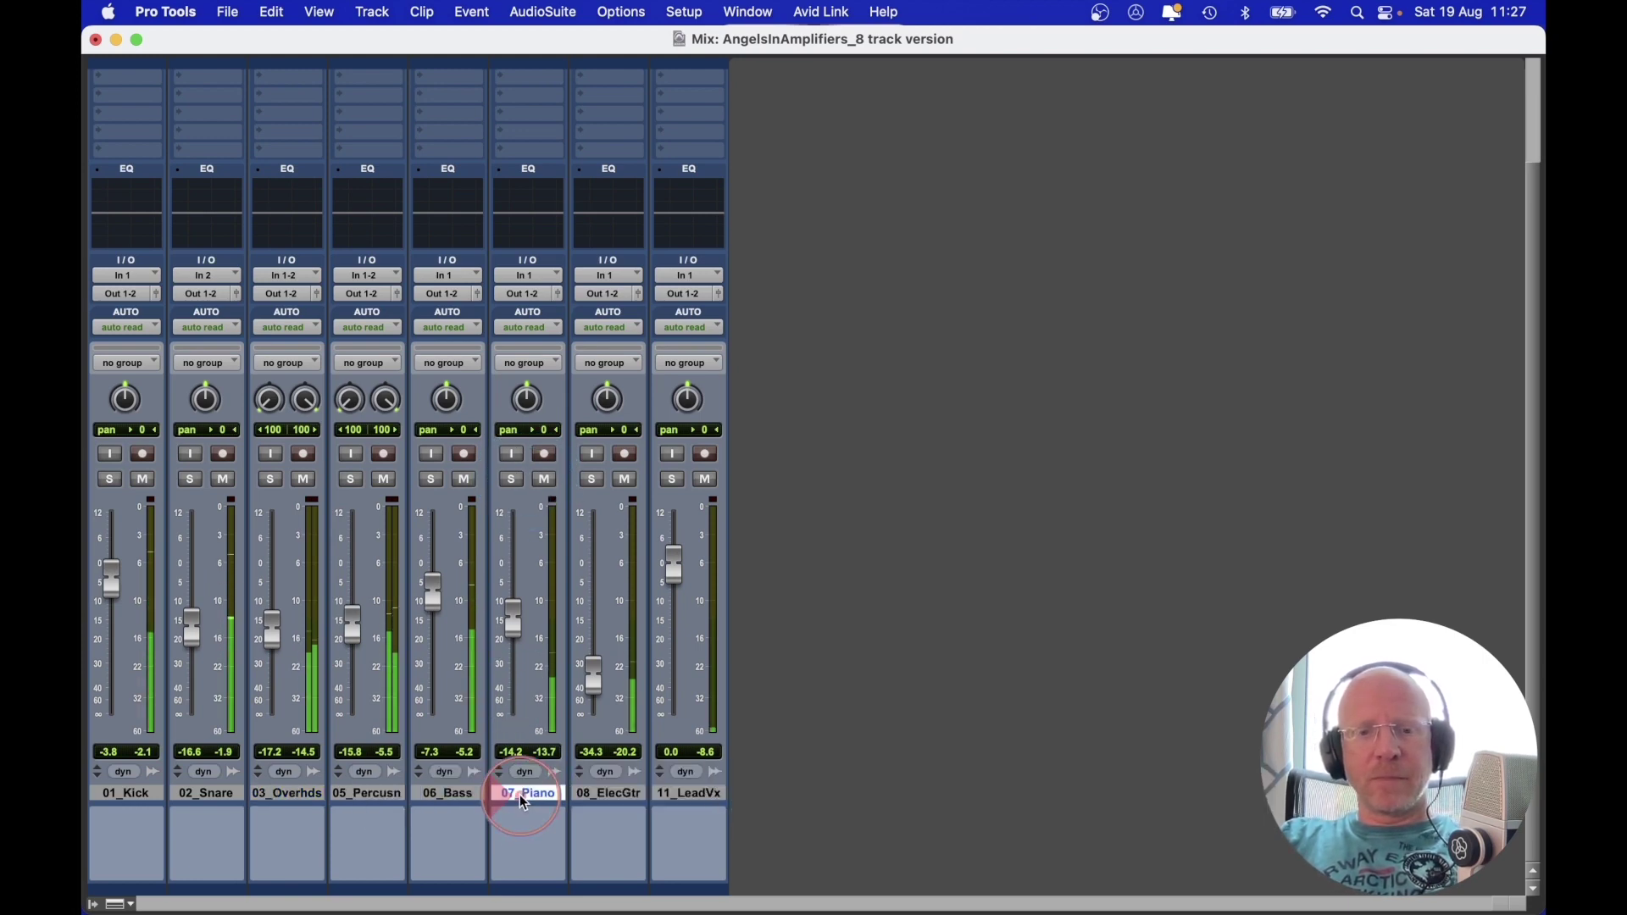
{"action": "left_click", "coordinate": [511, 479]}
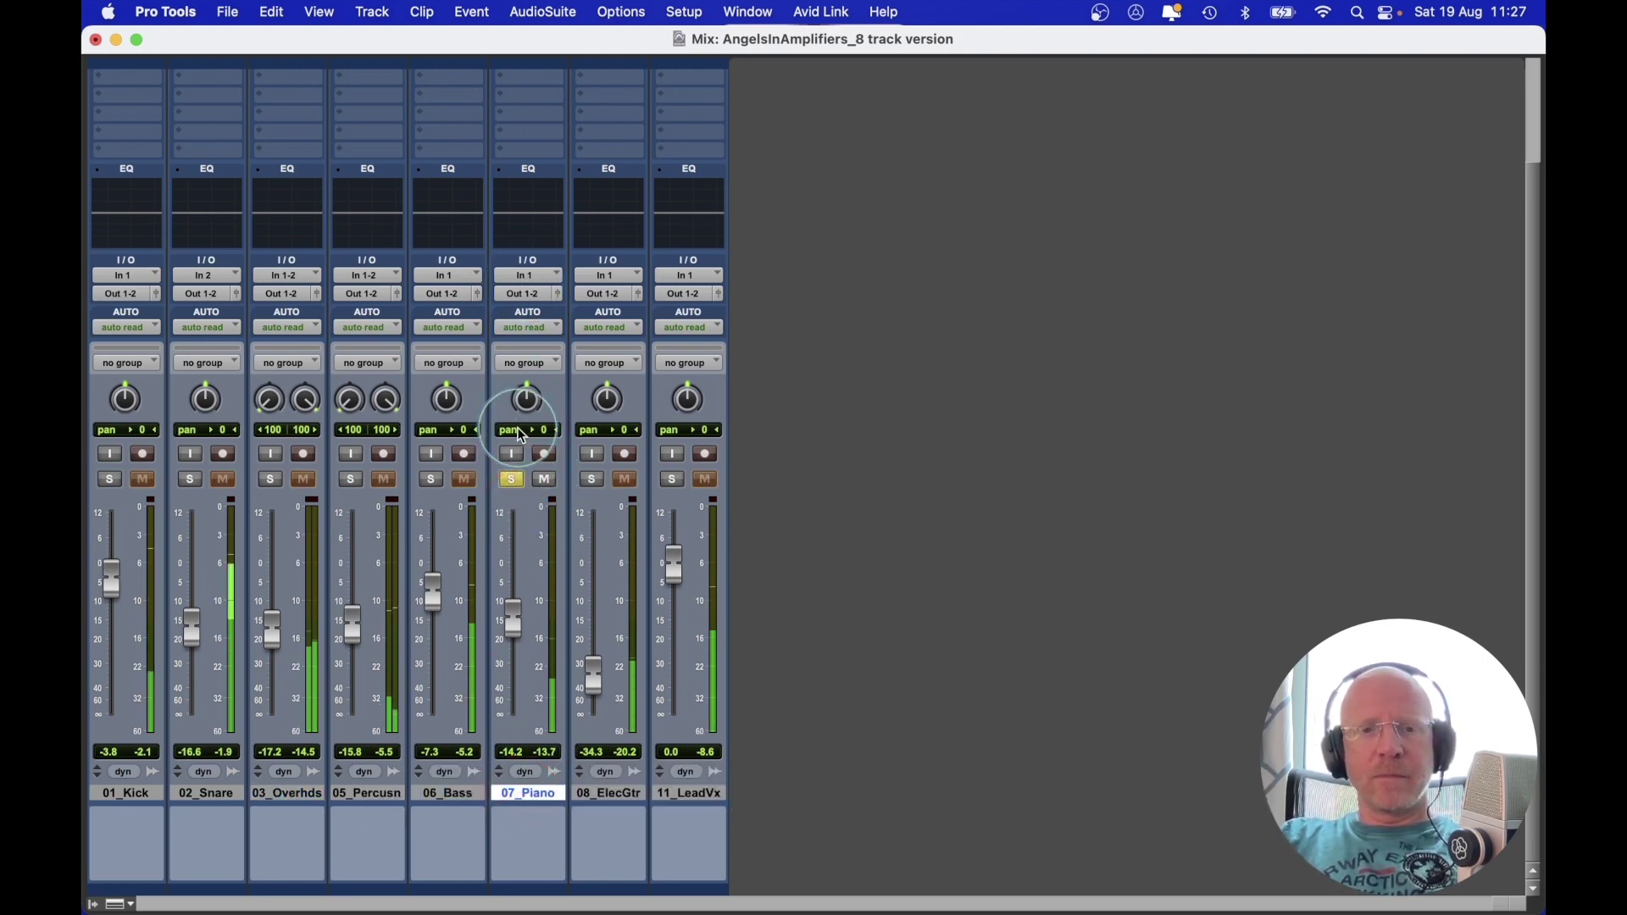
{"action": "left_click_drag", "start_coordinate": [527, 400], "coordinate": [534, 512]}
{"action": "left_click", "coordinate": [511, 479]}
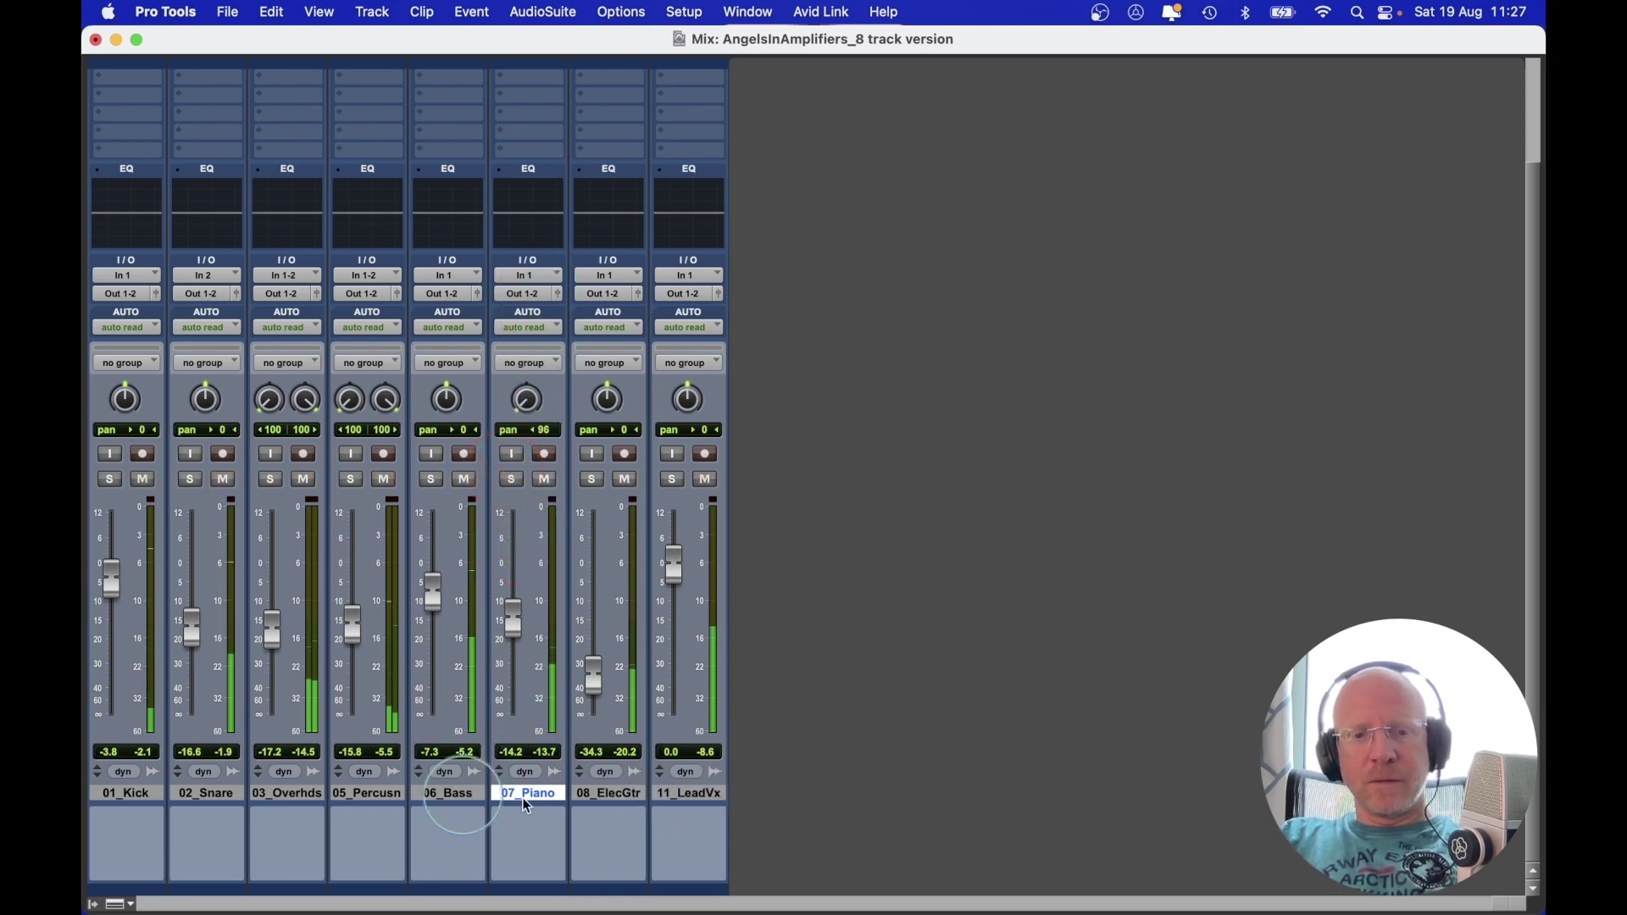
Step: Raise 08_ElecGtr to about -9.4 dB and pan it 88 right, leaving it unsoloed
{"action": "left_click", "coordinate": [603, 792]}
{"action": "left_click_drag", "start_coordinate": [593, 679], "coordinate": [598, 612]}
{"action": "left_click", "coordinate": [593, 479]}
{"action": "left_click_drag", "start_coordinate": [608, 398], "coordinate": [607, 342]}
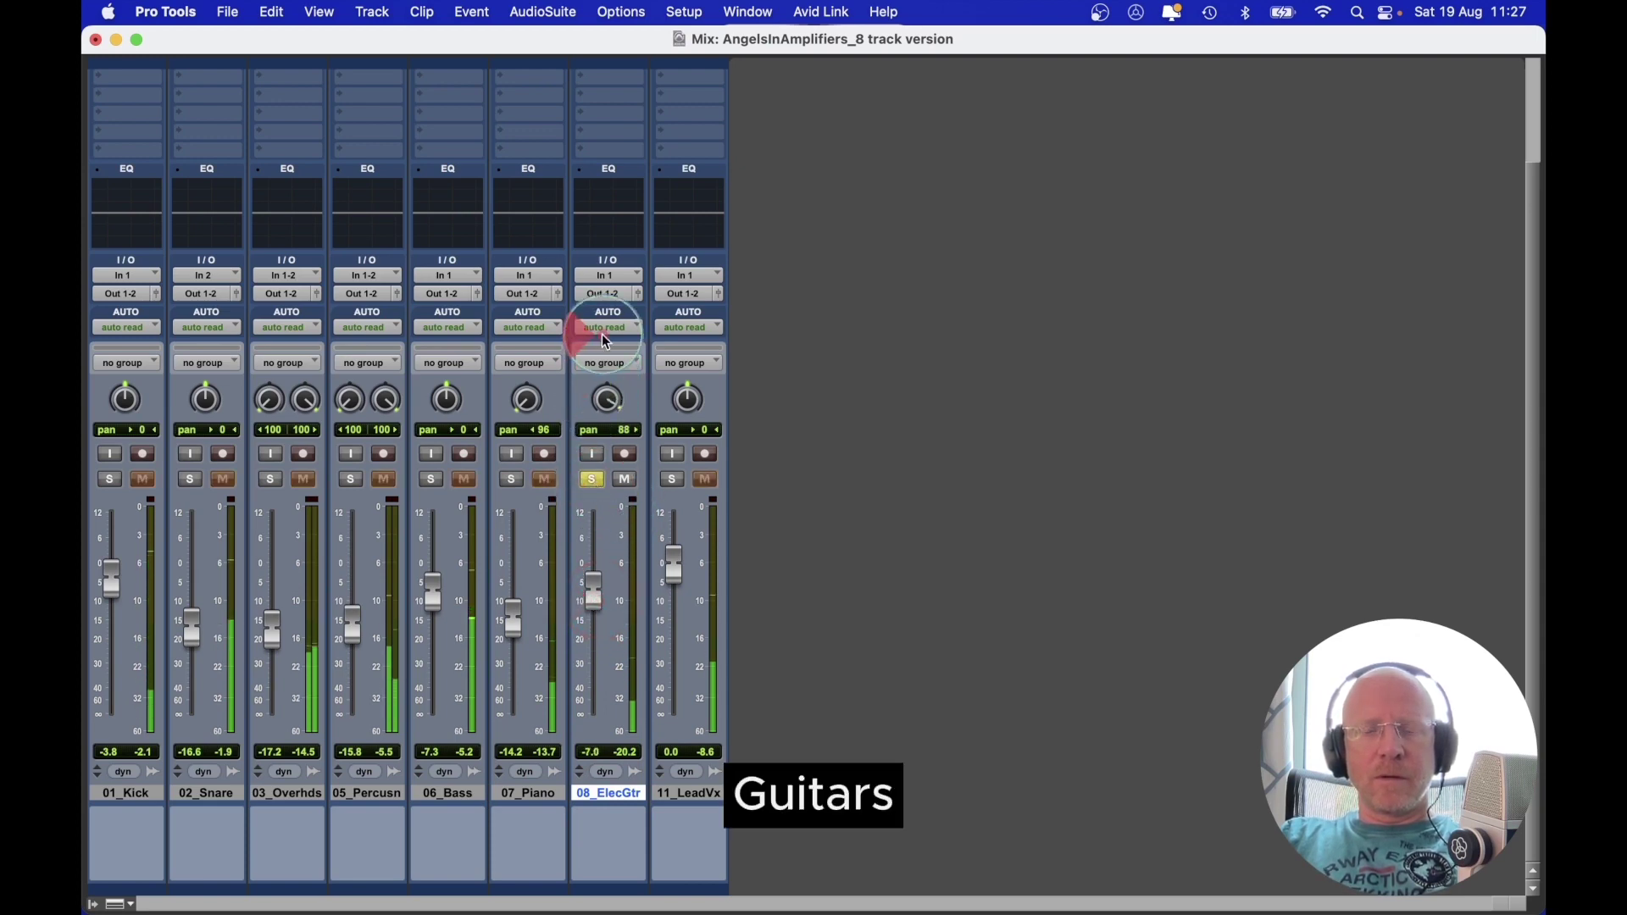
{"action": "left_click", "coordinate": [601, 479]}
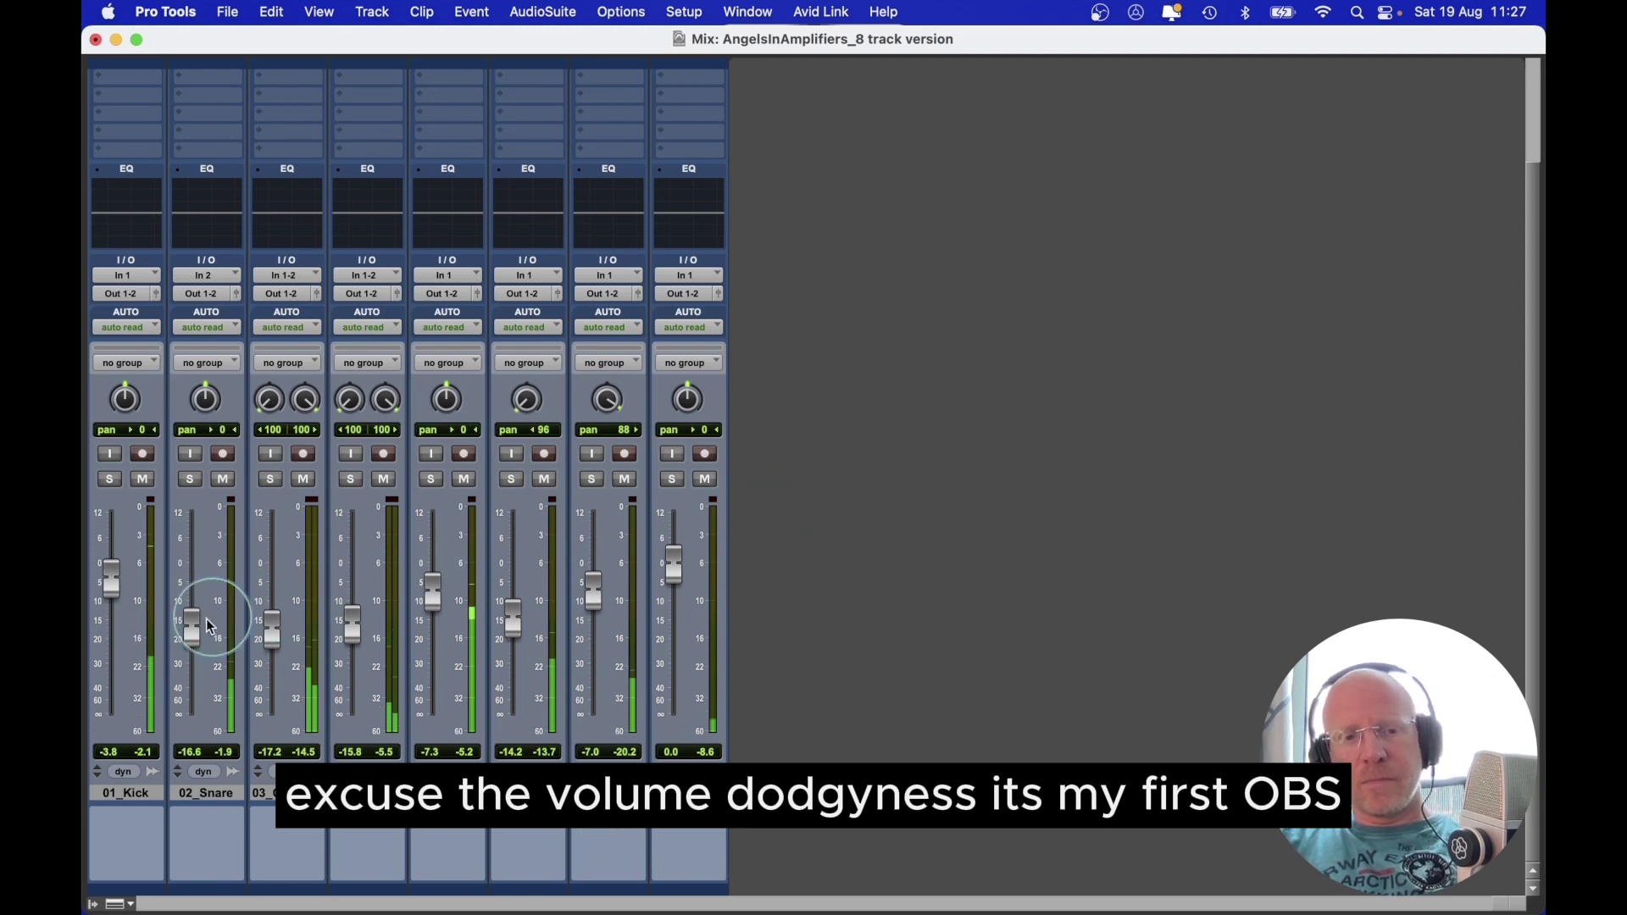
Step: Raise 02_Snare to -1.4 dB, 03_Overhds to -3.3 dB and 05_Percusn, then check Percussion soloed
{"action": "left_click_drag", "start_coordinate": [191, 627], "coordinate": [178, 572]}
{"action": "left_click_drag", "start_coordinate": [281, 644], "coordinate": [273, 583]}
{"action": "left_click_drag", "start_coordinate": [353, 627], "coordinate": [362, 581]}
{"action": "left_click", "coordinate": [351, 479]}
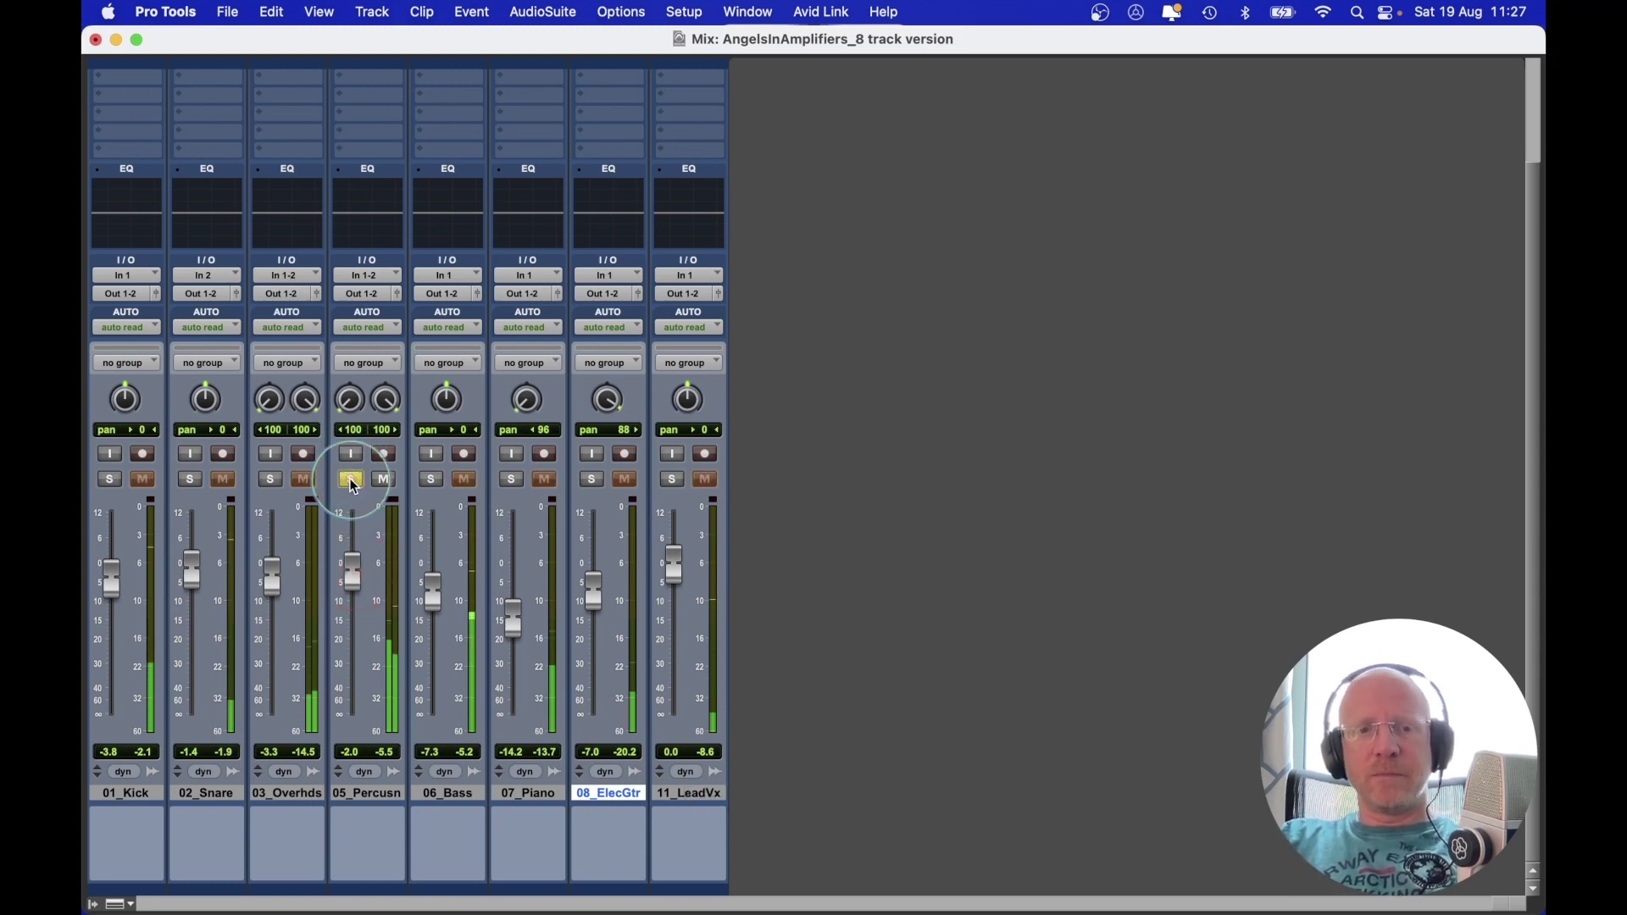
{"action": "left_click", "coordinate": [351, 479]}
Step: Mute Percusn, Bass, Piano, ElecGtr, LeadVx, Overhds and Snare
{"action": "left_click", "coordinate": [384, 479]}
{"action": "left_click", "coordinate": [464, 479]}
{"action": "left_click", "coordinate": [545, 479]}
{"action": "left_click", "coordinate": [625, 479]}
{"action": "left_click", "coordinate": [707, 479]}
{"action": "left_click", "coordinate": [303, 479]}
{"action": "left_click", "coordinate": [223, 479]}
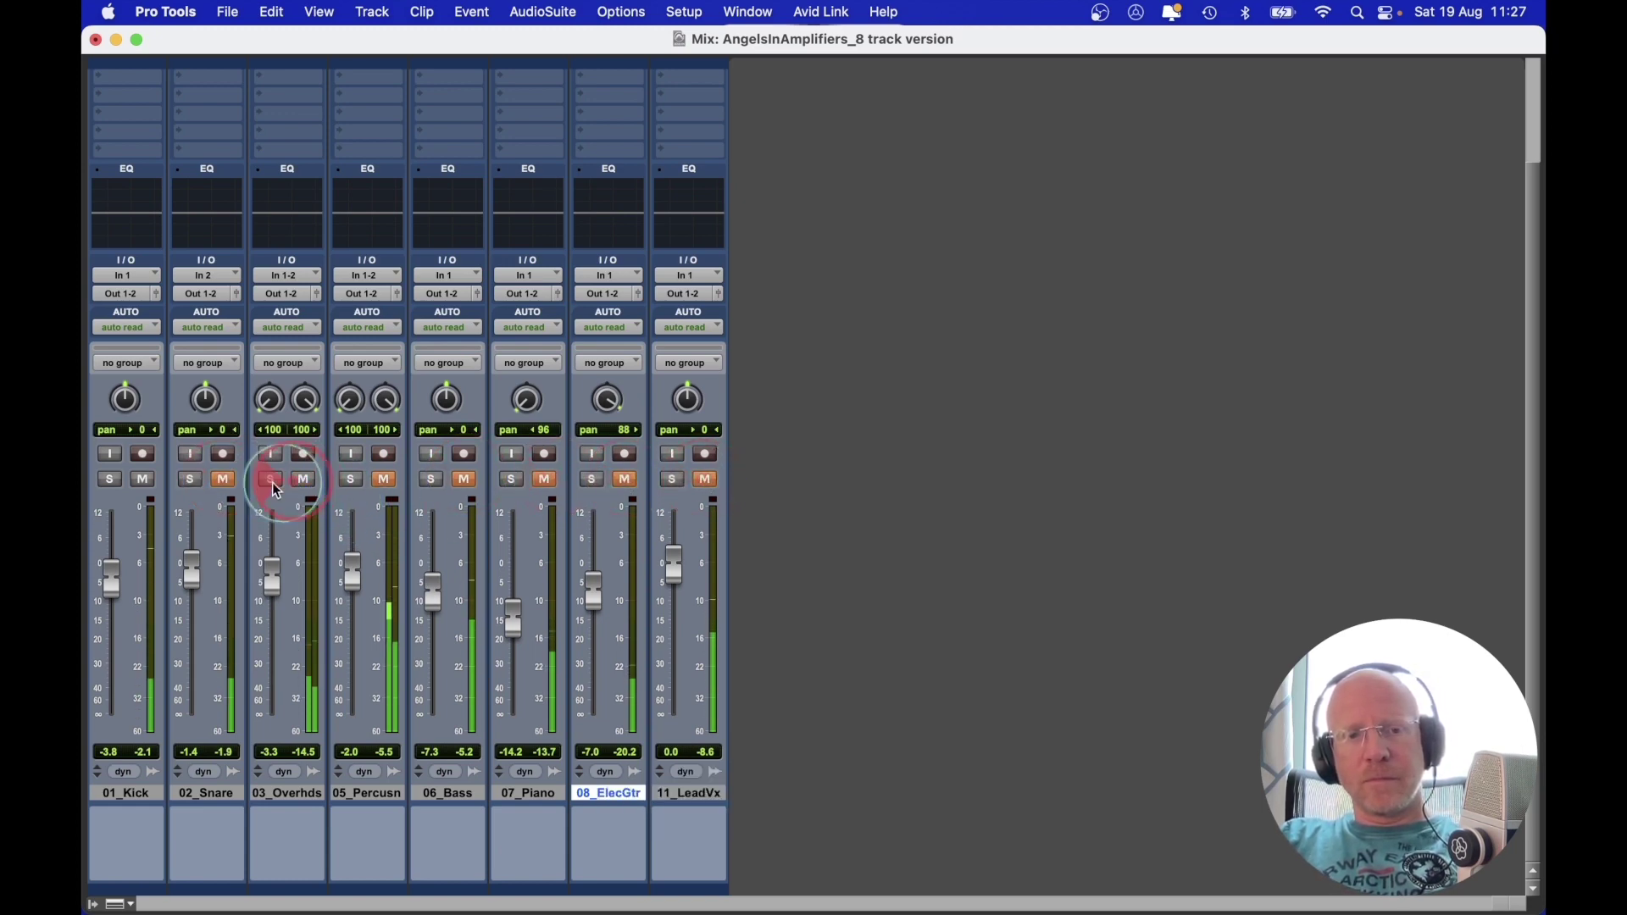
Step: Unmute Percusn, Bass, Piano, ElecGtr and LeadVx
{"action": "left_click", "coordinate": [384, 479]}
{"action": "left_click", "coordinate": [464, 479]}
{"action": "left_click", "coordinate": [545, 479]}
{"action": "left_click", "coordinate": [625, 479]}
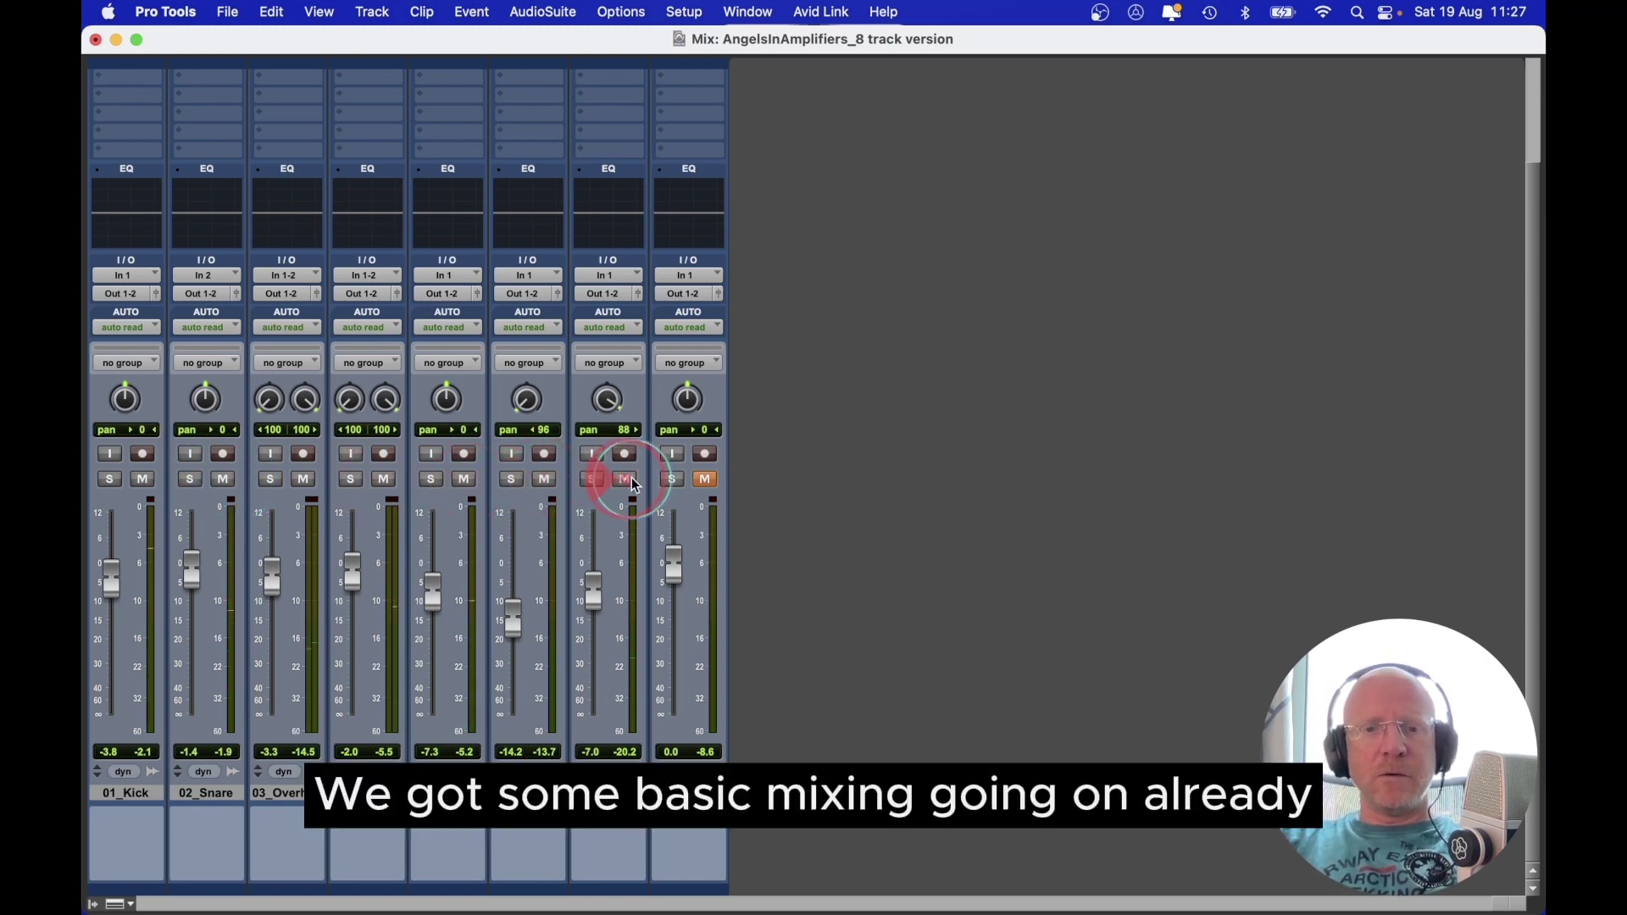
{"action": "left_click", "coordinate": [706, 478]}
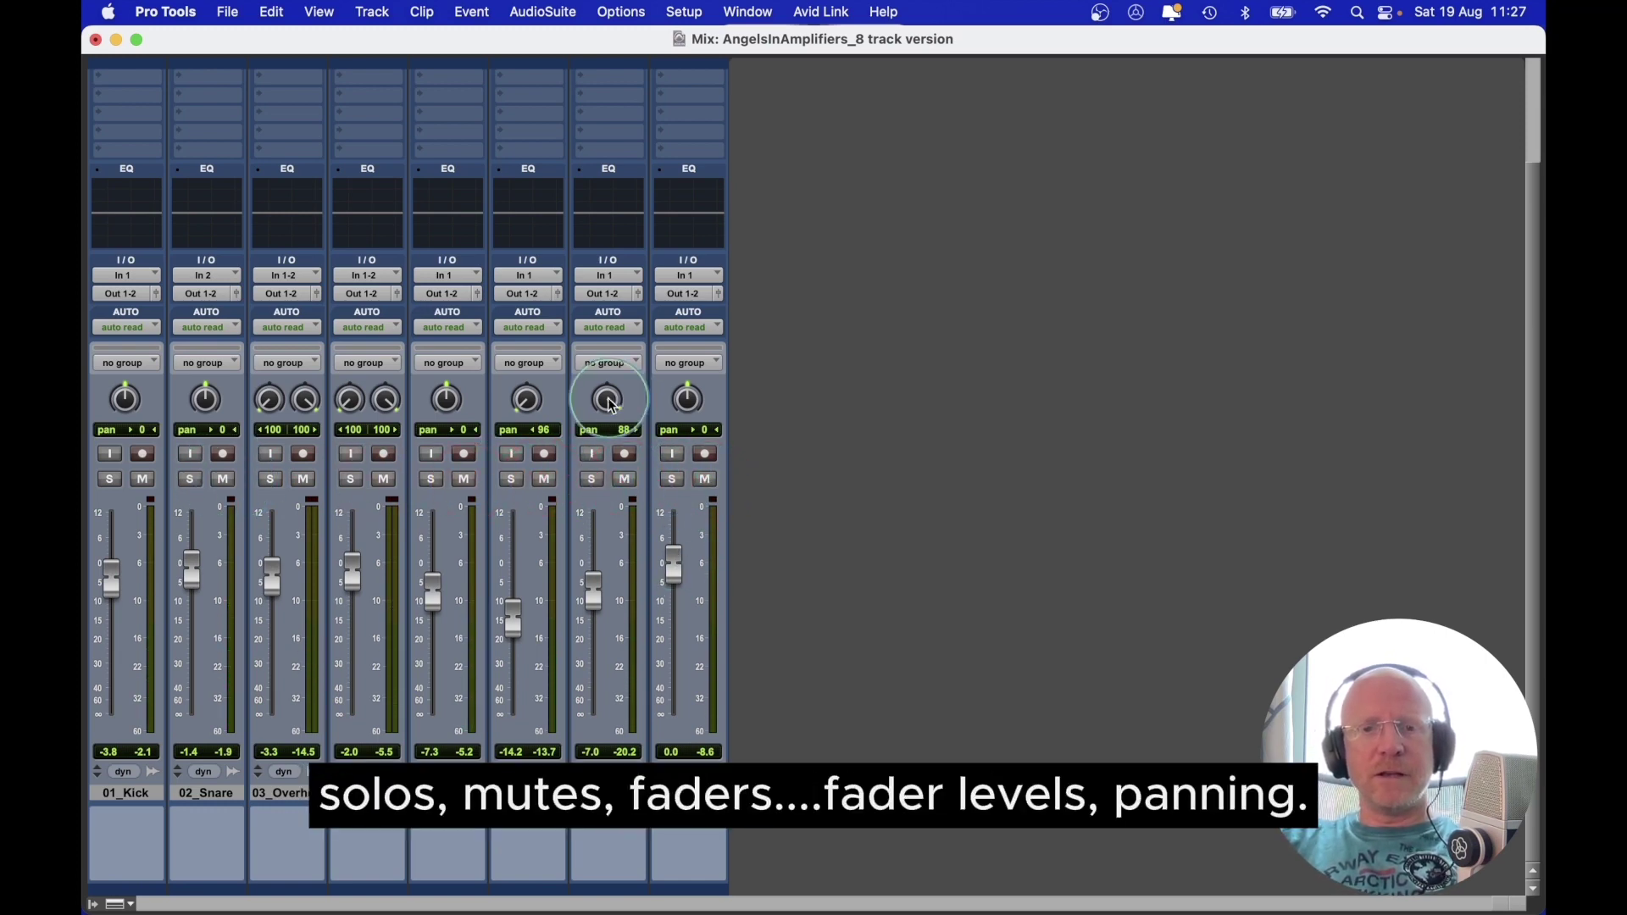
Step: Close the mixer and play from an insertion point near 0:57, then stop
{"action": "left_click", "coordinate": [96, 40]}
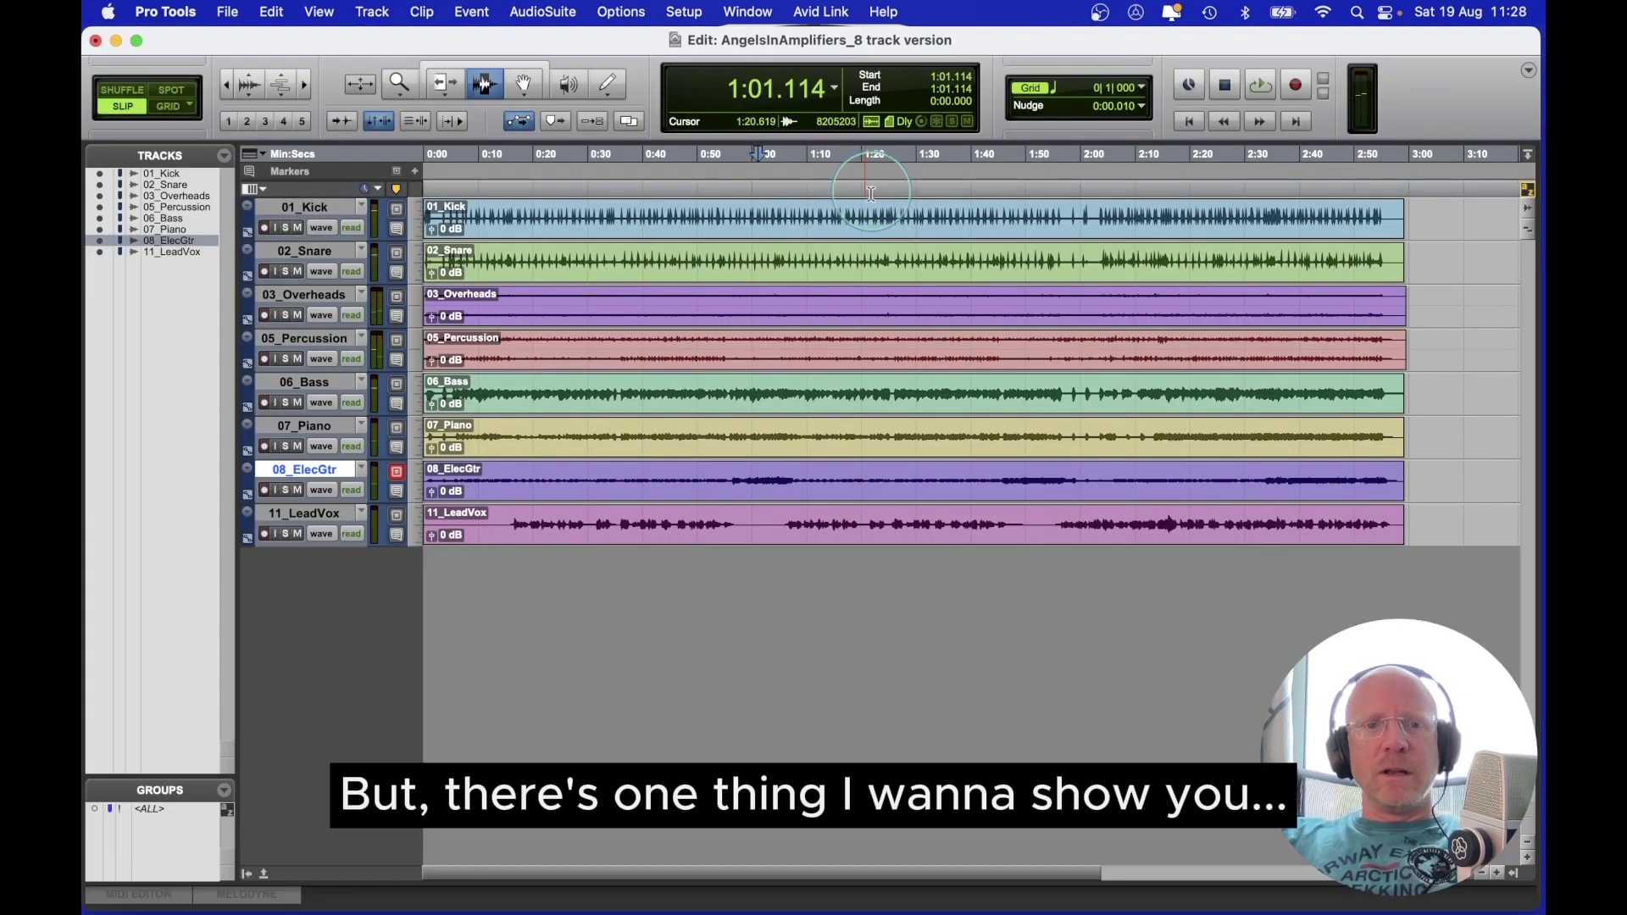
{"action": "left_click", "coordinate": [739, 192]}
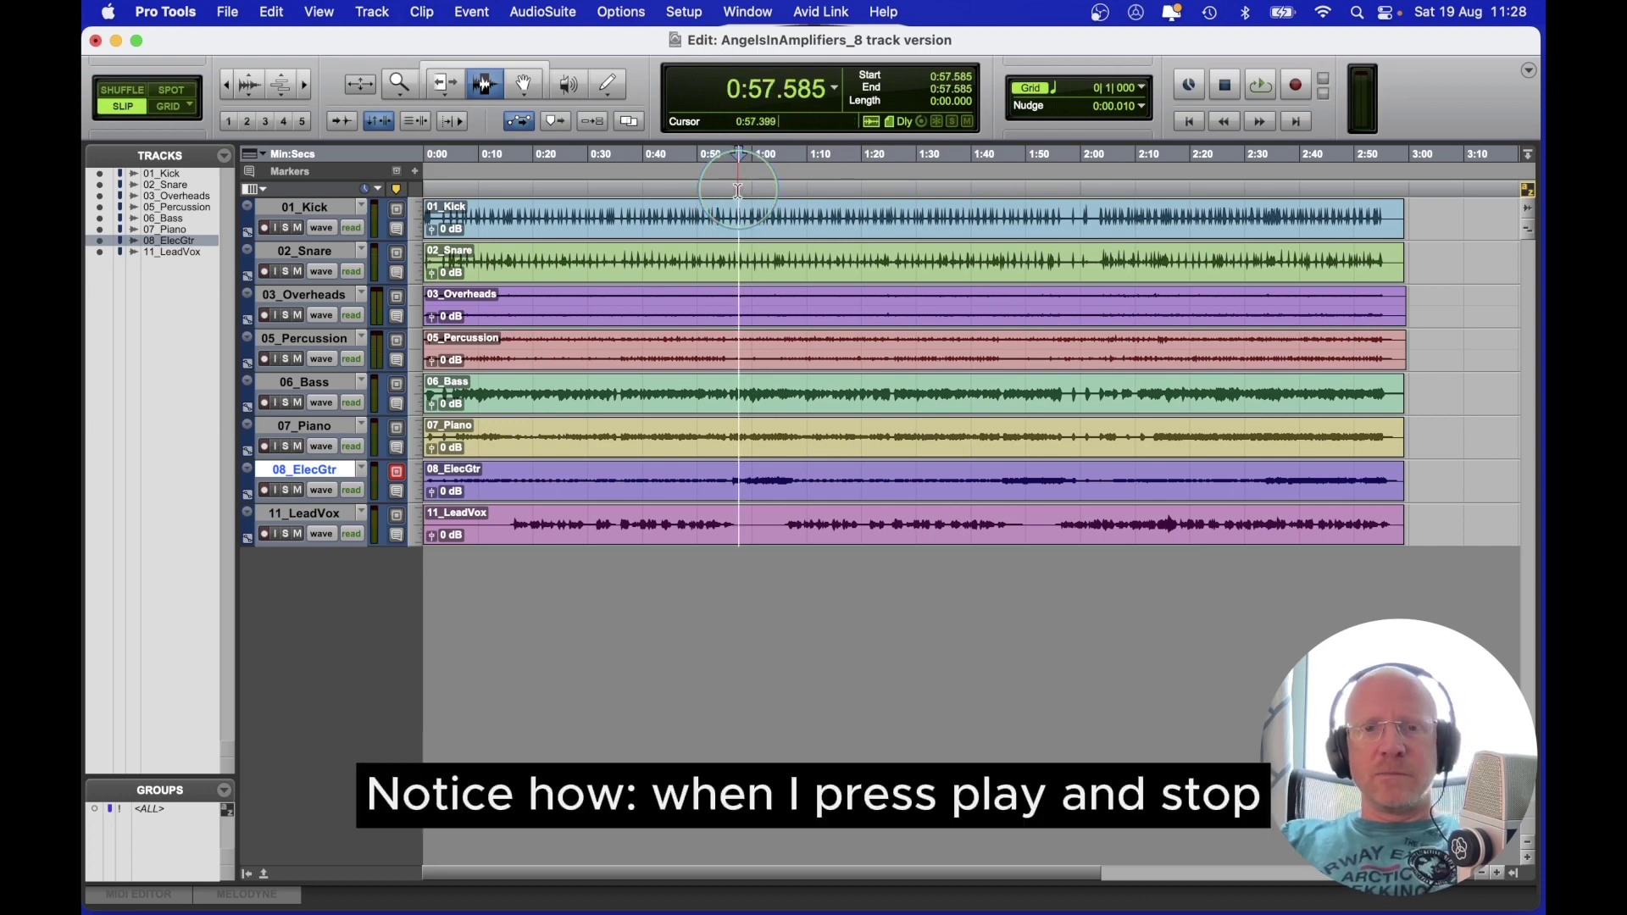
{"action": "key", "text": "space"}
{"action": "key", "text": "space"}
{"action": "key", "text": "space"}
{"action": "key", "text": "space"}
{"action": "key", "text": "space"}
{"action": "key", "text": "space"}
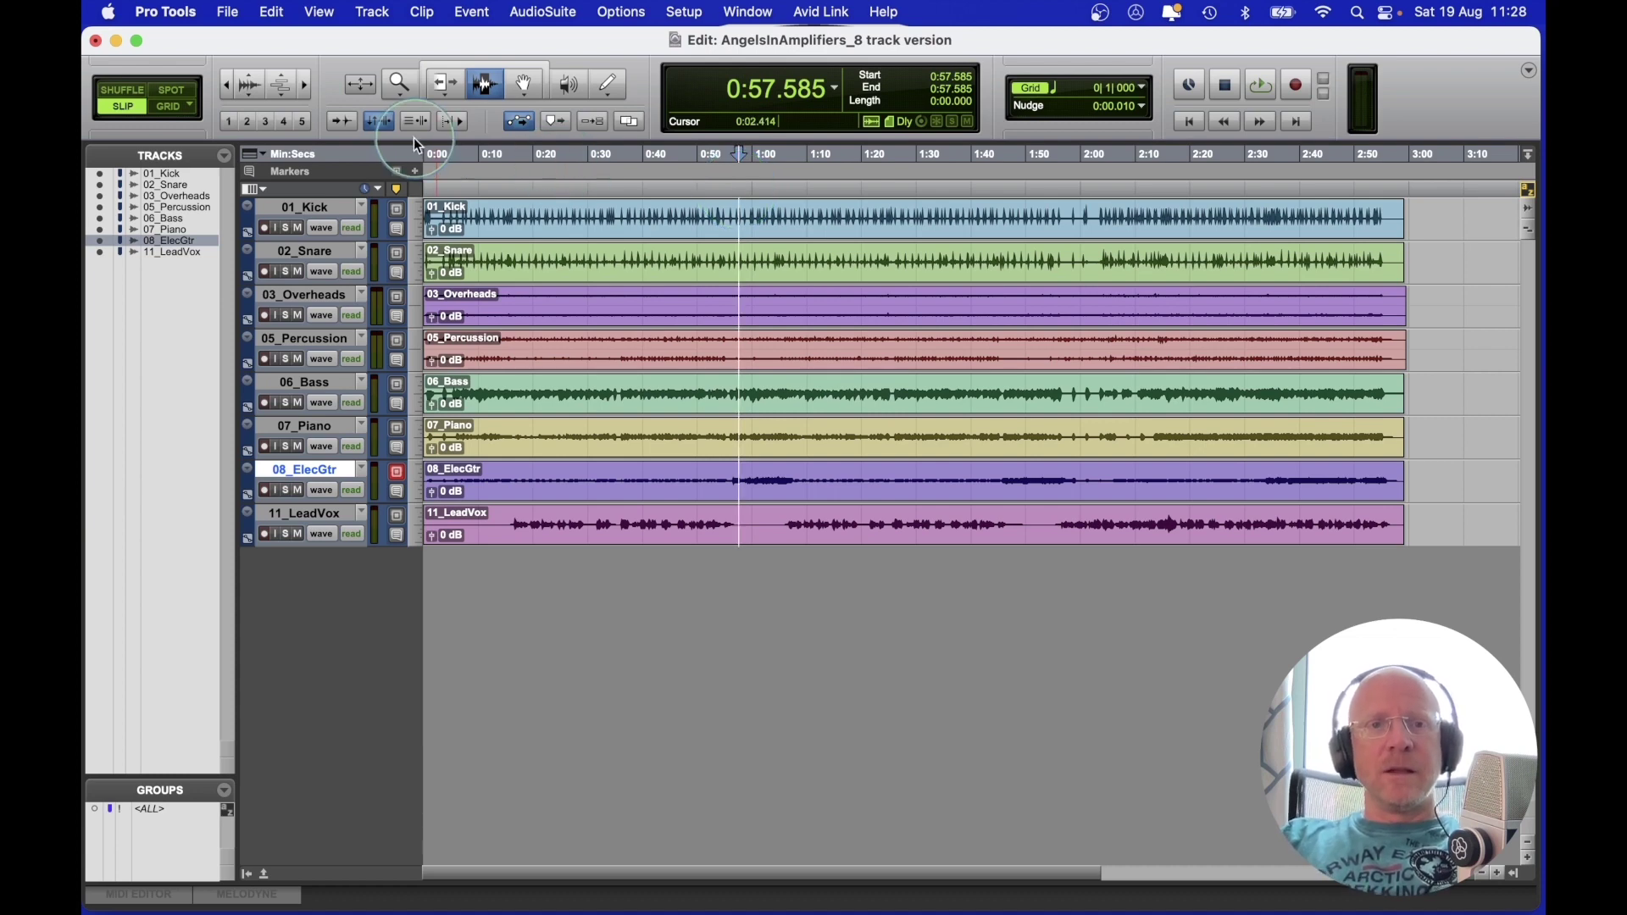
Step: Enable Insertion Follows Playback, play and stop, zoom in, then play and stop again
{"action": "left_click", "coordinate": [453, 122]}
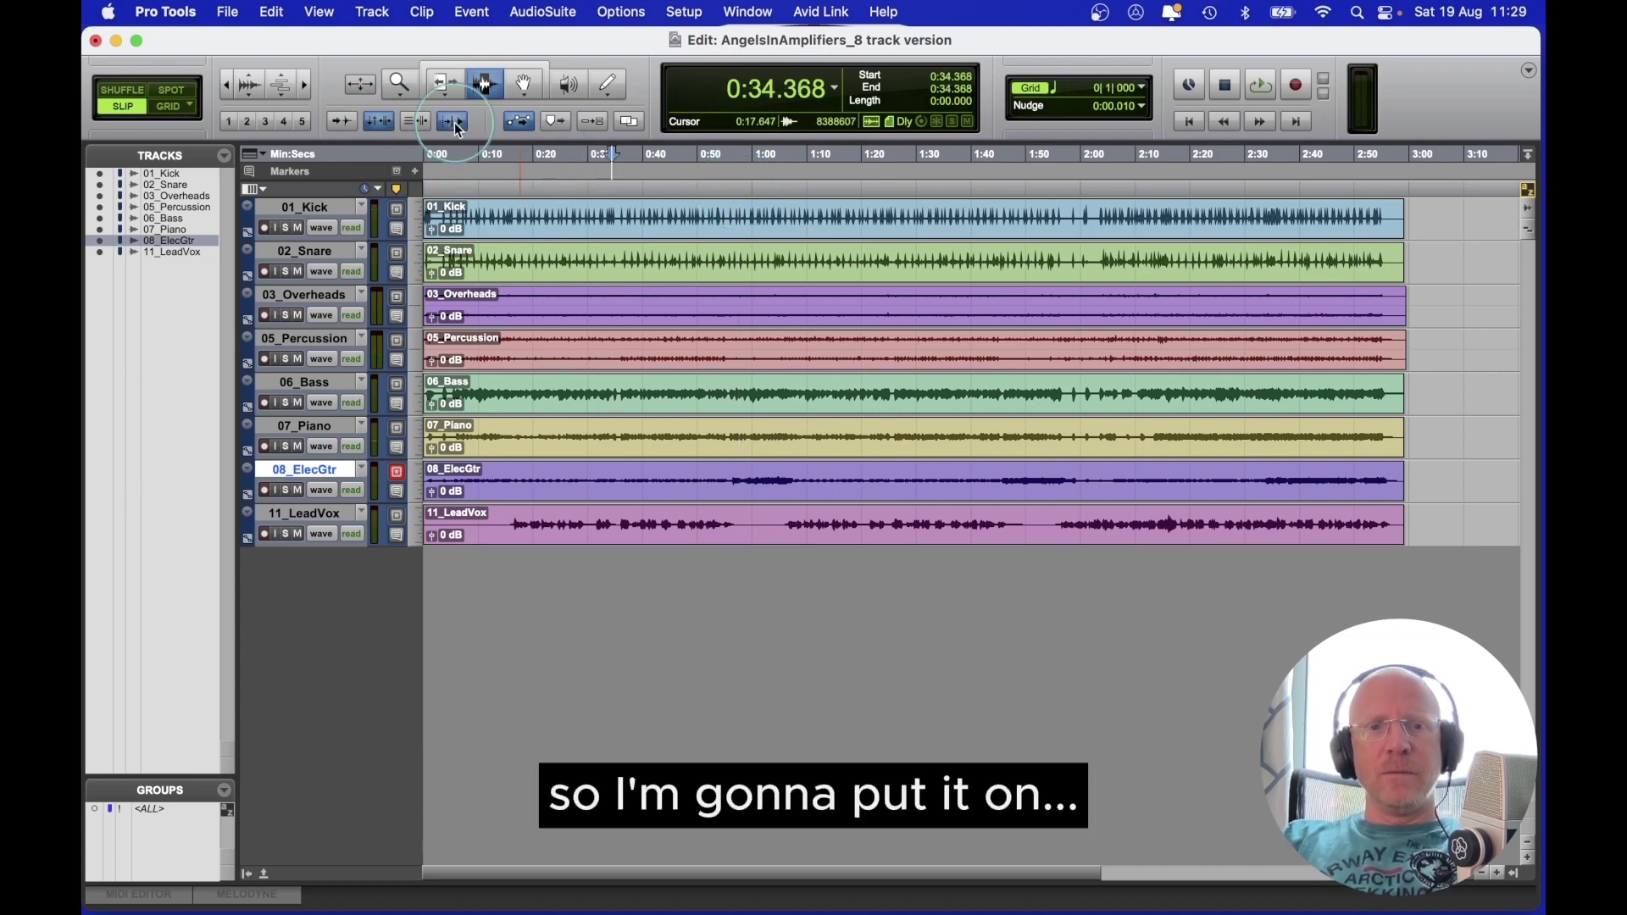
{"action": "key", "text": "space"}
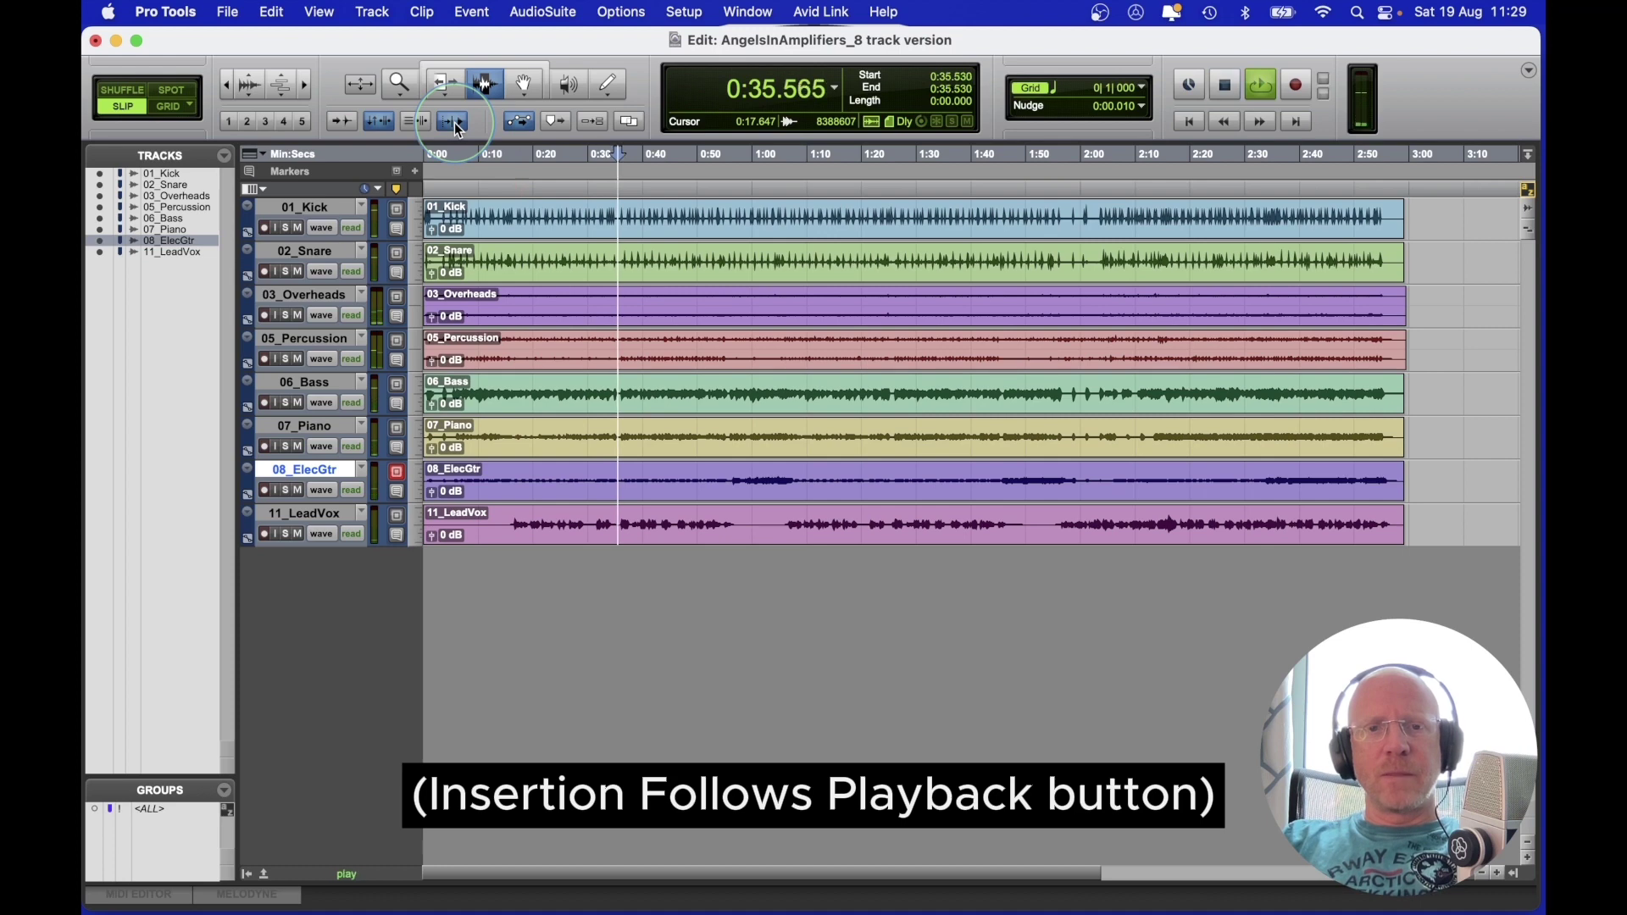
{"action": "key", "text": "space"}
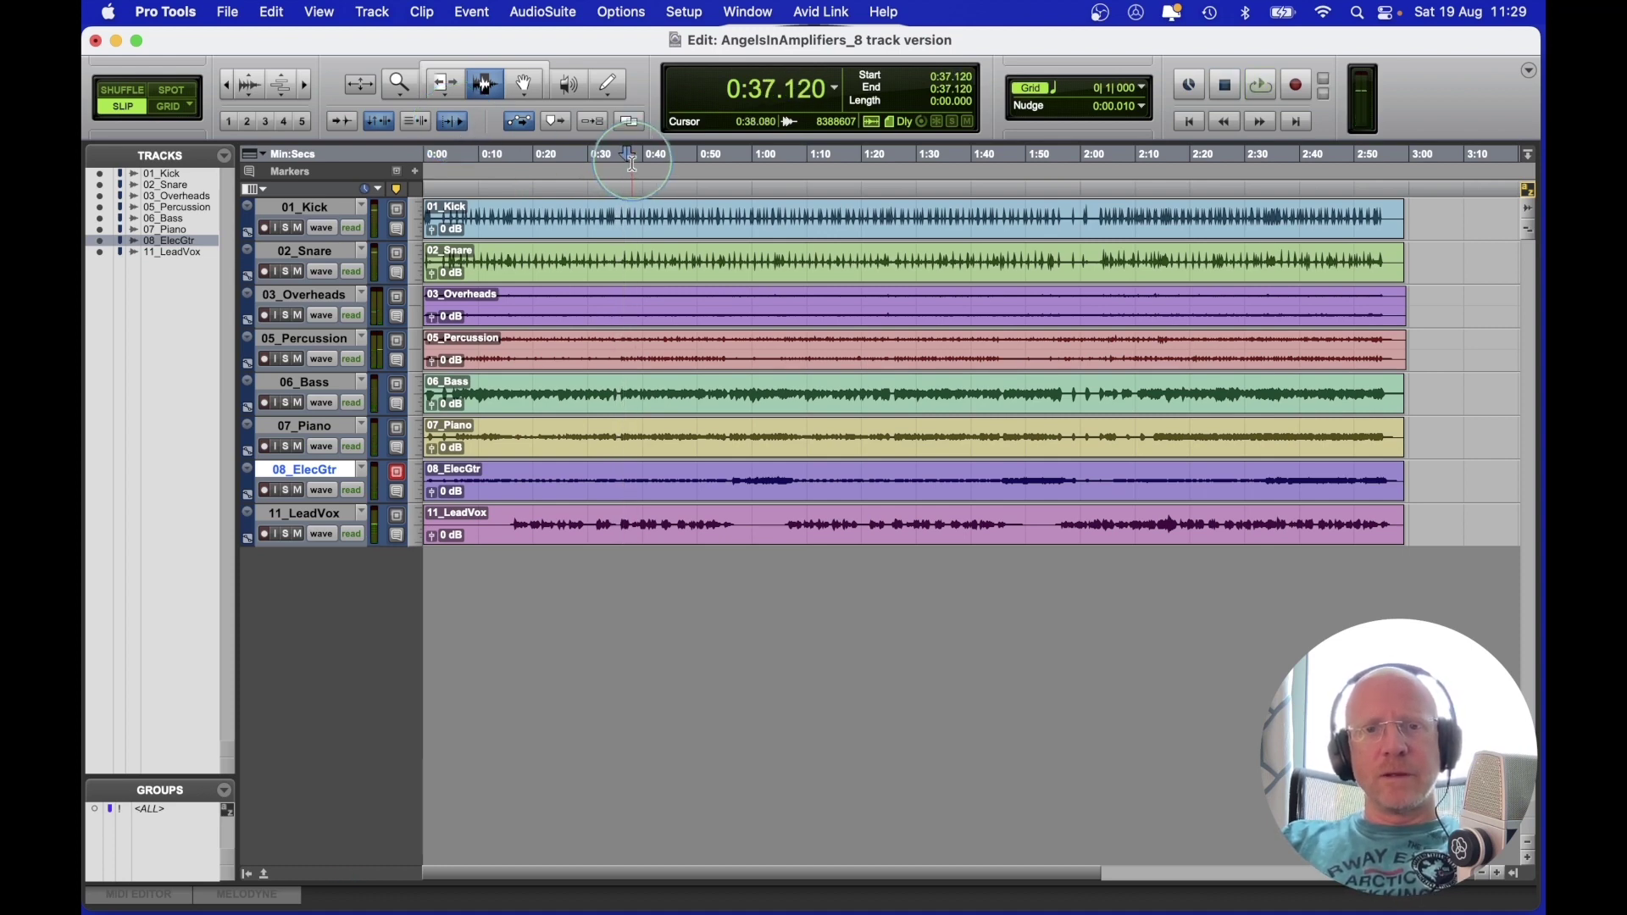
{"action": "key", "text": "super+bracketright"}
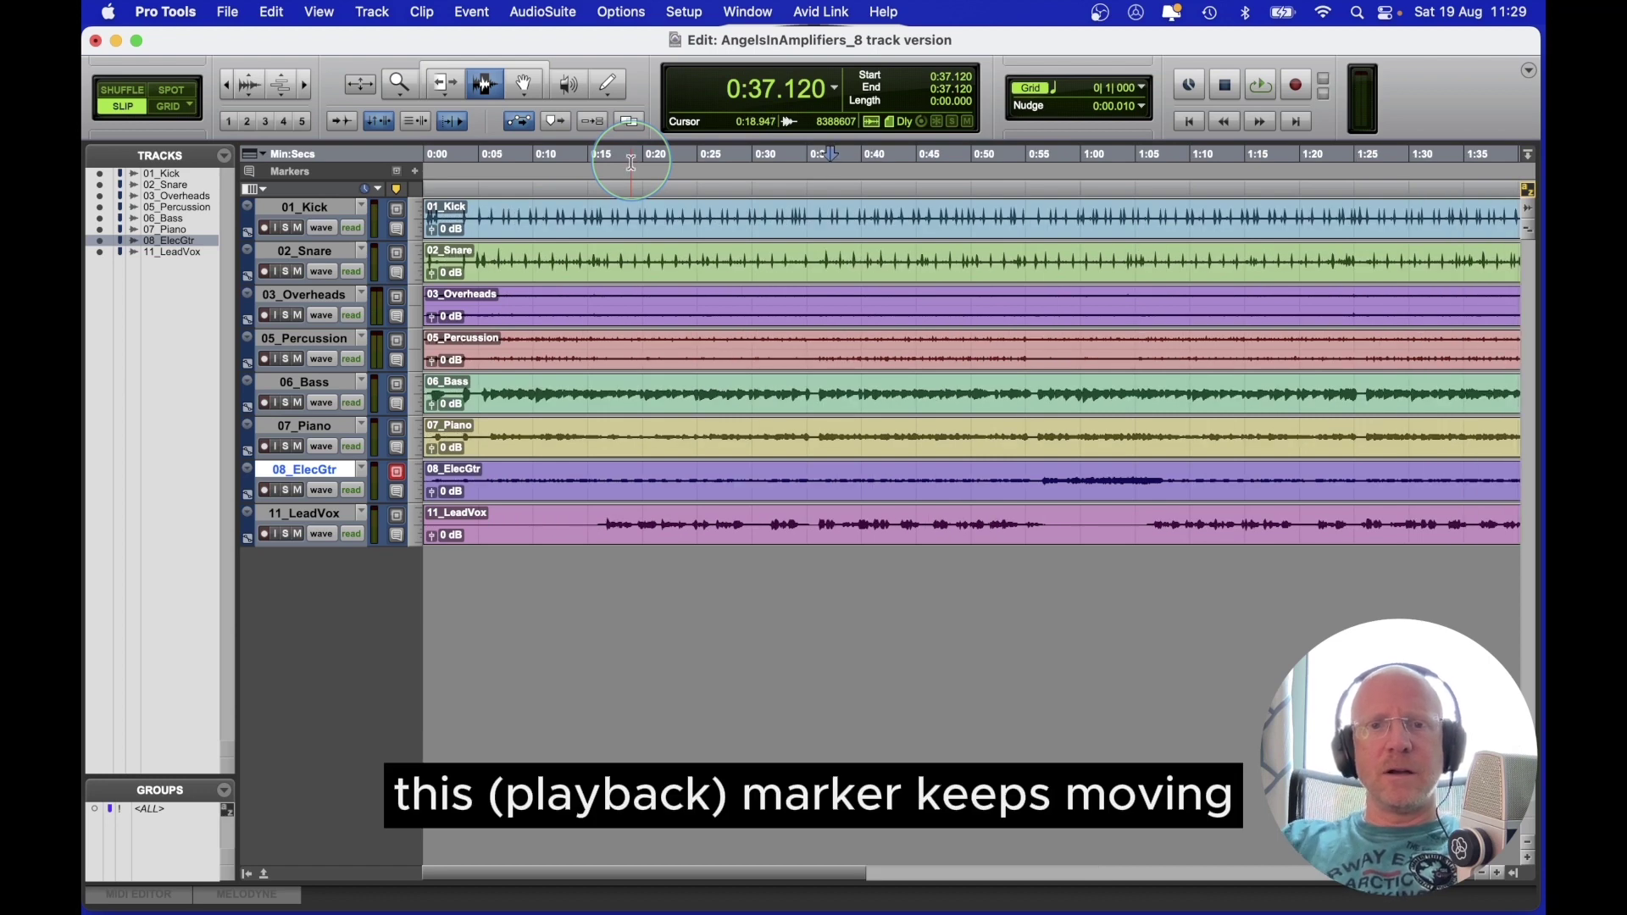
{"action": "key", "text": "space"}
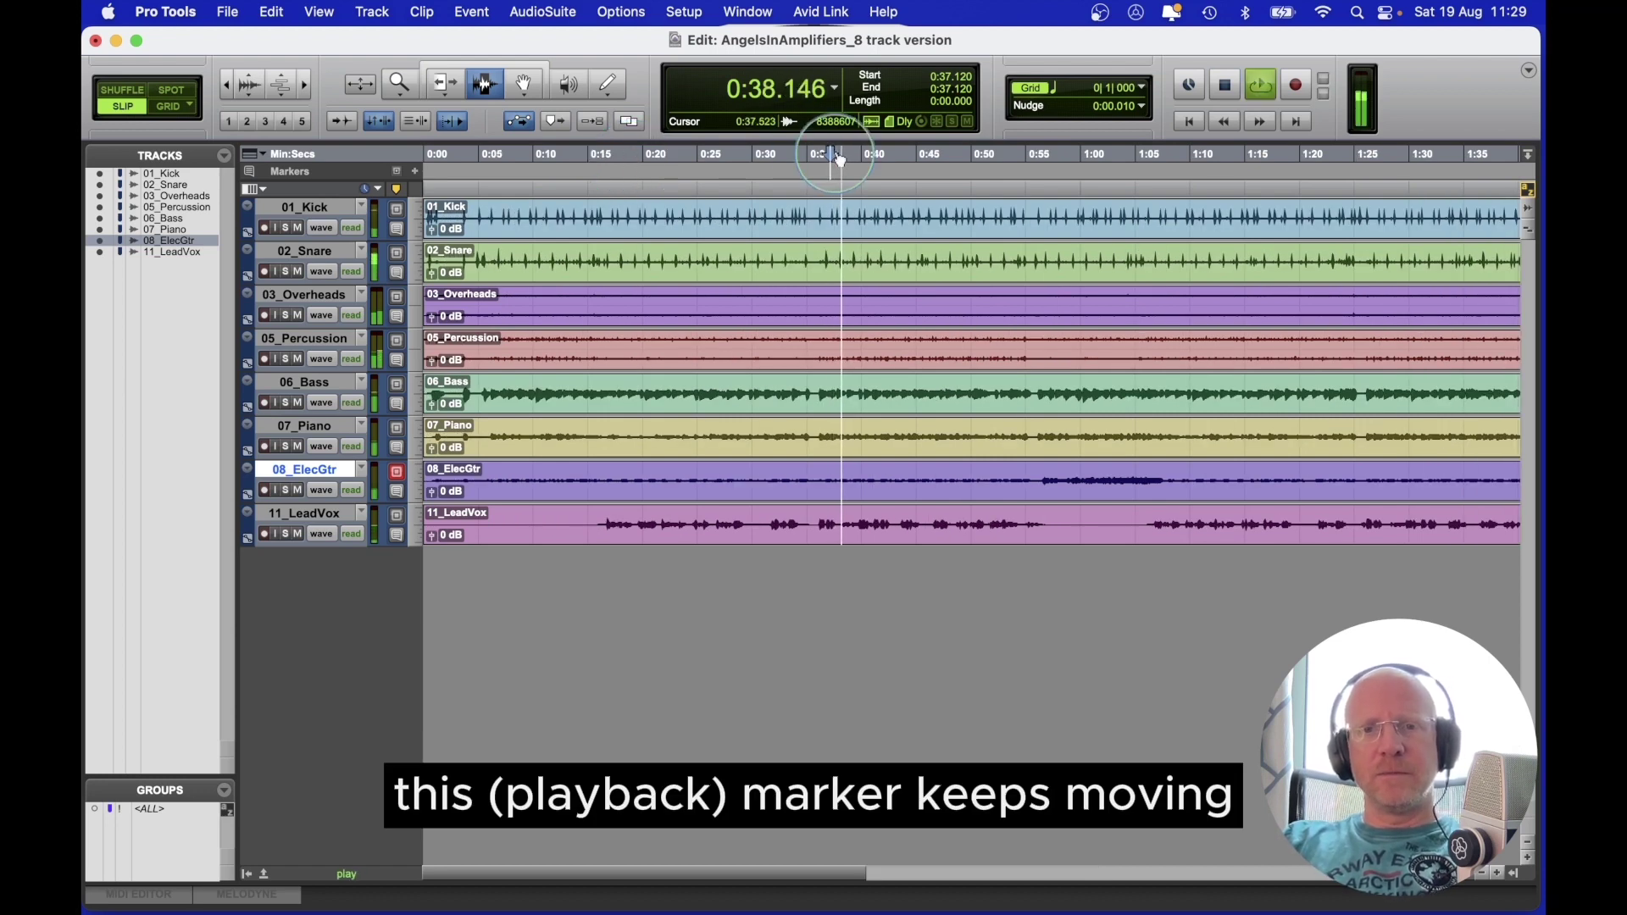
{"action": "key", "text": "space"}
{"action": "key", "text": "space"}
{"action": "key", "text": "space"}
{"action": "key", "text": "space"}
{"action": "key", "text": "space"}
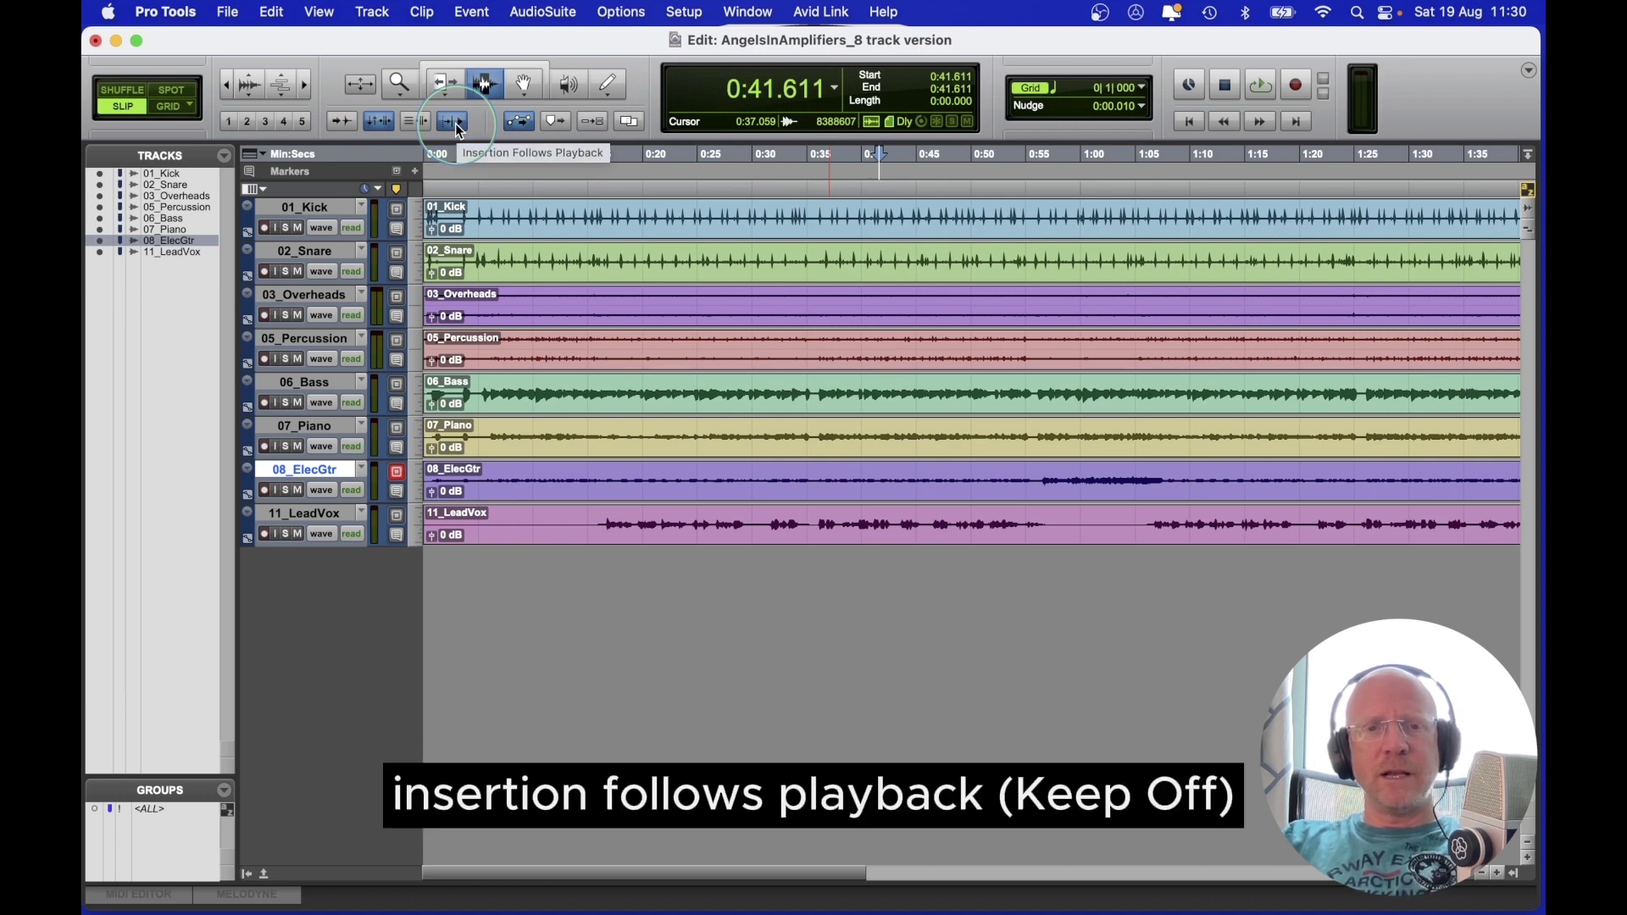
Step: Zoom the timeline in and out, then drag the 01_Kick track taller to show extra controls
{"action": "key", "text": "super+bracketleft"}
{"action": "key", "text": "super+bracketleft"}
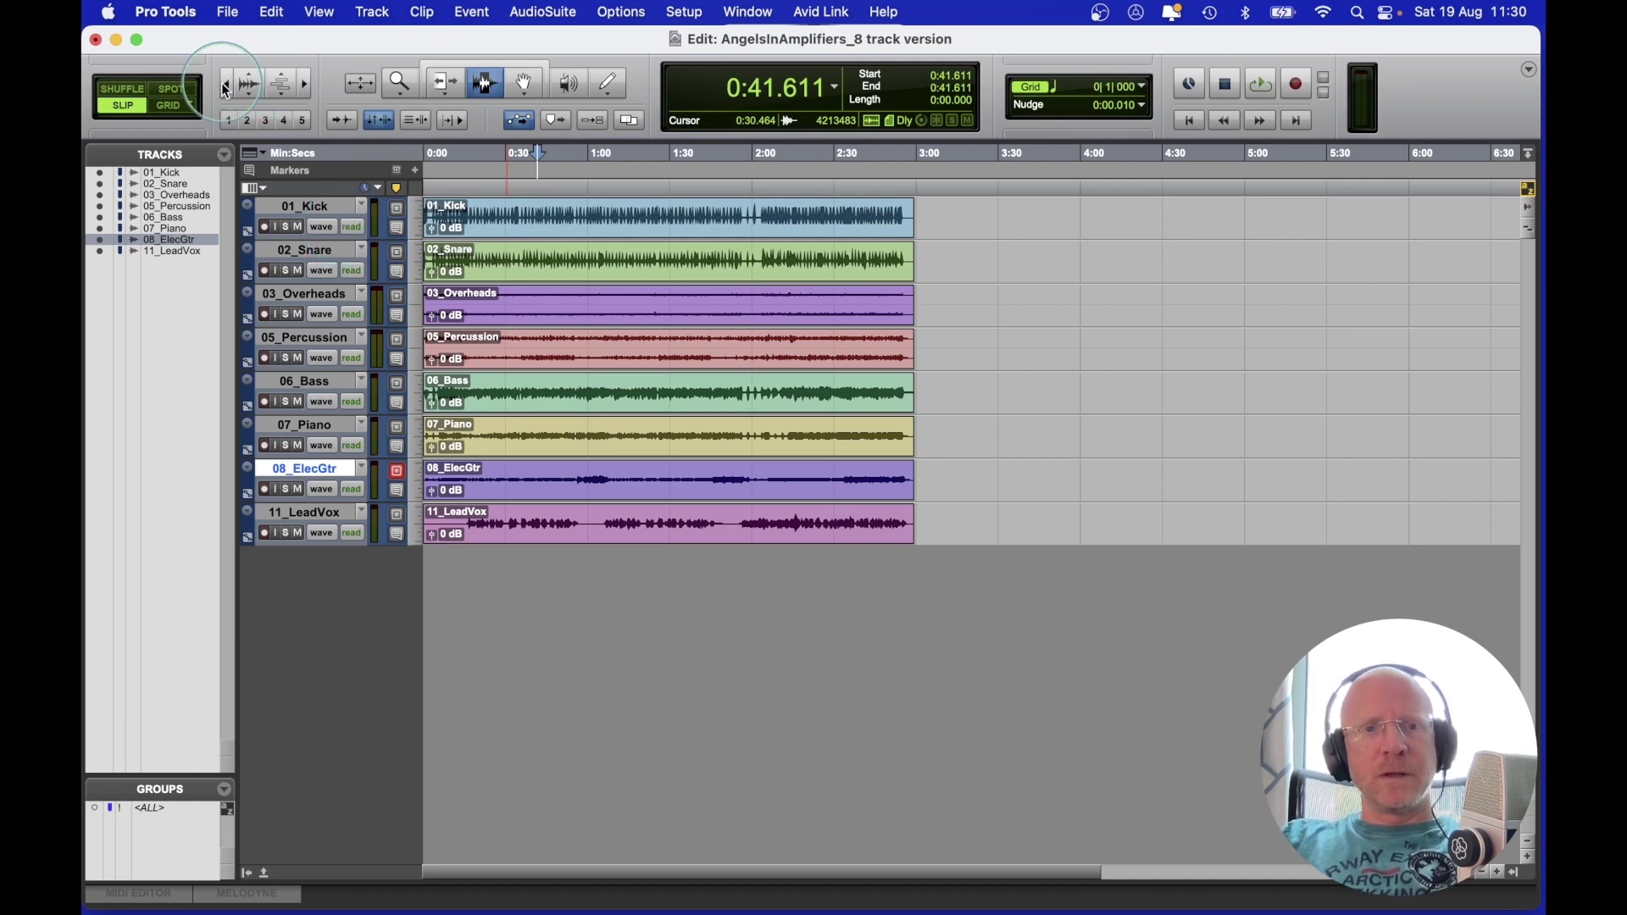
{"action": "left_click", "coordinate": [307, 85]}
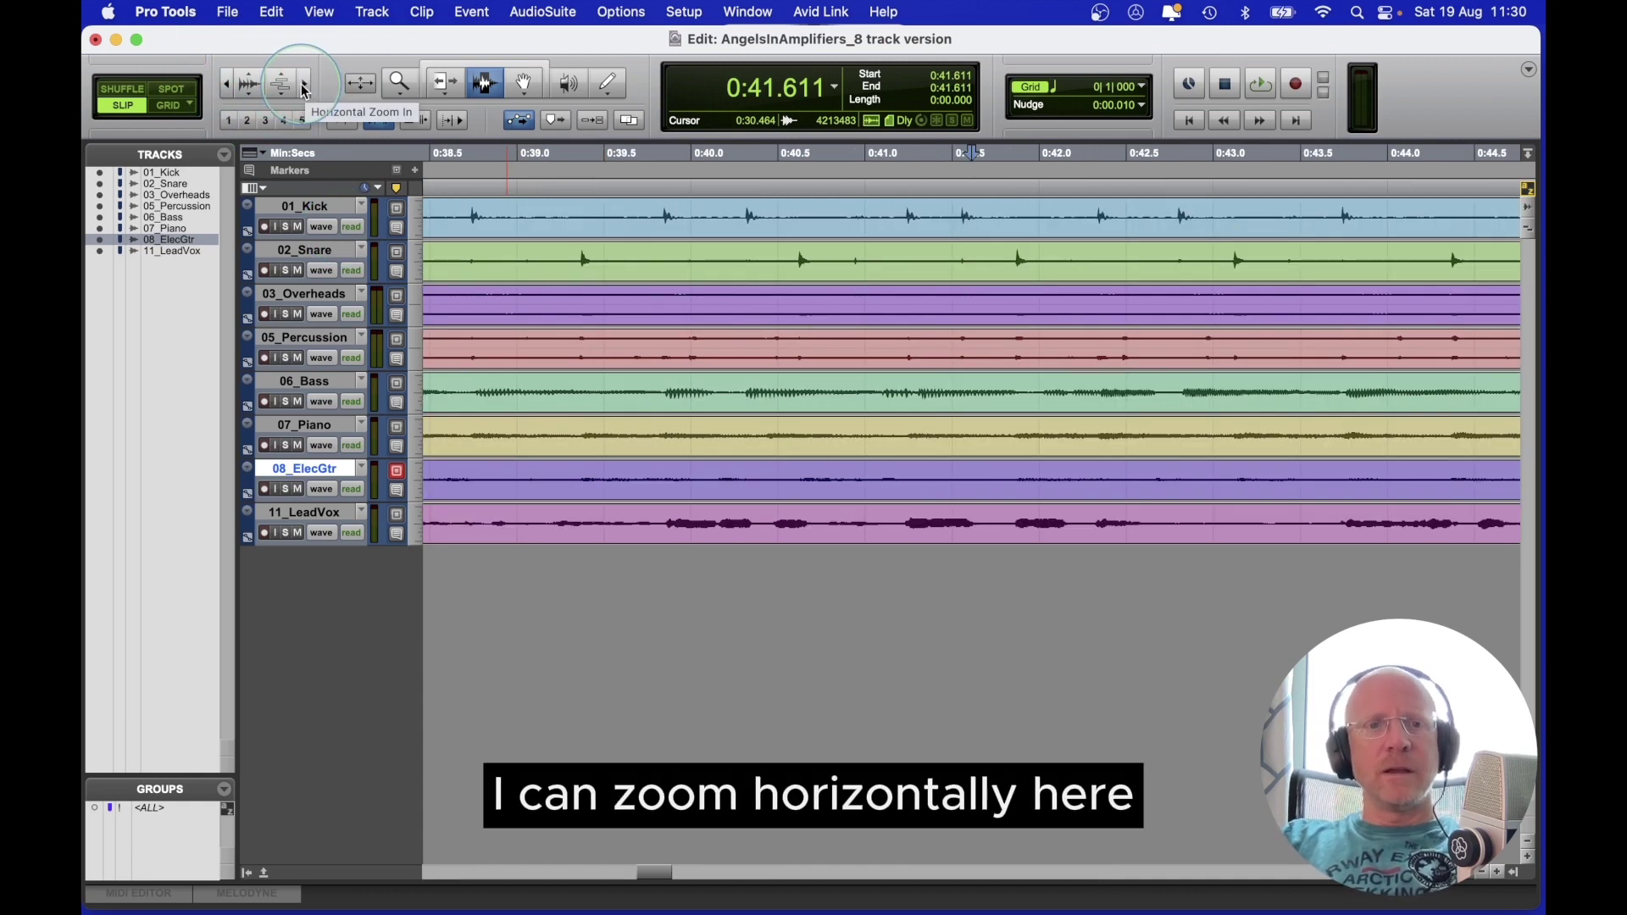
{"action": "left_click", "coordinate": [226, 83]}
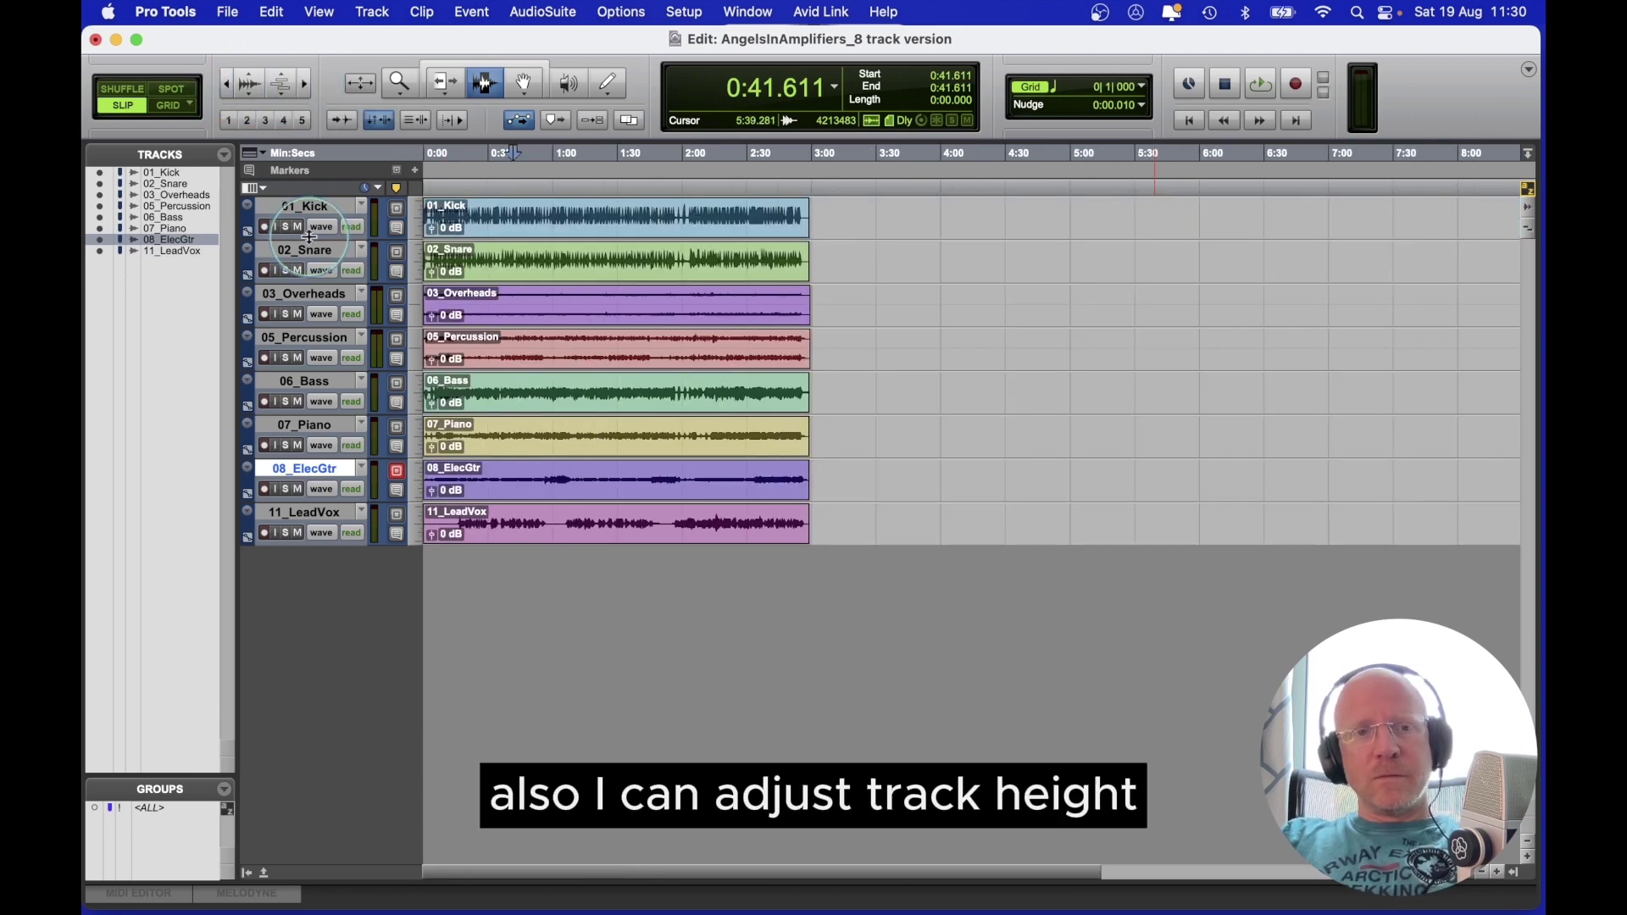
{"action": "left_click_drag", "start_coordinate": [309, 238], "coordinate": [331, 269]}
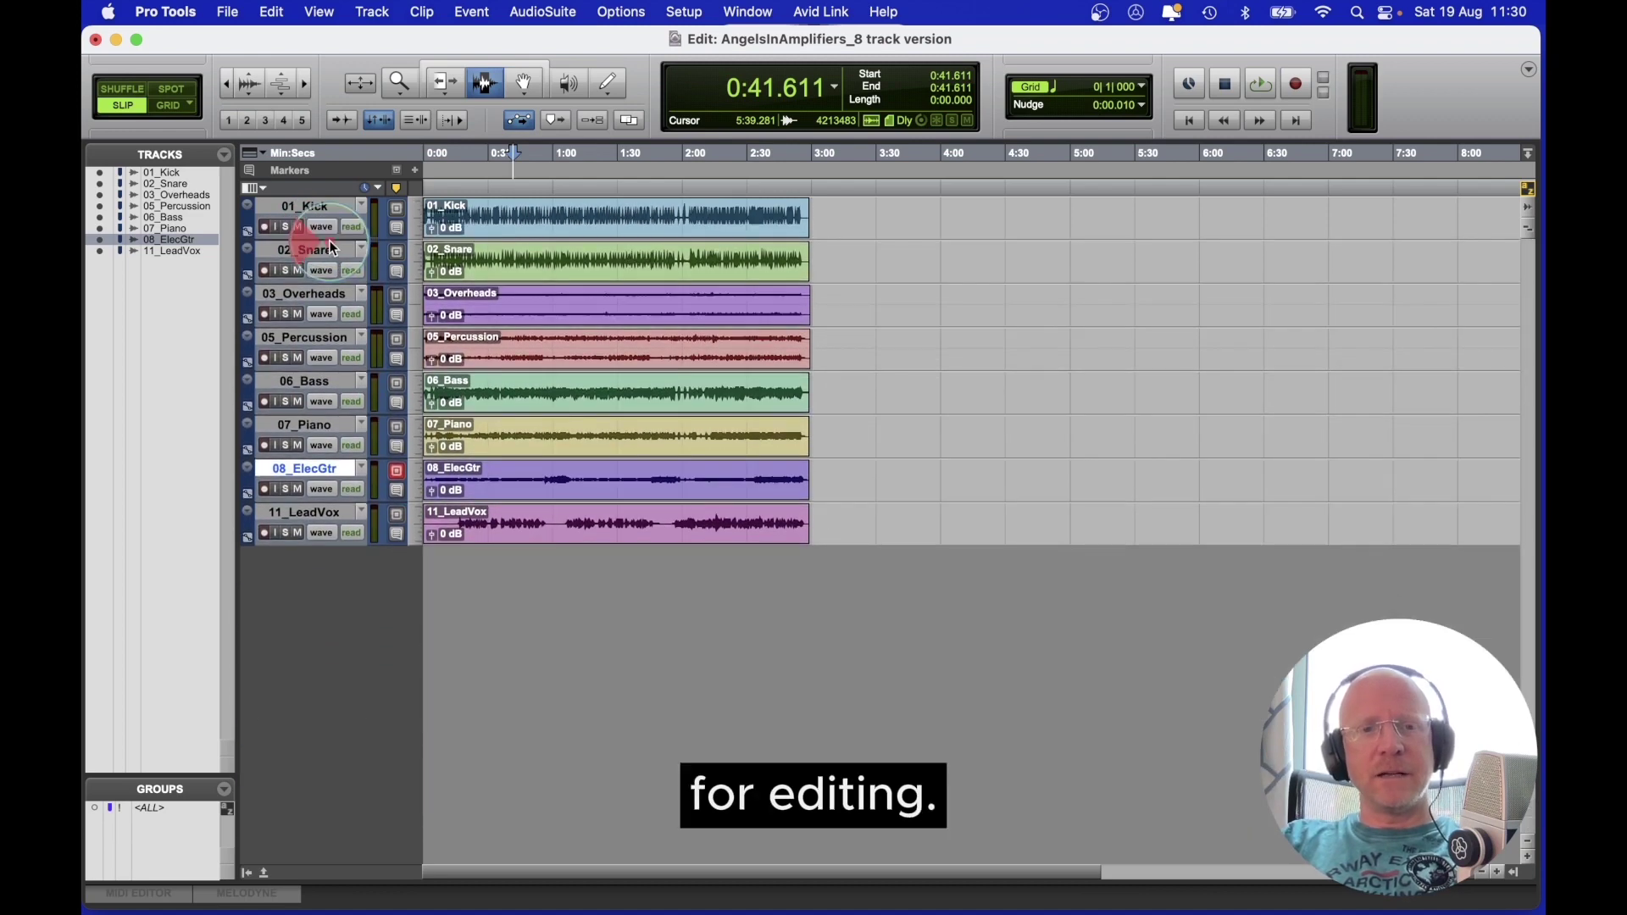
{"action": "left_click_drag", "start_coordinate": [332, 247], "coordinate": [336, 297]}
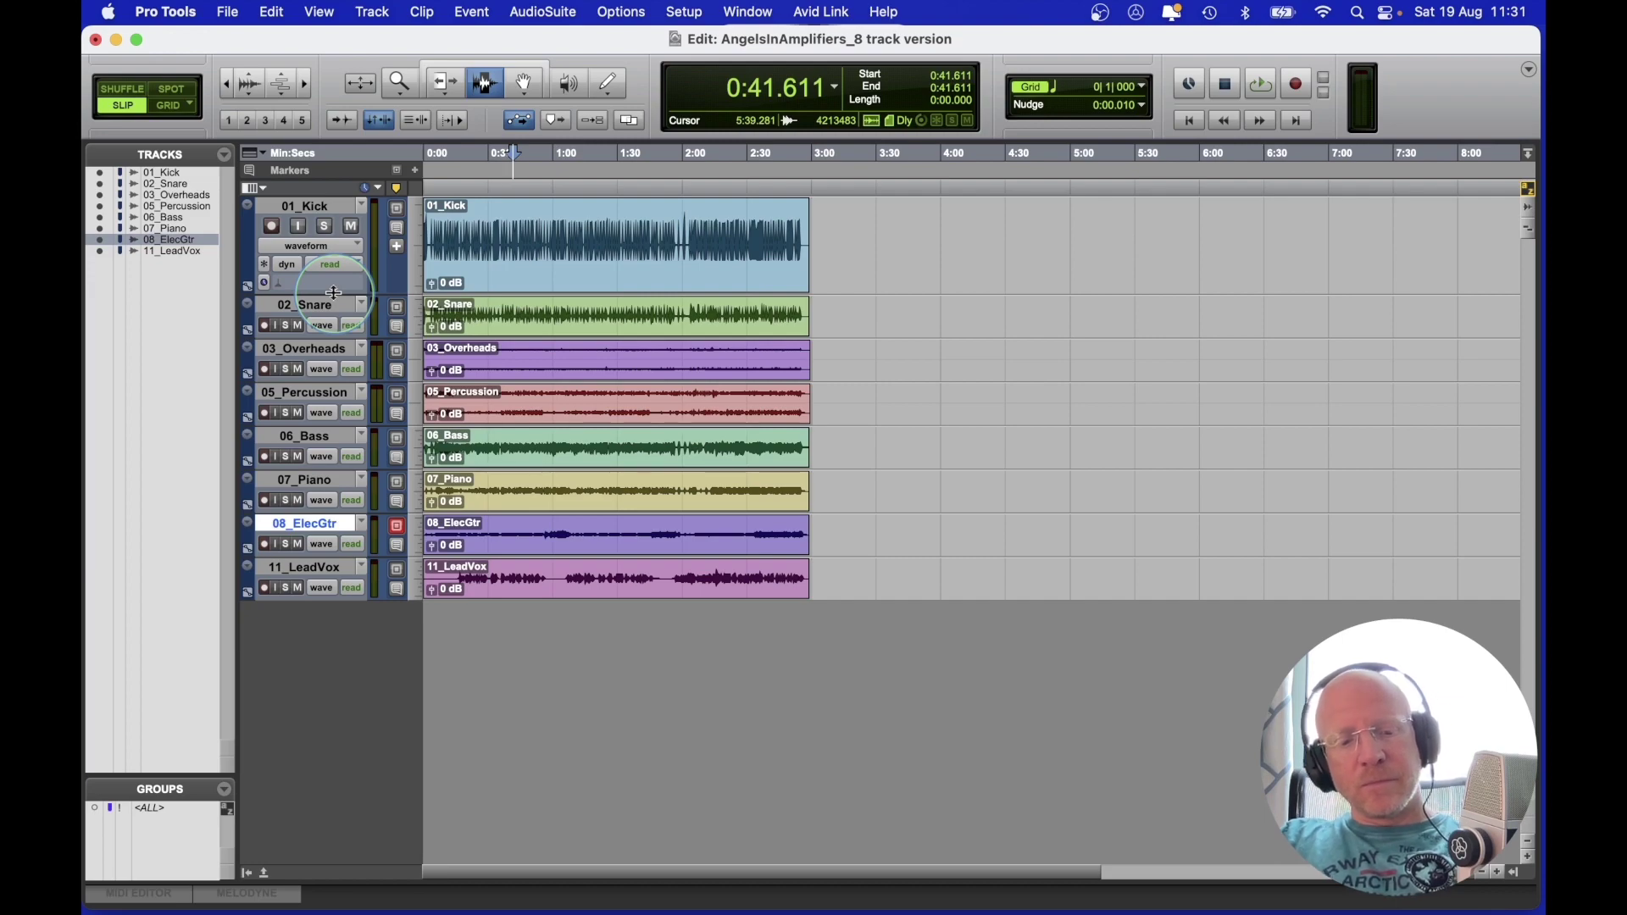
Step: Shrink 01_Kick back to normal height, then mute and unmute all tracks at once
{"action": "left_click_drag", "start_coordinate": [333, 293], "coordinate": [333, 250]}
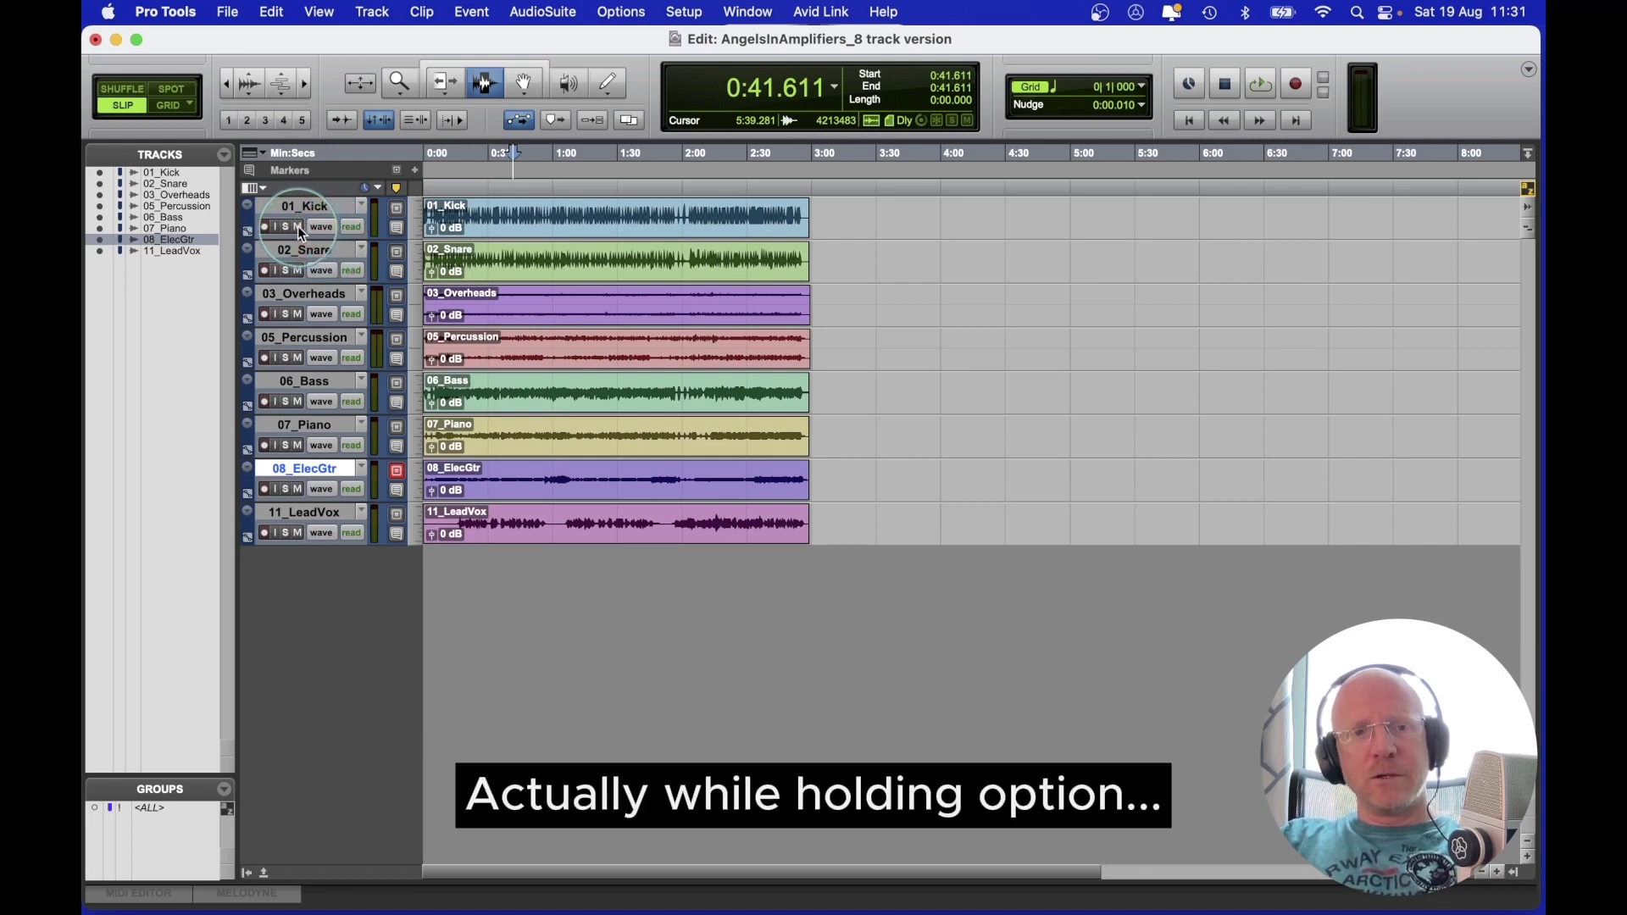
{"action": "left_click", "coordinate": [298, 227]}
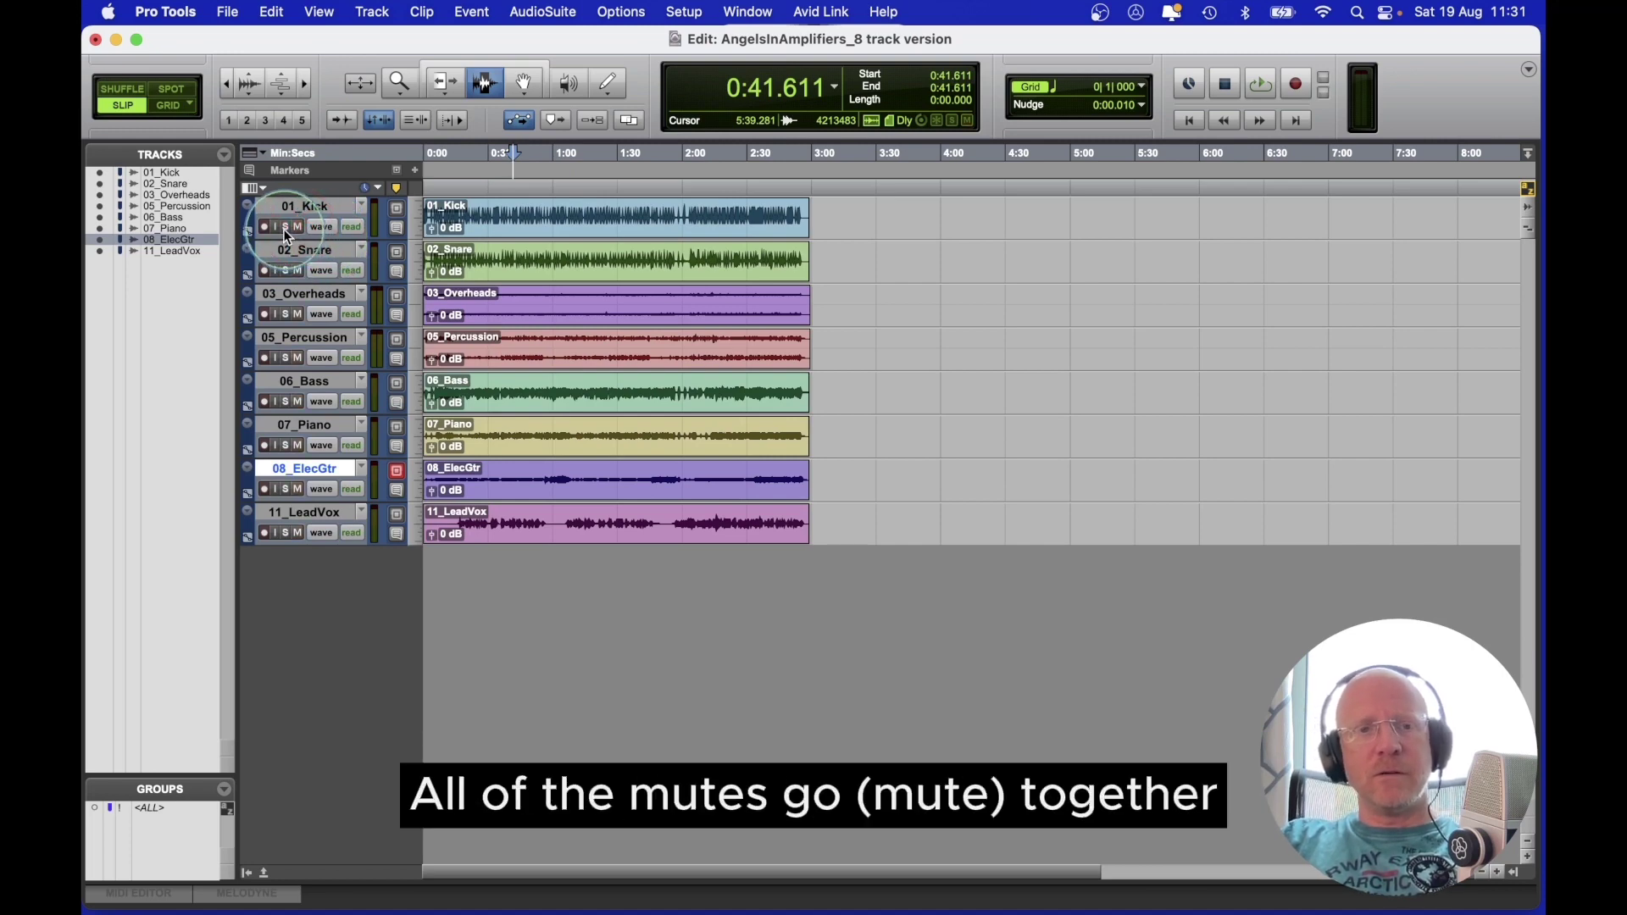
{"action": "left_click", "coordinate": [286, 227]}
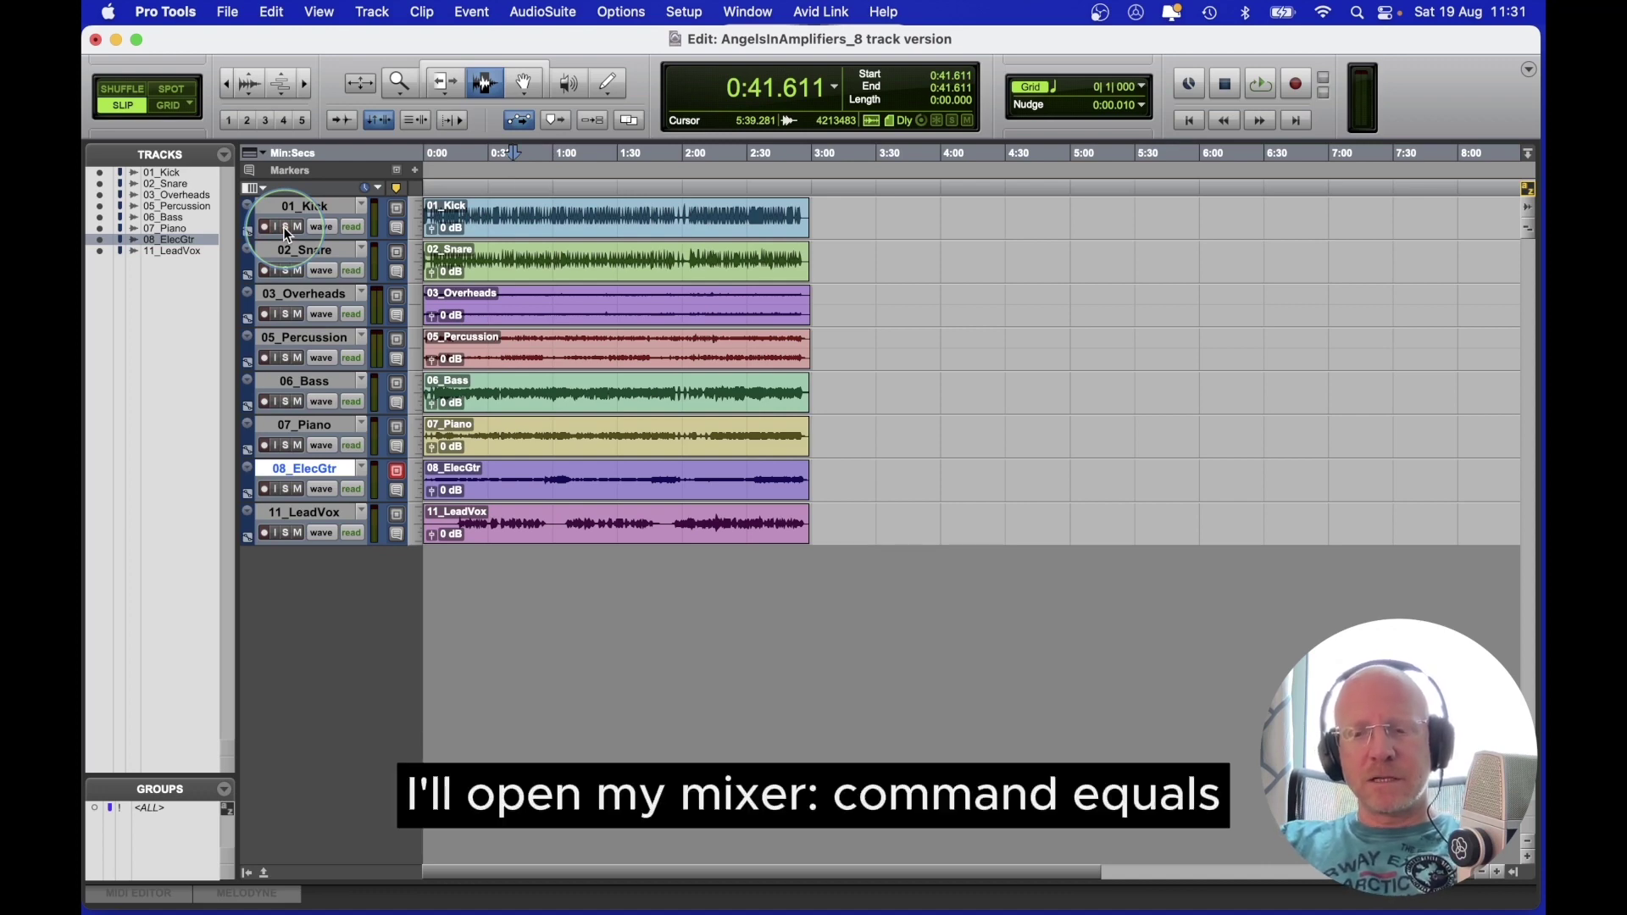
Step: In the mixer, reset all seven channel faders from Kick to ElecGtr to 0.0 dB
{"action": "key", "text": "super+equal"}
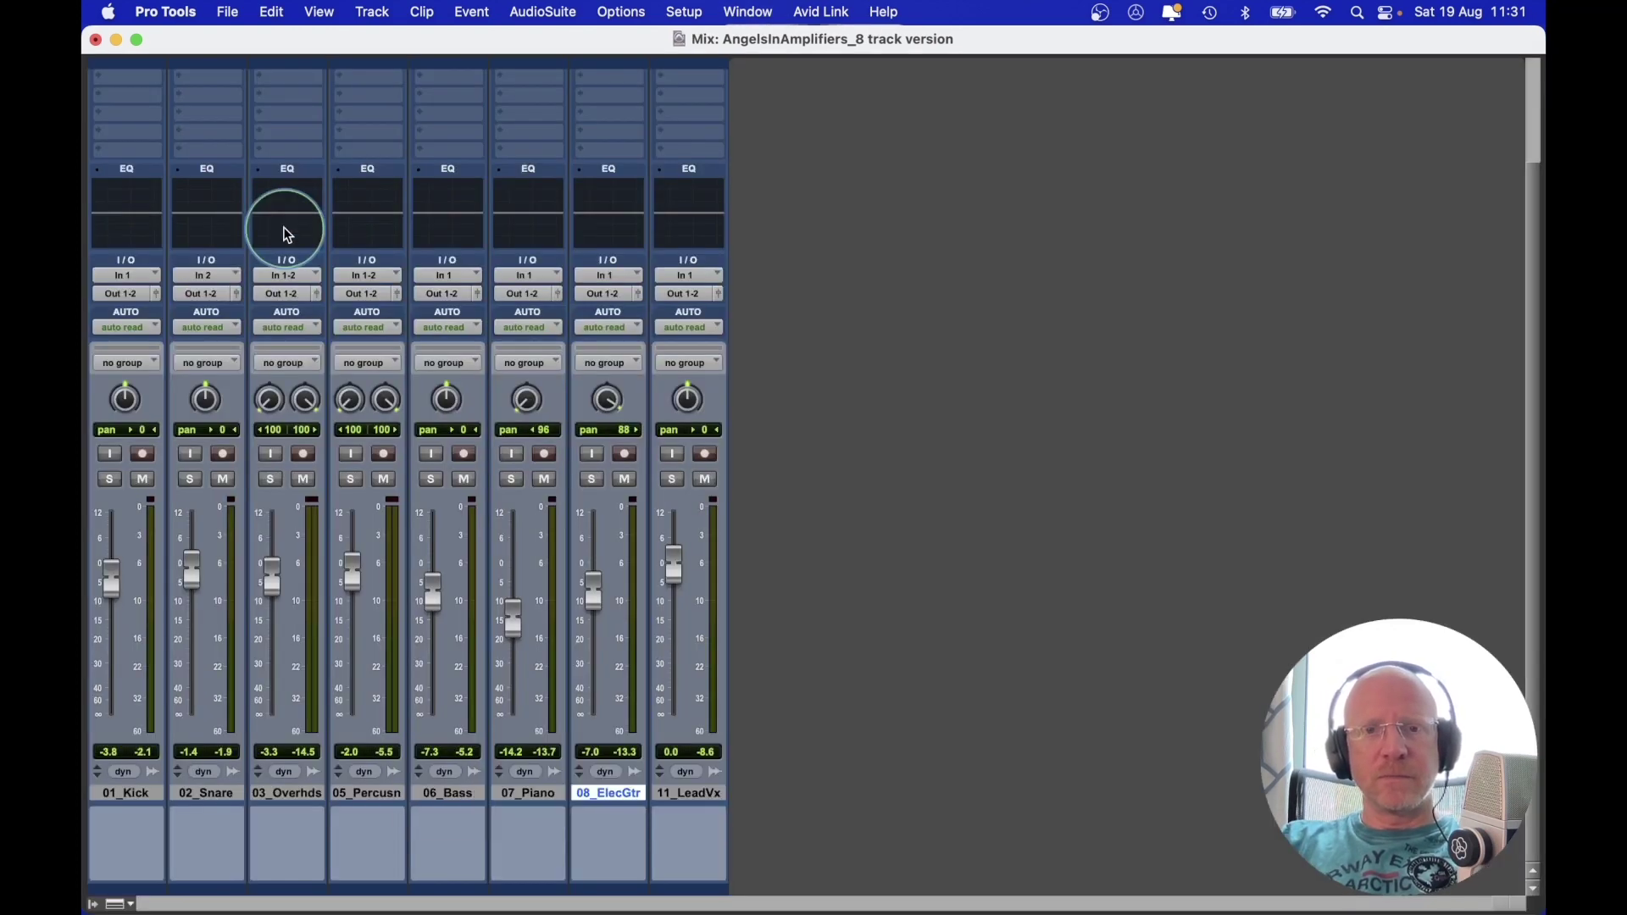
{"action": "left_click", "coordinate": [428, 594], "text": "alt"}
{"action": "left_click", "coordinate": [511, 623], "text": "alt"}
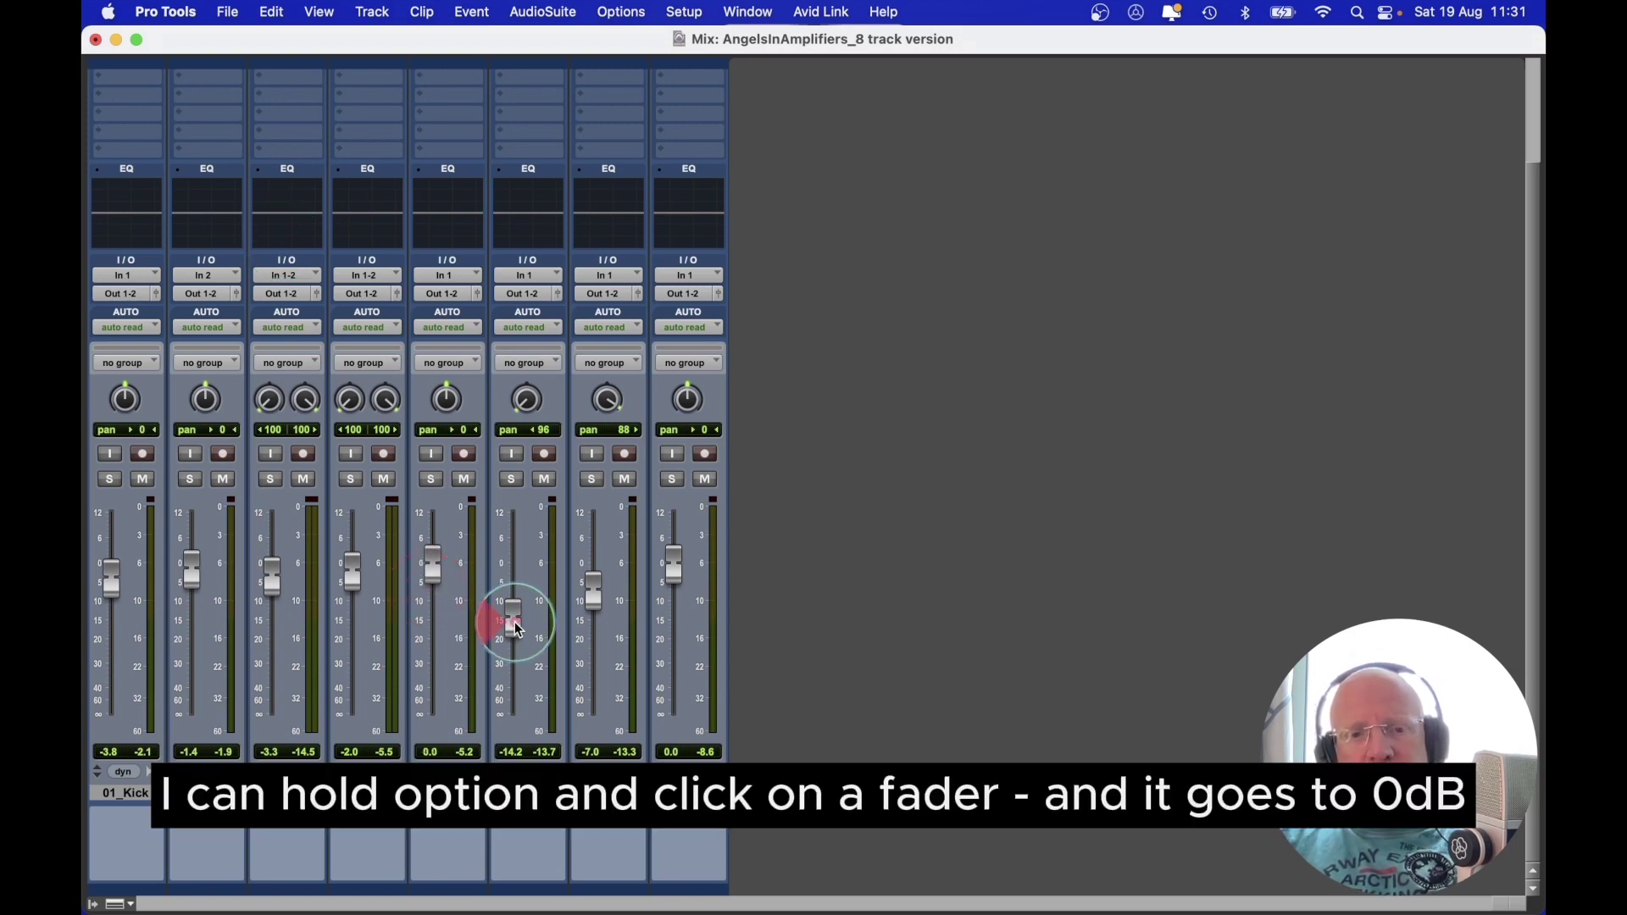
{"action": "left_click", "coordinate": [593, 592], "text": "alt"}
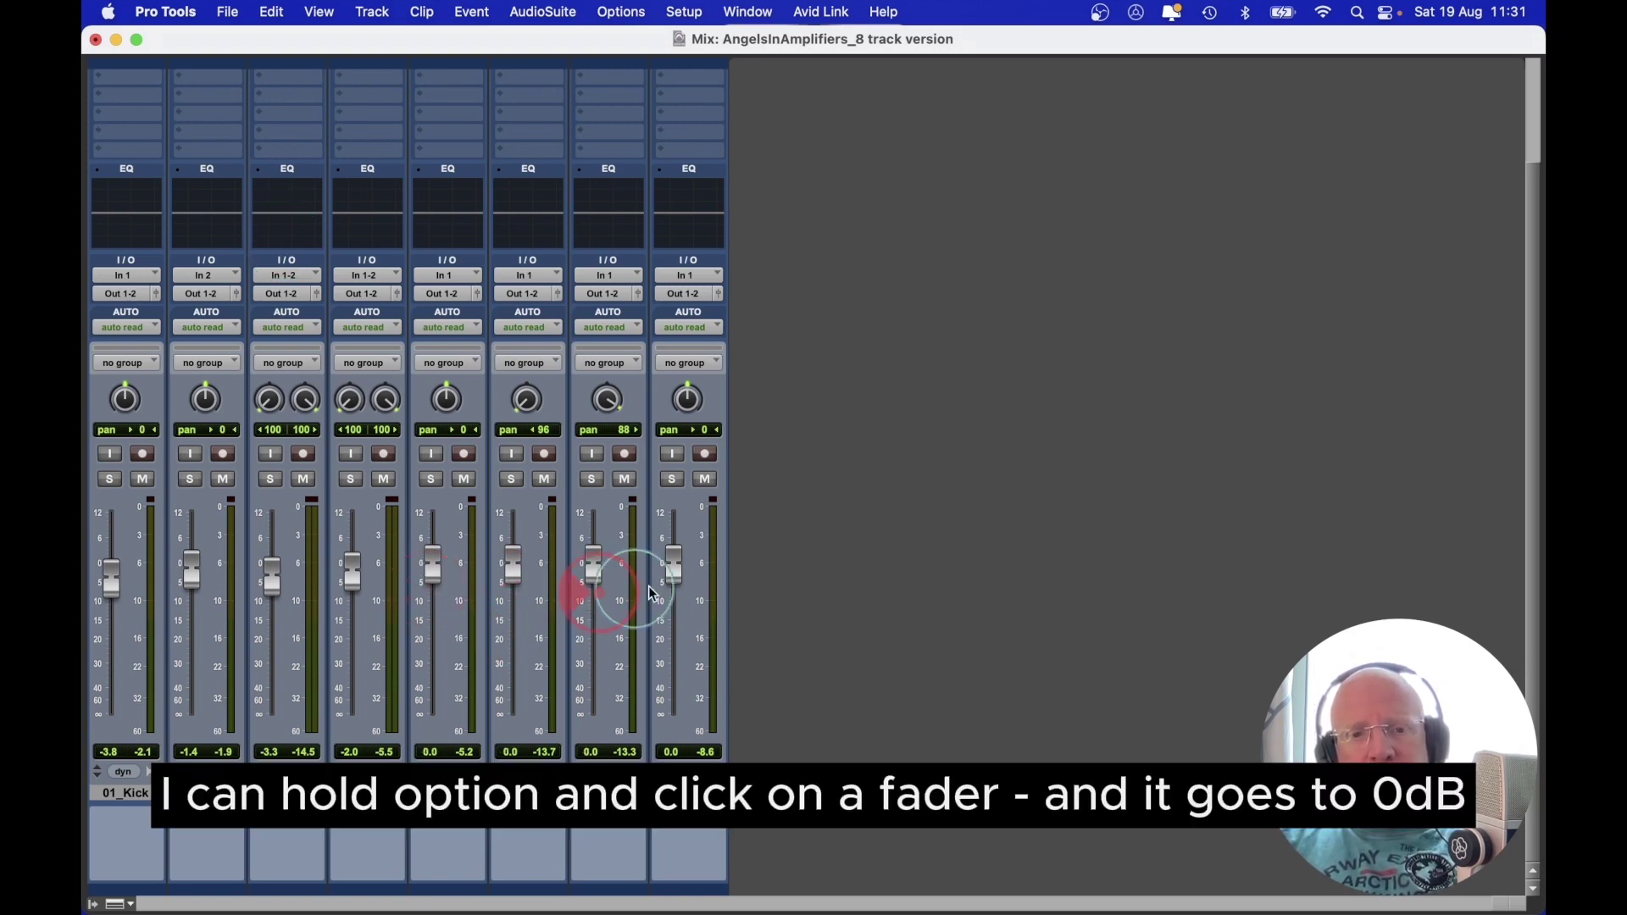
{"action": "left_click", "coordinate": [118, 571], "text": "alt"}
{"action": "left_click", "coordinate": [195, 566], "text": "alt"}
{"action": "left_click", "coordinate": [270, 572], "text": "alt"}
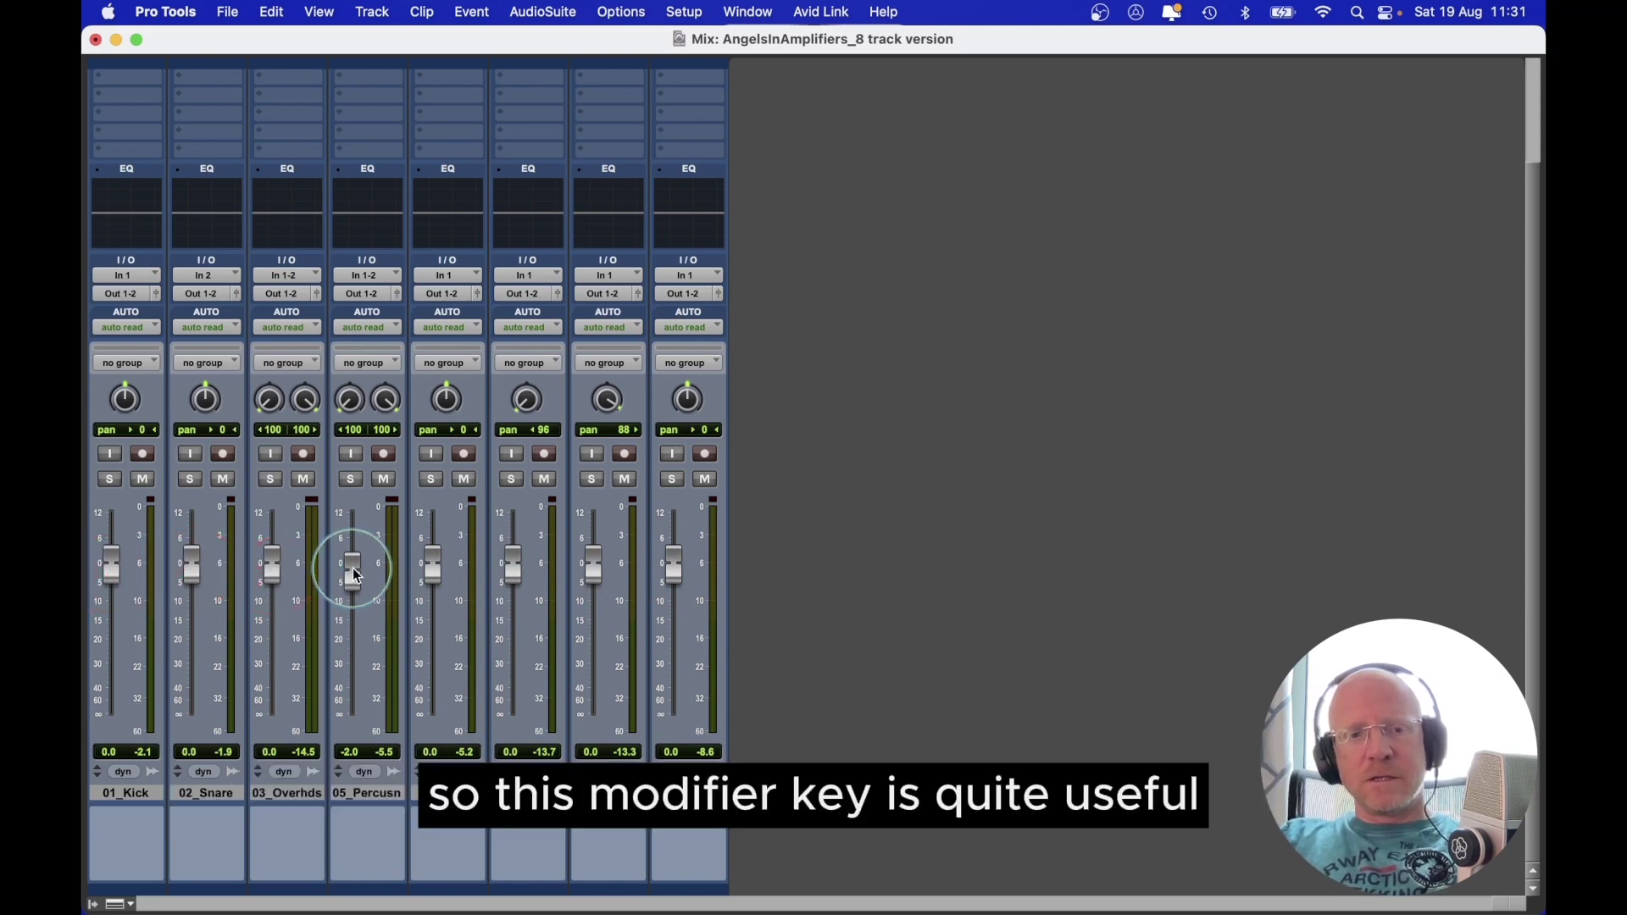
{"action": "left_click", "coordinate": [353, 572], "text": "alt"}
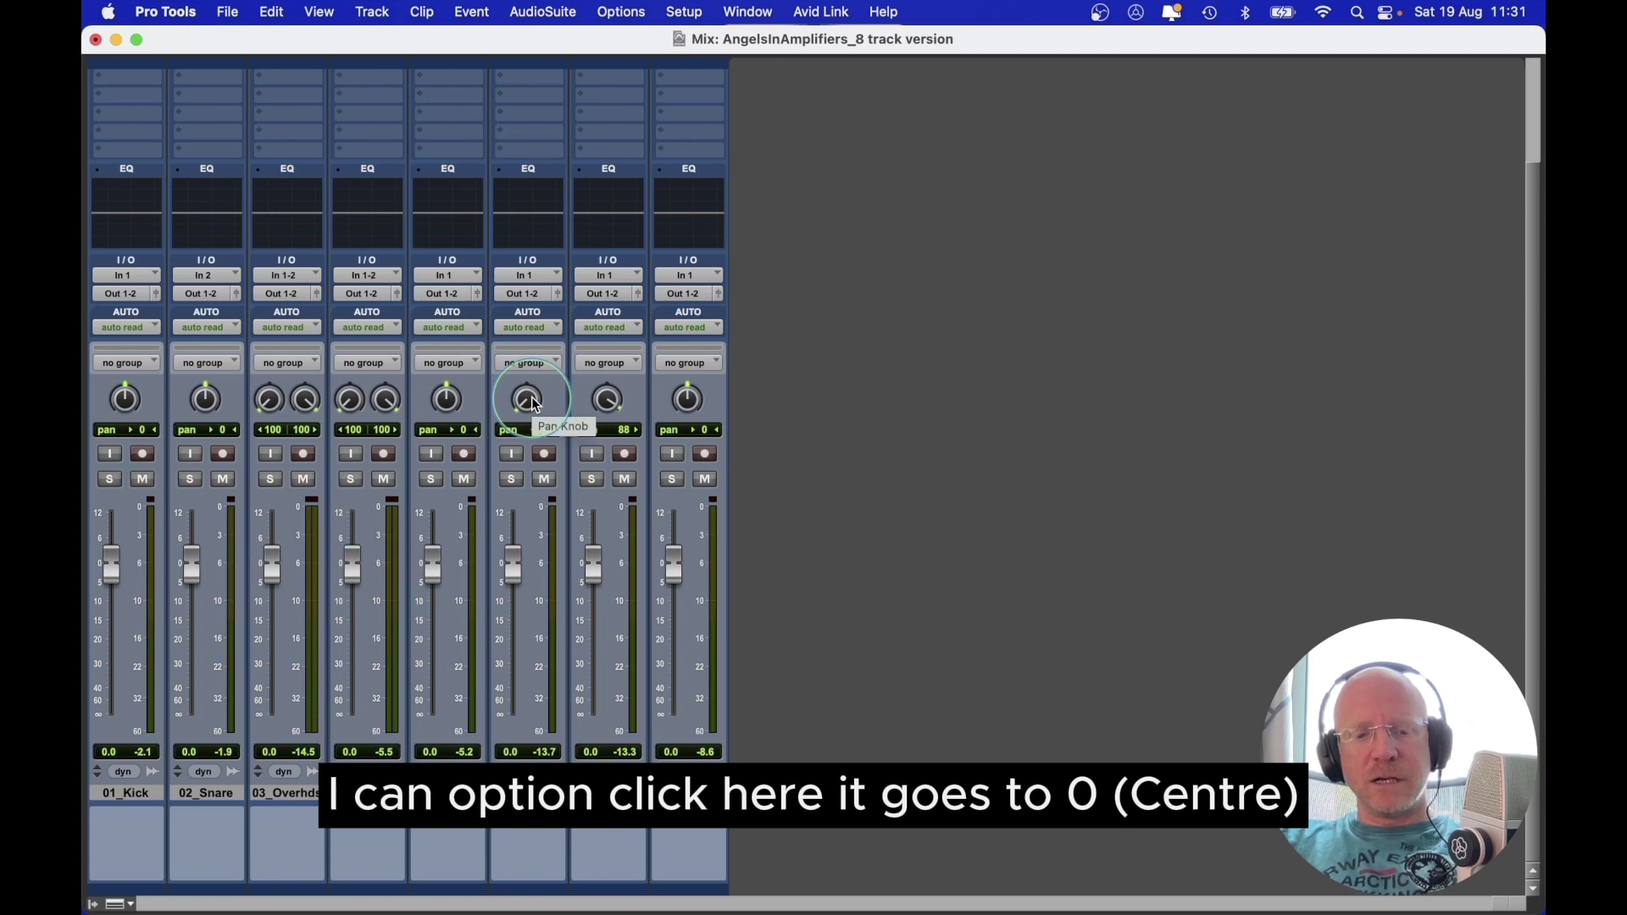
Step: Centre the 07_Piano and 08_ElecGtr pans and close the mixer
{"action": "left_click", "coordinate": [536, 405], "text": "alt"}
{"action": "left_click", "coordinate": [614, 409], "text": "alt"}
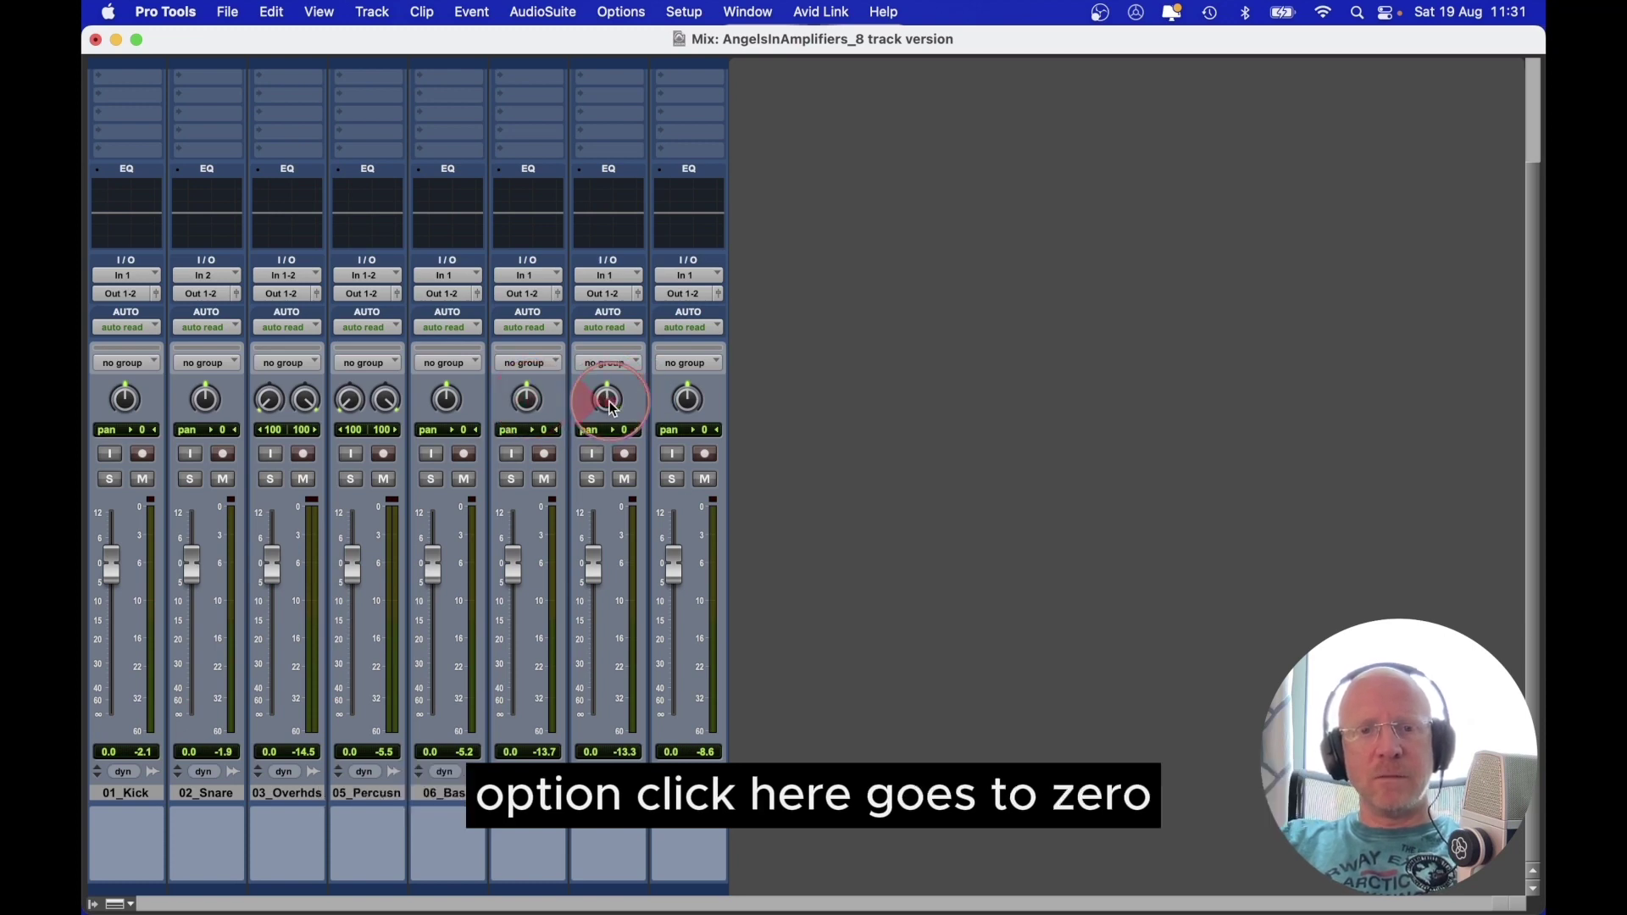
{"action": "mouse_move", "coordinate": [674, 561]}
{"action": "left_mouse_down"}
{"action": "mouse_move", "coordinate": [687, 734]}
{"action": "mouse_move", "coordinate": [674, 559]}
{"action": "left_mouse_up"}
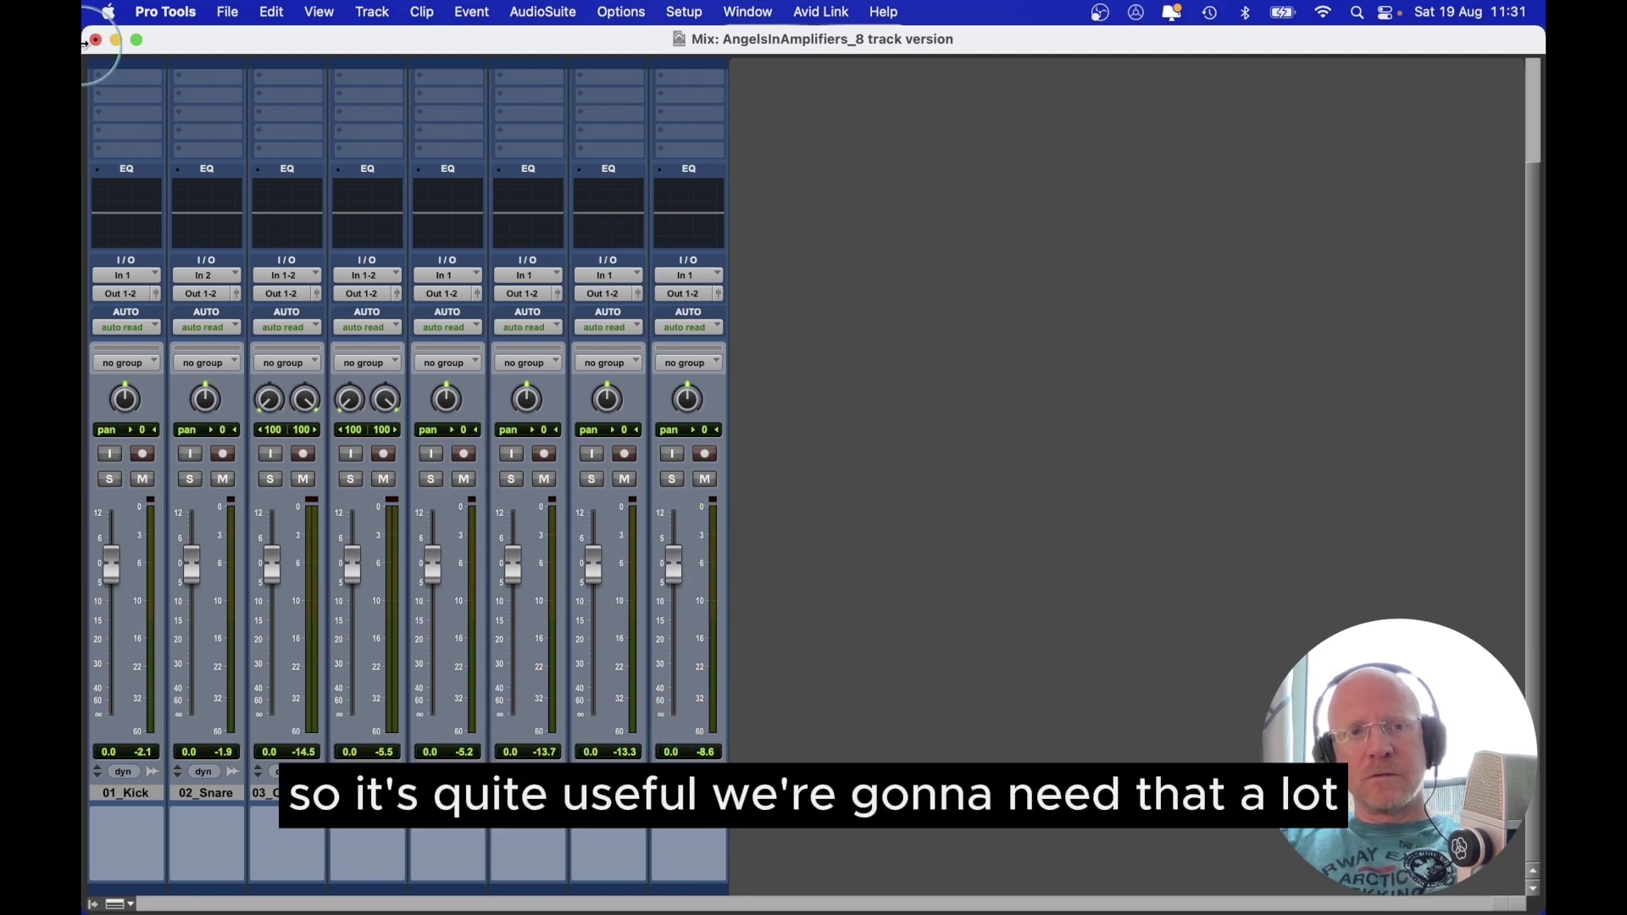
{"action": "left_click", "coordinate": [95, 40]}
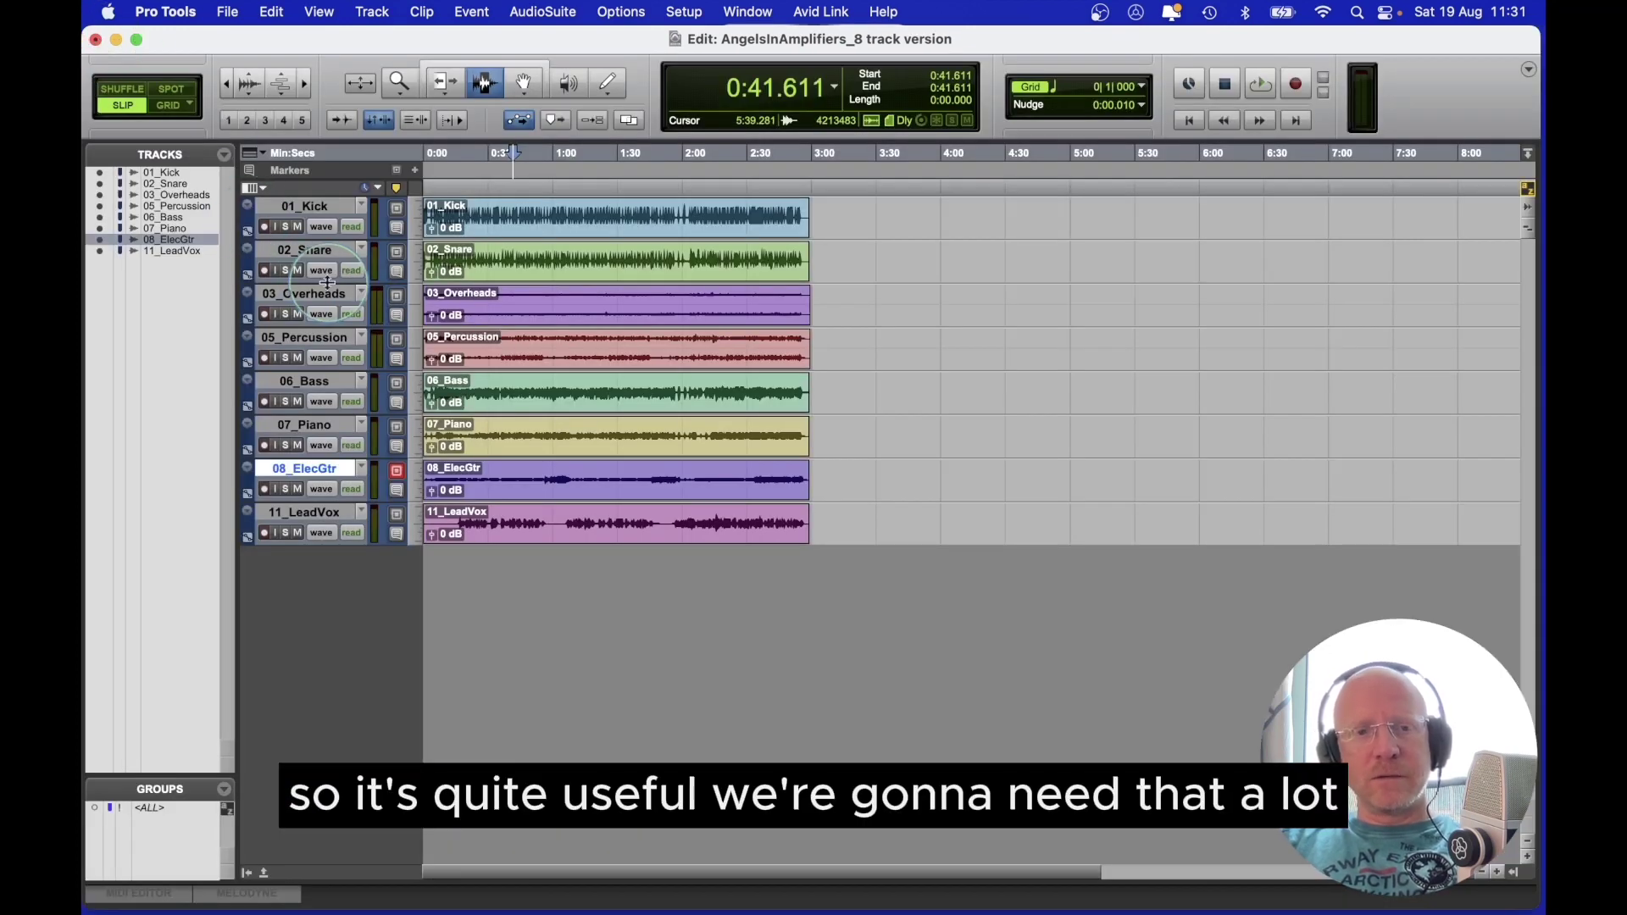
Step: Make the tracks taller, set the edit point at 1:11.287 in Kick, and zoom the timeline out and in
{"action": "mouse_move", "coordinate": [327, 283]}
{"action": "left_mouse_down"}
{"action": "mouse_move", "coordinate": [330, 373]}
{"action": "mouse_move", "coordinate": [328, 282]}
{"action": "left_mouse_up"}
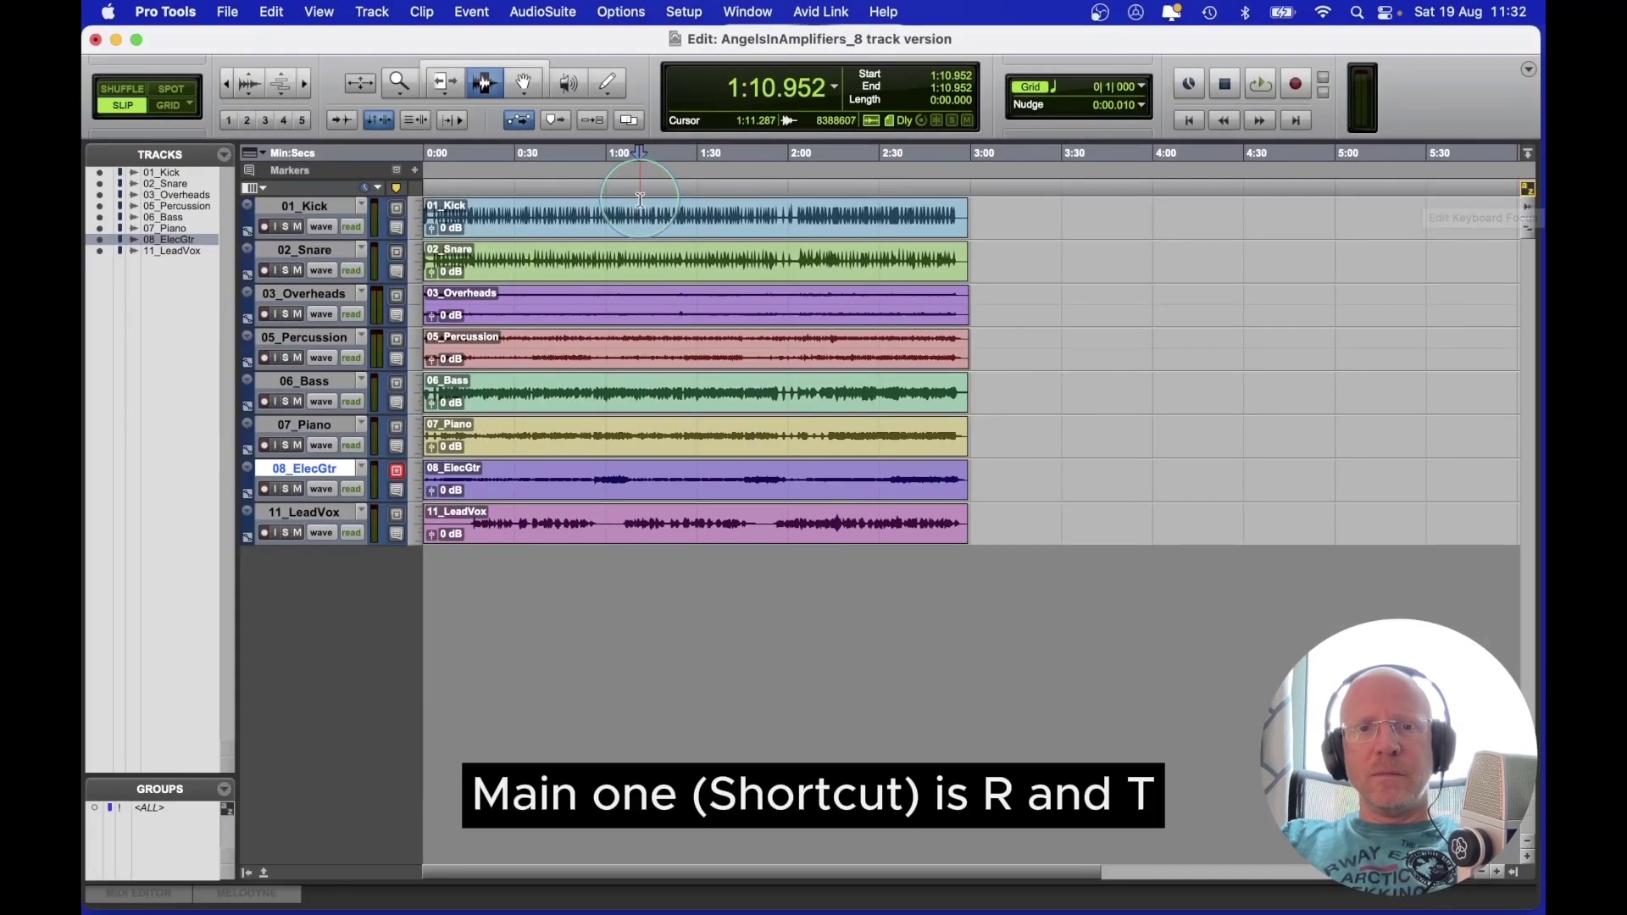
{"action": "left_click", "coordinate": [339, 206]}
{"action": "key", "text": "r"}
{"action": "key", "text": "t"}
{"action": "key", "text": "t"}
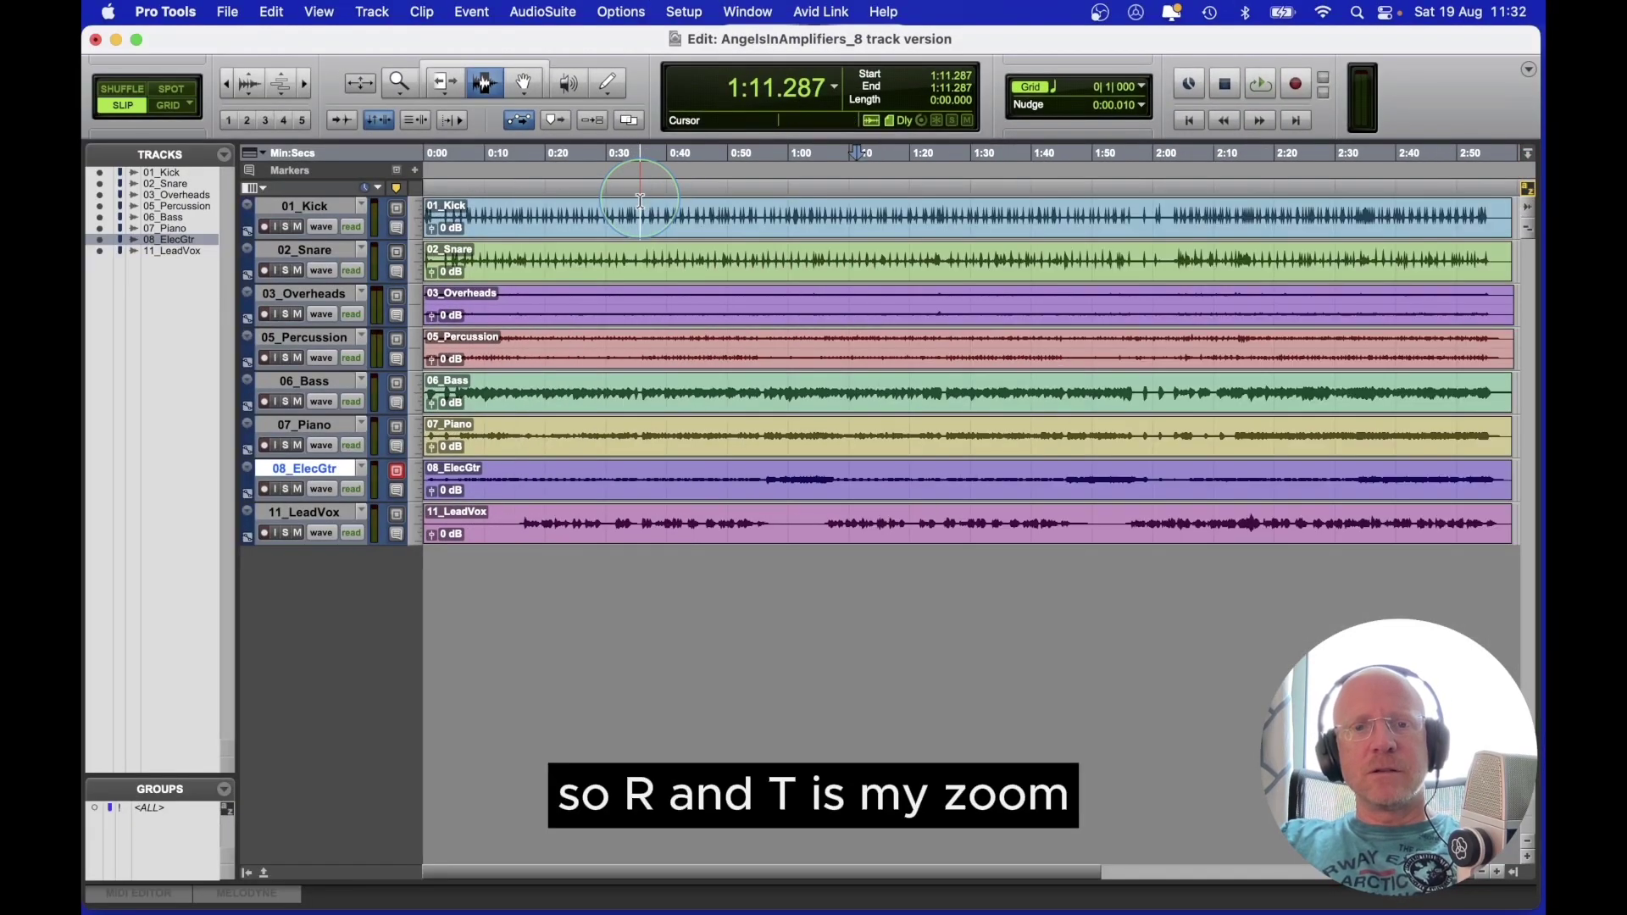
{"action": "key", "text": "r"}
{"action": "key", "text": "r"}
{"action": "key", "text": "r"}
{"action": "key", "text": "r"}
{"action": "key", "text": "t"}
{"action": "key", "text": "t"}
{"action": "key", "text": "t"}
{"action": "key", "text": "t"}
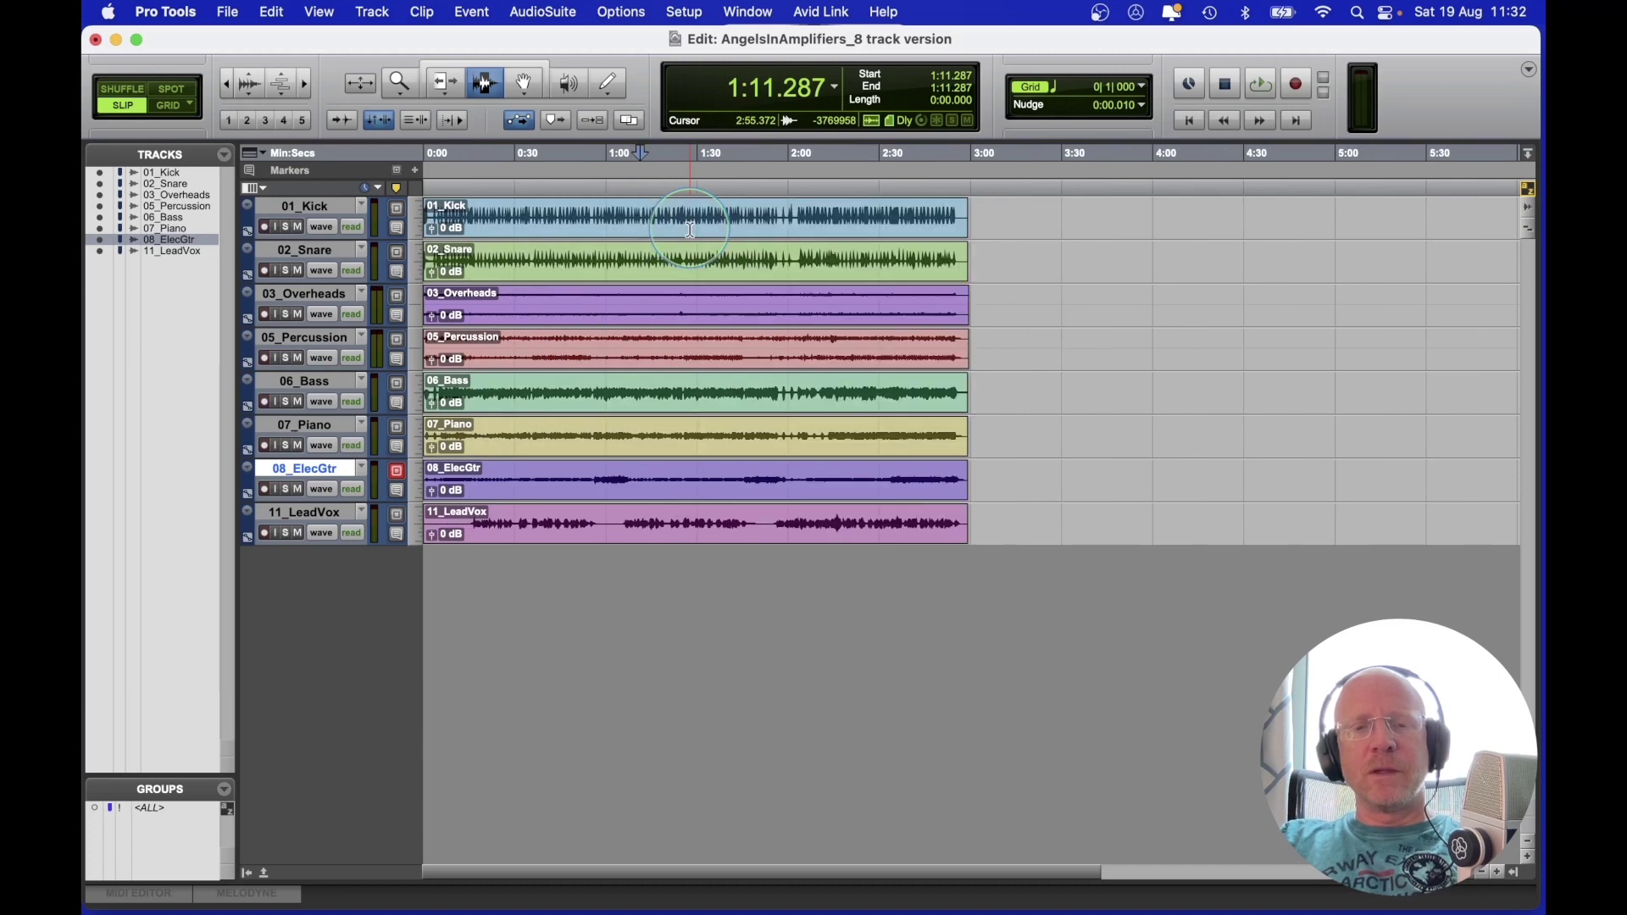
{"action": "key", "text": "r"}
{"action": "key", "text": "r"}
{"action": "key", "text": "t"}
{"action": "key", "text": "r"}
{"action": "key", "text": "t"}
{"action": "key", "text": "t"}
{"action": "key", "text": "r"}
{"action": "key", "text": "r"}
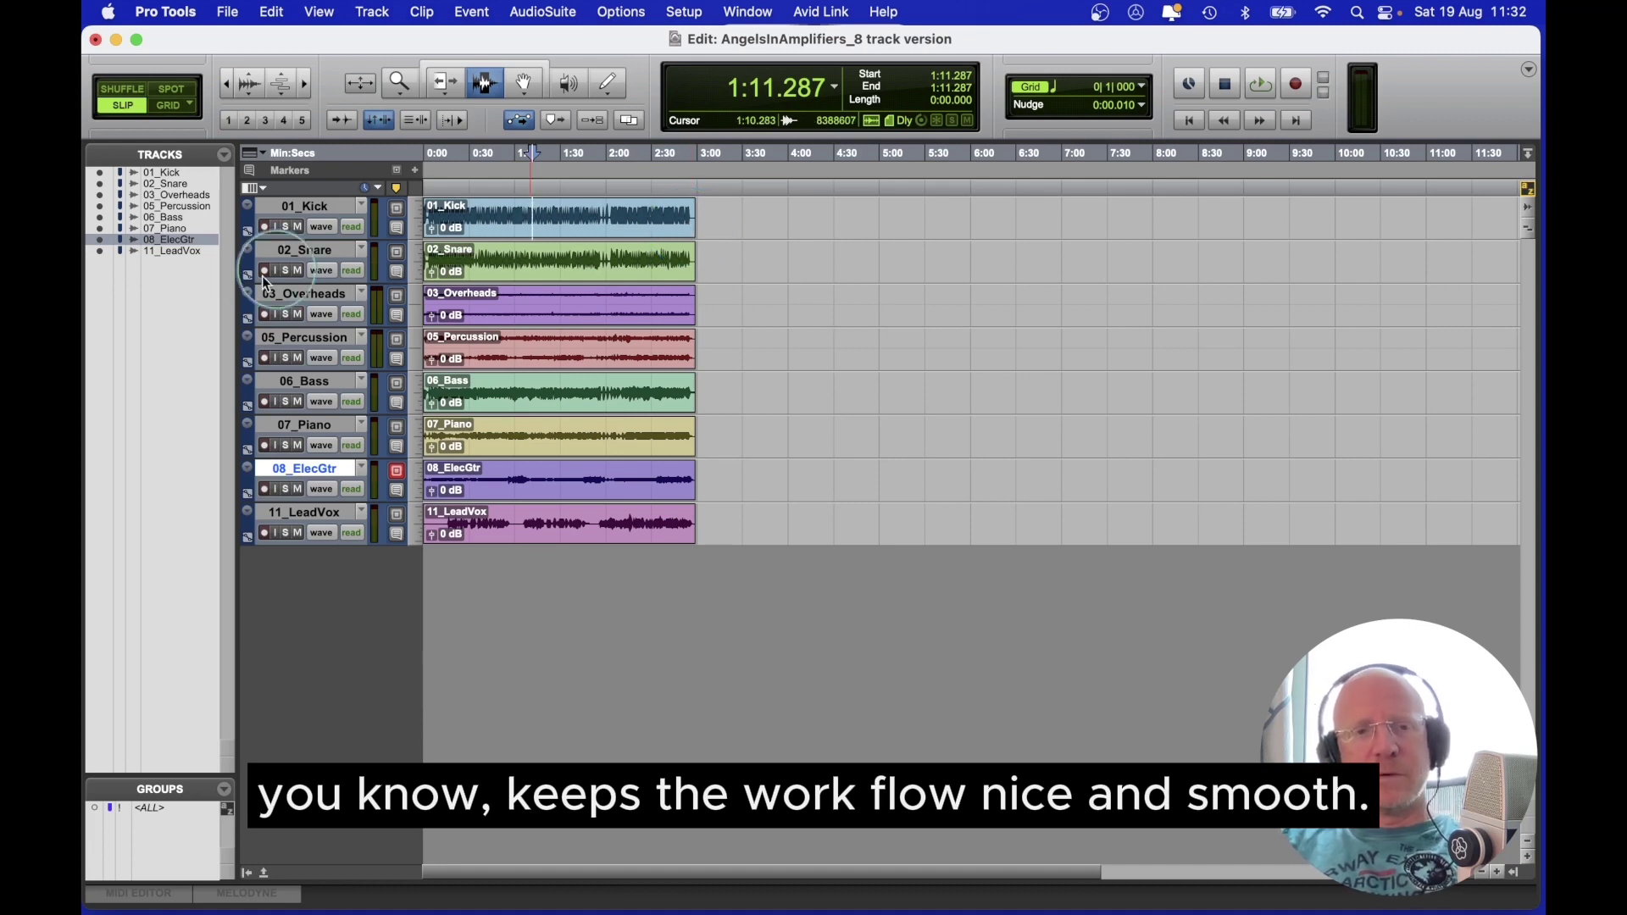
Step: Resize the tracks, zoom out to show twelve minutes, and bring back the Mix window
{"action": "mouse_move", "coordinate": [328, 281]}
{"action": "left_mouse_down"}
{"action": "mouse_move", "coordinate": [303, 273]}
{"action": "mouse_move", "coordinate": [328, 334]}
{"action": "mouse_move", "coordinate": [330, 295]}
{"action": "left_mouse_up"}
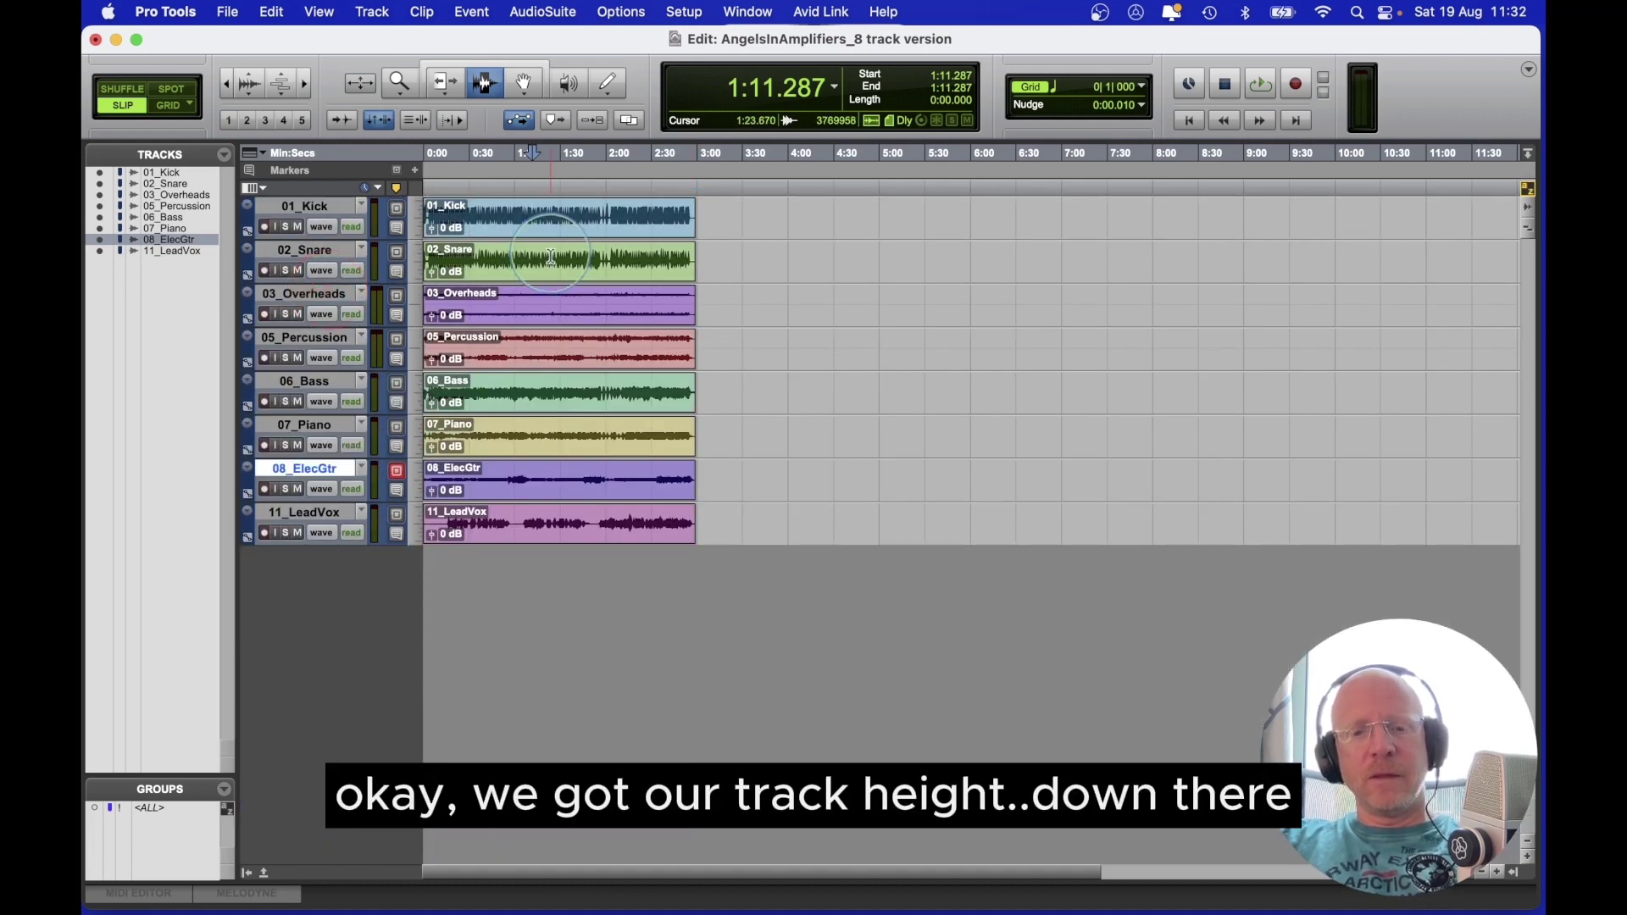
{"action": "key", "text": "t"}
{"action": "key", "text": "r"}
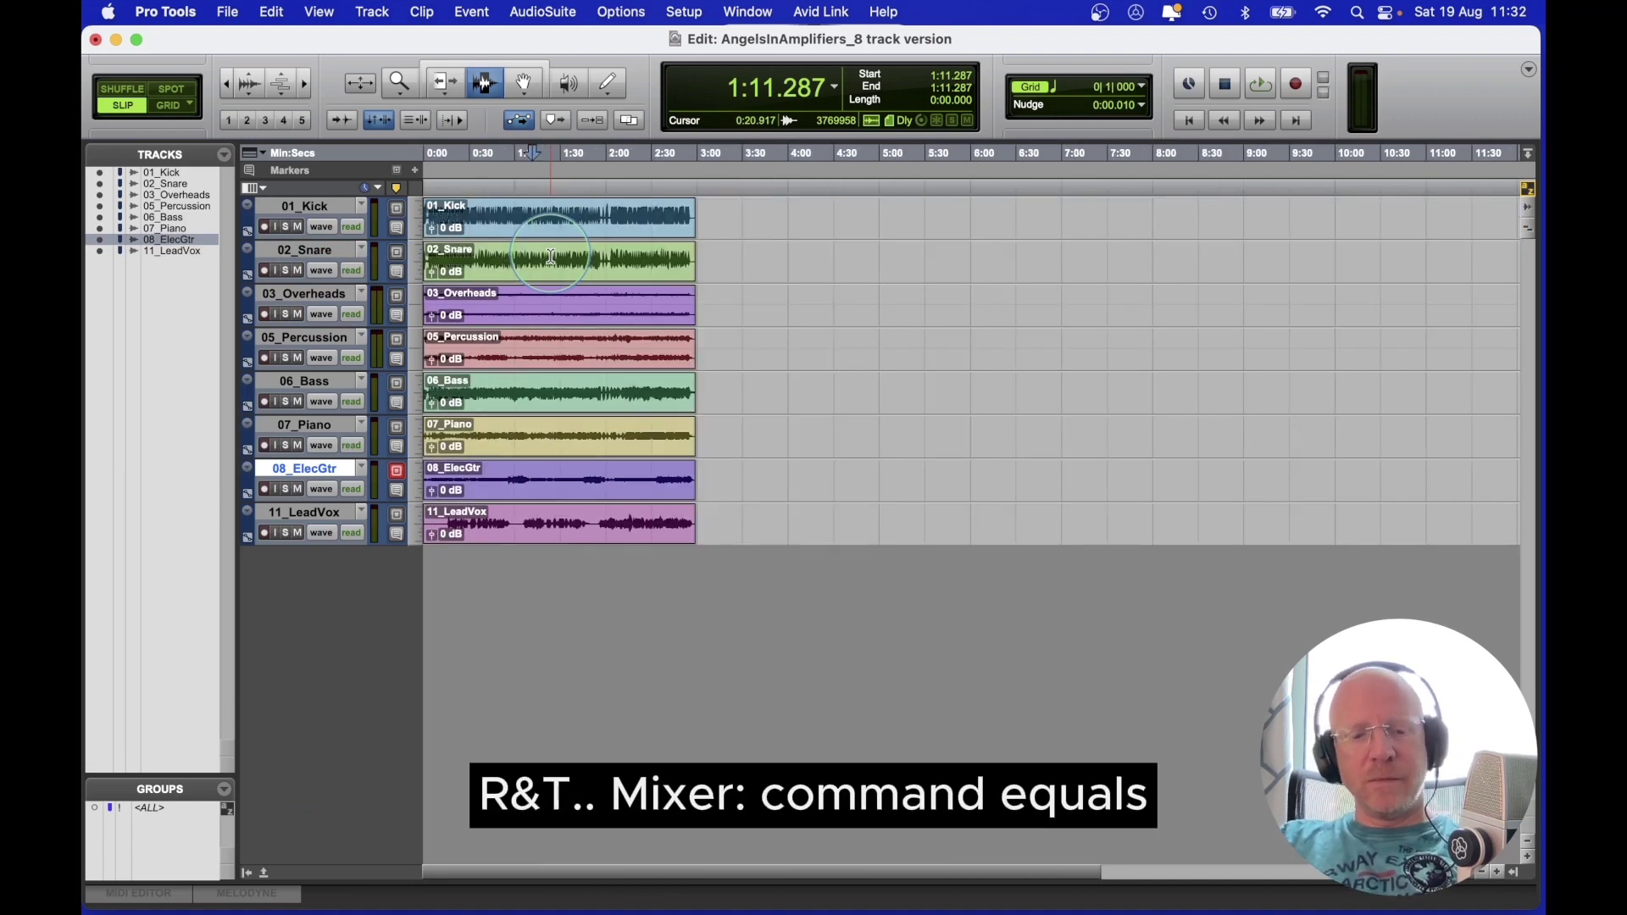
{"action": "key", "text": "super+equal"}
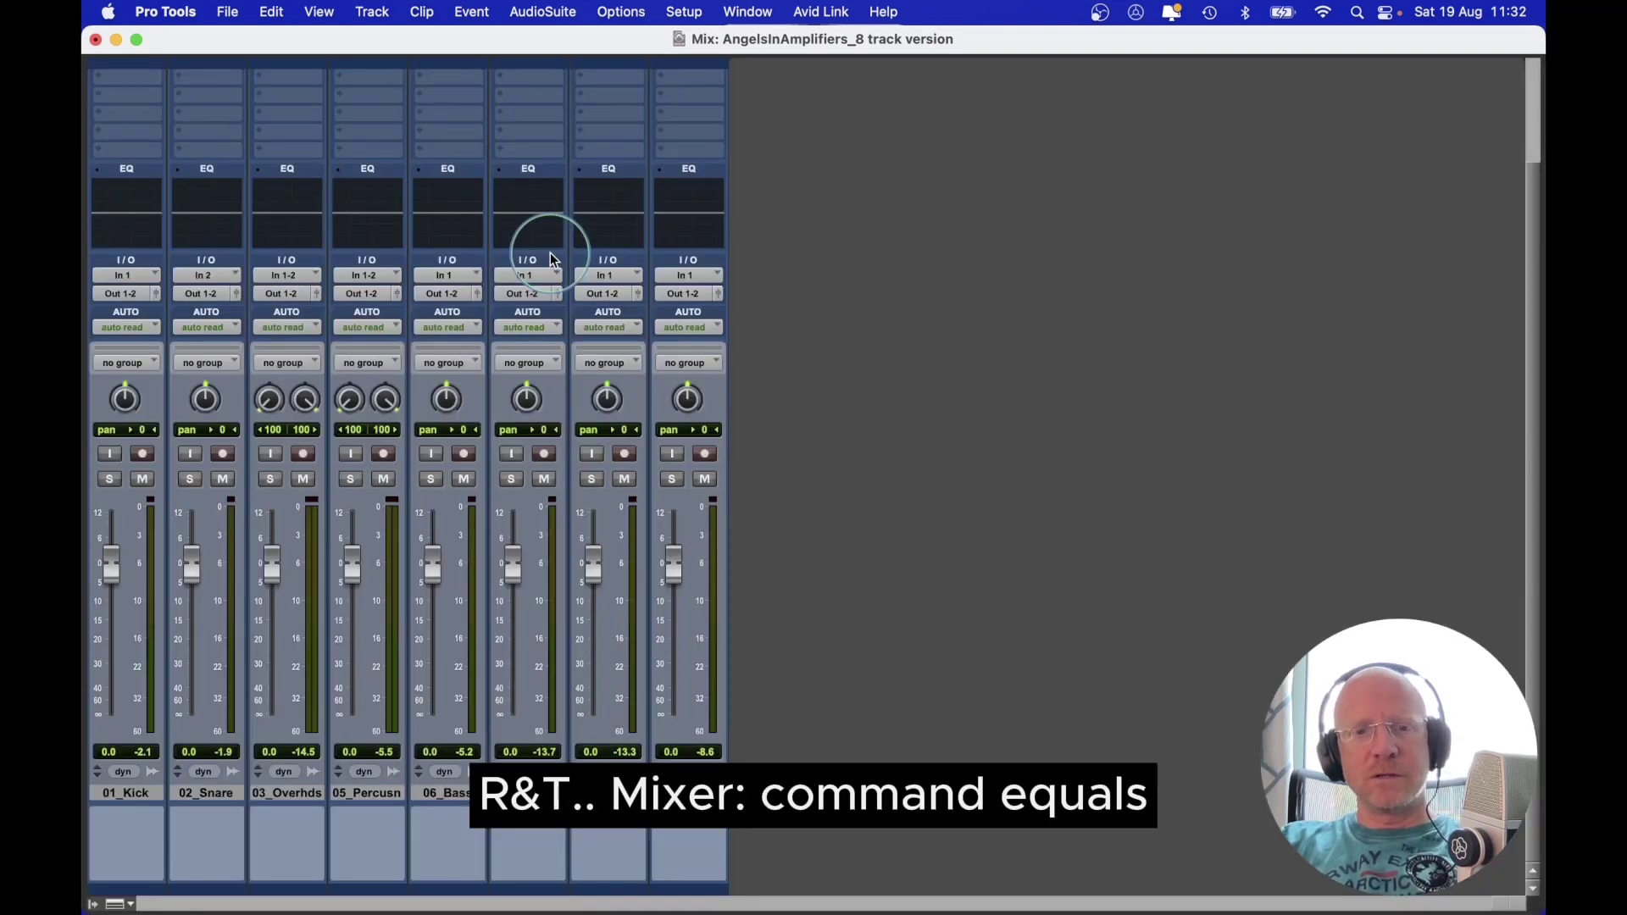
Step: Toggle 07_Piano solo off again, raise its fader to +1.9 dB and pan it left to 13
{"action": "left_click", "coordinate": [512, 480]}
{"action": "left_click", "coordinate": [514, 479]}
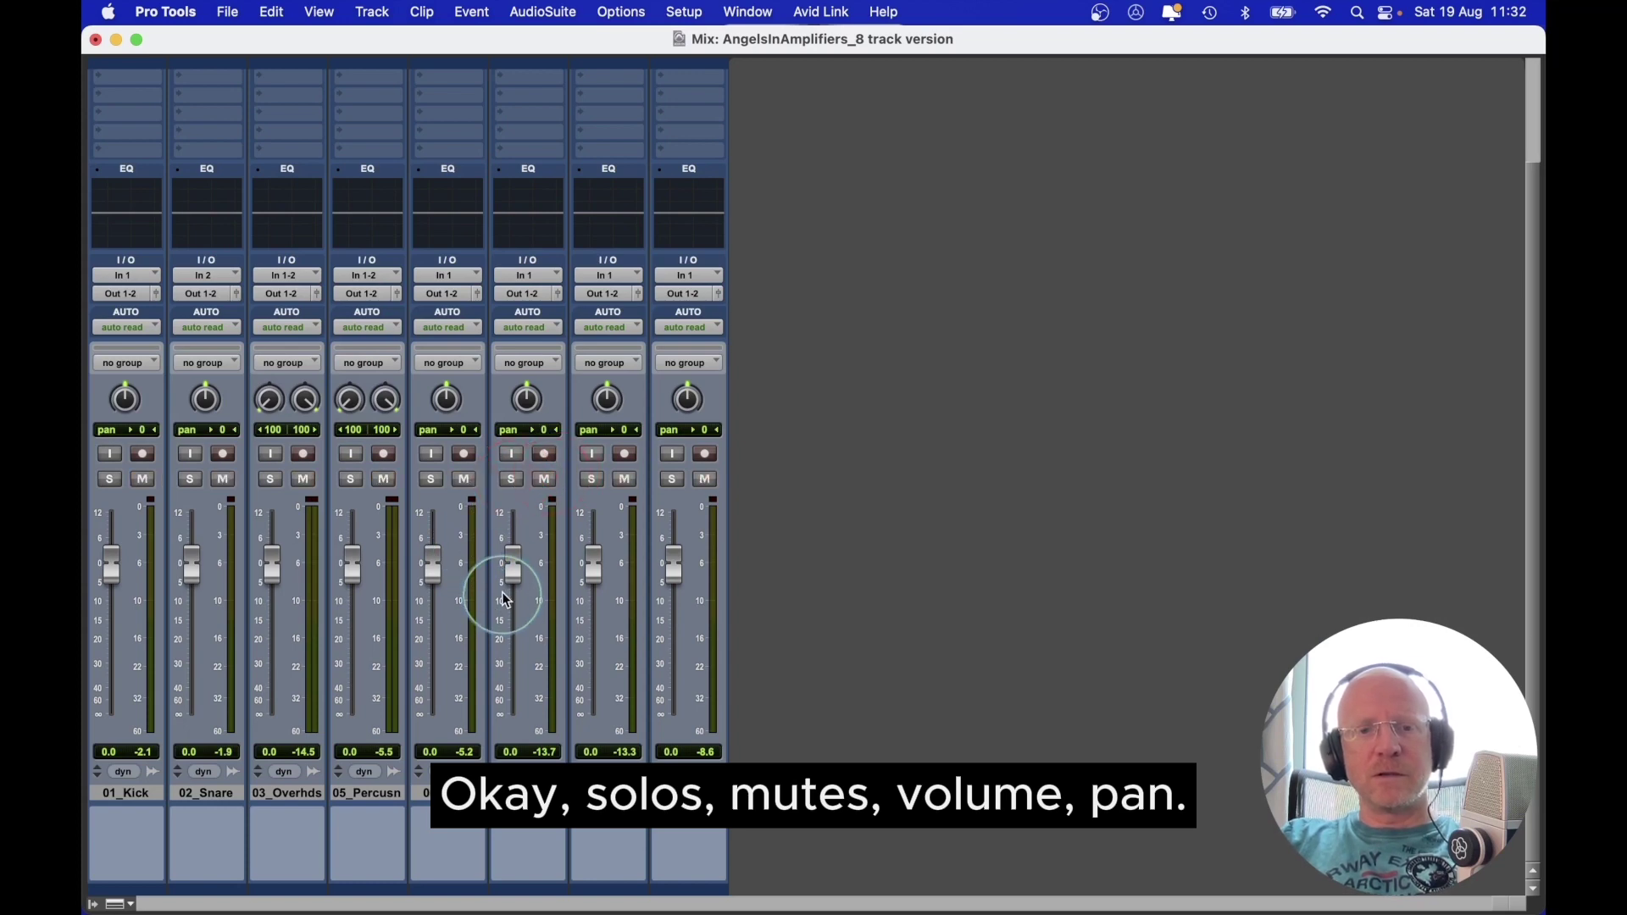
{"action": "left_click_drag", "start_coordinate": [508, 597], "coordinate": [509, 556]}
{"action": "left_click_drag", "start_coordinate": [527, 398], "coordinate": [523, 405]}
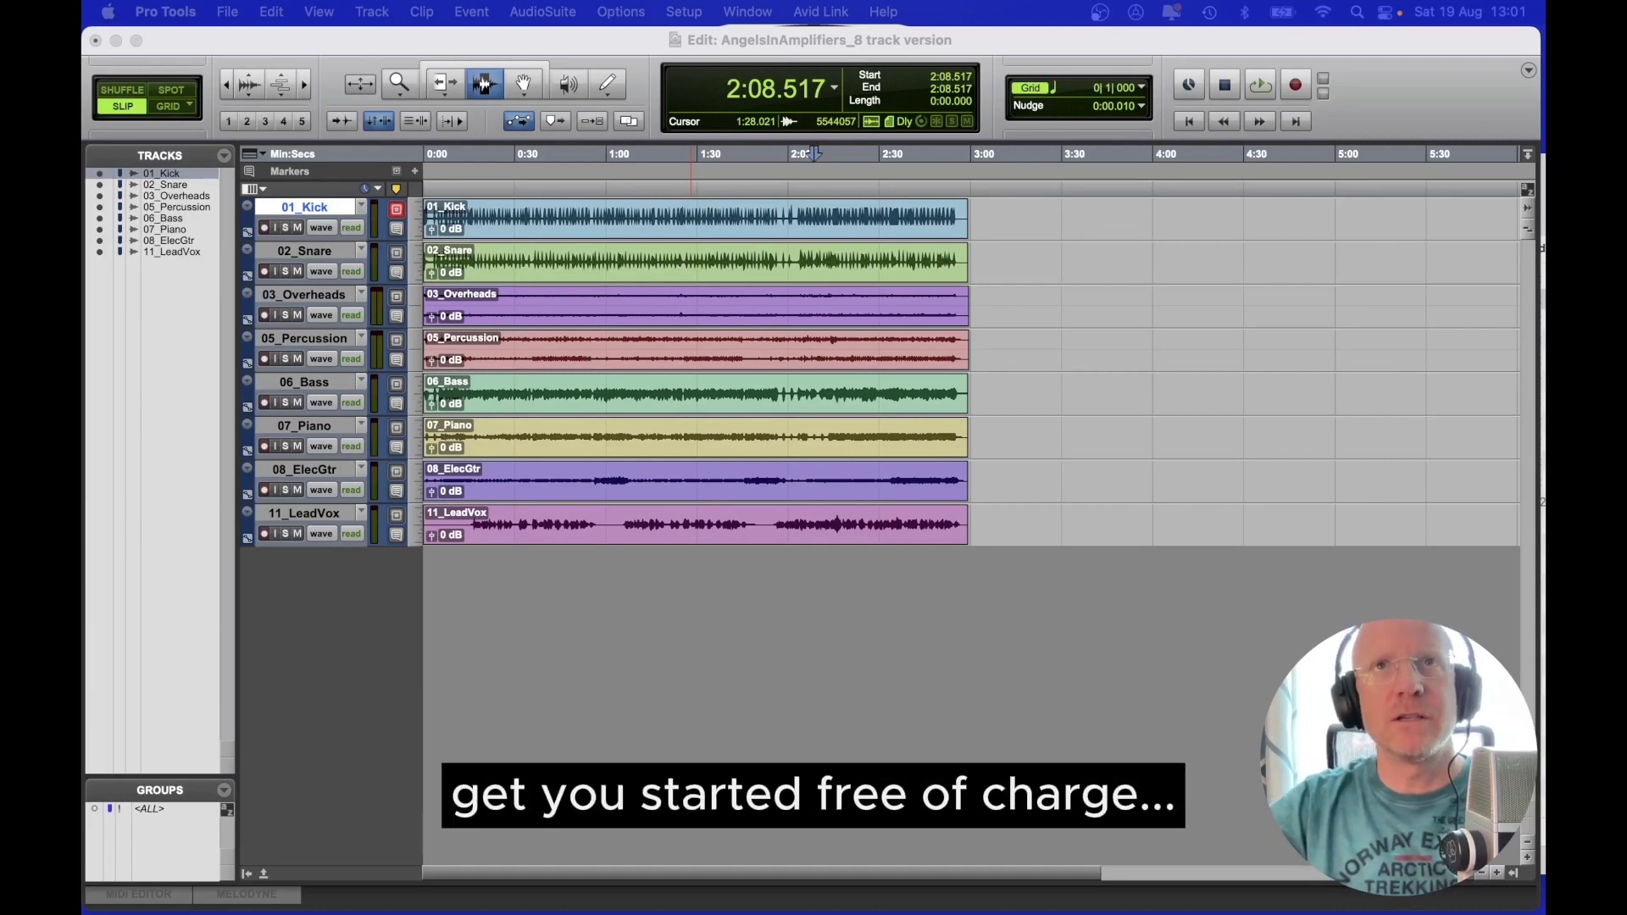
{"action": "left_click", "coordinate": [468, 585]}
{"action": "left_click", "coordinate": [990, 30]}
{"action": "left_click", "coordinate": [982, 39]}
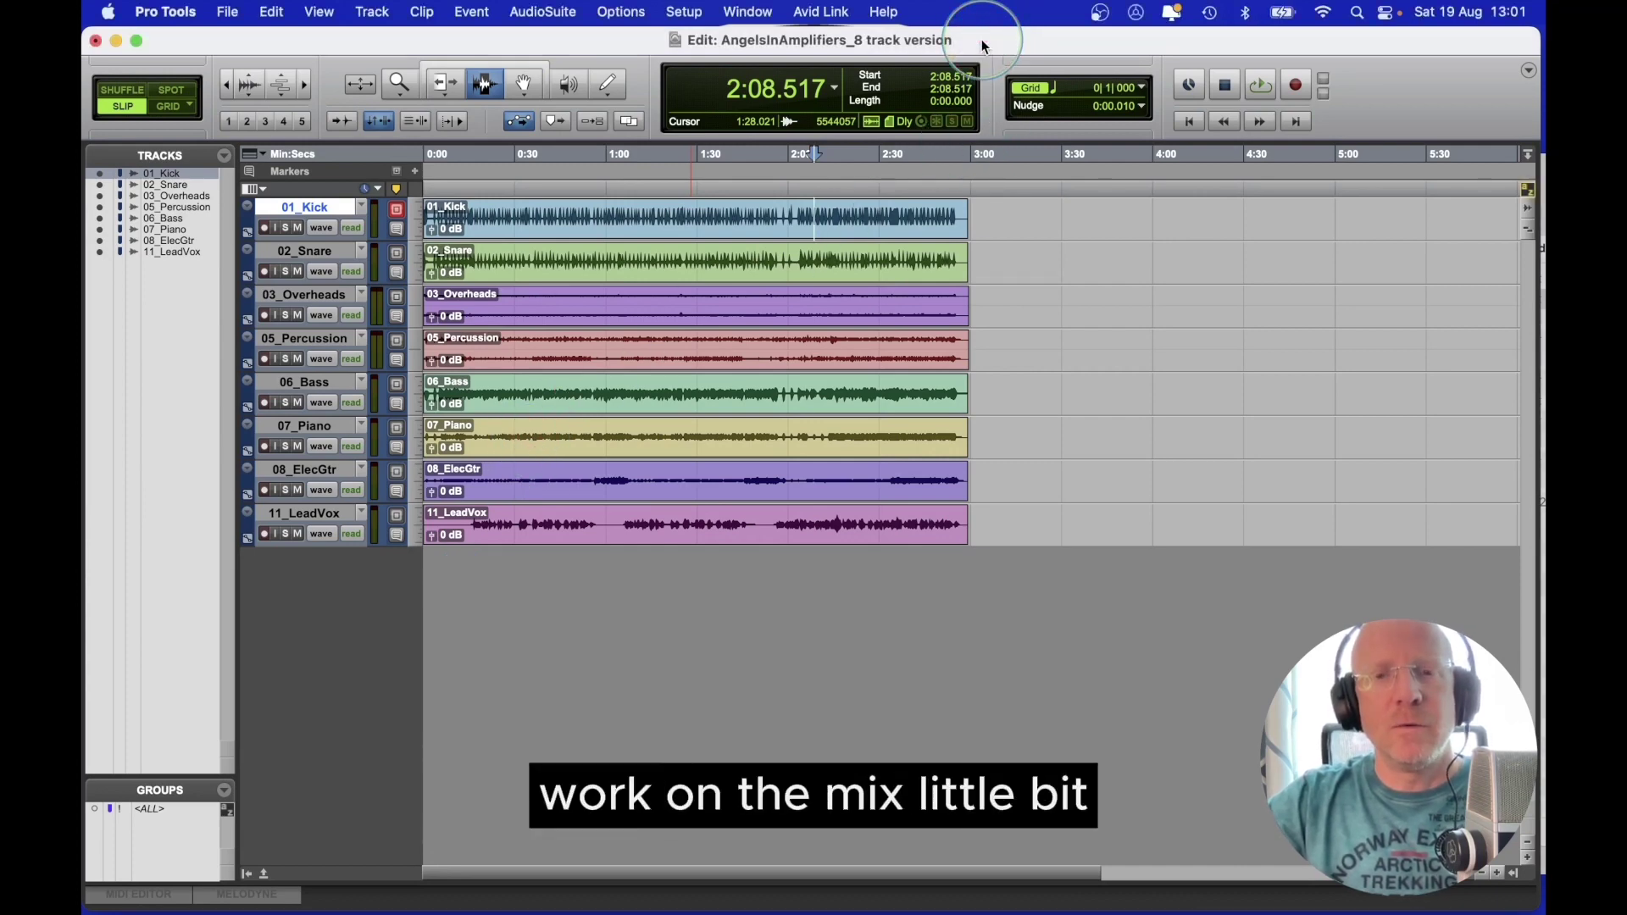